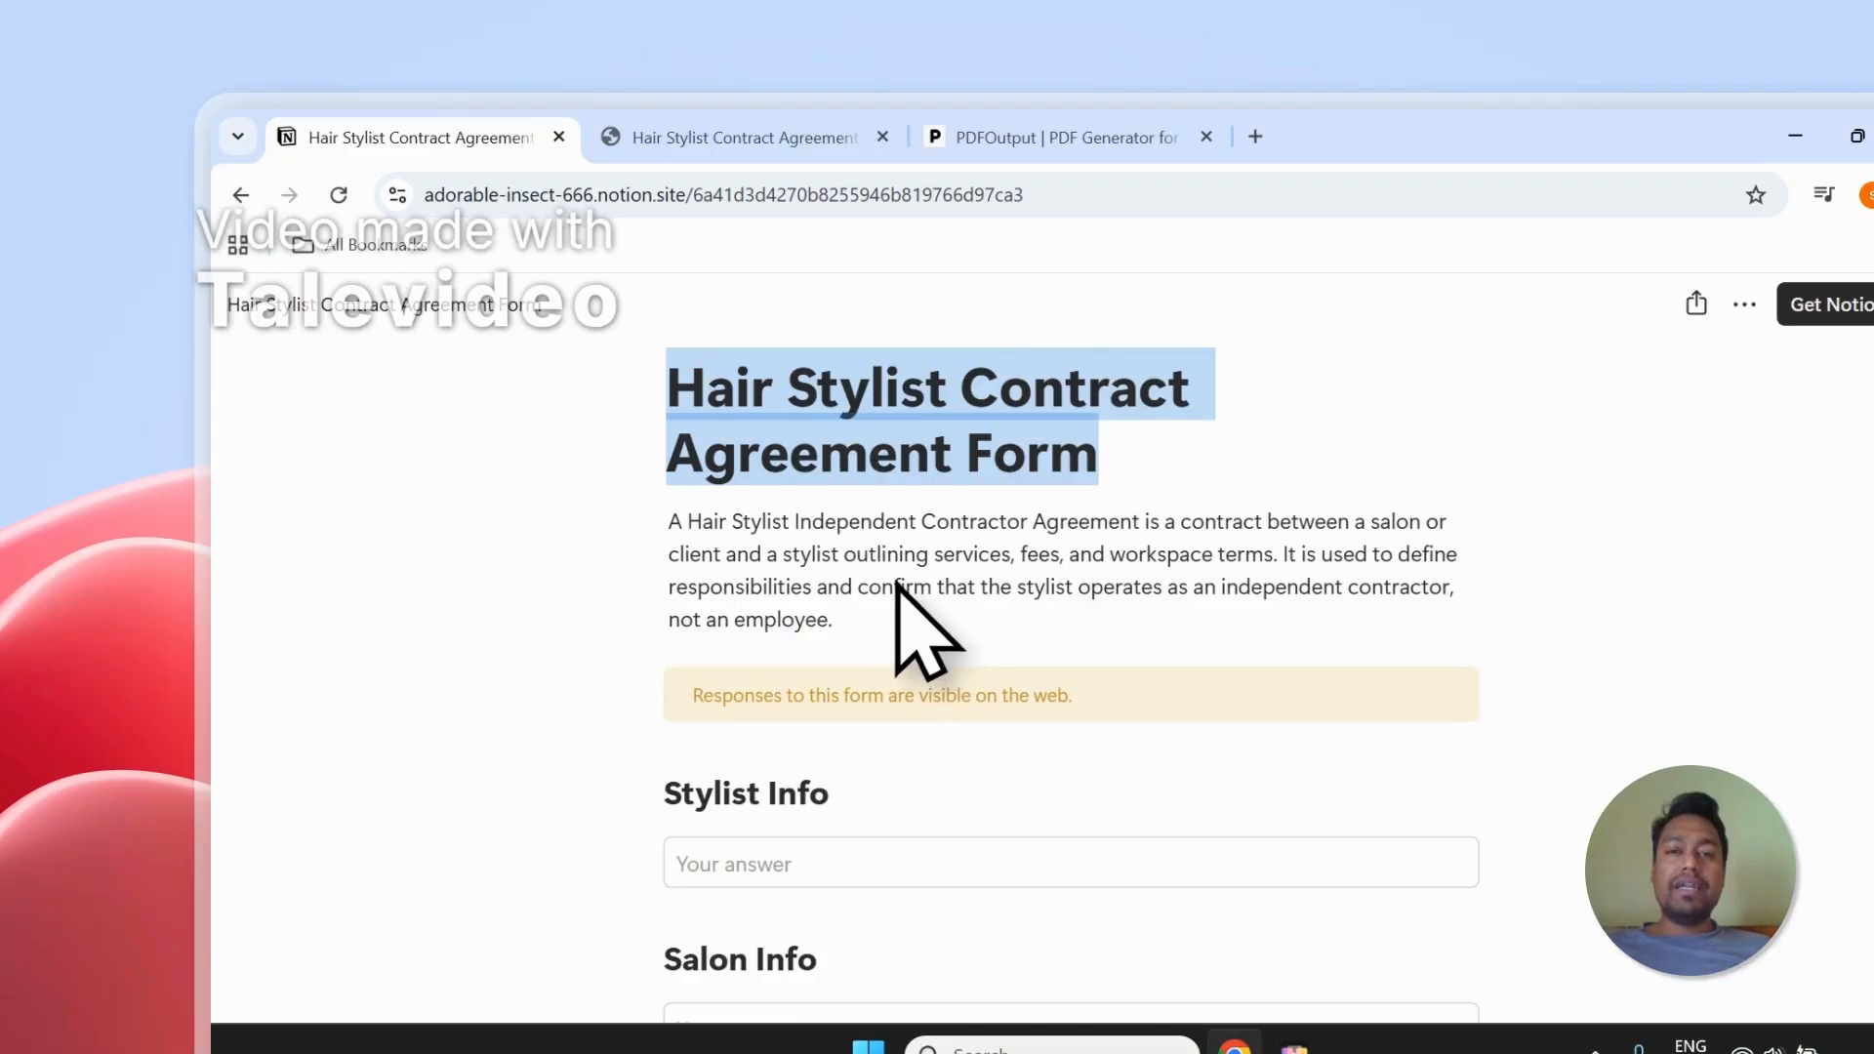
# Step: Review the questions of the Hair Stylist Contract Agreement Form, from Stylist Info through Contract Duration
pyautogui.scroll(-10, 895, 585)
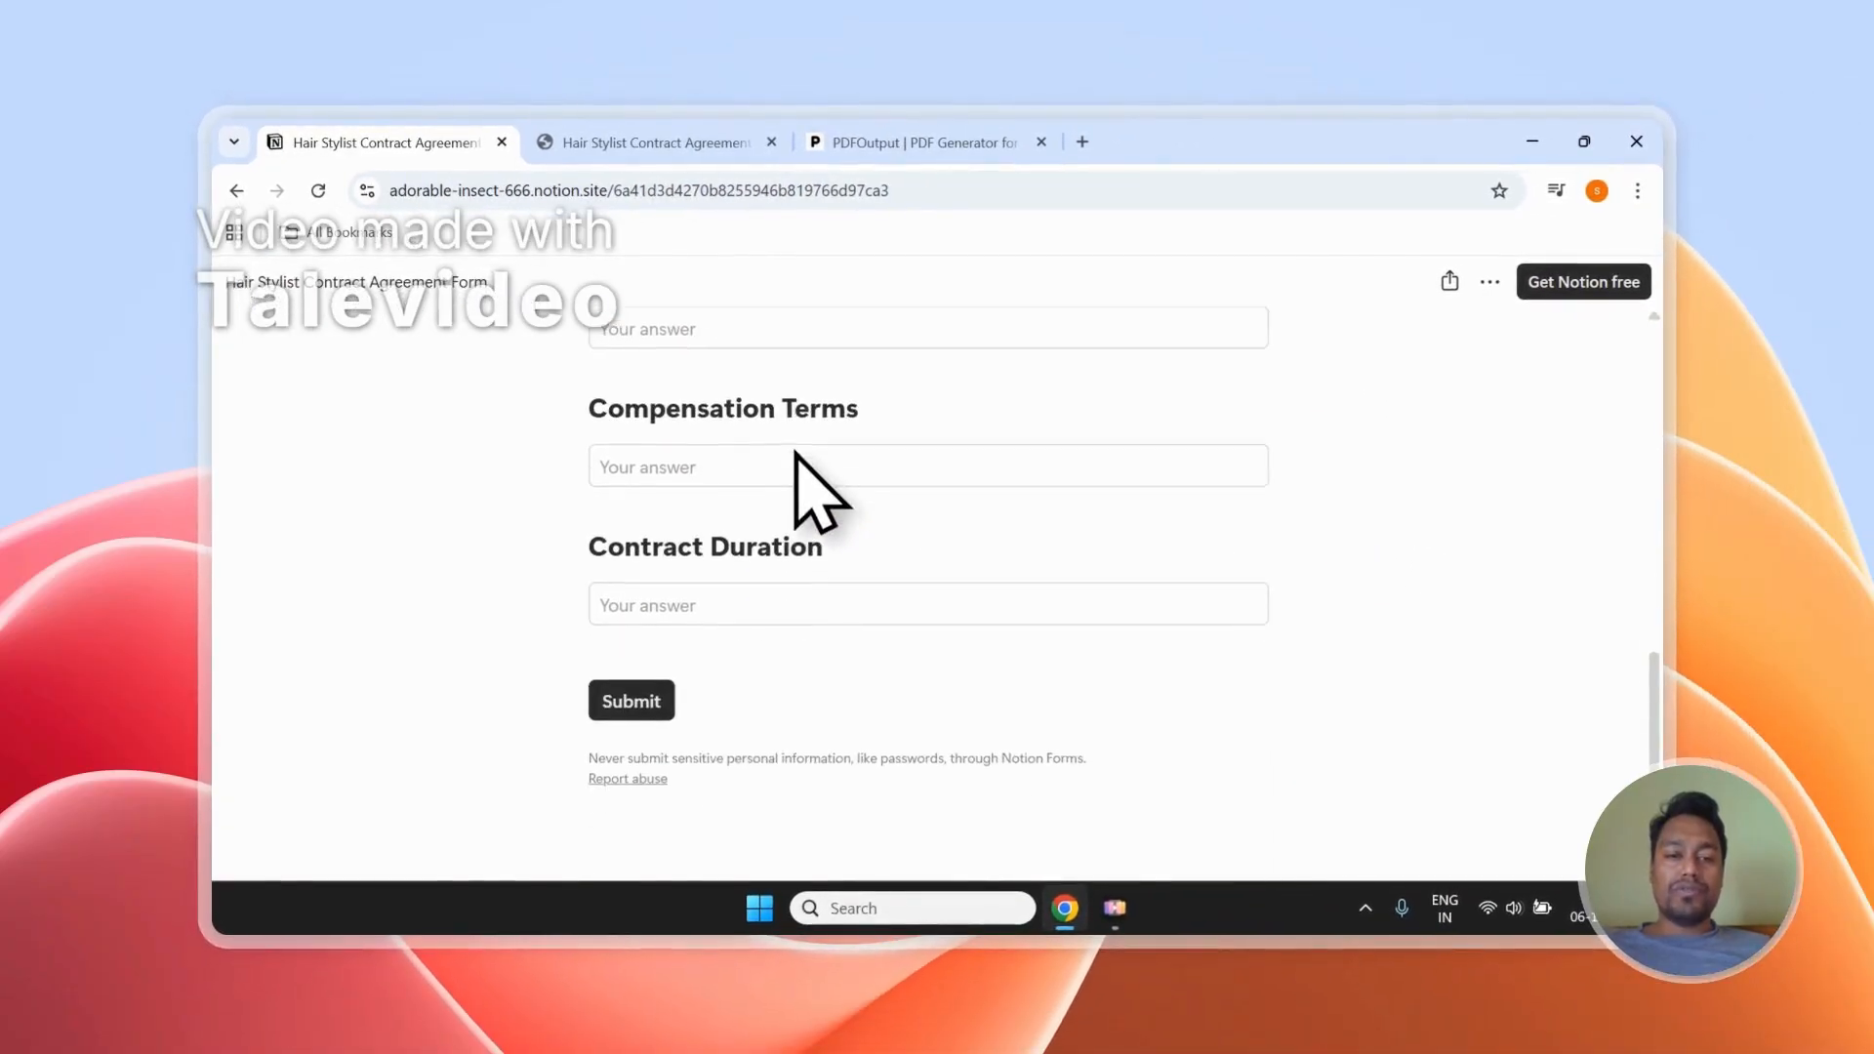
pyautogui.scroll(5, 742, 585)
pyautogui.scroll(1, 711, 517)
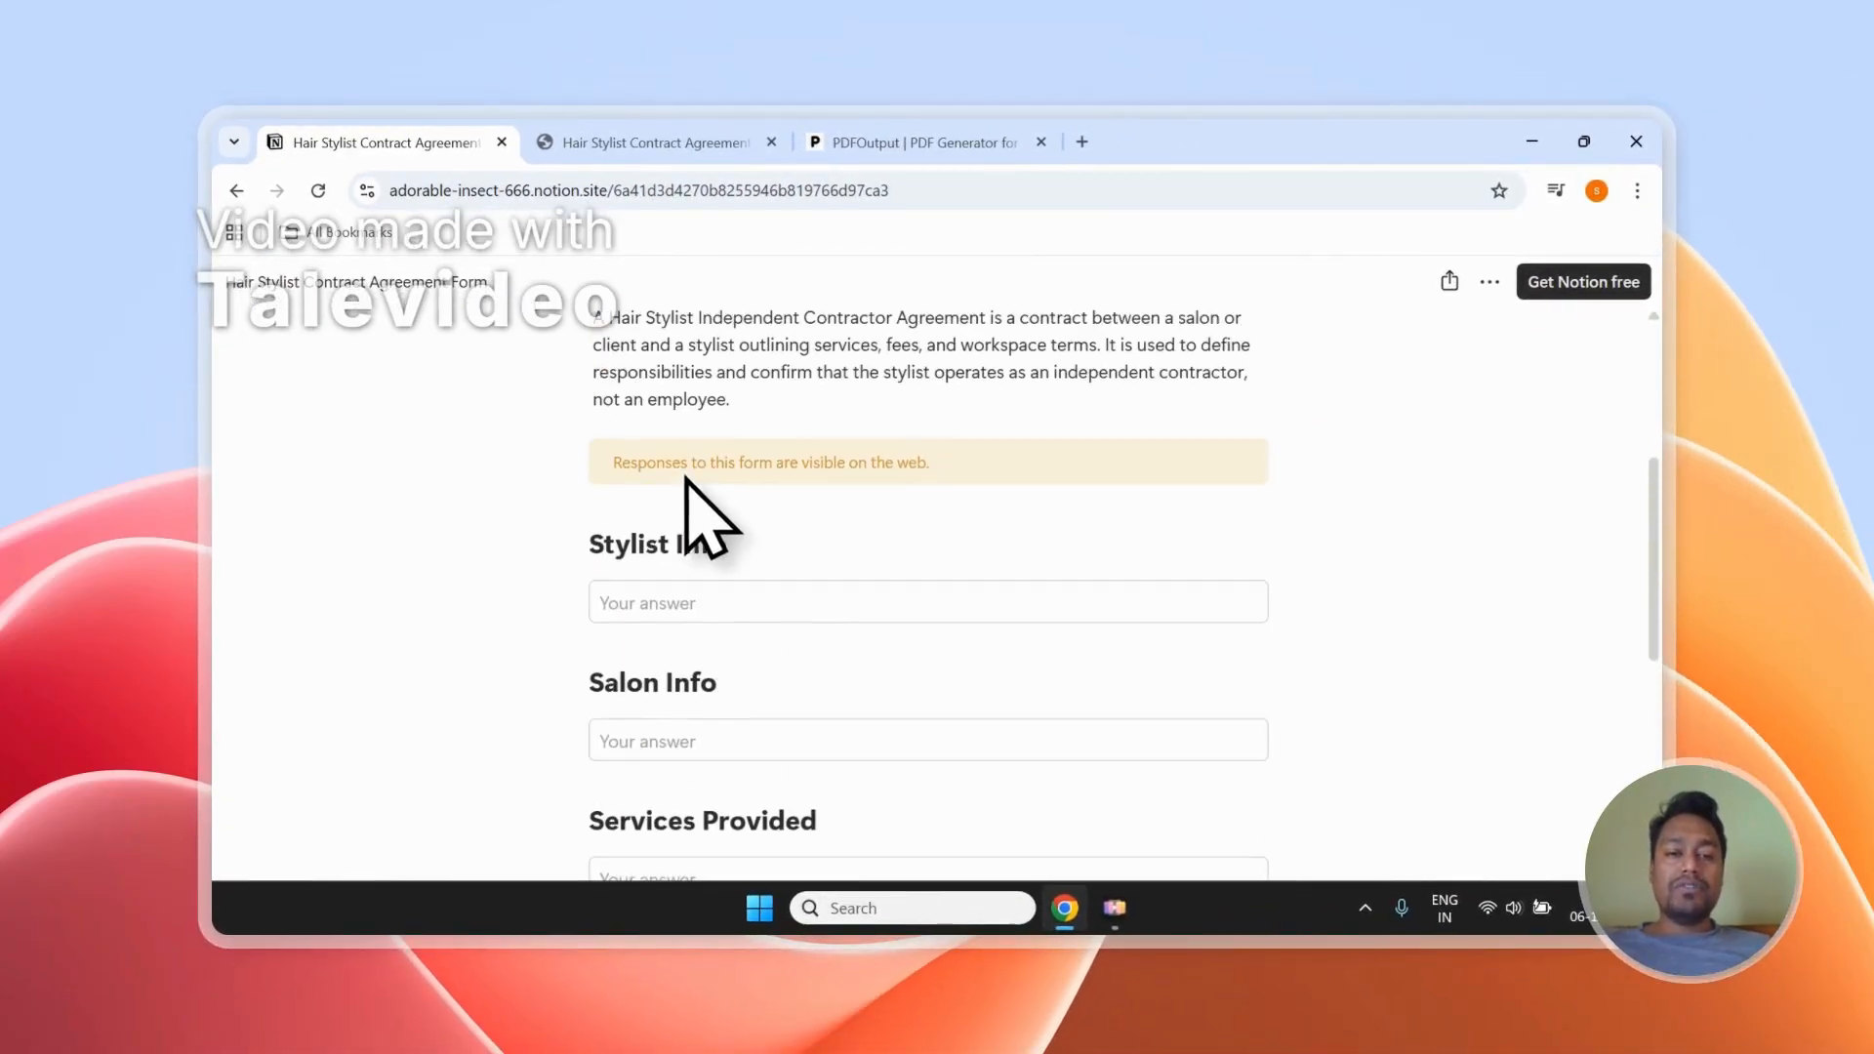
pyautogui.scroll(-4, 683, 508)
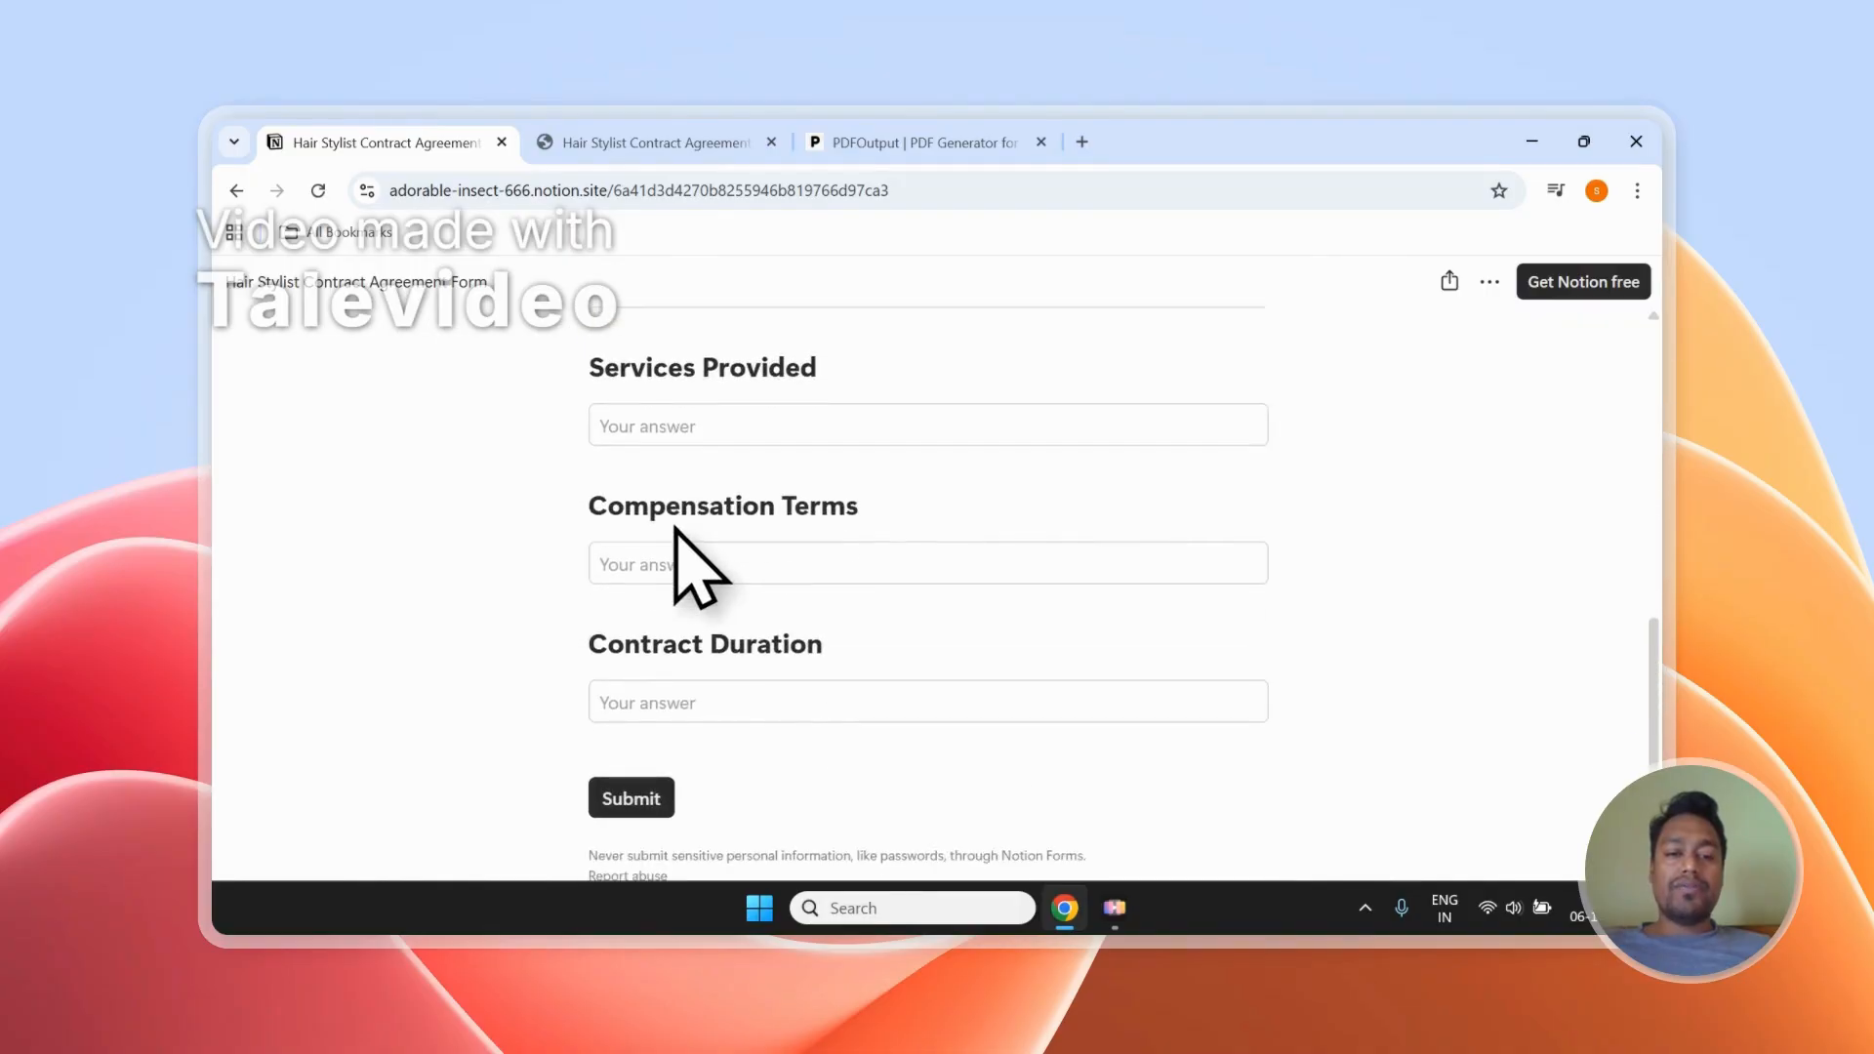
# Step: Switch to the Notion page with the form responses, select the Entry-1 and Entry-2 rows and clear the selection
pyautogui.click(654, 143)
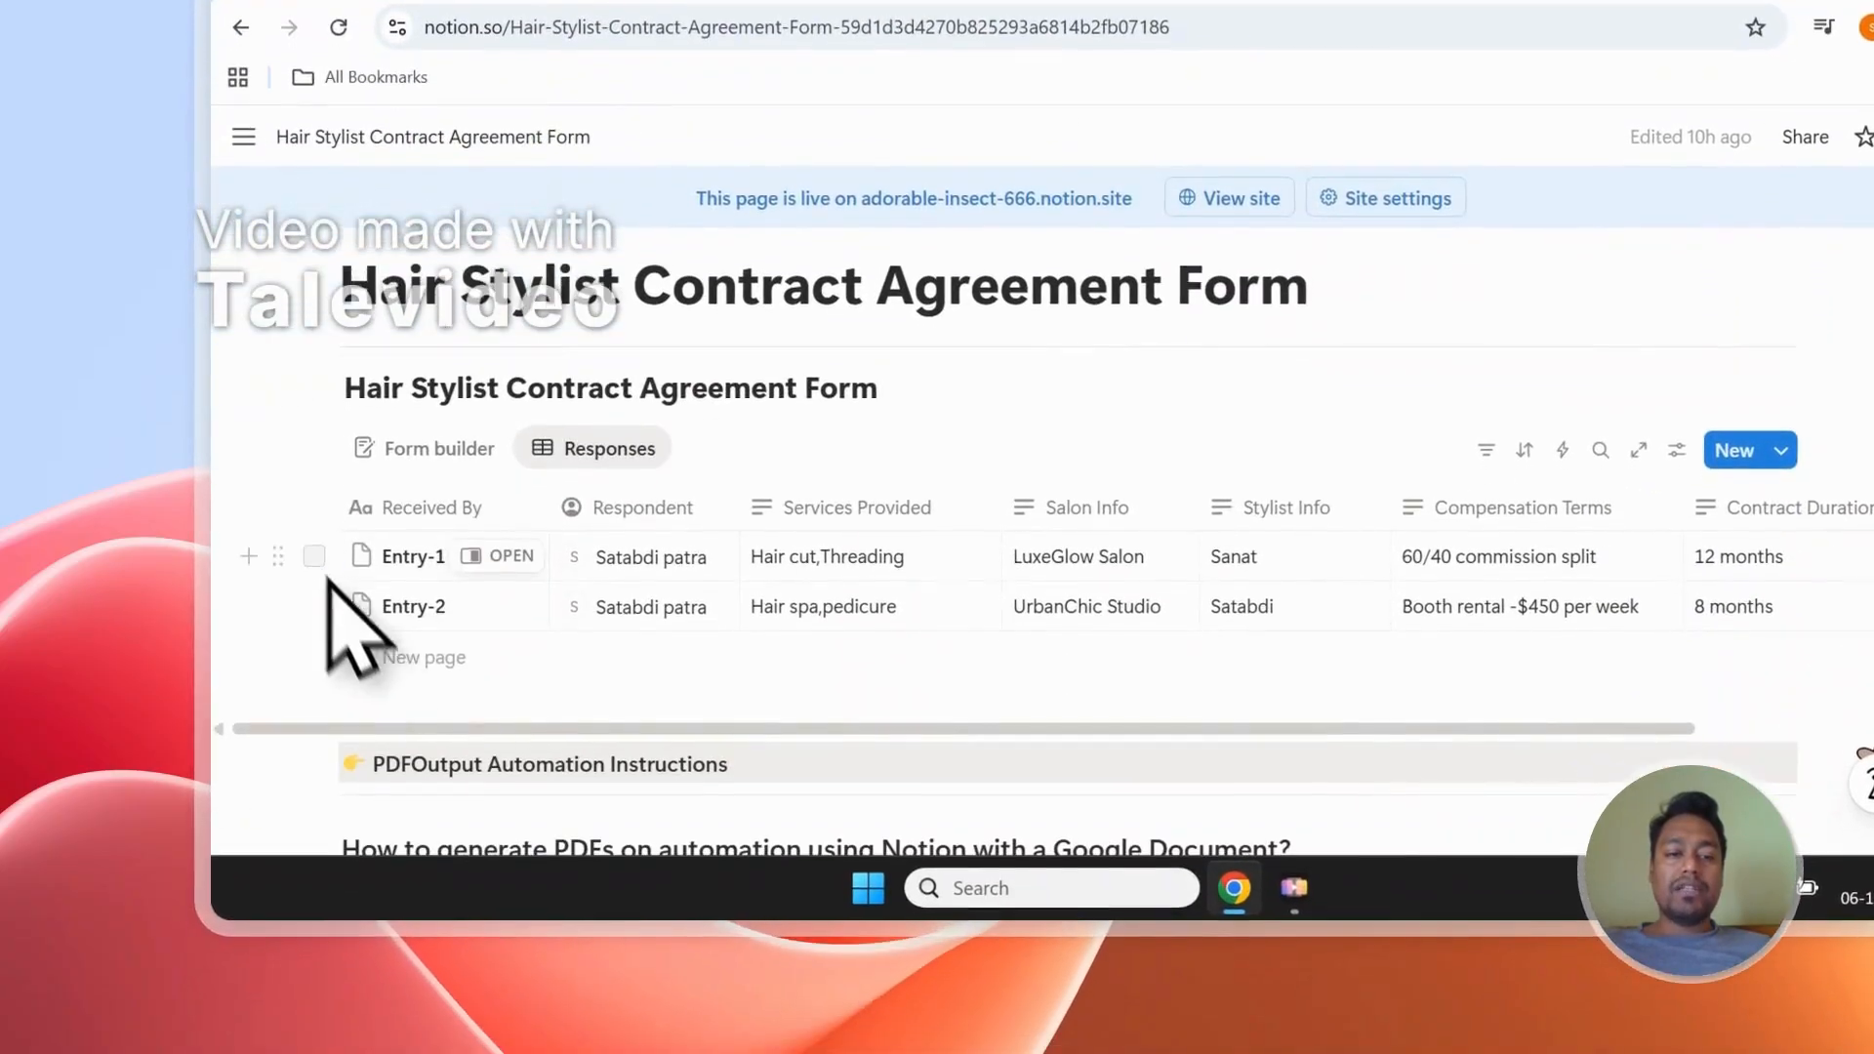
pyautogui.click(313, 555)
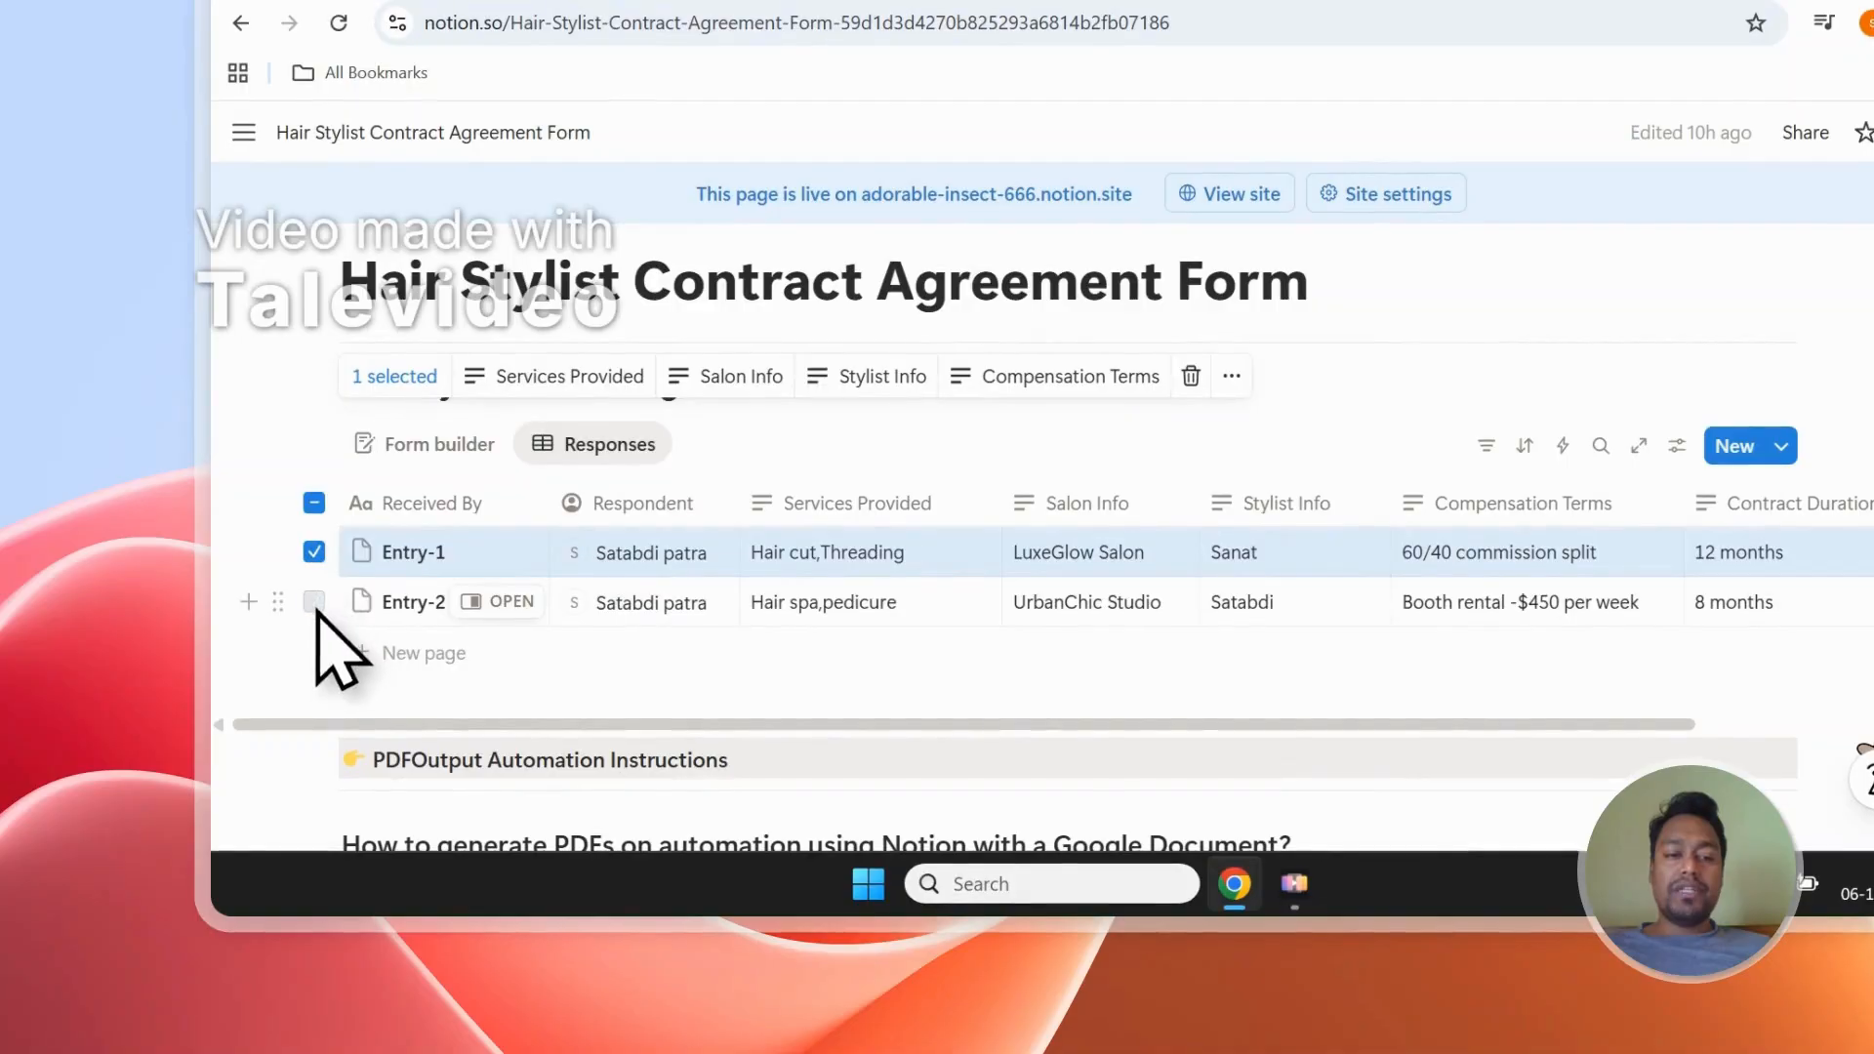
pyautogui.click(315, 604)
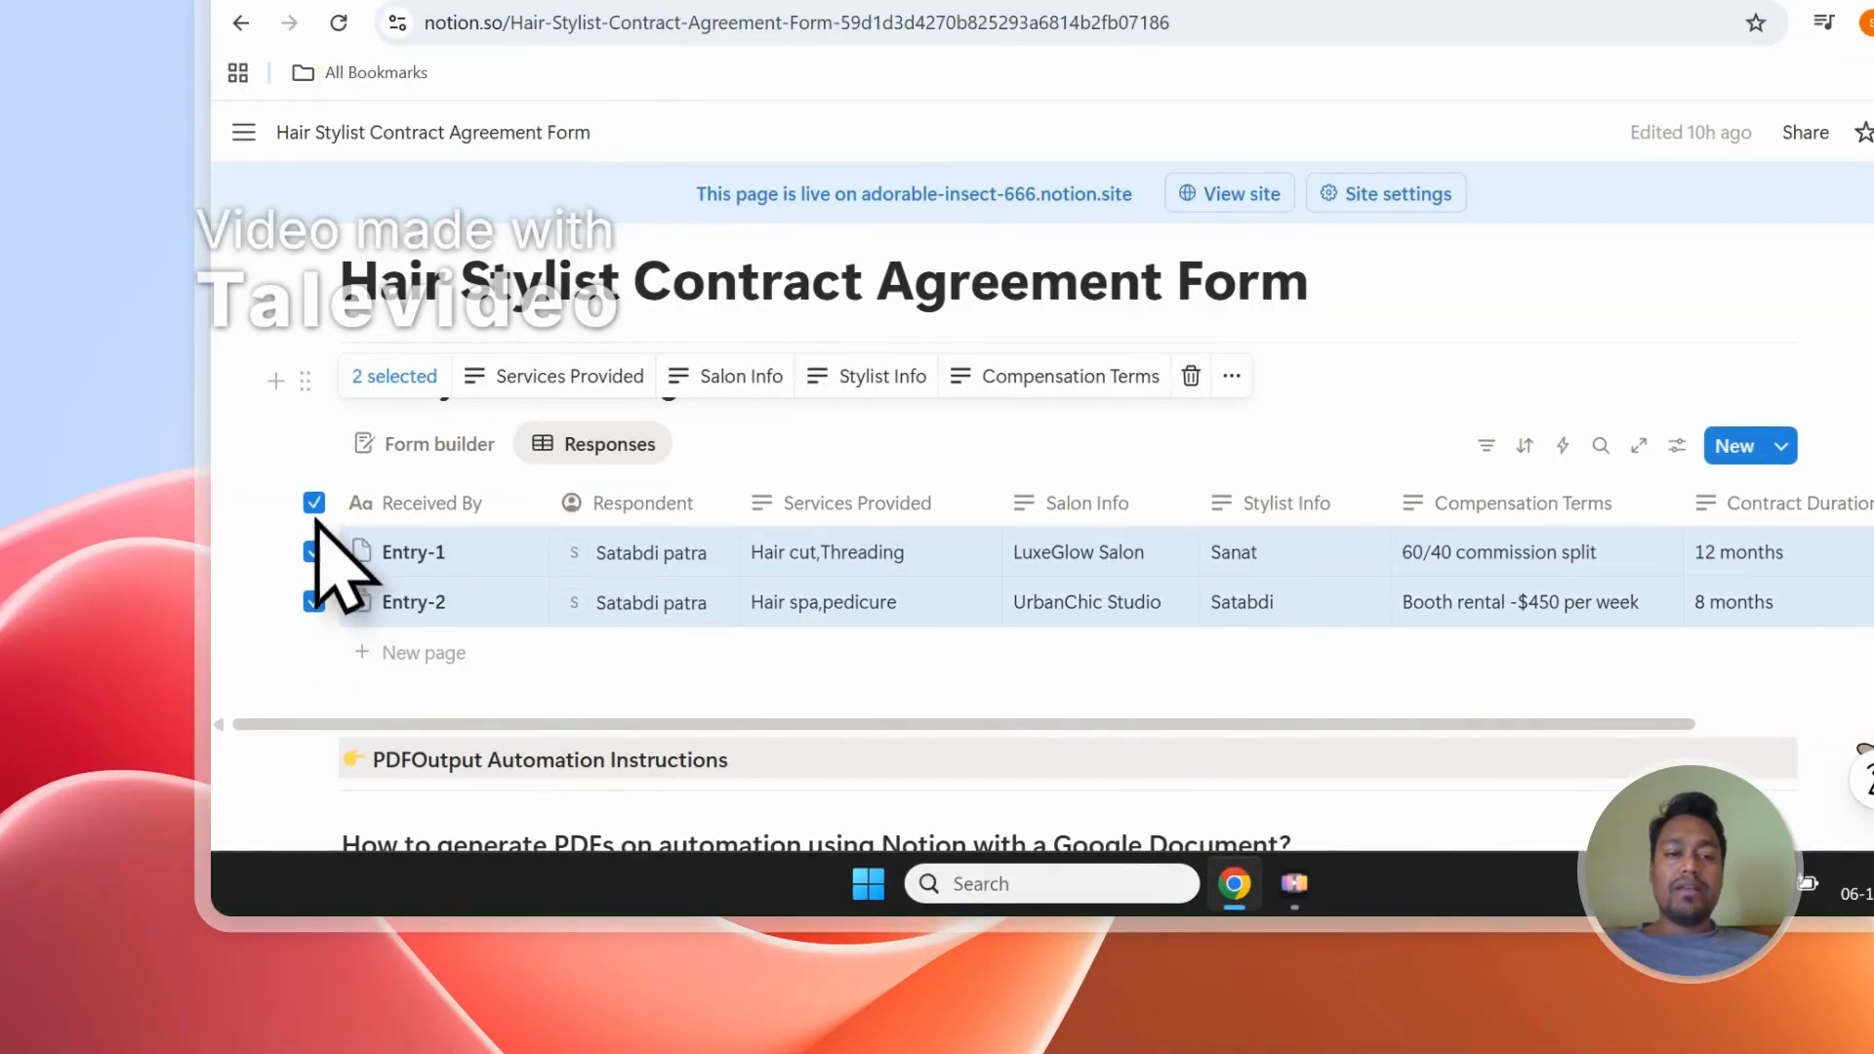
pyautogui.click(313, 505)
pyautogui.click(313, 553)
pyautogui.click(313, 599)
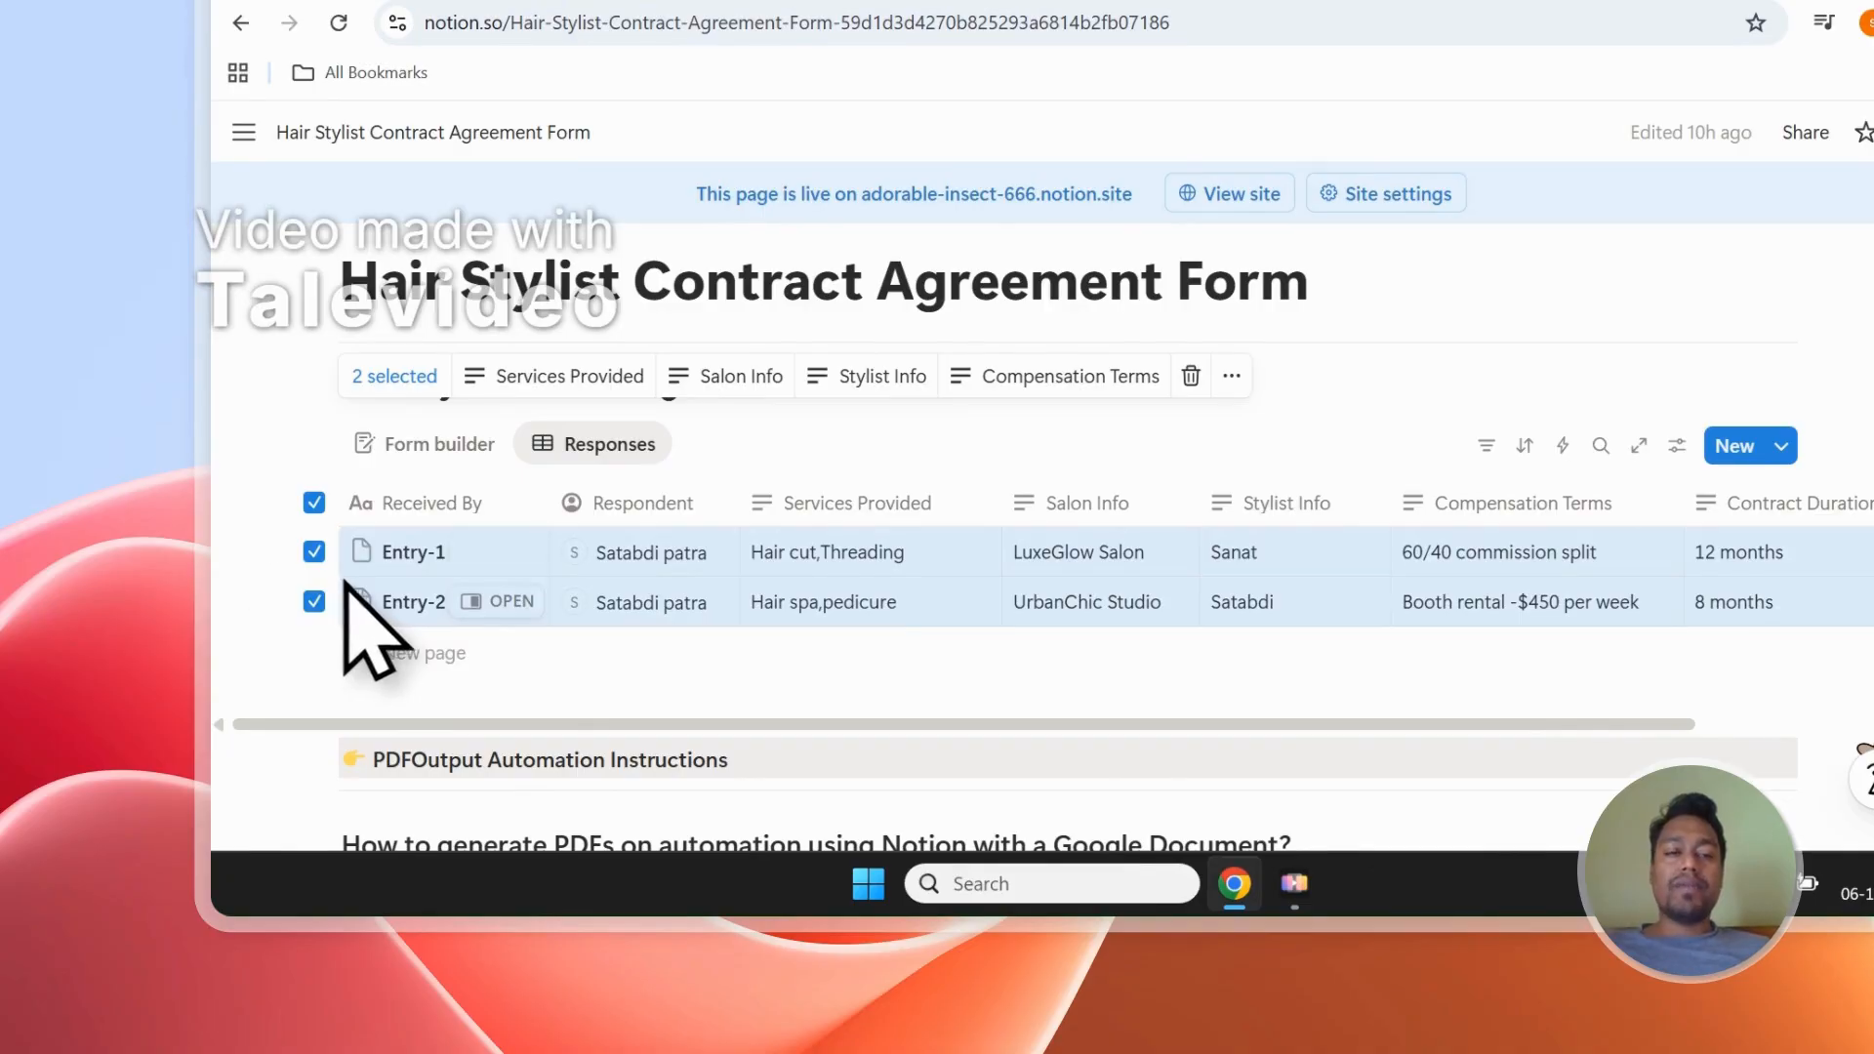
pyautogui.click(314, 503)
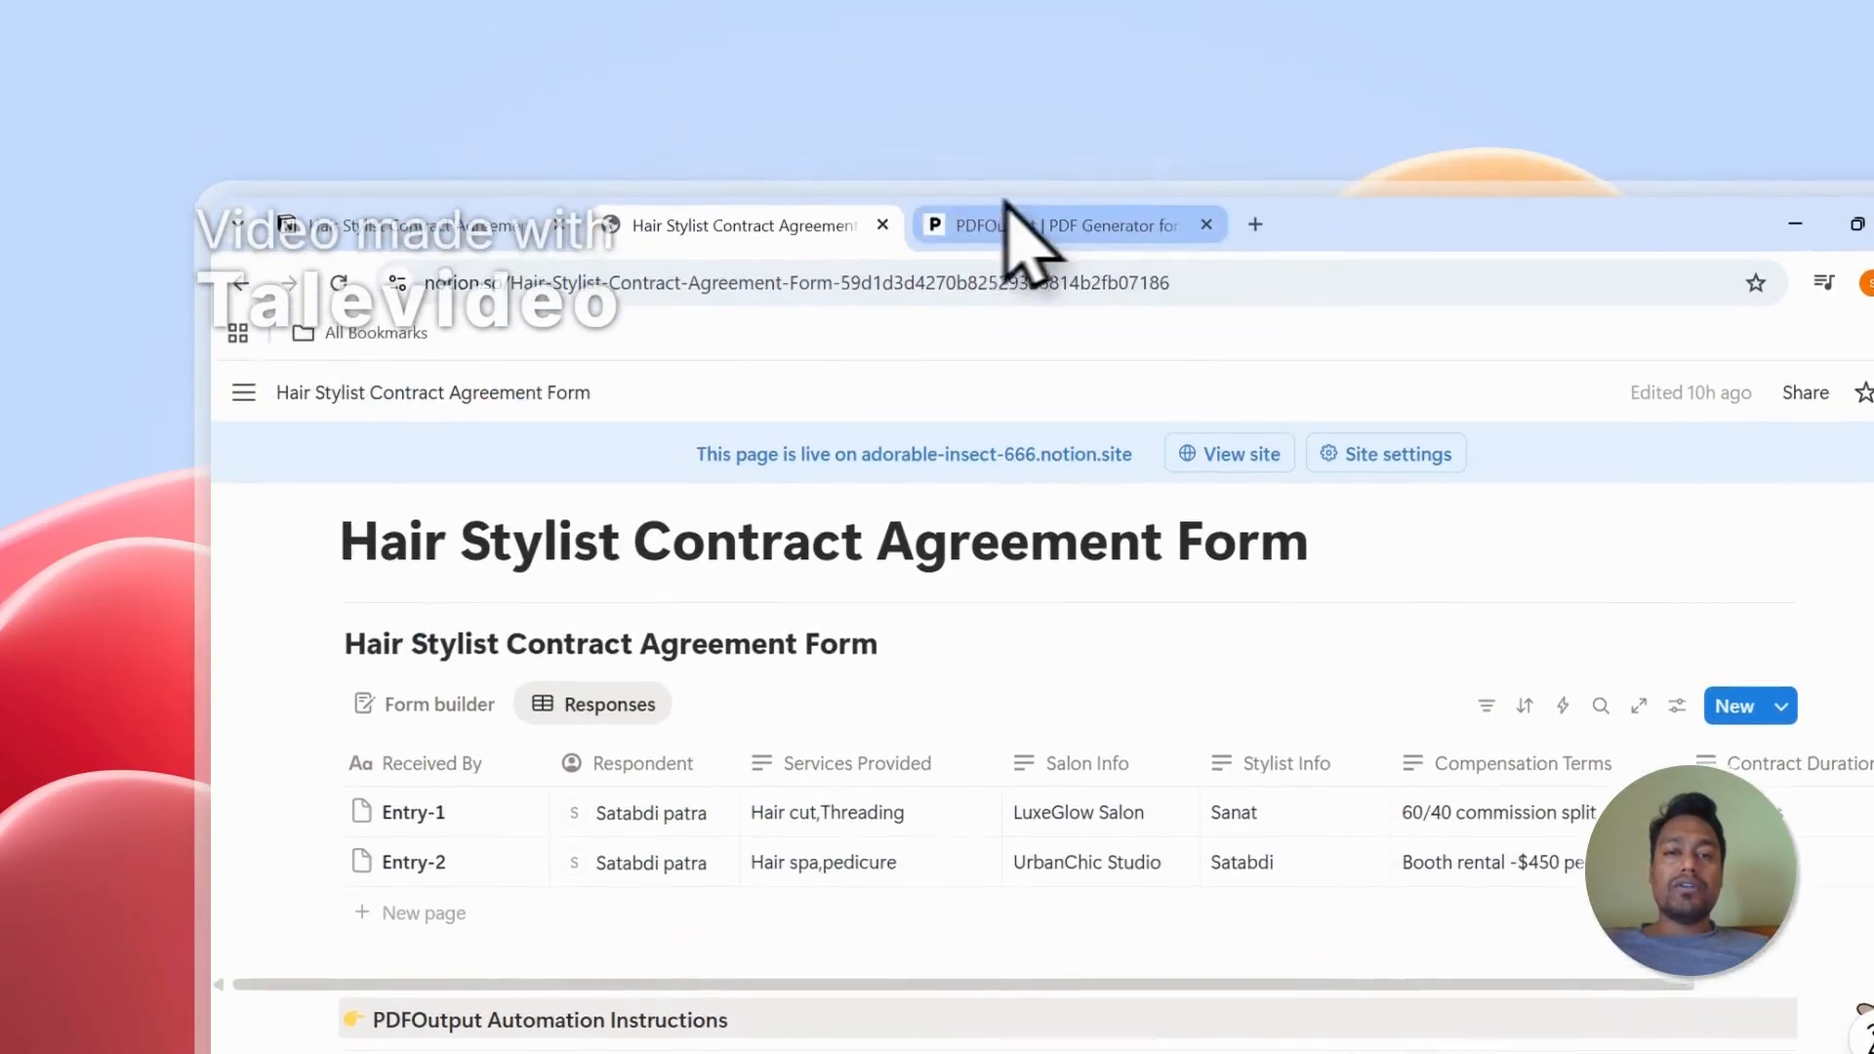
# Step: Switch to the PDFOutput site and highlight "PDFs", "Google Docs" and "Notion Database" in its headline
pyautogui.click(1008, 227)
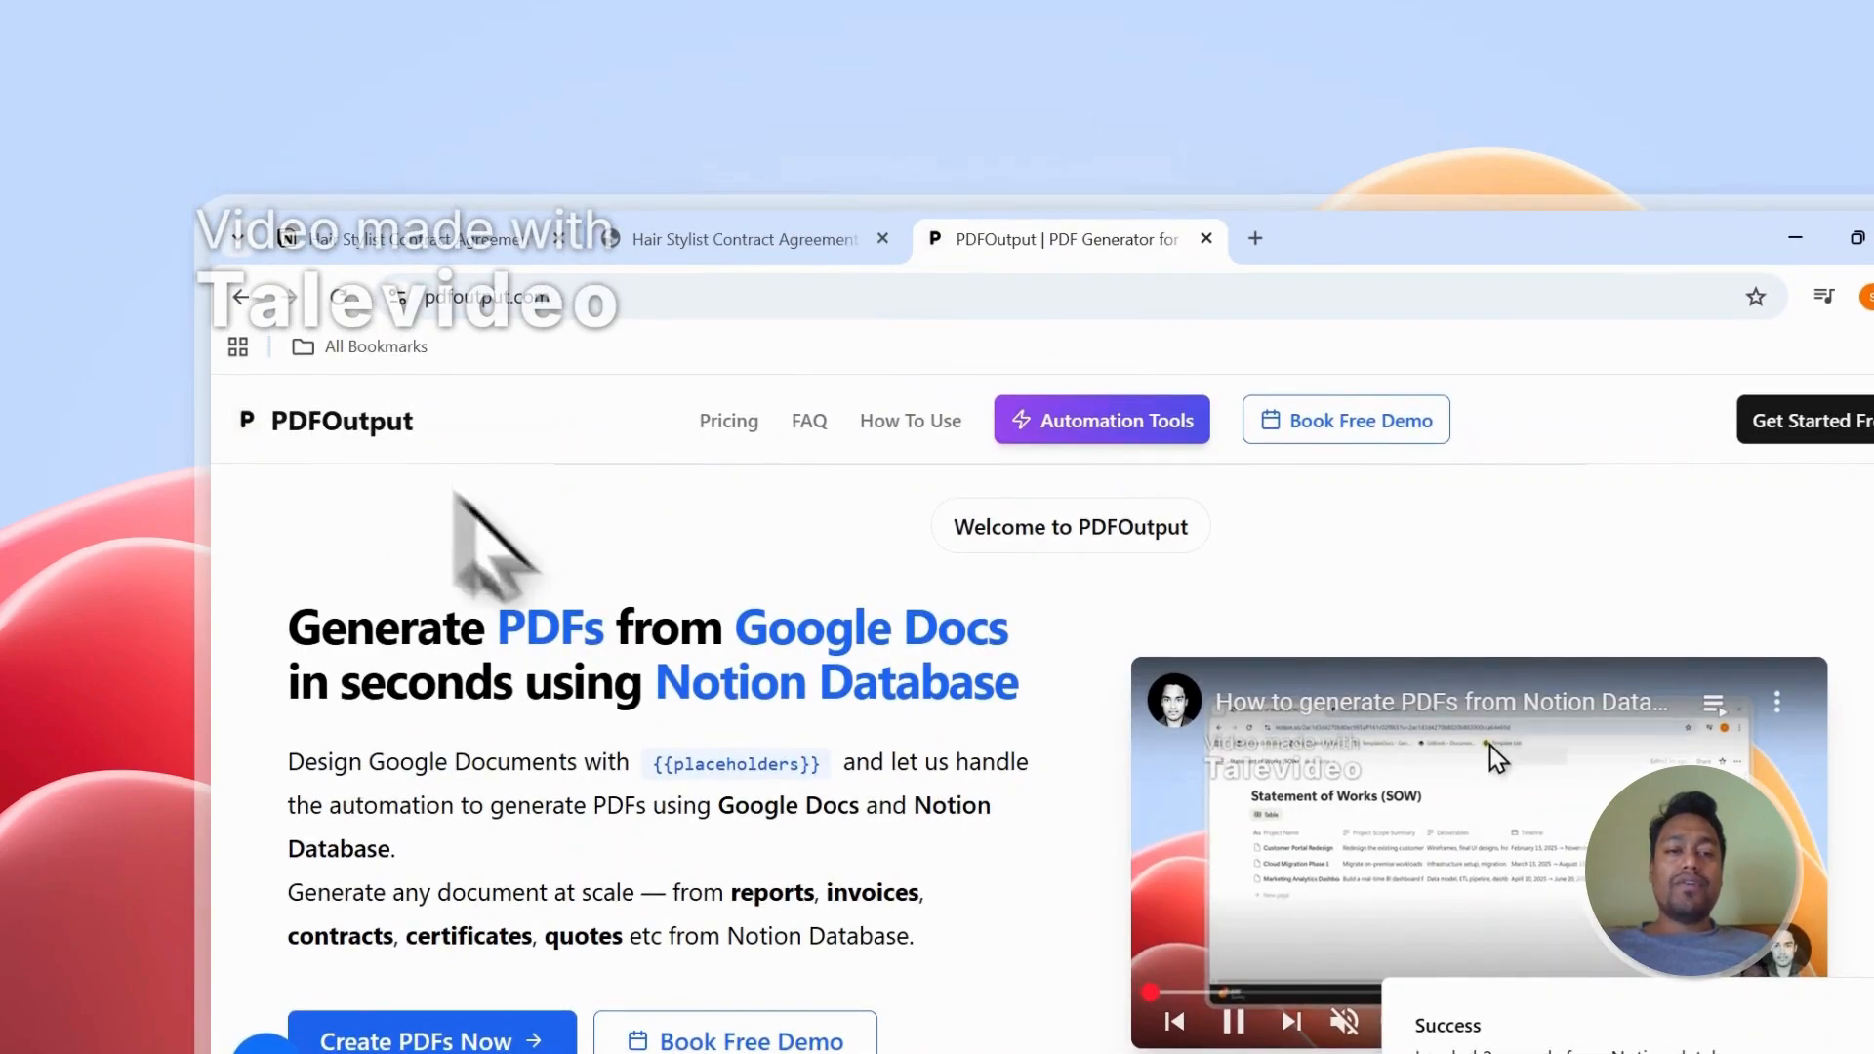
pyautogui.moveTo(500, 629); pyautogui.dragTo(514, 633)
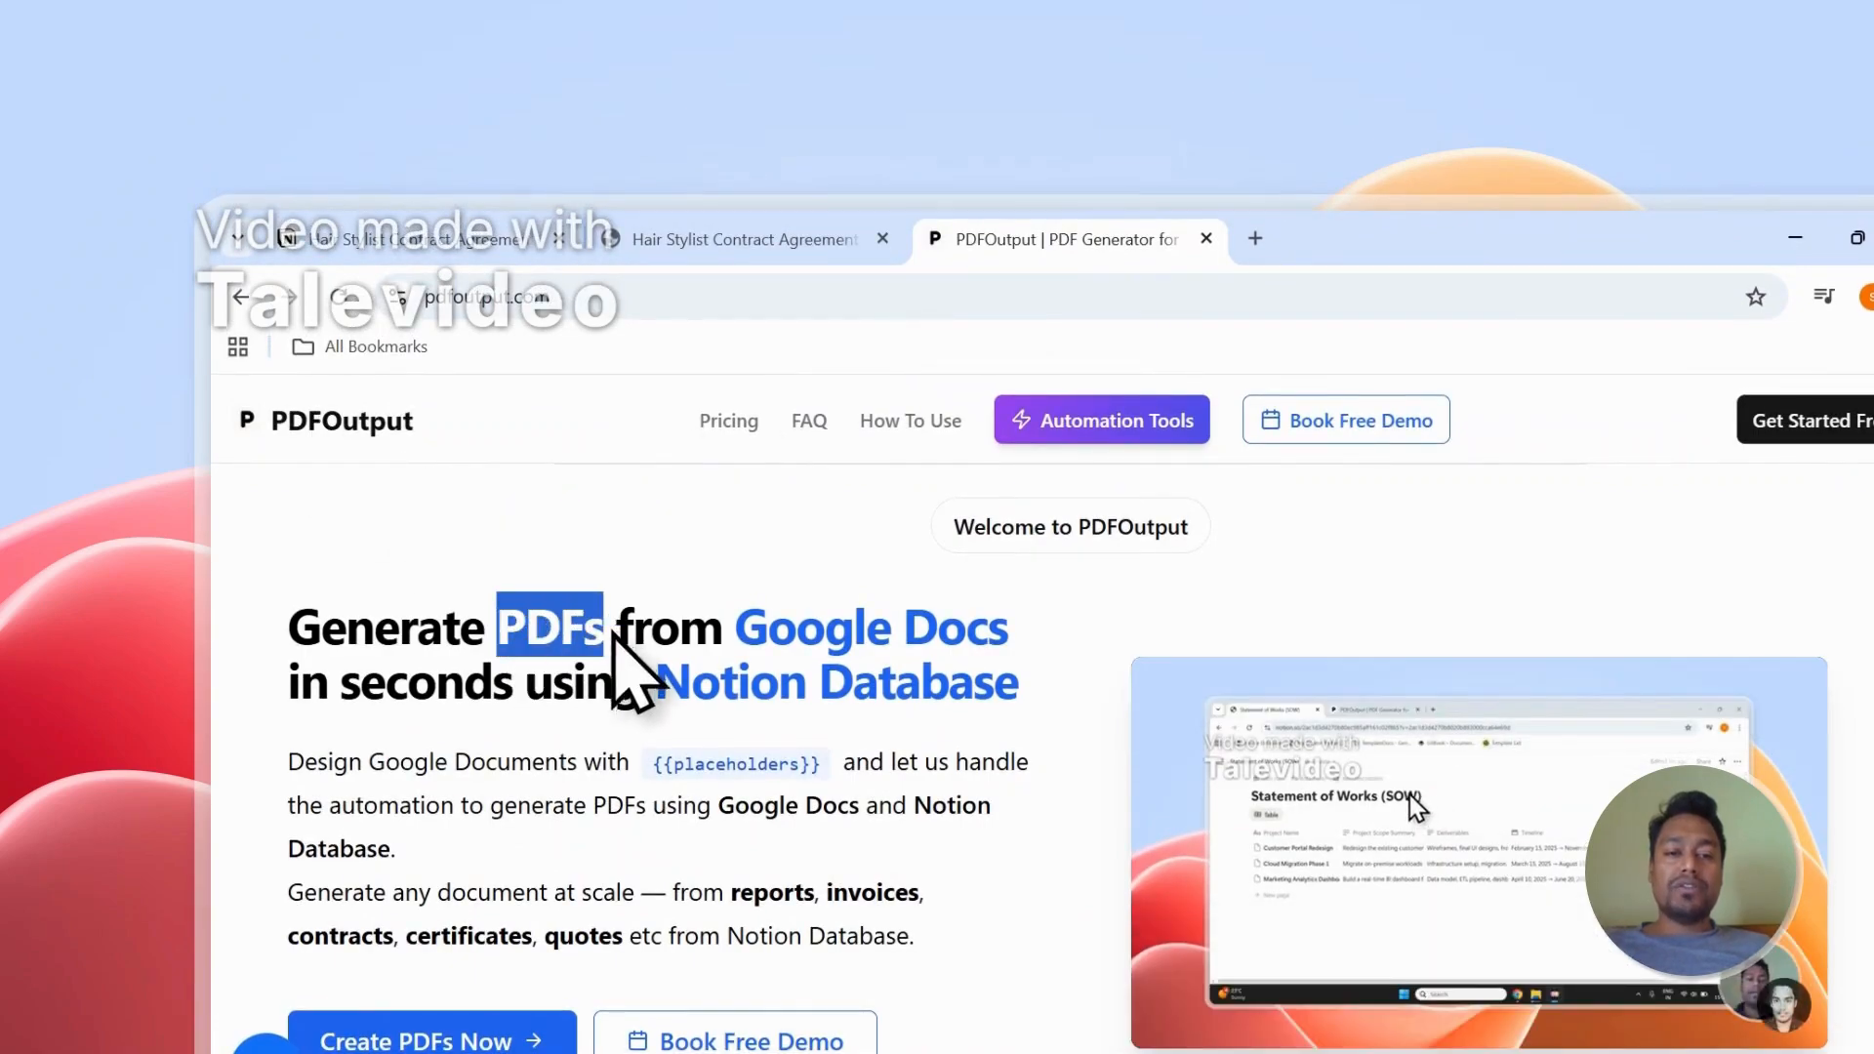
pyautogui.moveTo(737, 631); pyautogui.dragTo(1005, 631)
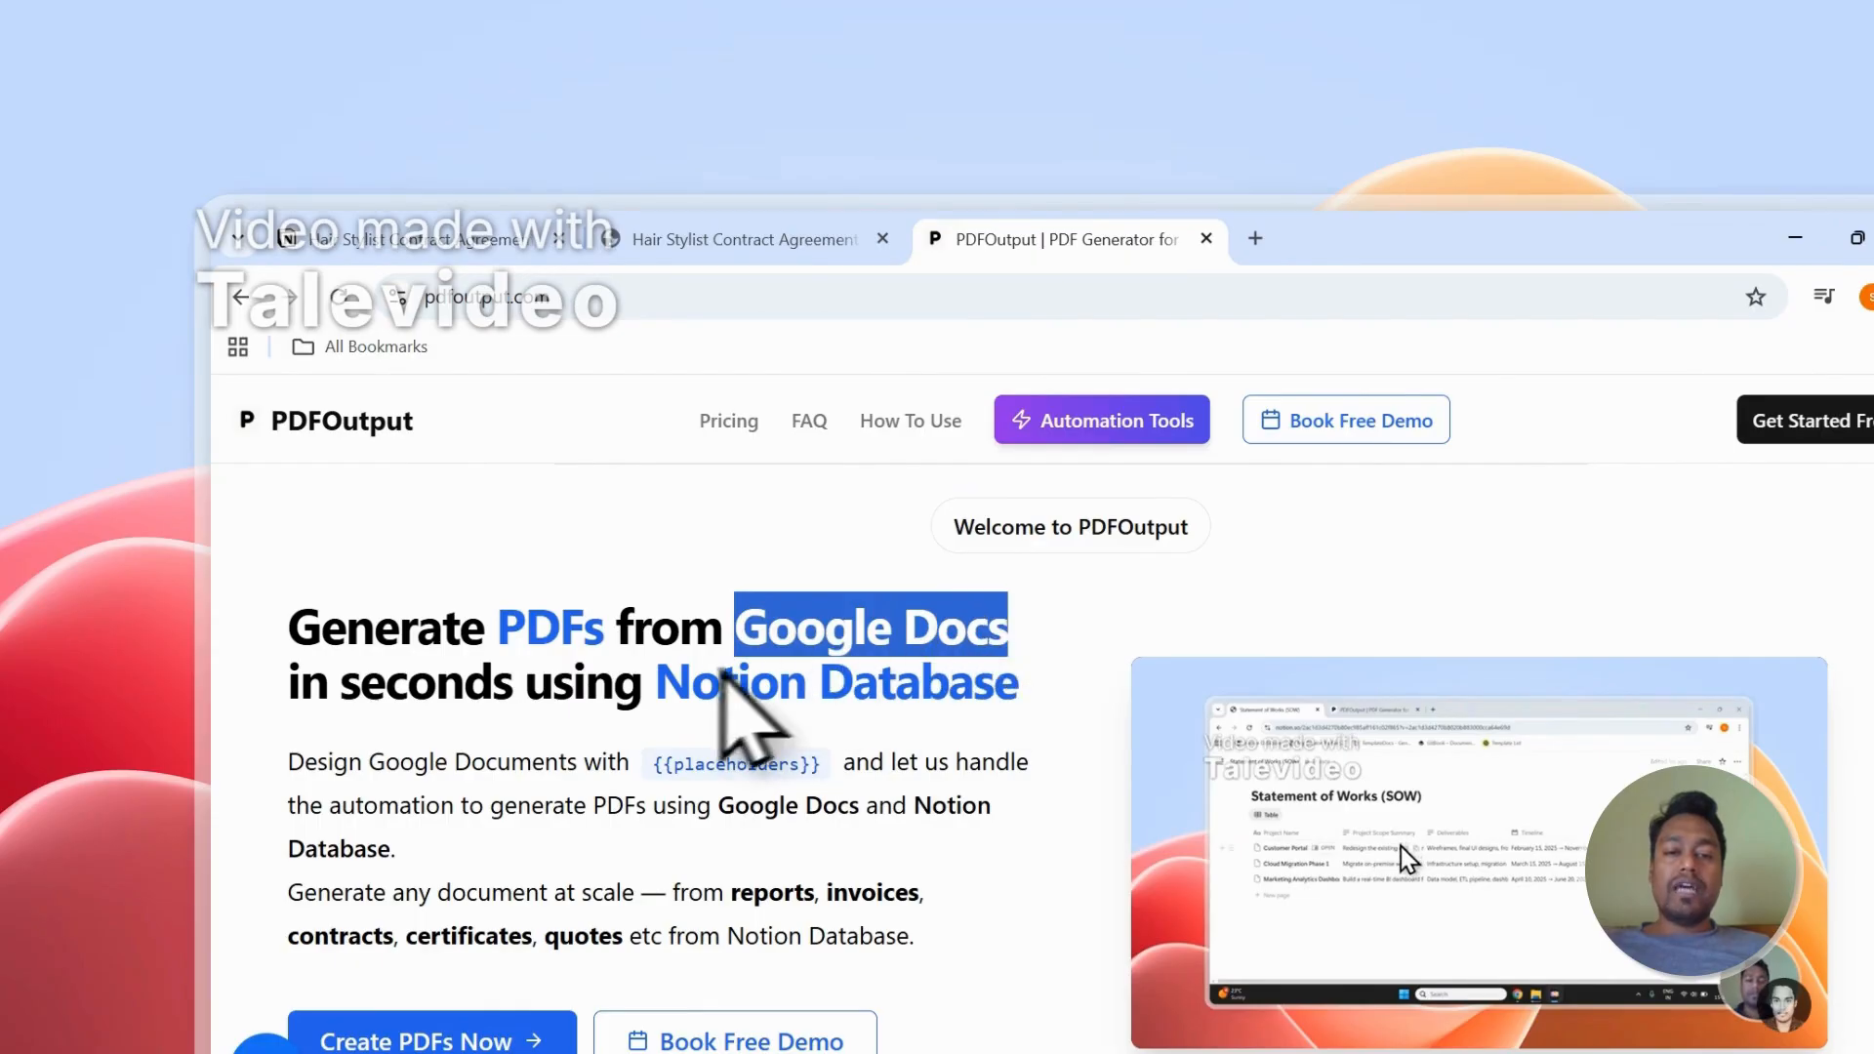
pyautogui.moveTo(660, 680); pyautogui.dragTo(1037, 711)
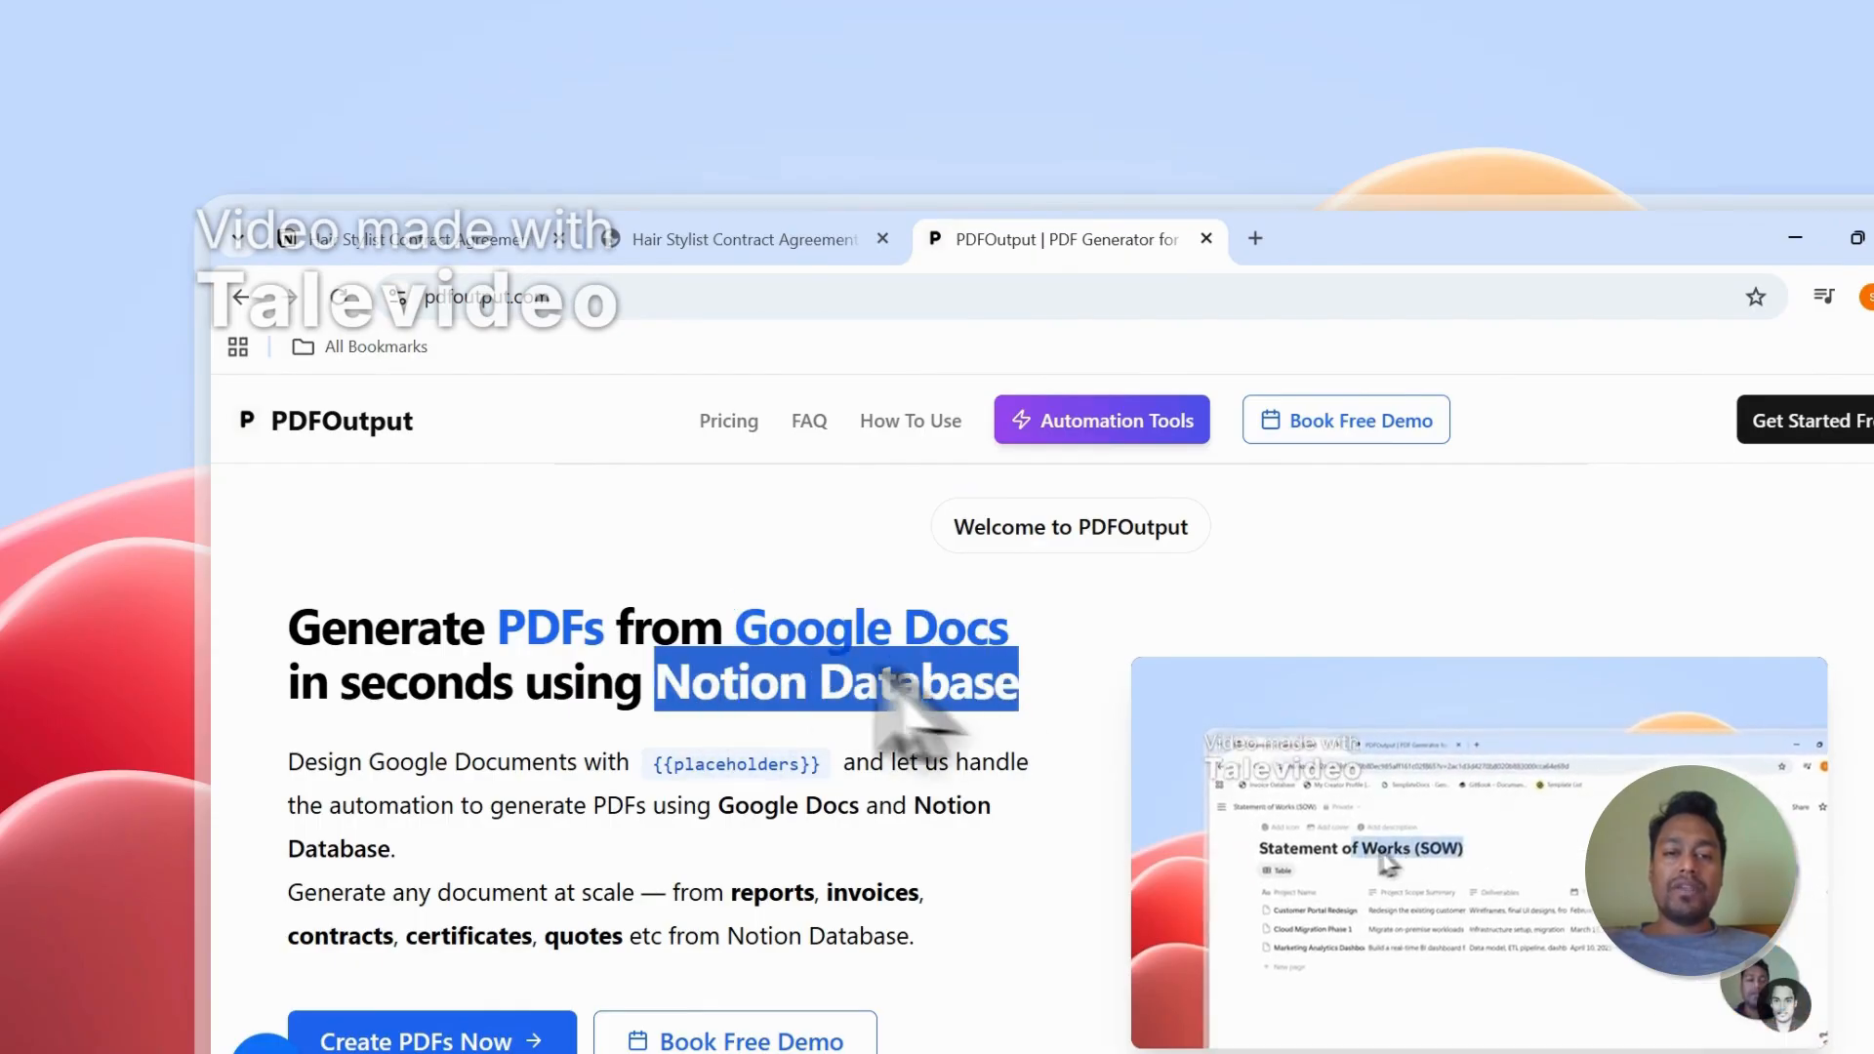
pyautogui.moveTo(739, 634); pyautogui.dragTo(1001, 652)
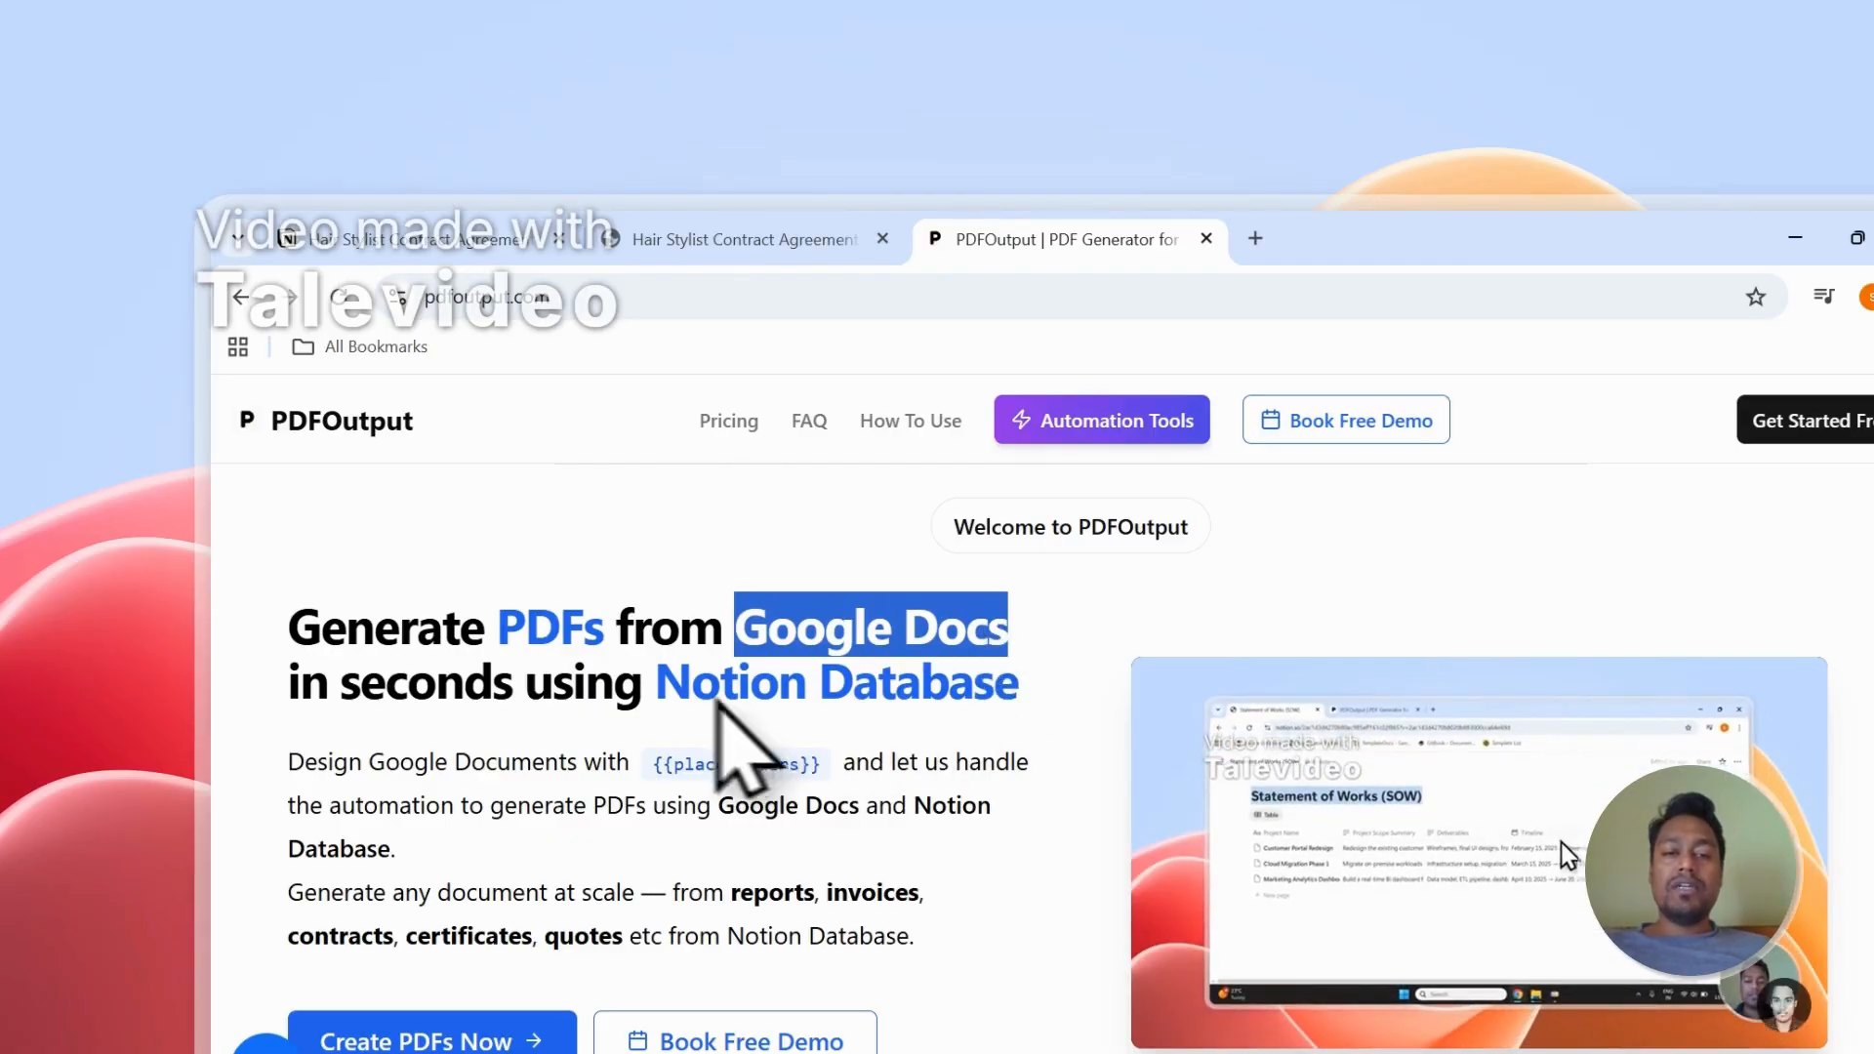
pyautogui.moveTo(851, 683); pyautogui.dragTo(1025, 688)
# Step: Return to the Notion responses table, mark both entries once more and deselect them
pyautogui.click(807, 239)
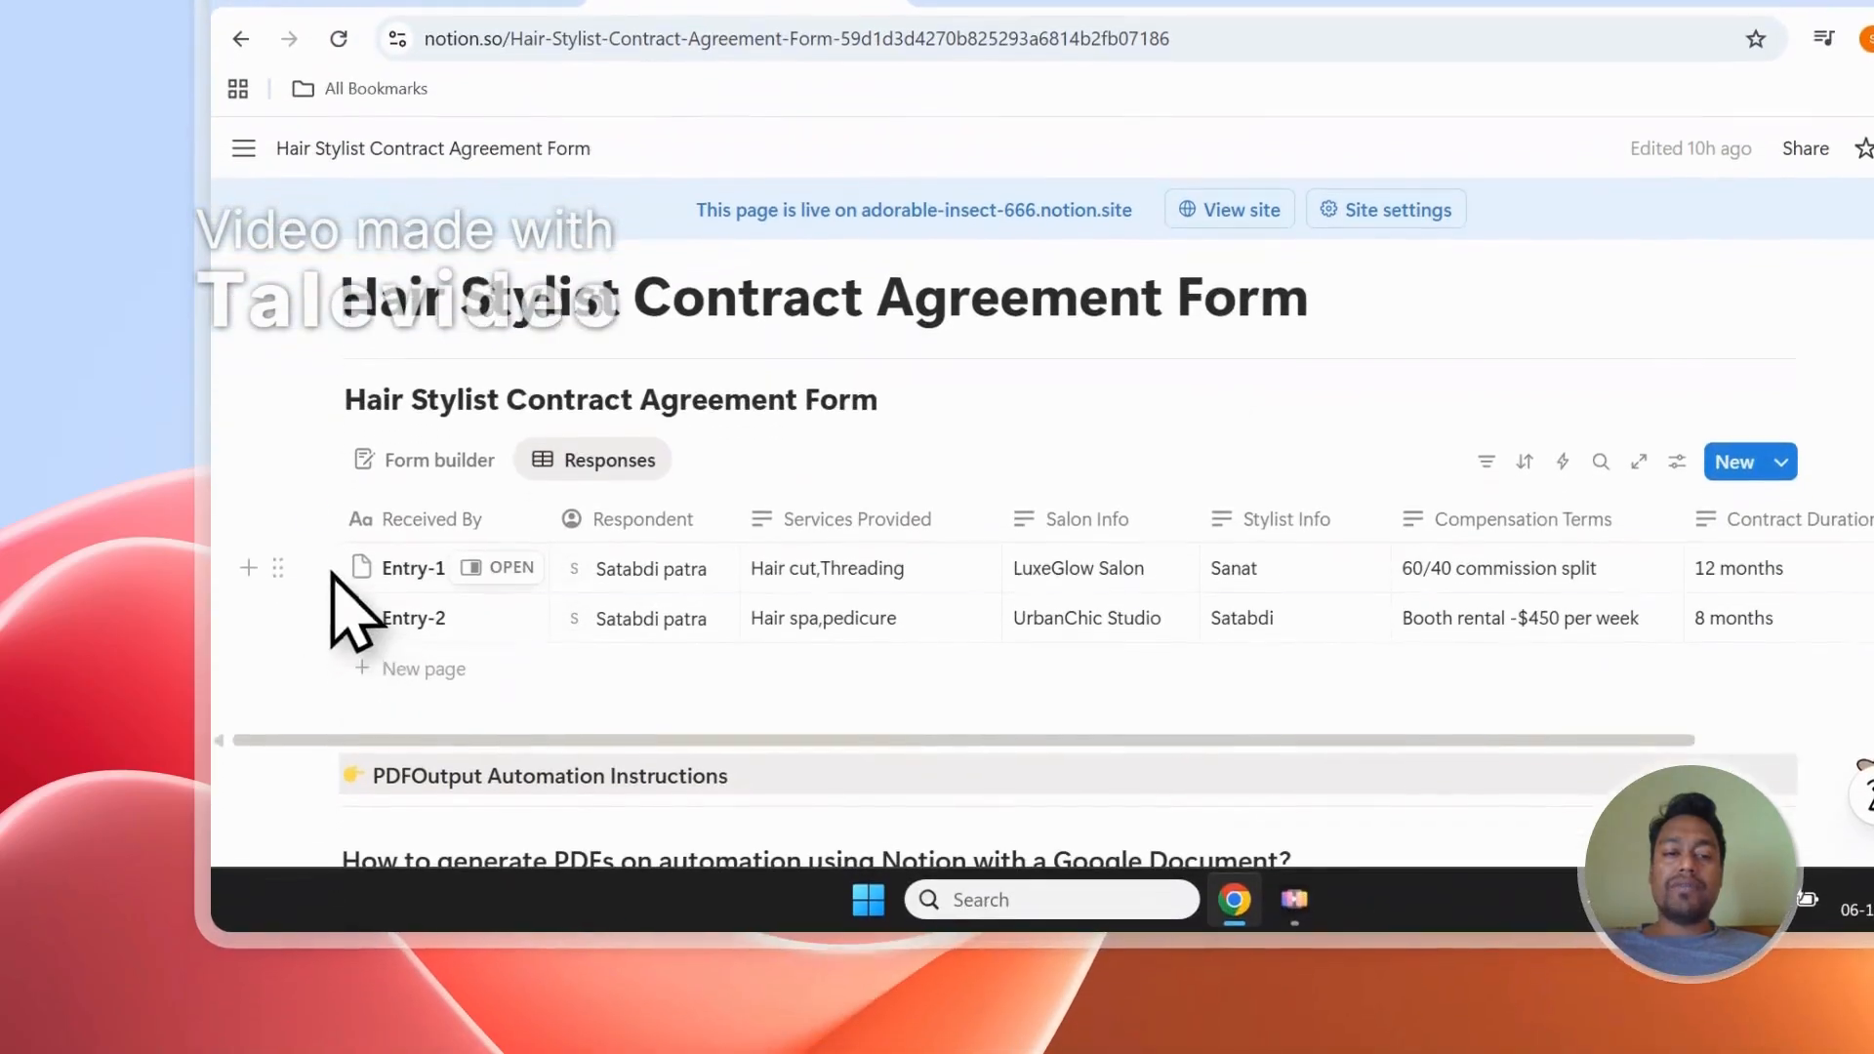
pyautogui.click(313, 567)
pyautogui.click(313, 616)
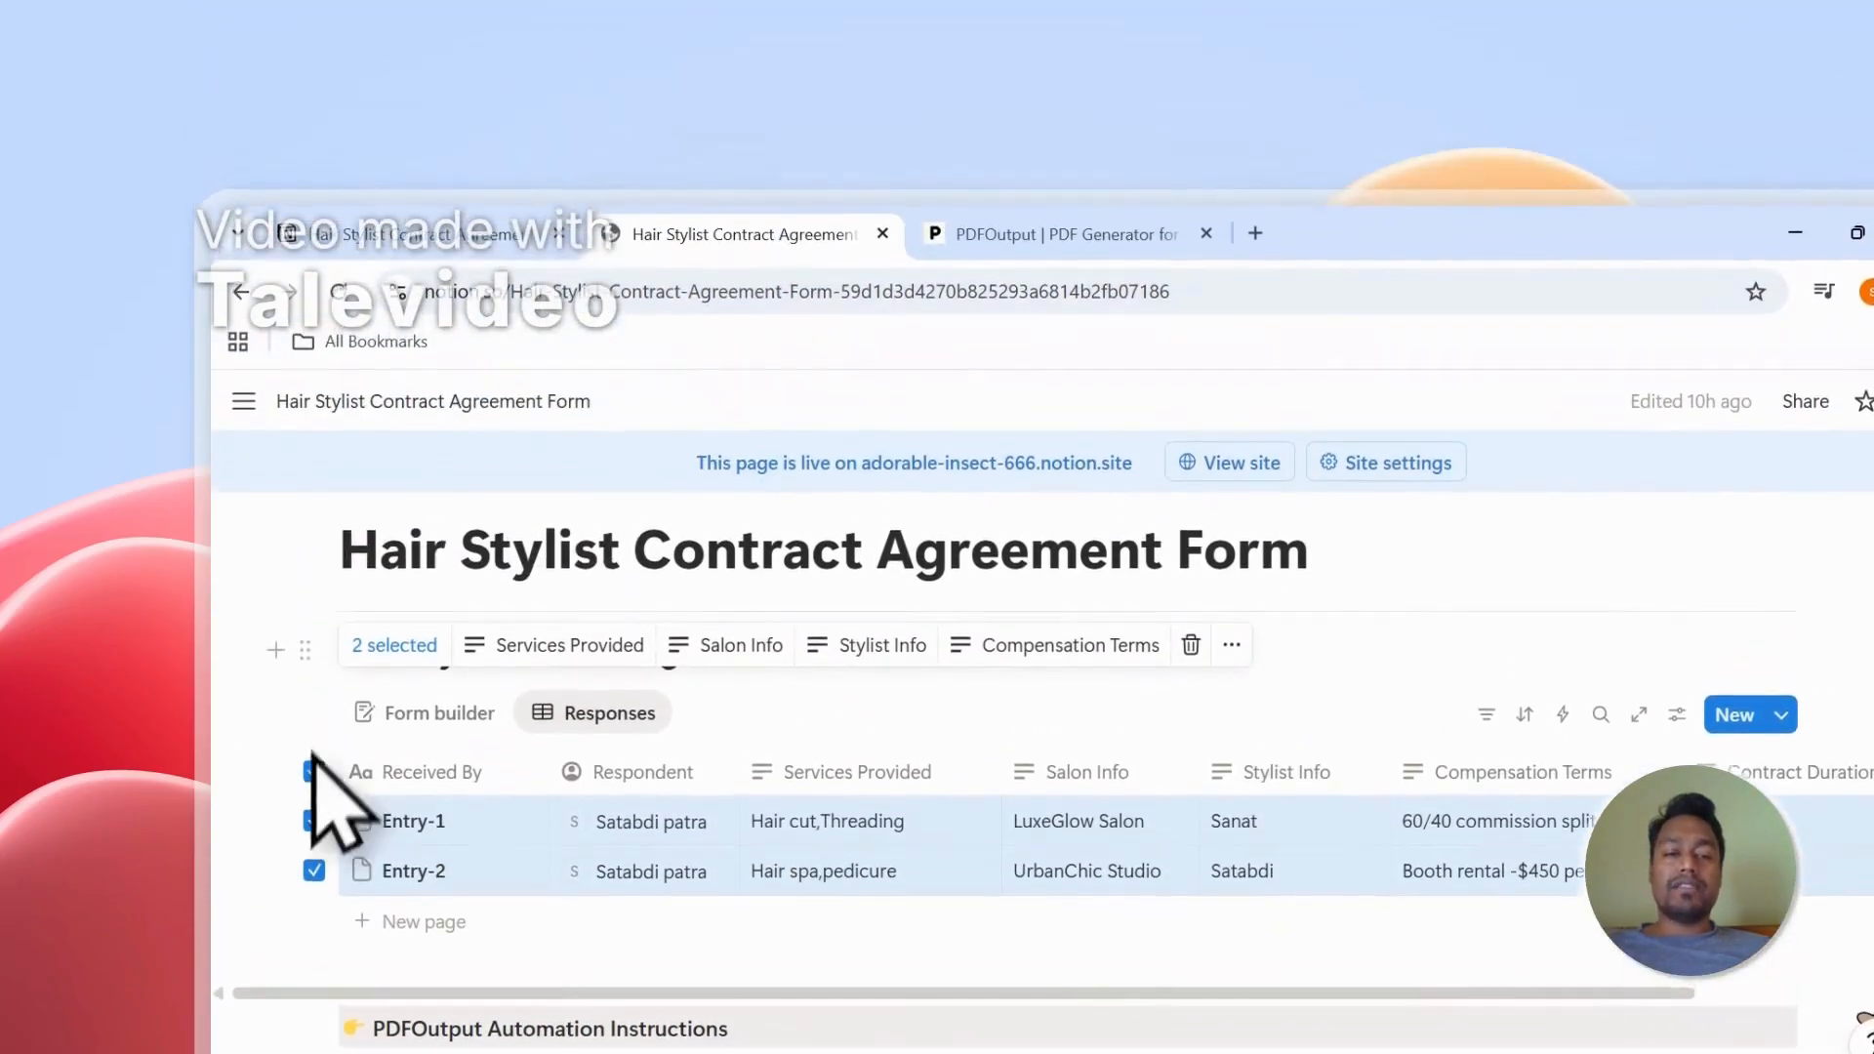
pyautogui.click(314, 512)
# Step: Go back to the PDFOutput home page and highlight the document types from reports to quotes in its introduction
pyautogui.click(973, 236)
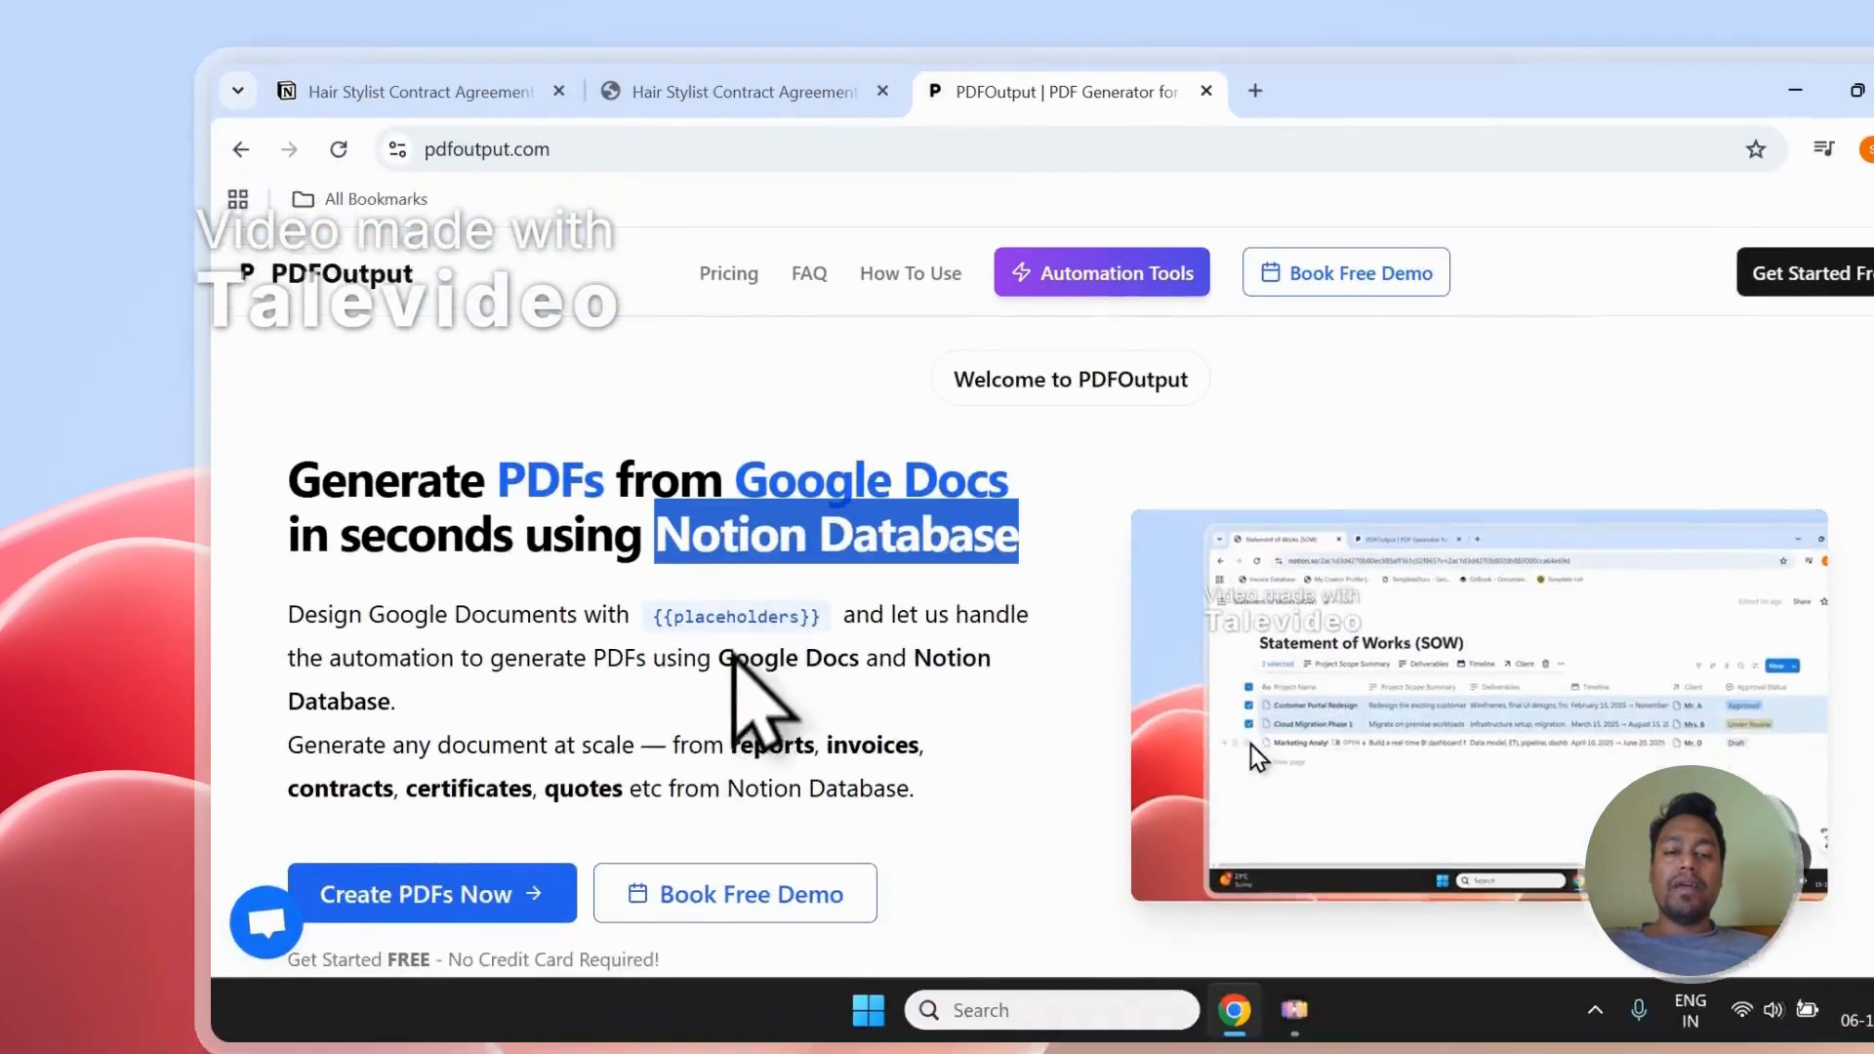
pyautogui.scroll(-3, 741, 802)
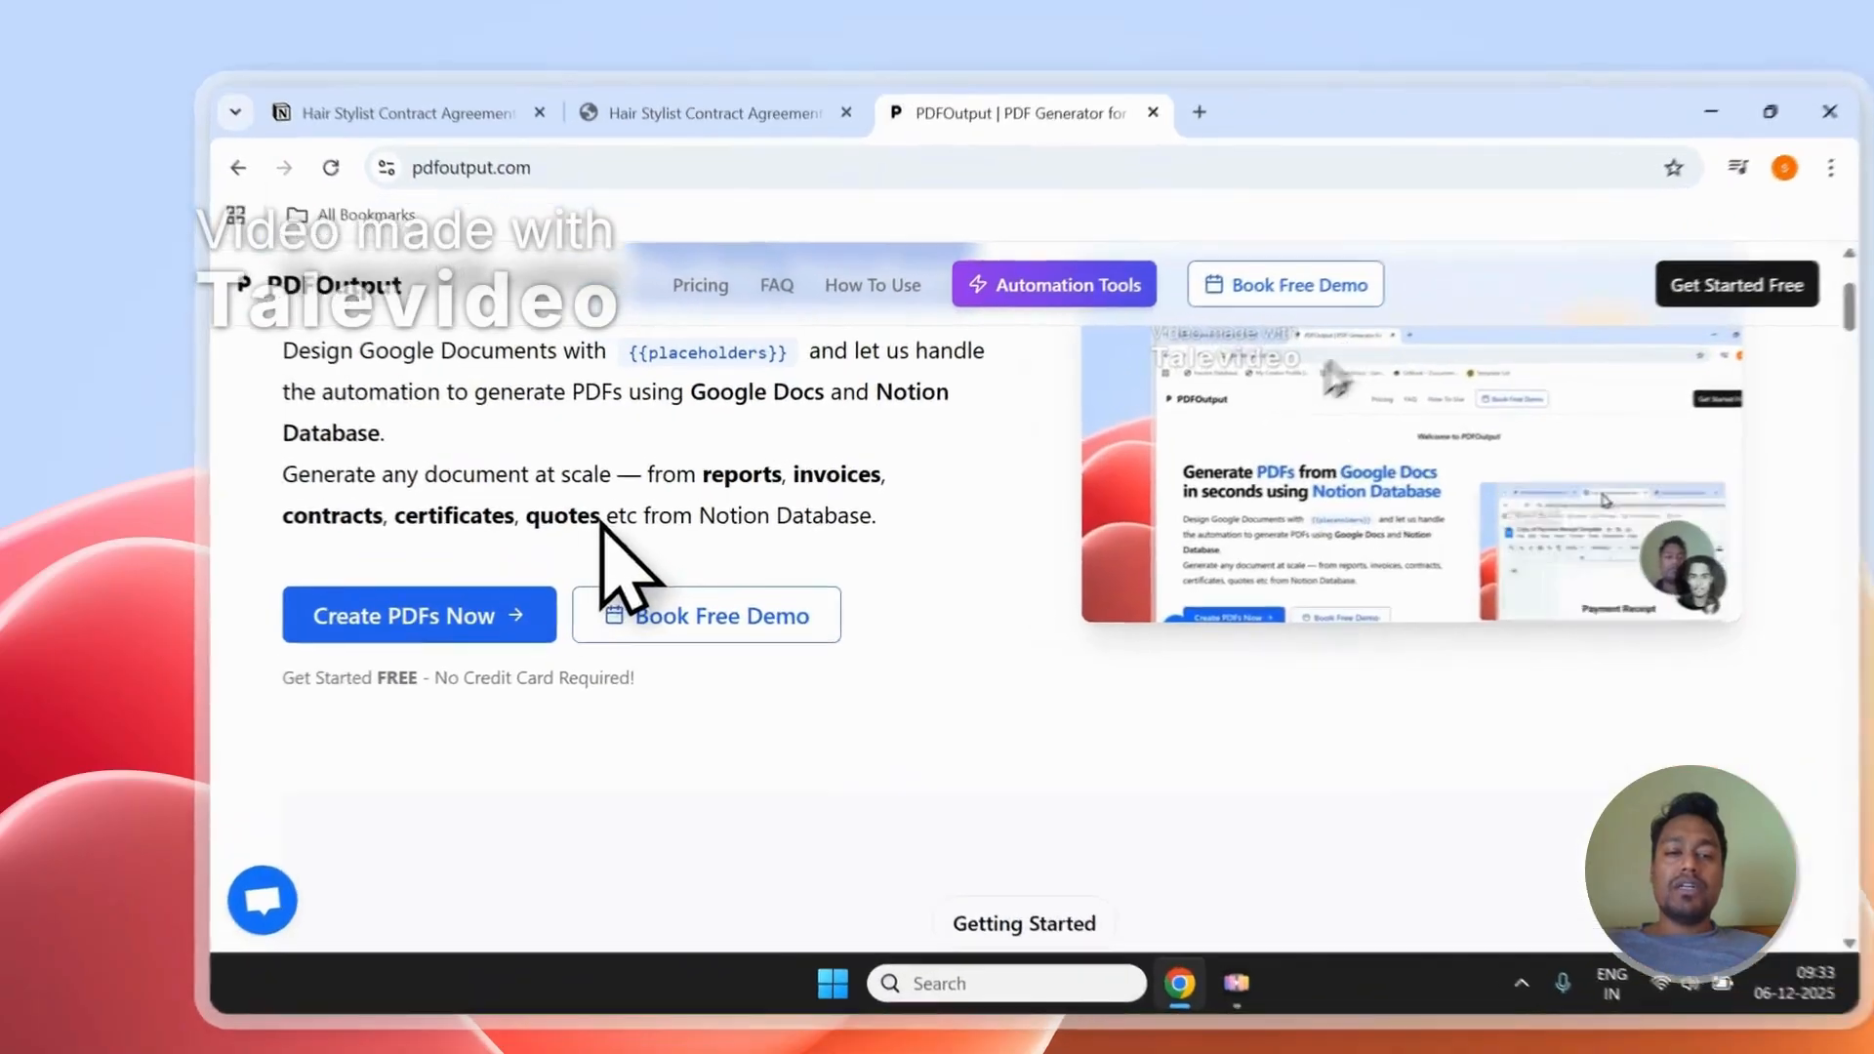
pyautogui.moveTo(554, 496); pyautogui.dragTo(645, 463)
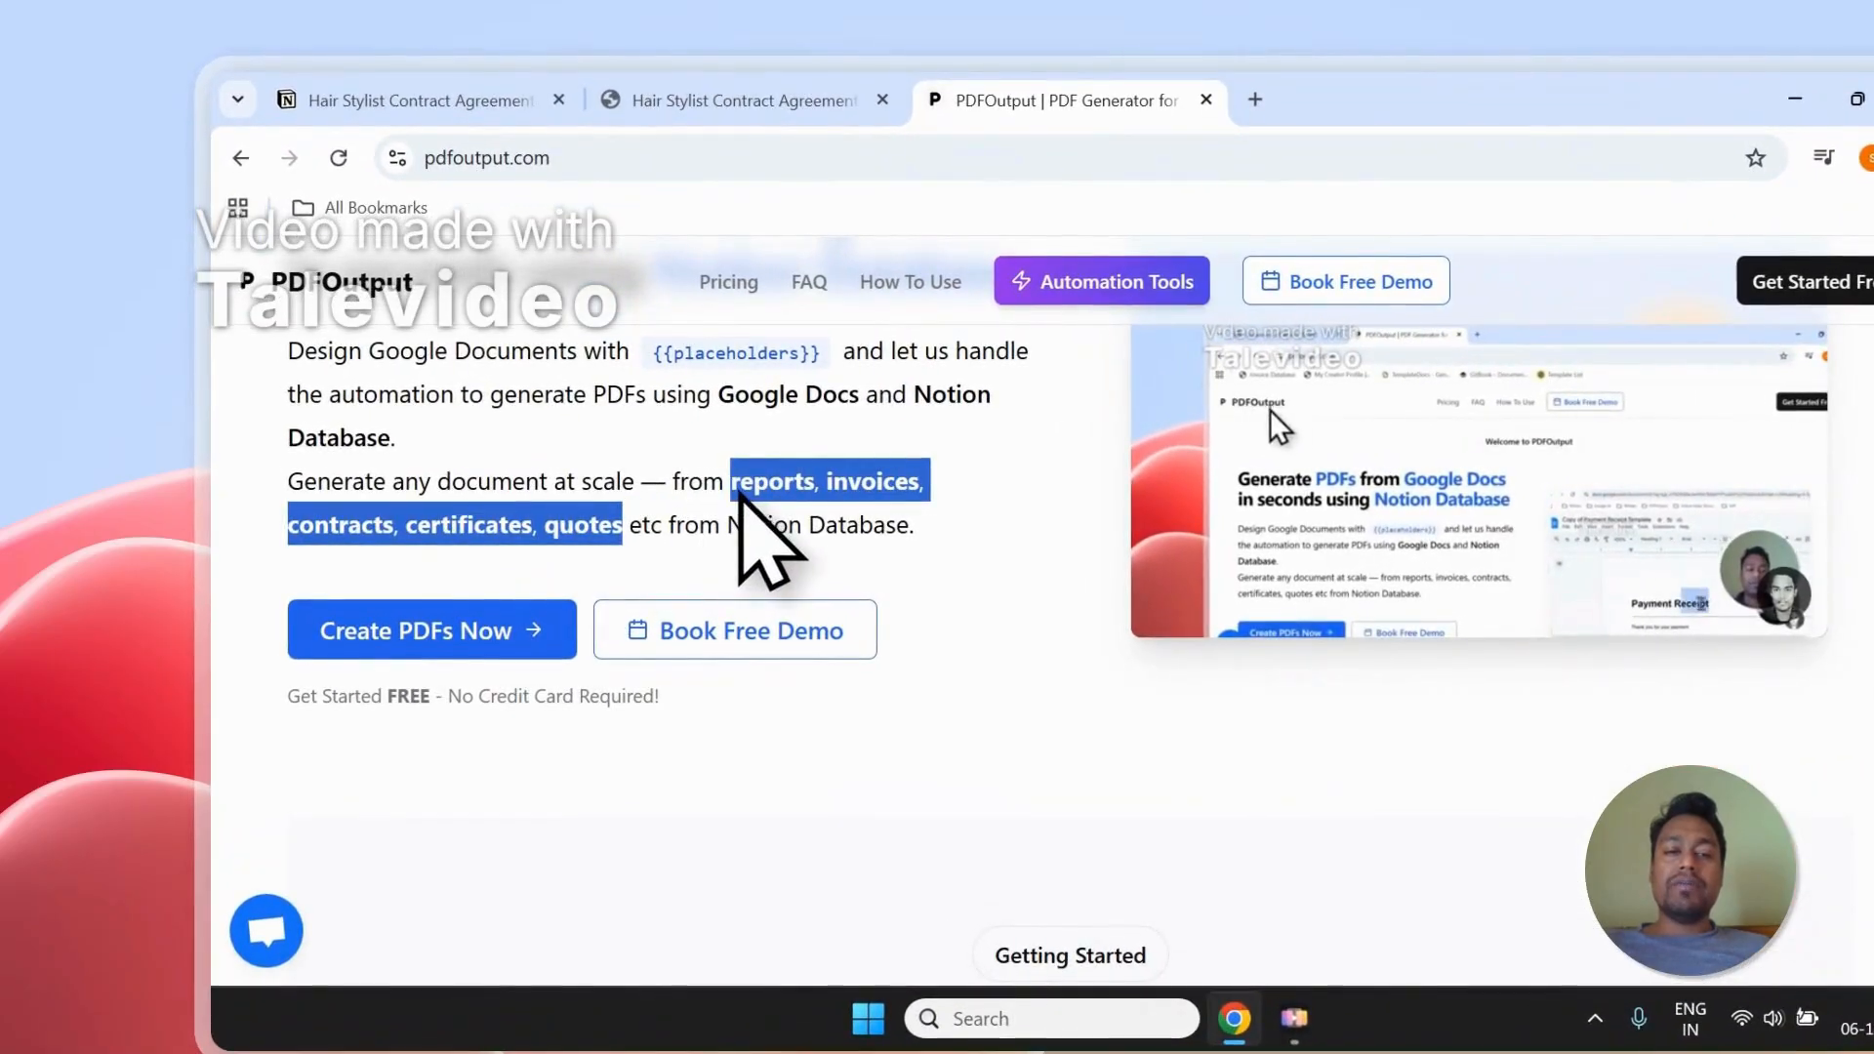
pyautogui.click(731, 501)
pyautogui.scroll(1, 686, 507)
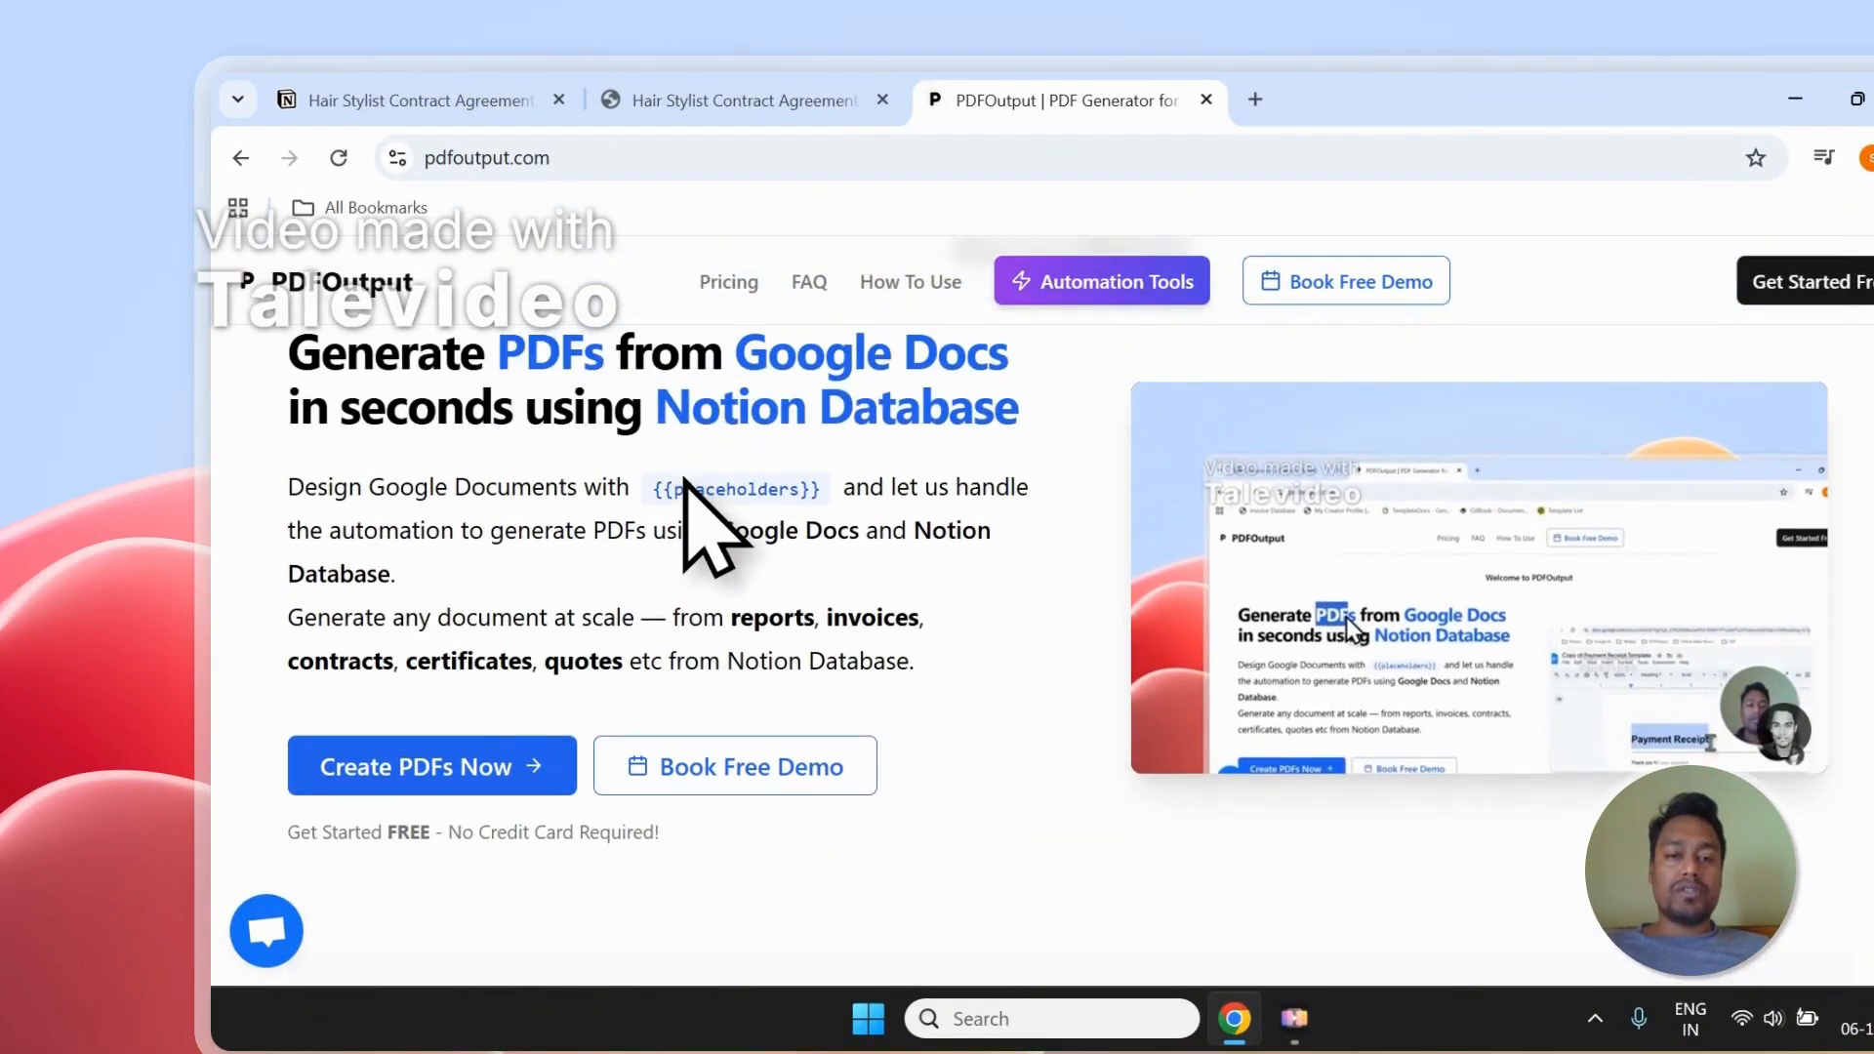
# Step: Start creating PDFs with PDFOutput, sign in with the chosen Google account and grant the requested access
pyautogui.click(502, 770)
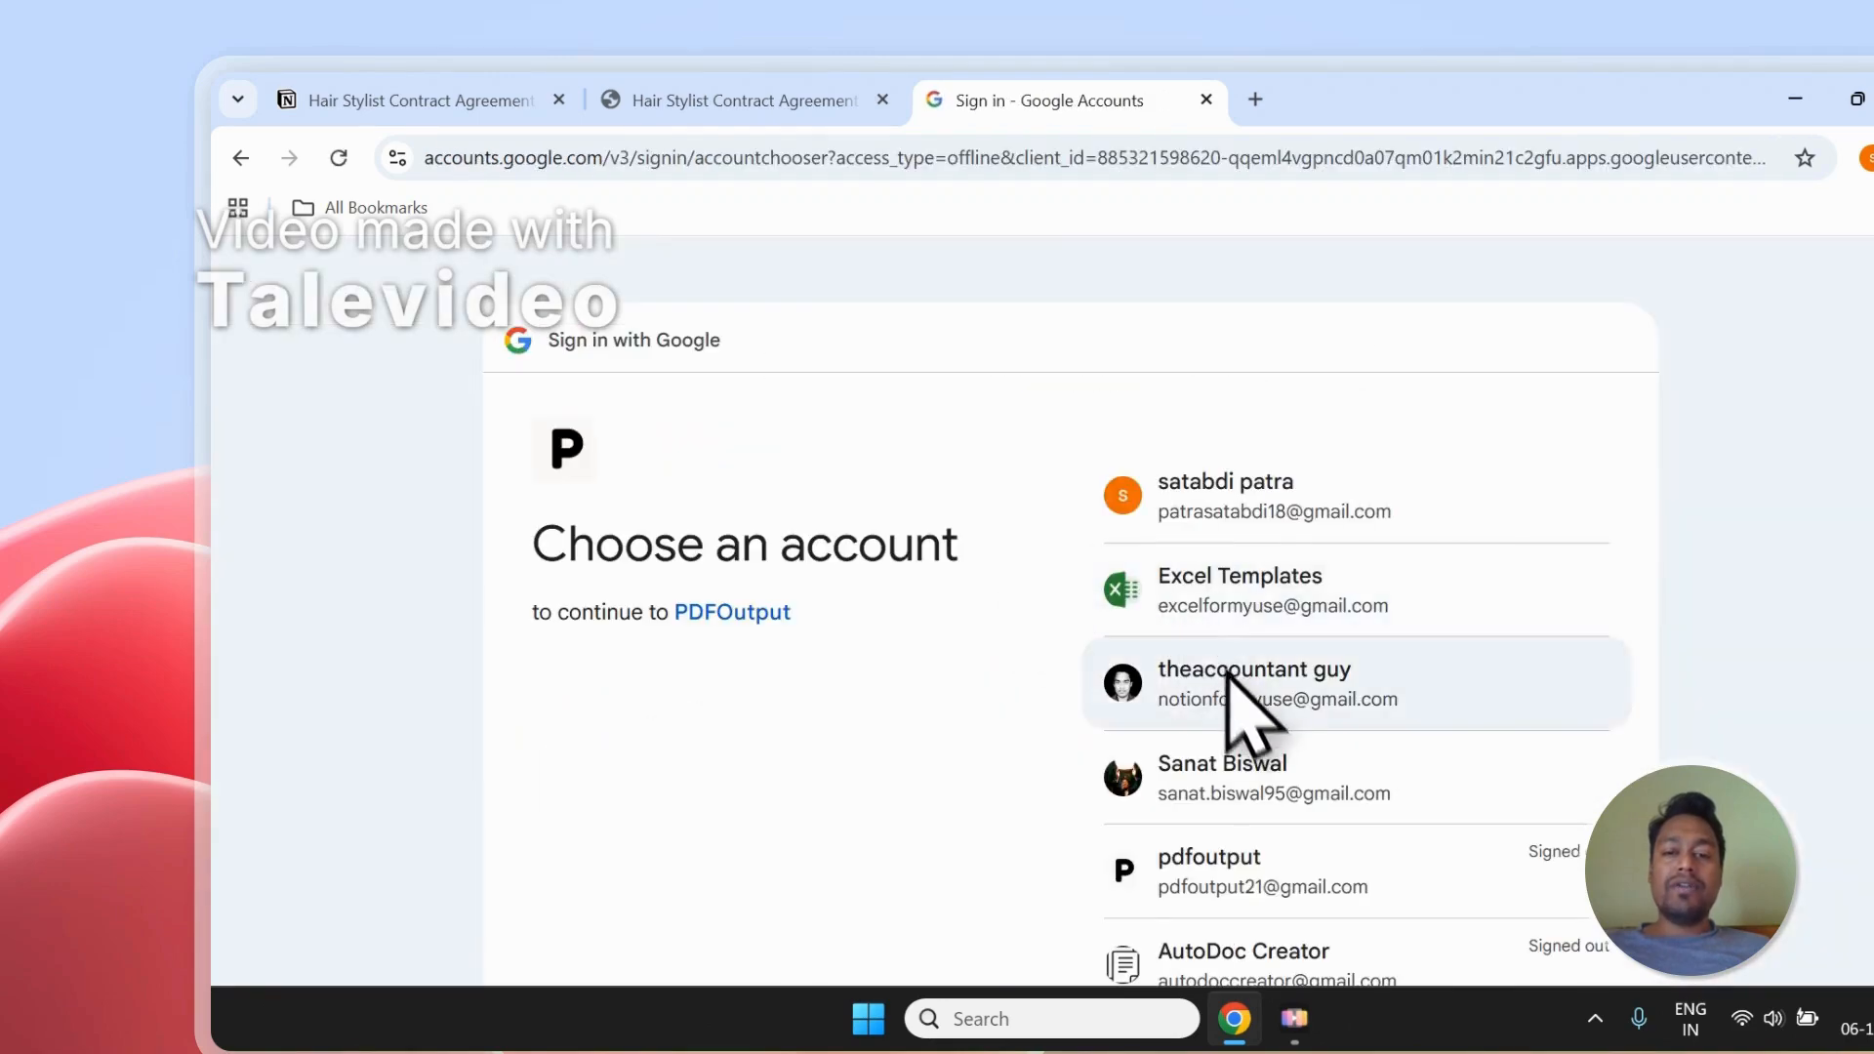
pyautogui.click(1230, 683)
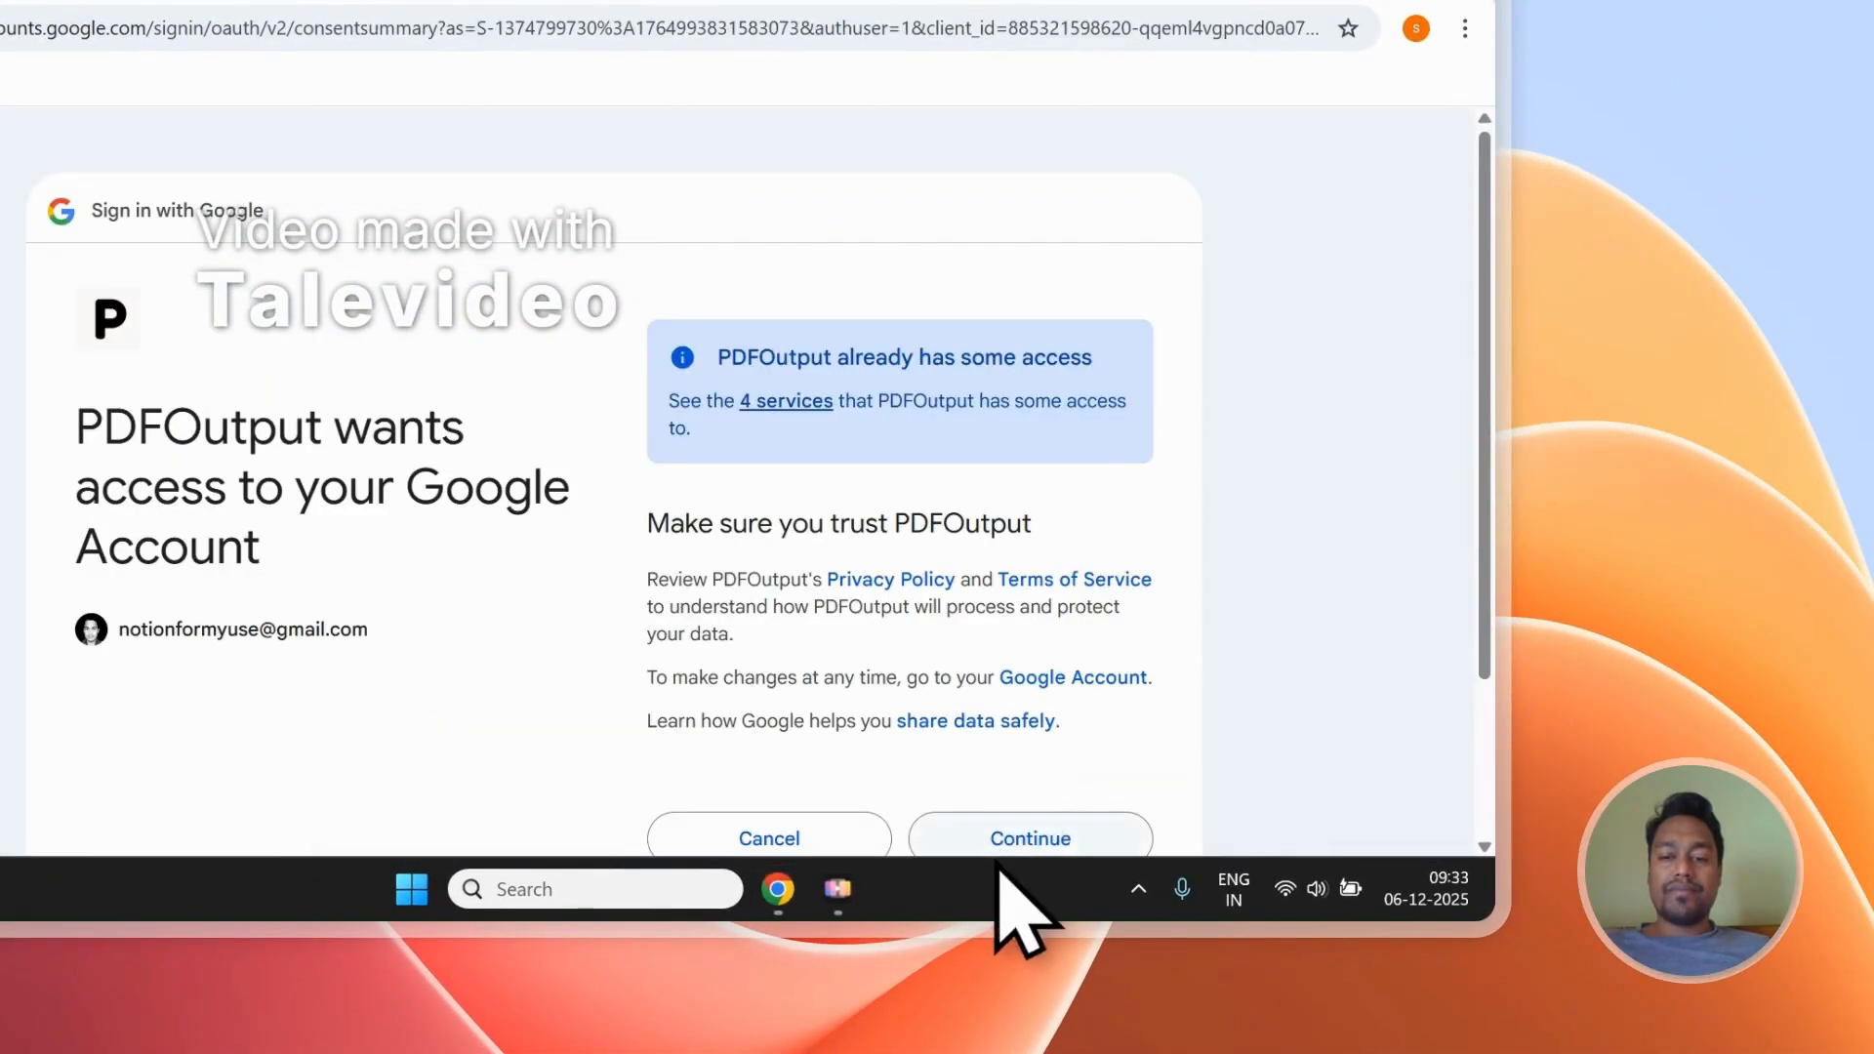
pyautogui.click(999, 839)
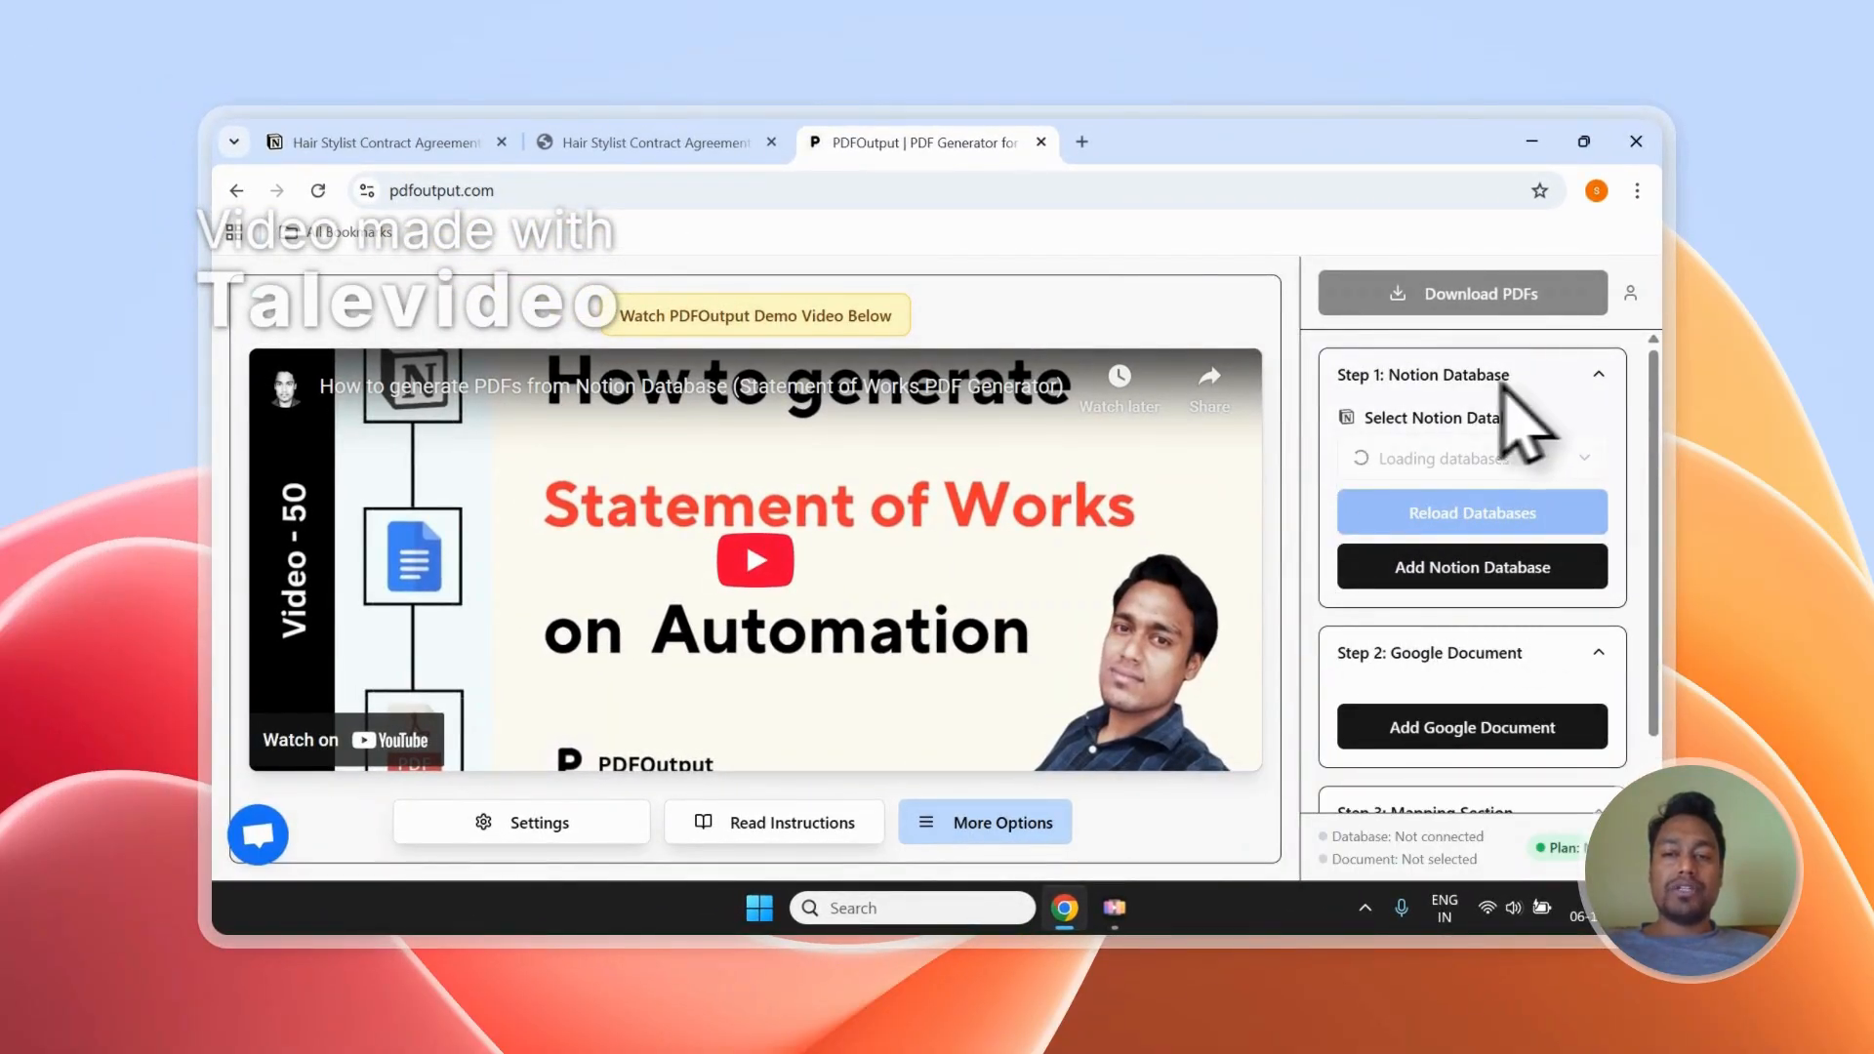
# Step: Check the Notion page, then examine PDFOutput's setup sections for the Notion database, Google document and property mapping
pyautogui.click(727, 142)
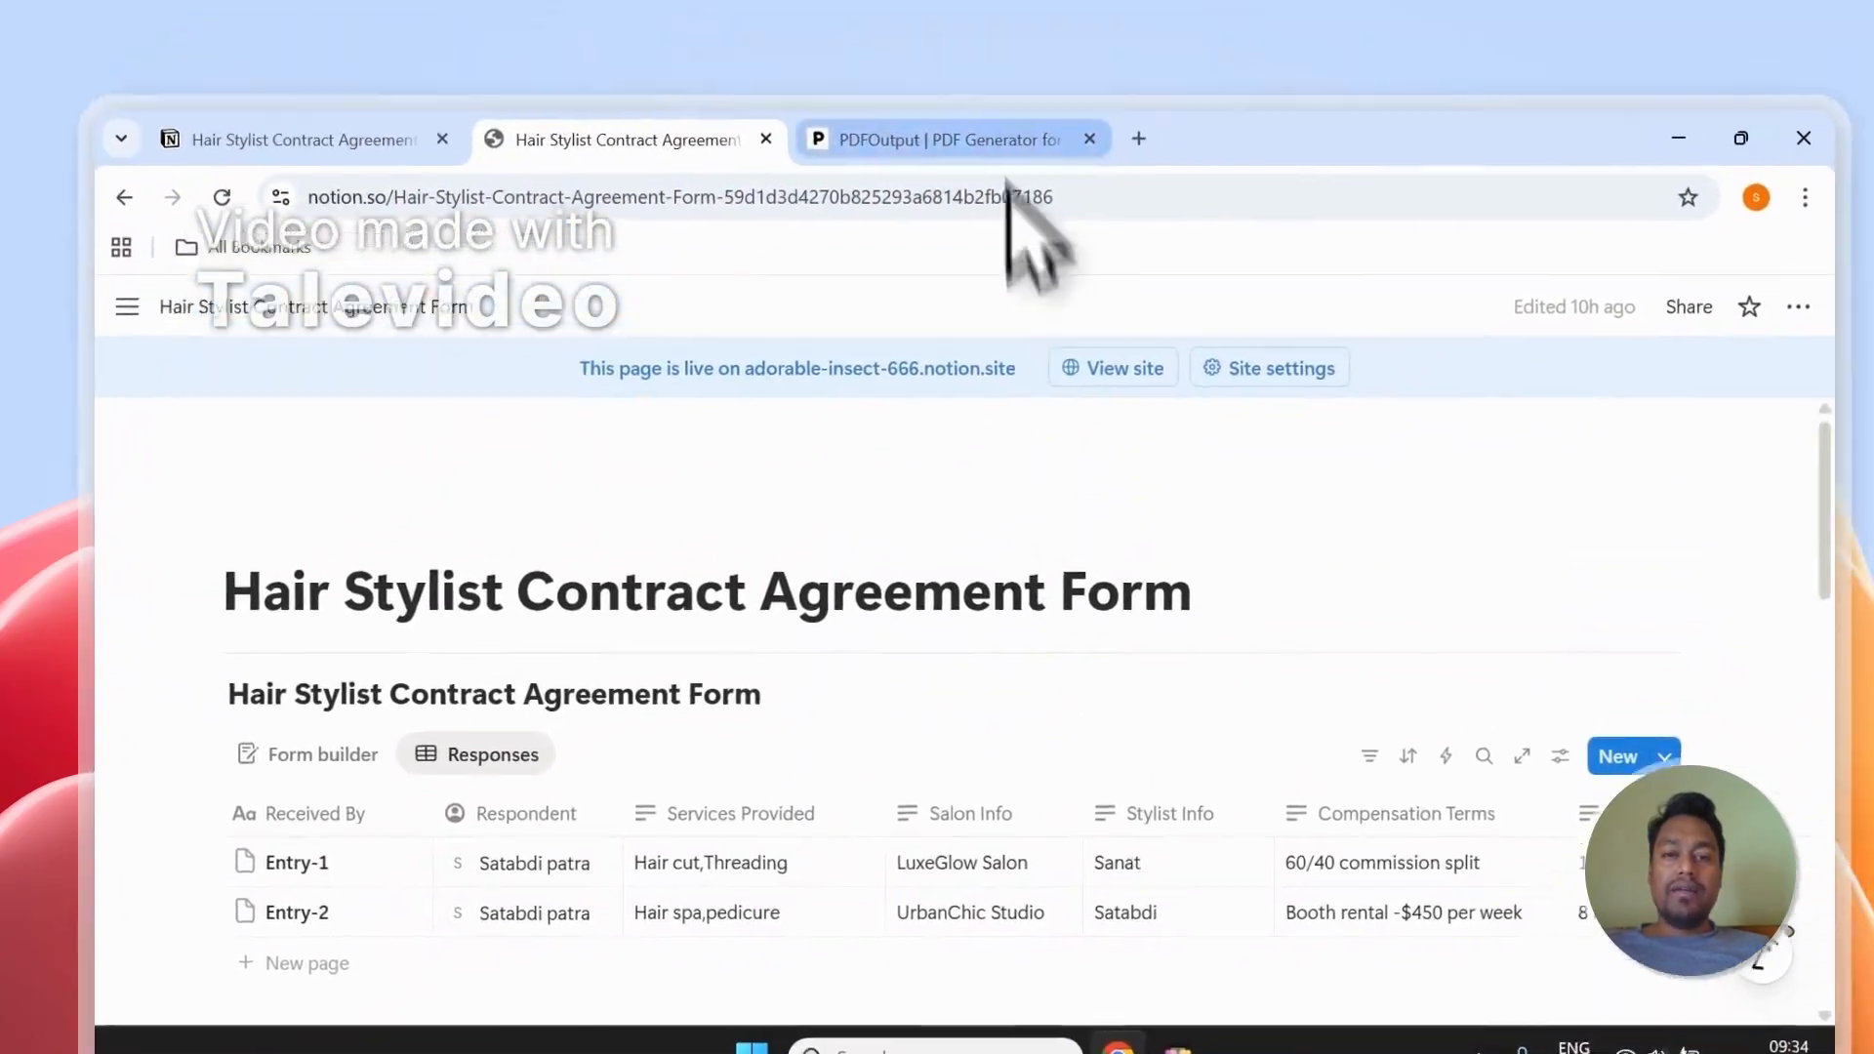
pyautogui.click(1015, 102)
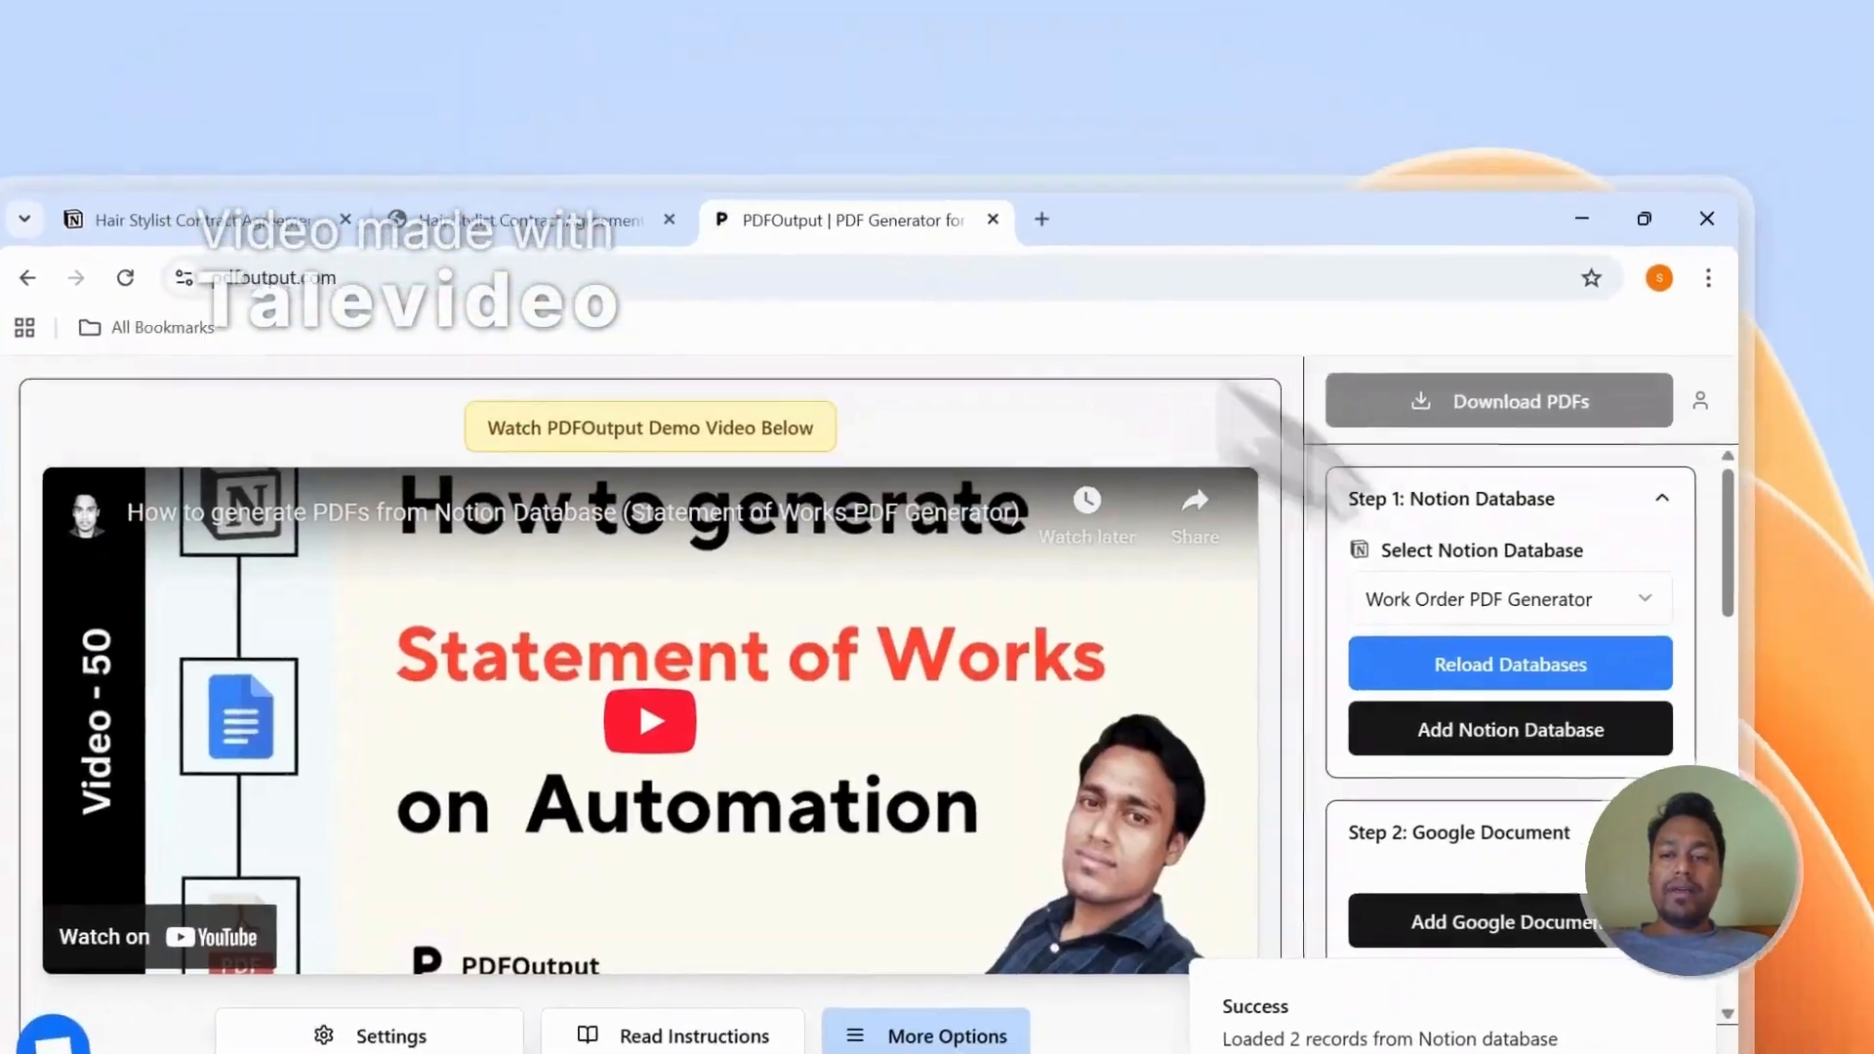
pyautogui.scroll(-3, 1522, 683)
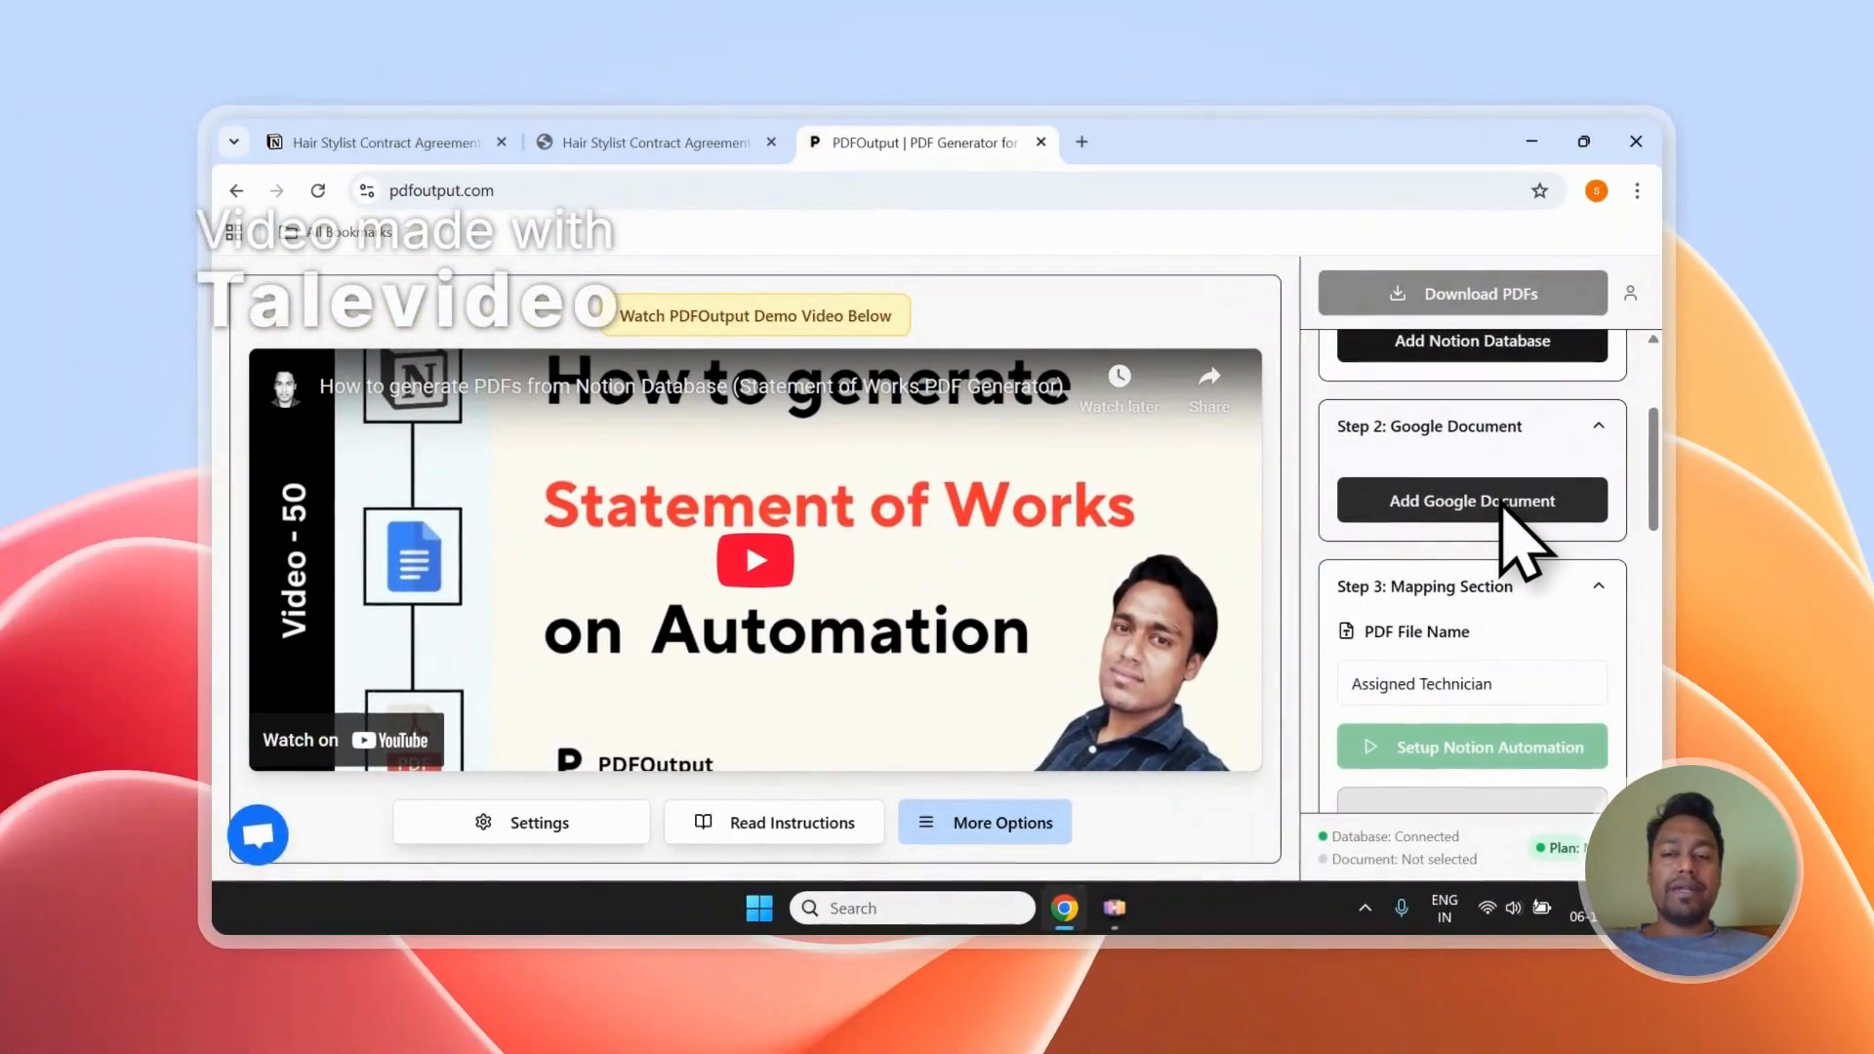
pyautogui.scroll(-5, 1518, 545)
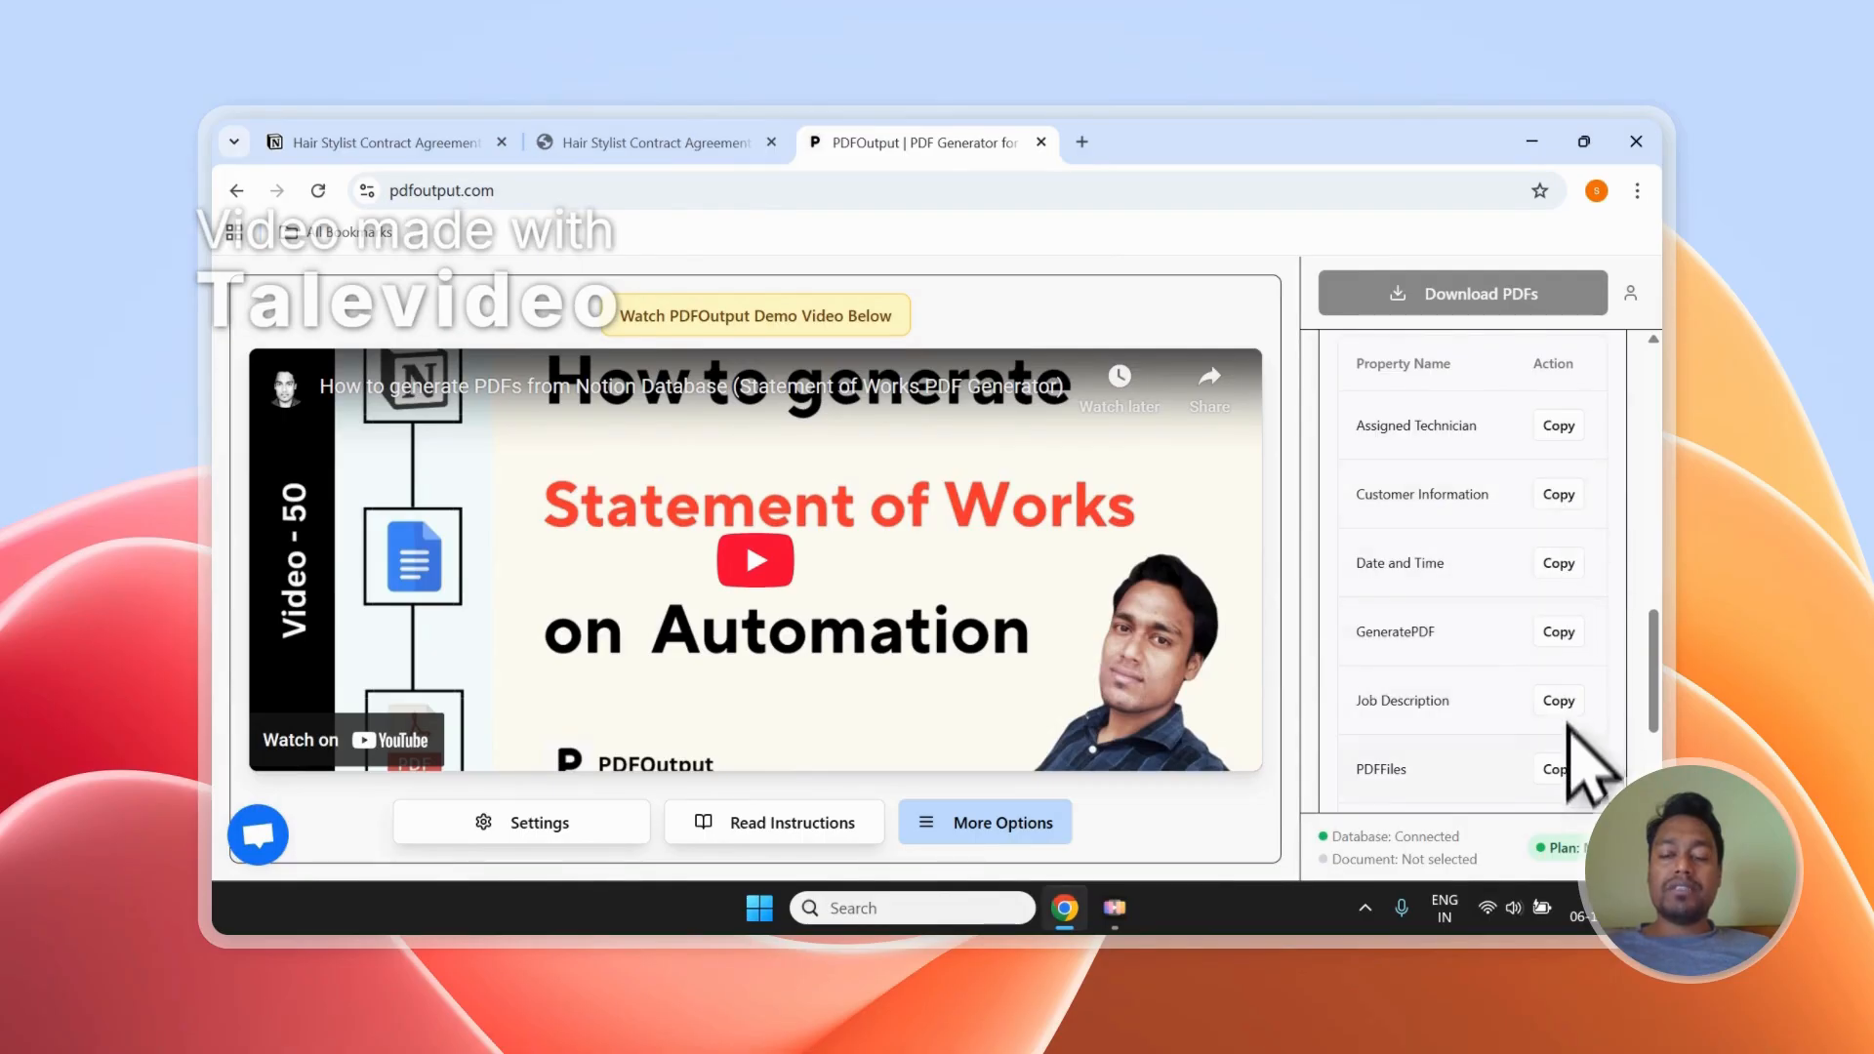
pyautogui.scroll(-3, 1561, 649)
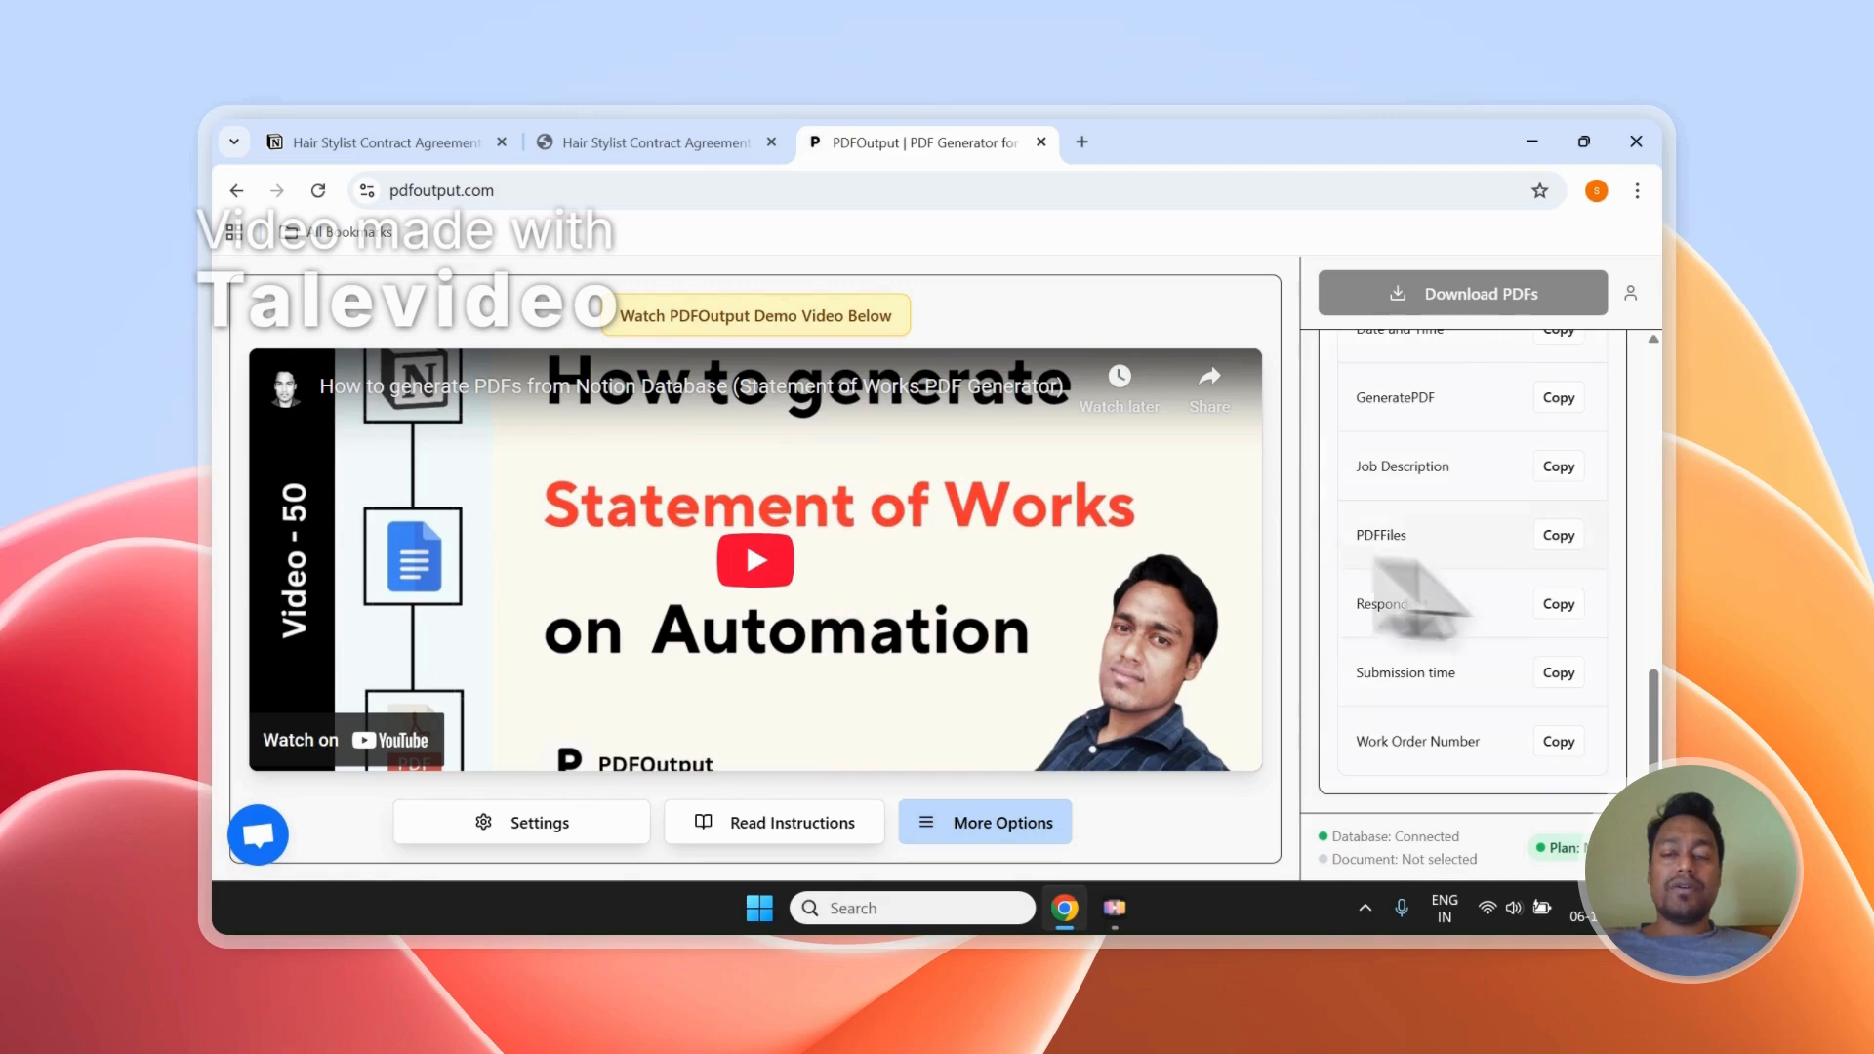
pyautogui.scroll(6, 1549, 607)
pyautogui.scroll(-1, 1507, 580)
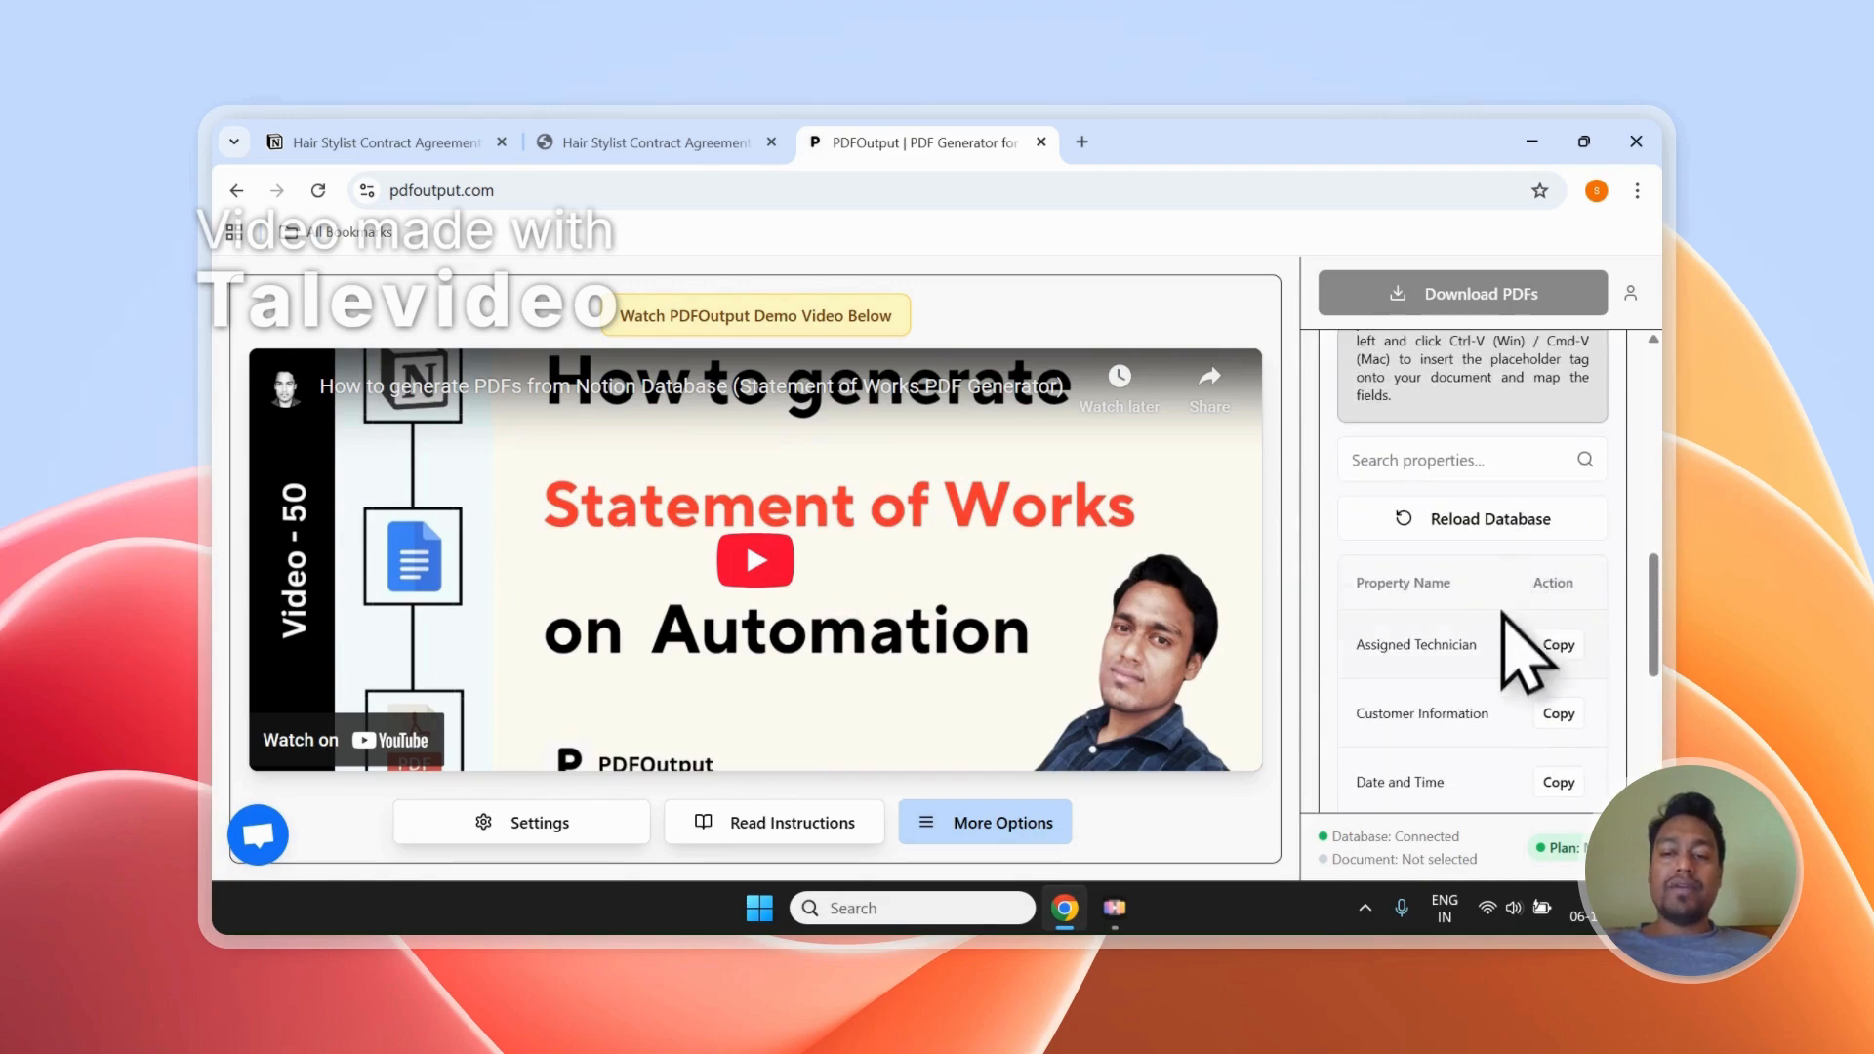
# Step: Start adding a Notion database in PDFOutput and copy the page title "Hair Stylist Contract Agreement Form" from Notion
pyautogui.scroll(10, 1507, 663)
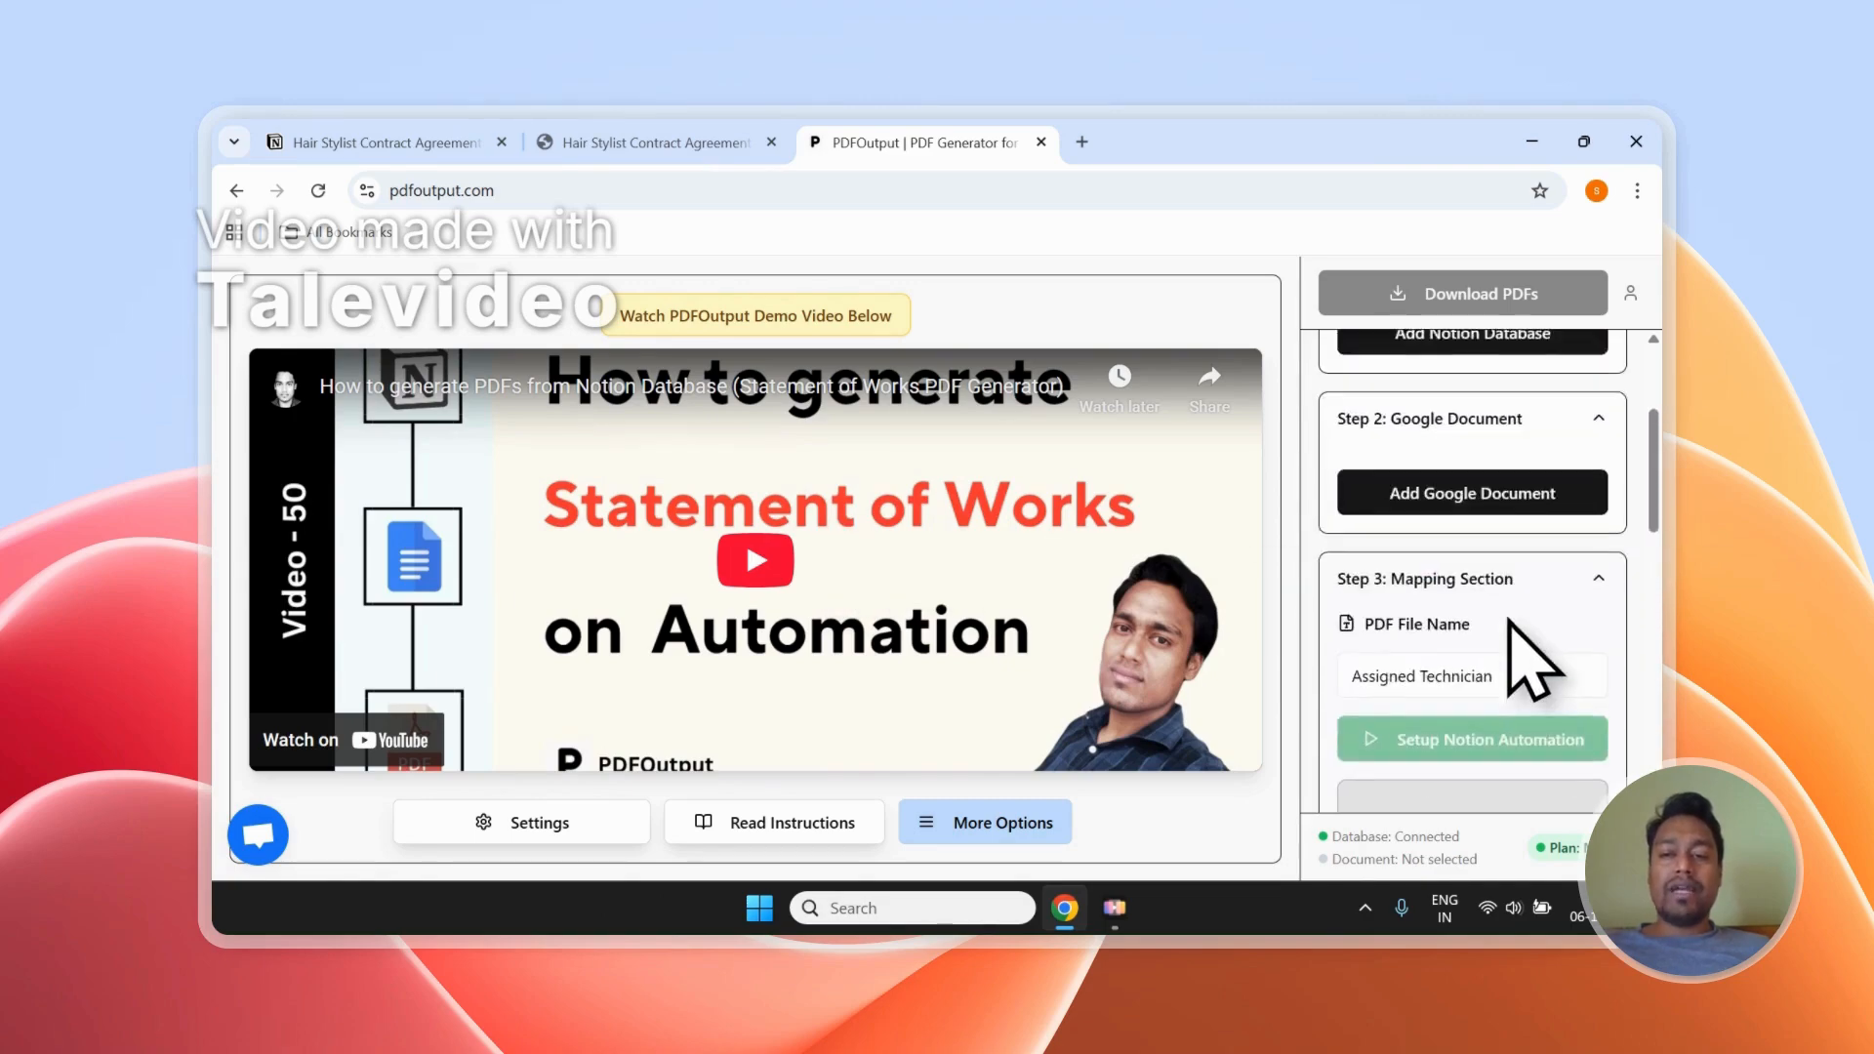
pyautogui.click(1503, 577)
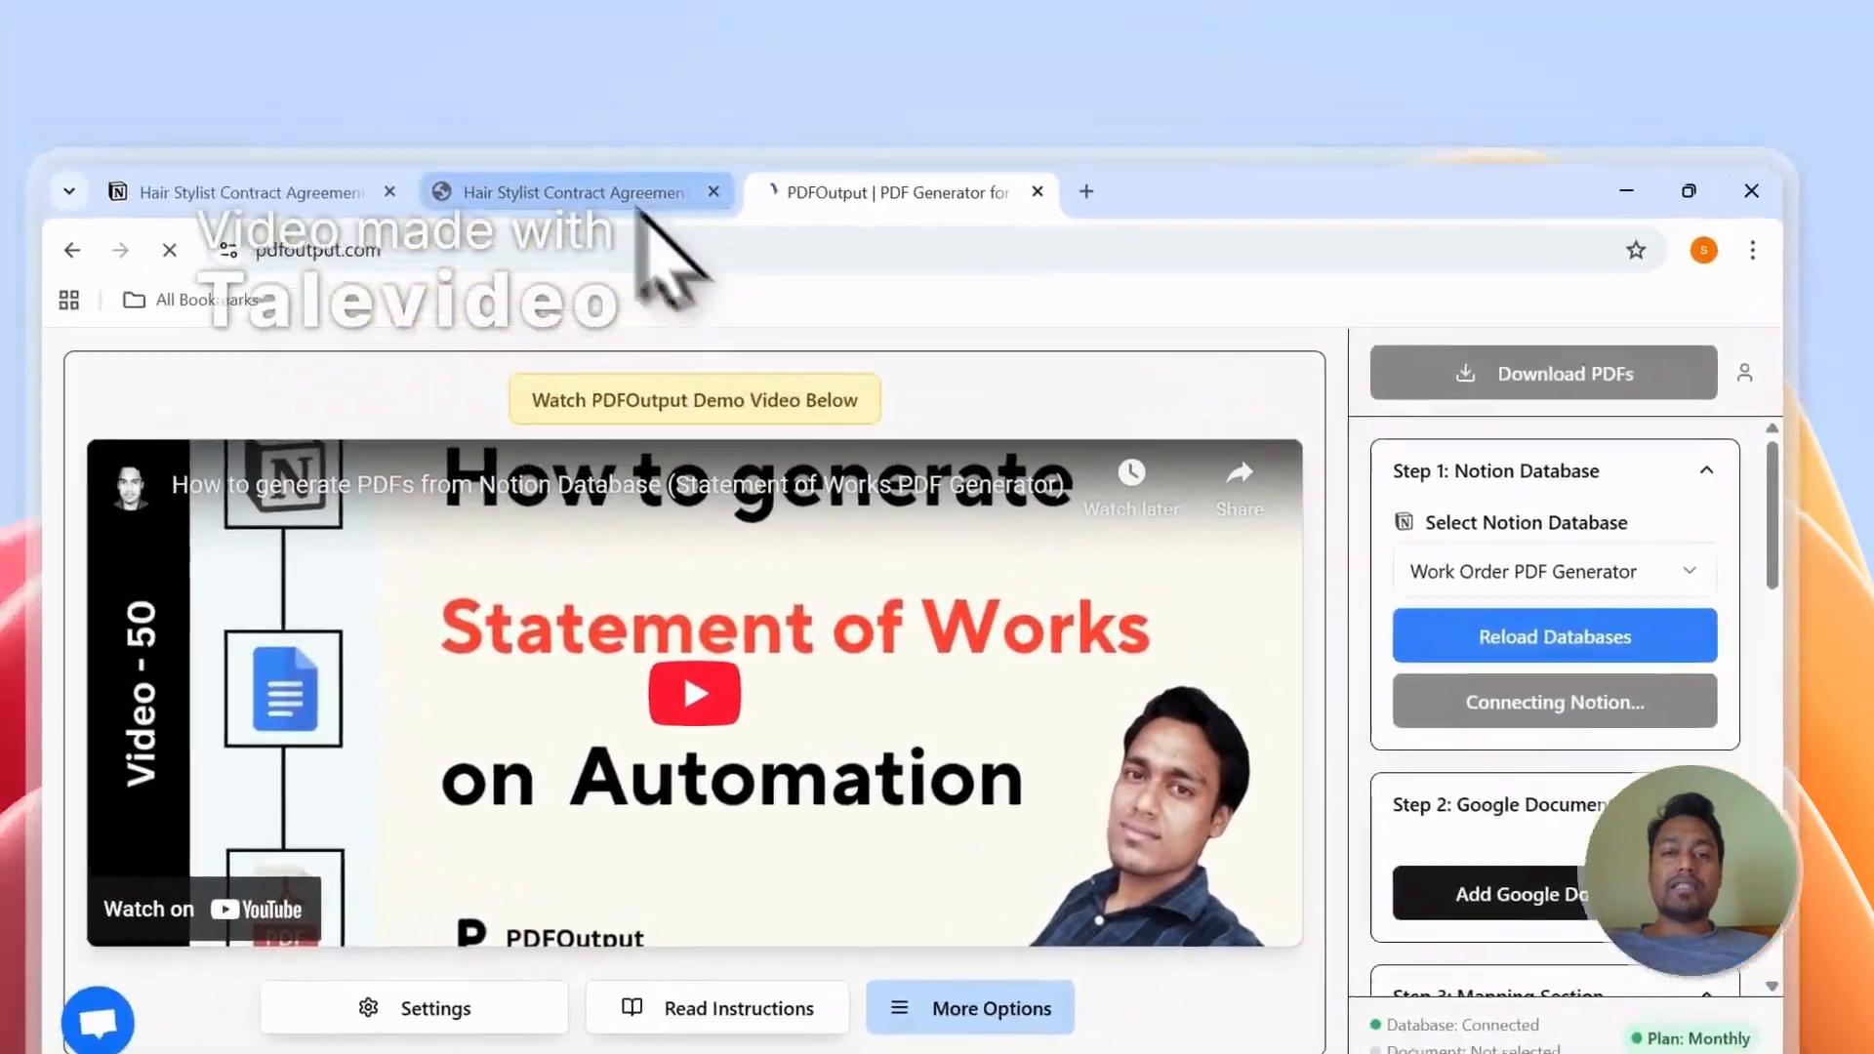
pyautogui.click(639, 205)
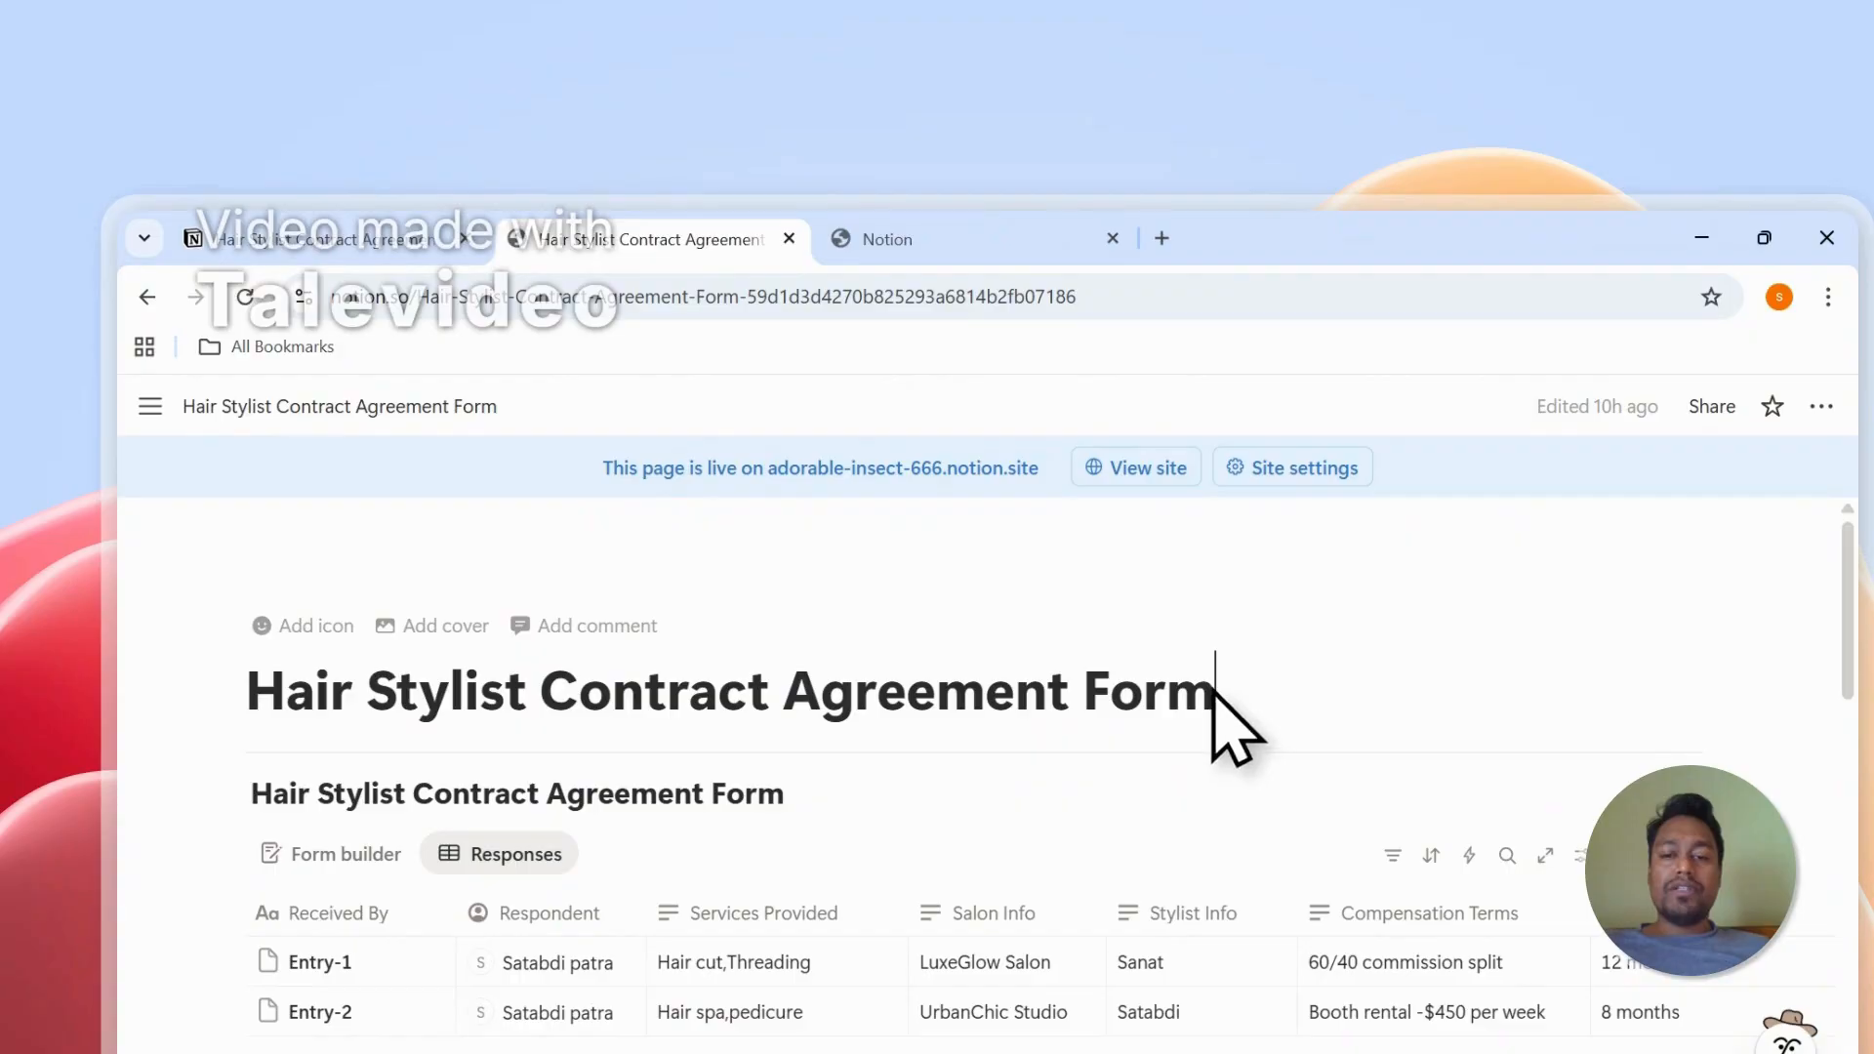
pyautogui.moveTo(1213, 688); pyautogui.dragTo(391, 720)
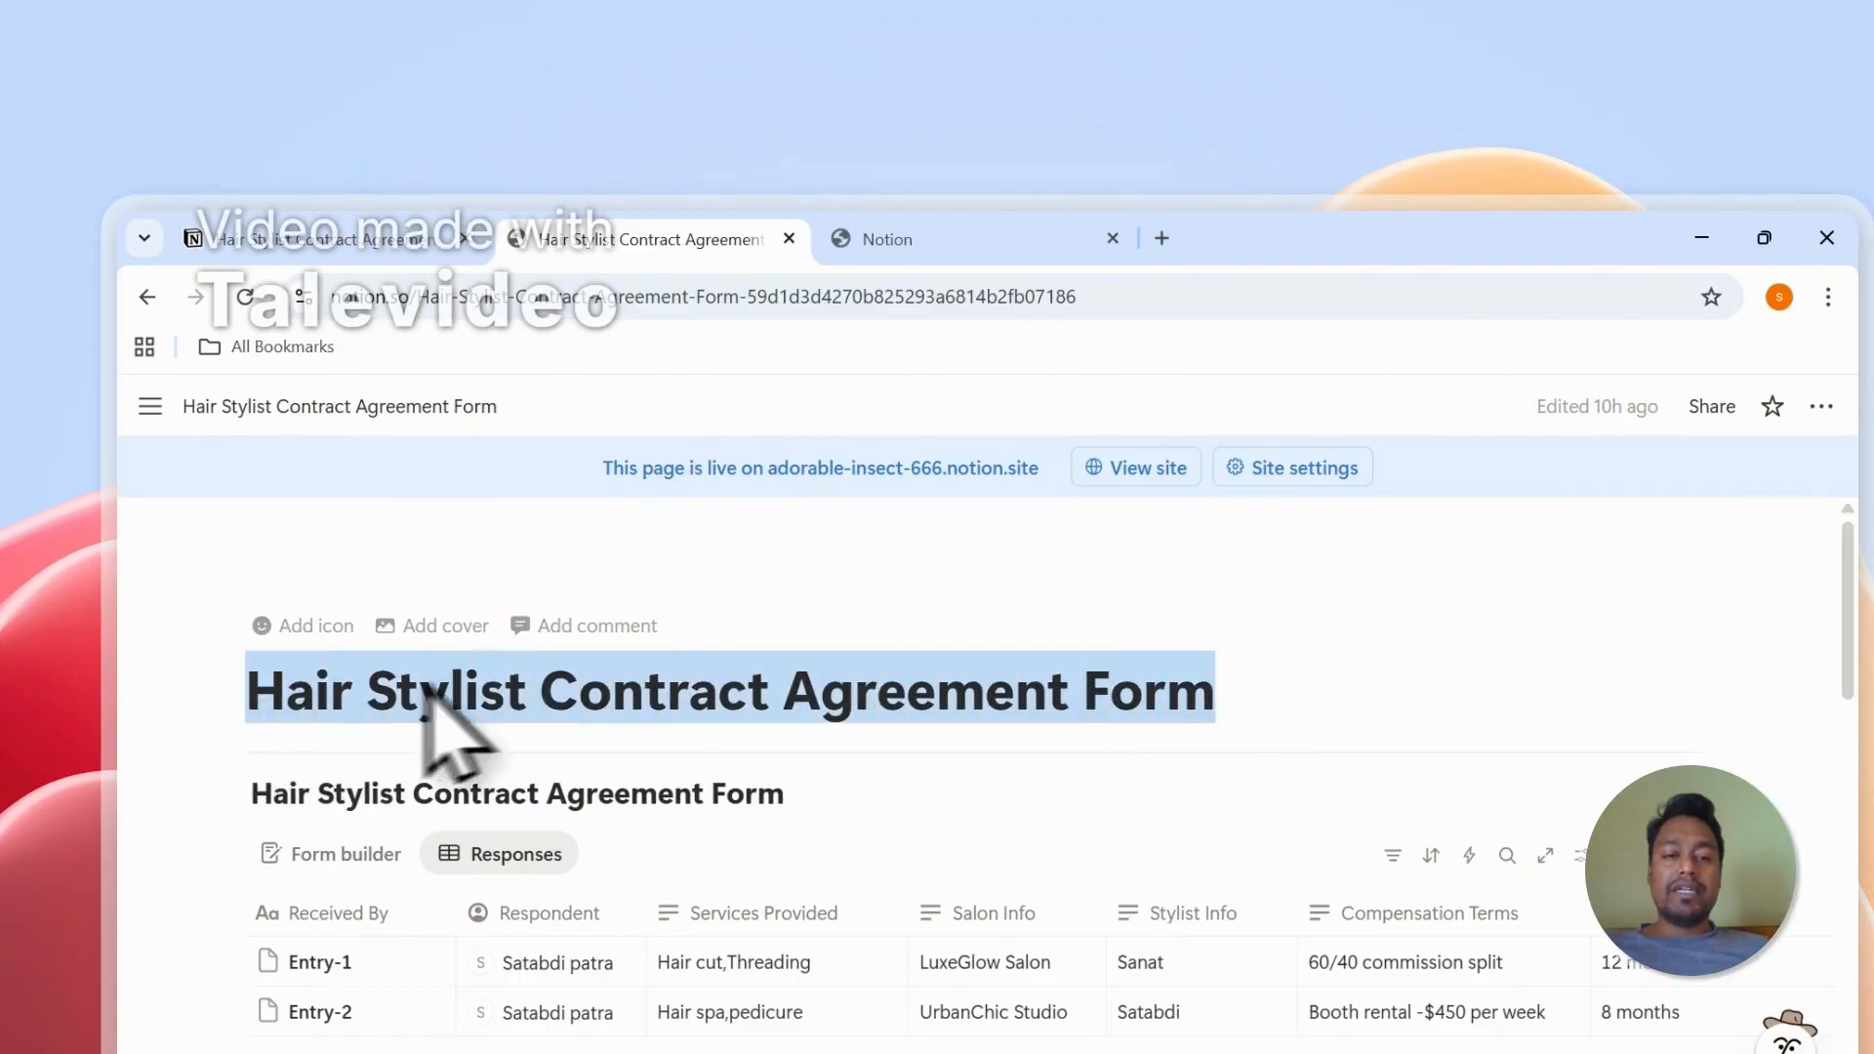
pyautogui.rightClick(471, 710)
pyautogui.click(537, 605)
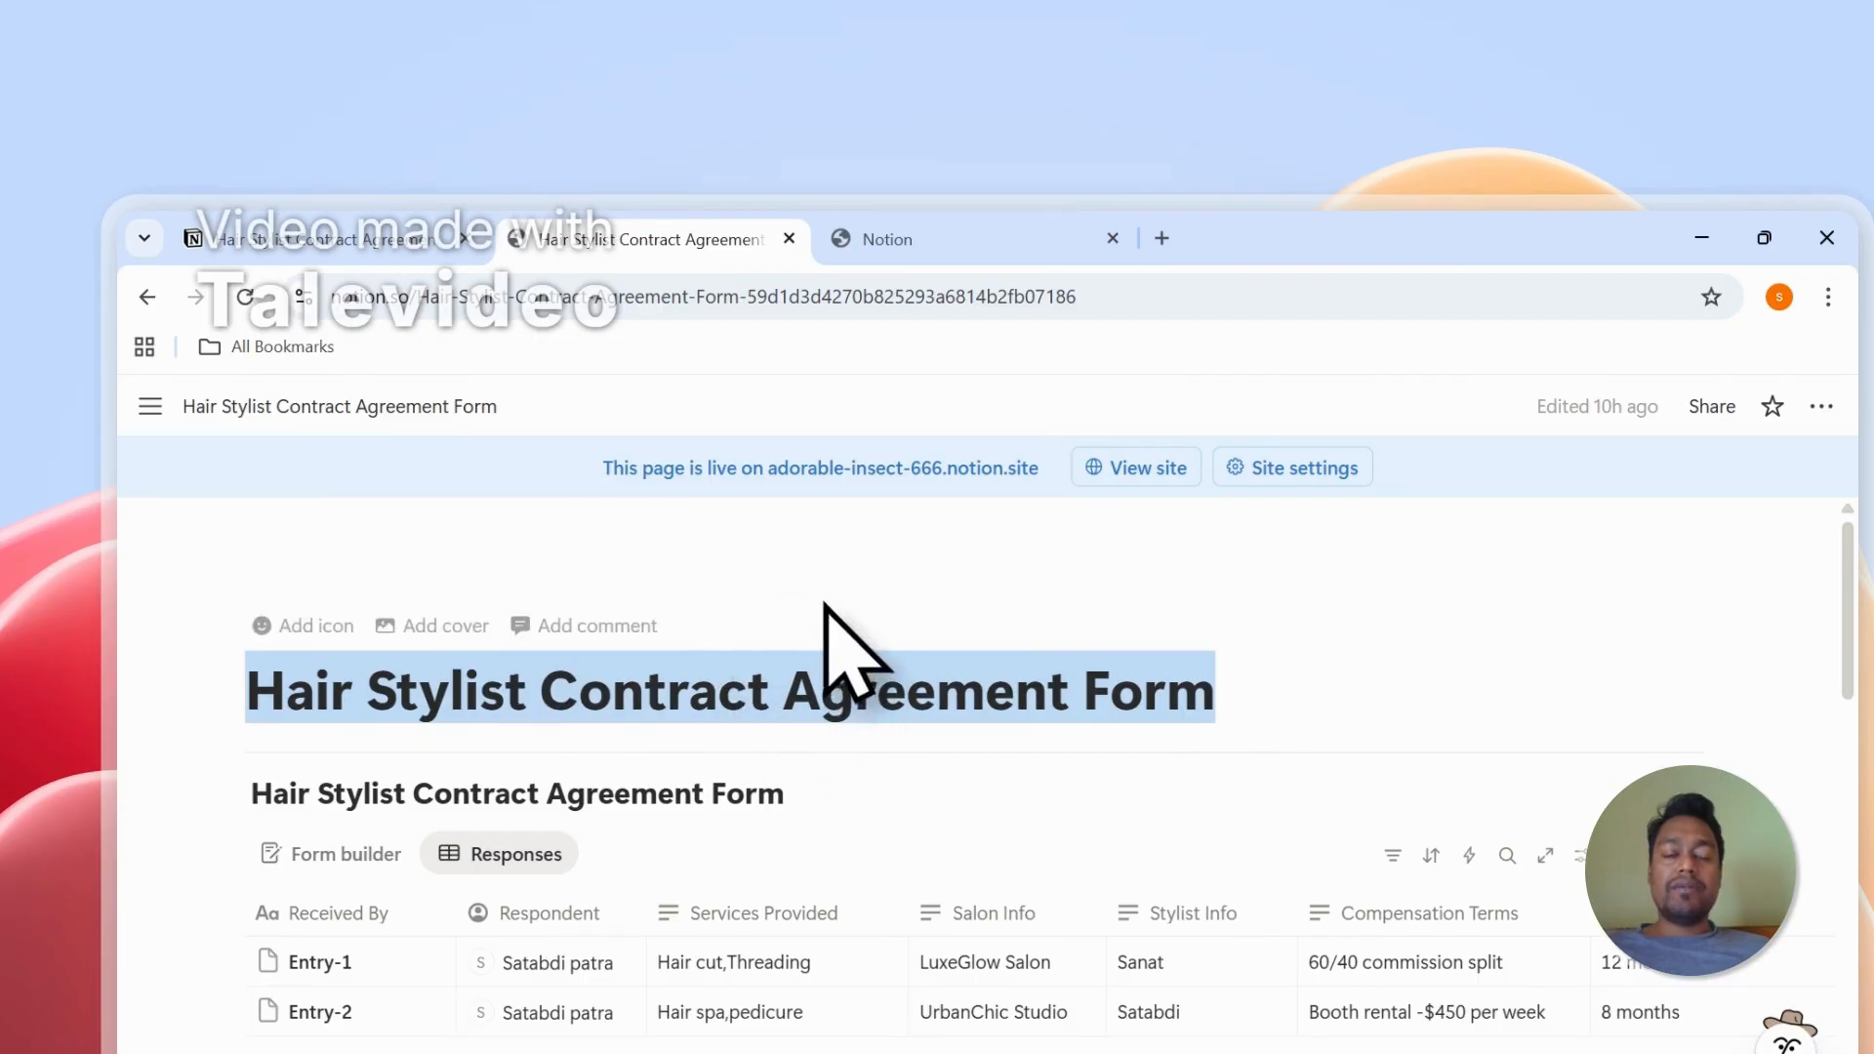
# Step: Search the Notion access request for "Hair Stylist Contract Agreement Form", select that page for PDFOutput and expand the private pages
pyautogui.click(951, 236)
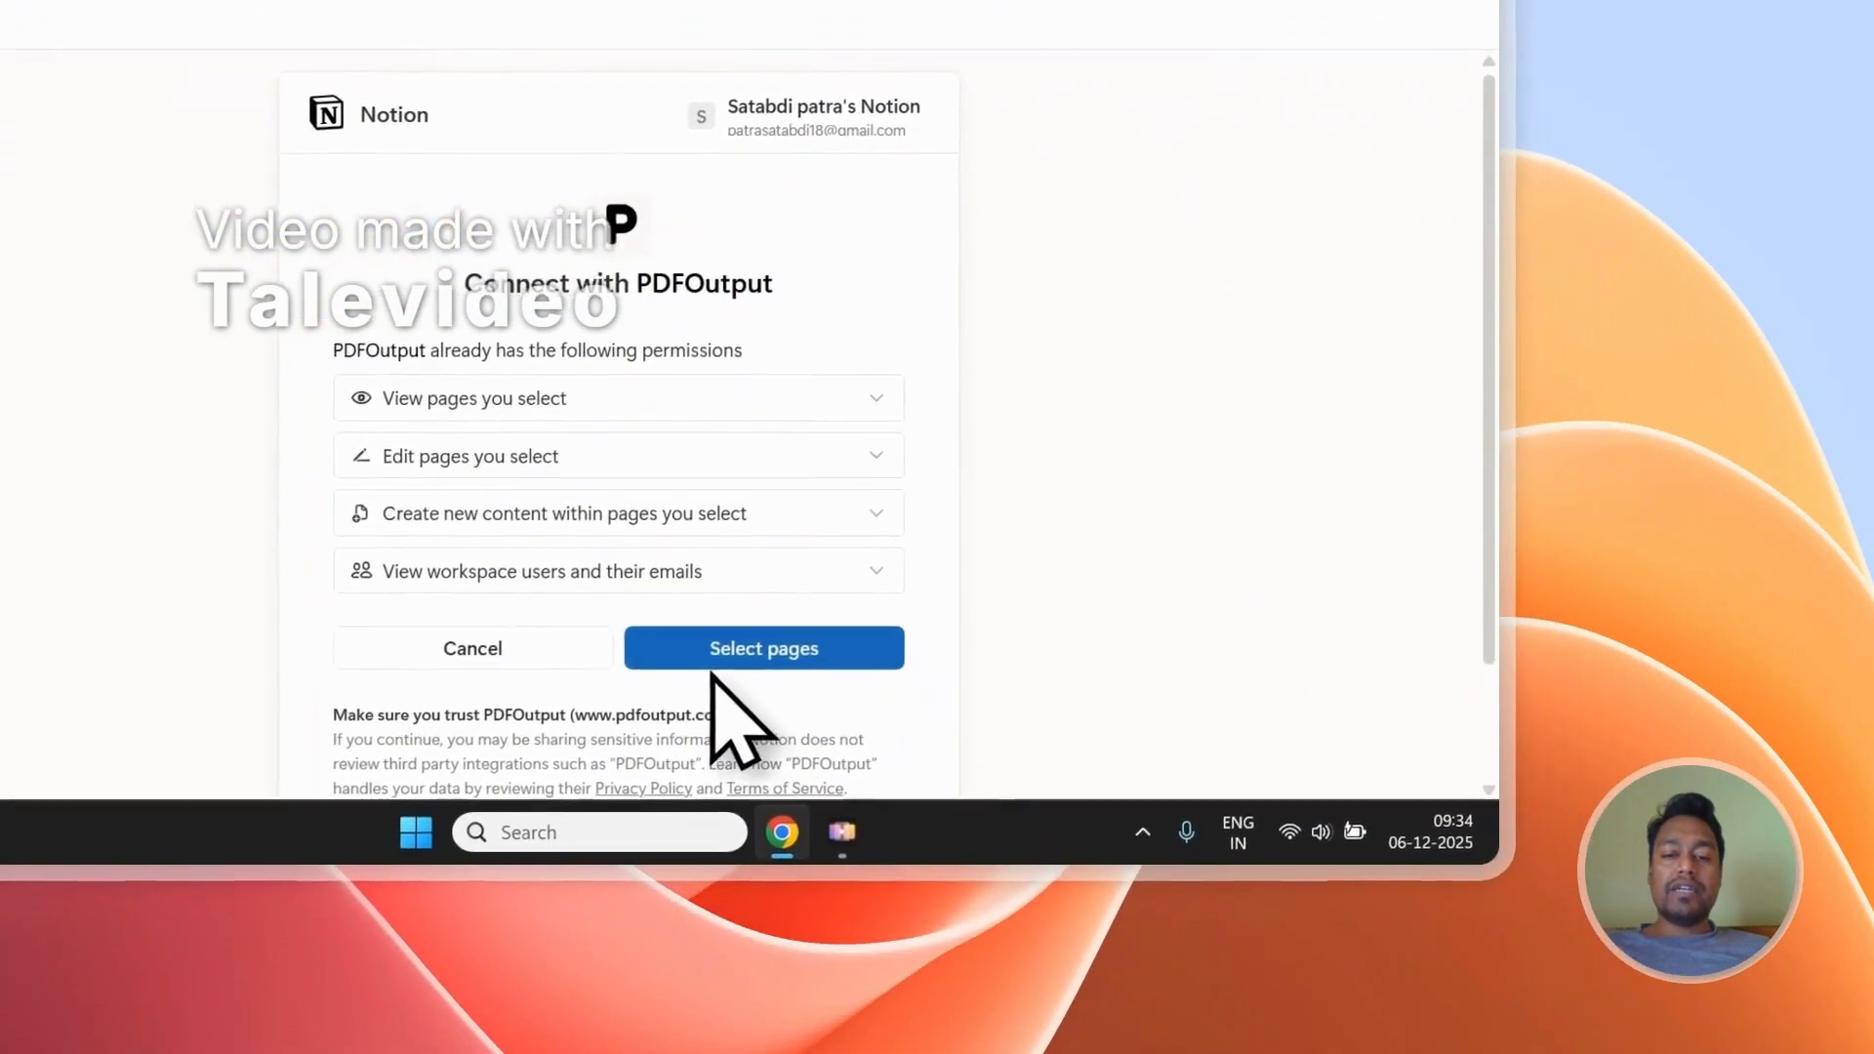
pyautogui.click(771, 695)
pyautogui.rightClick(455, 364)
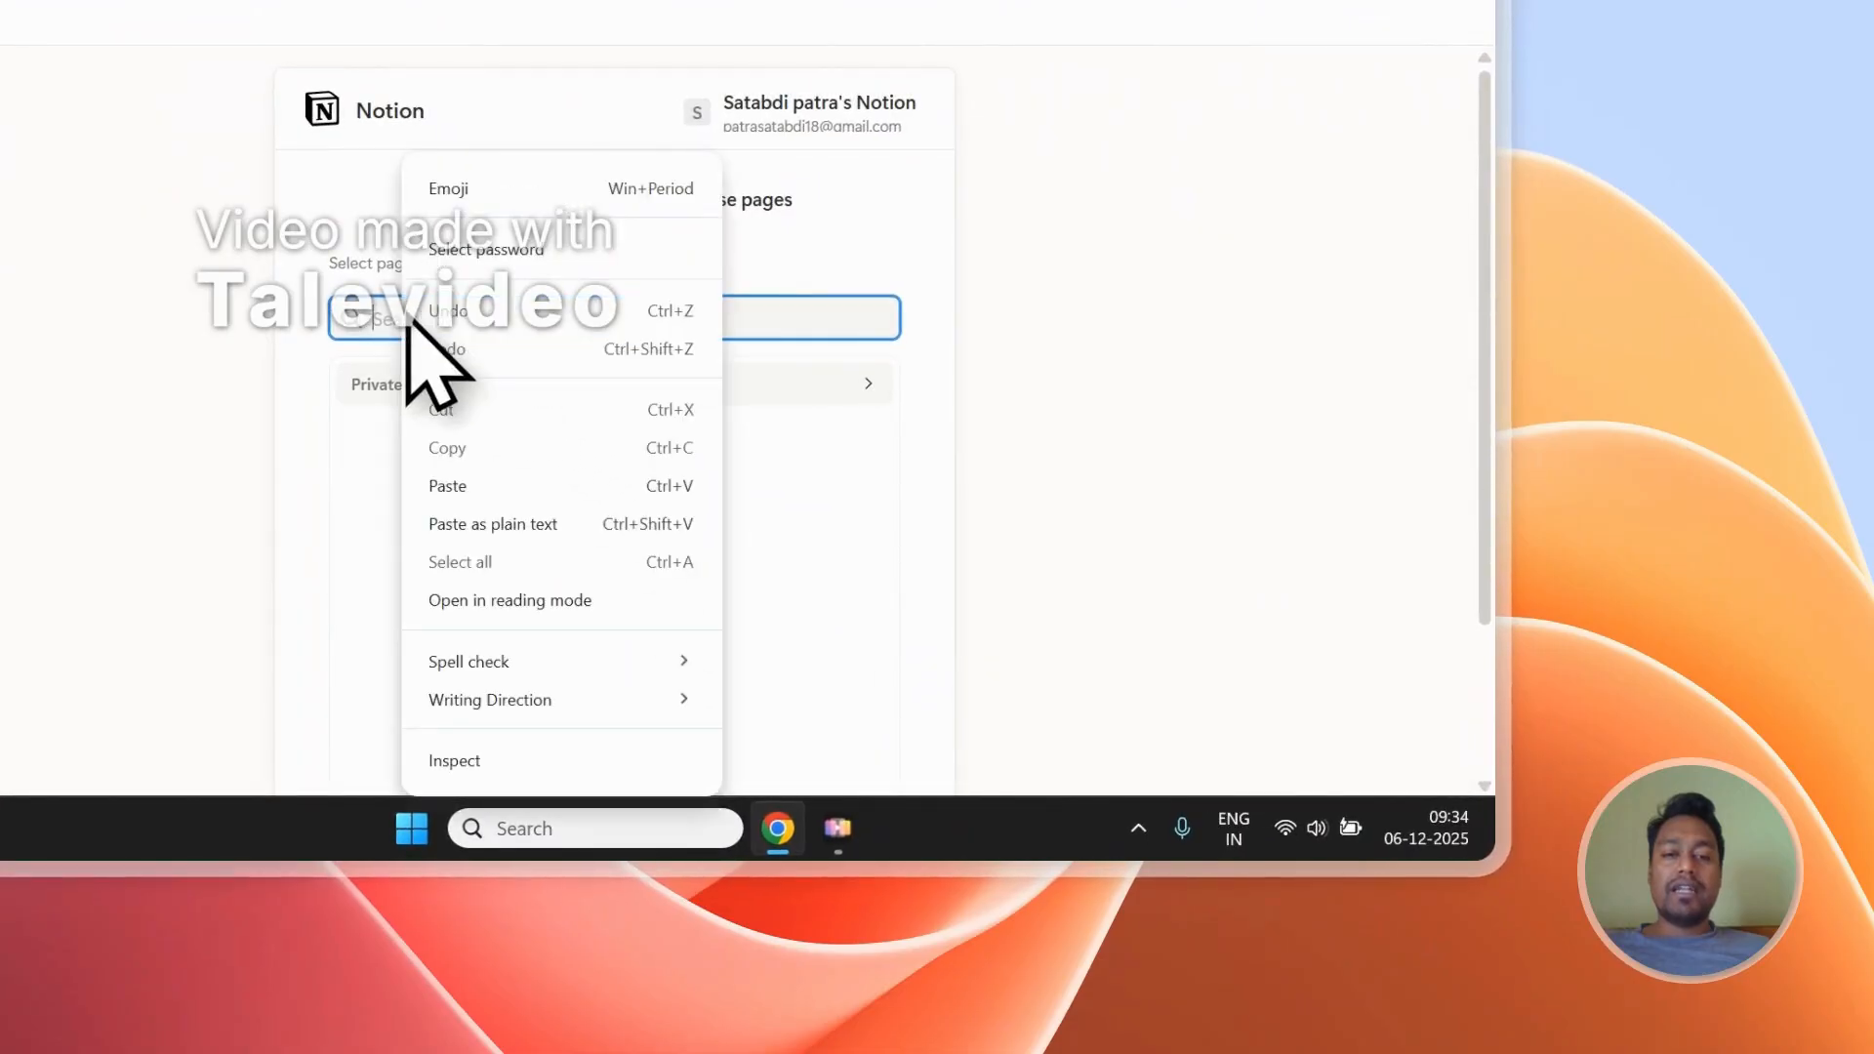
pyautogui.click(456, 485)
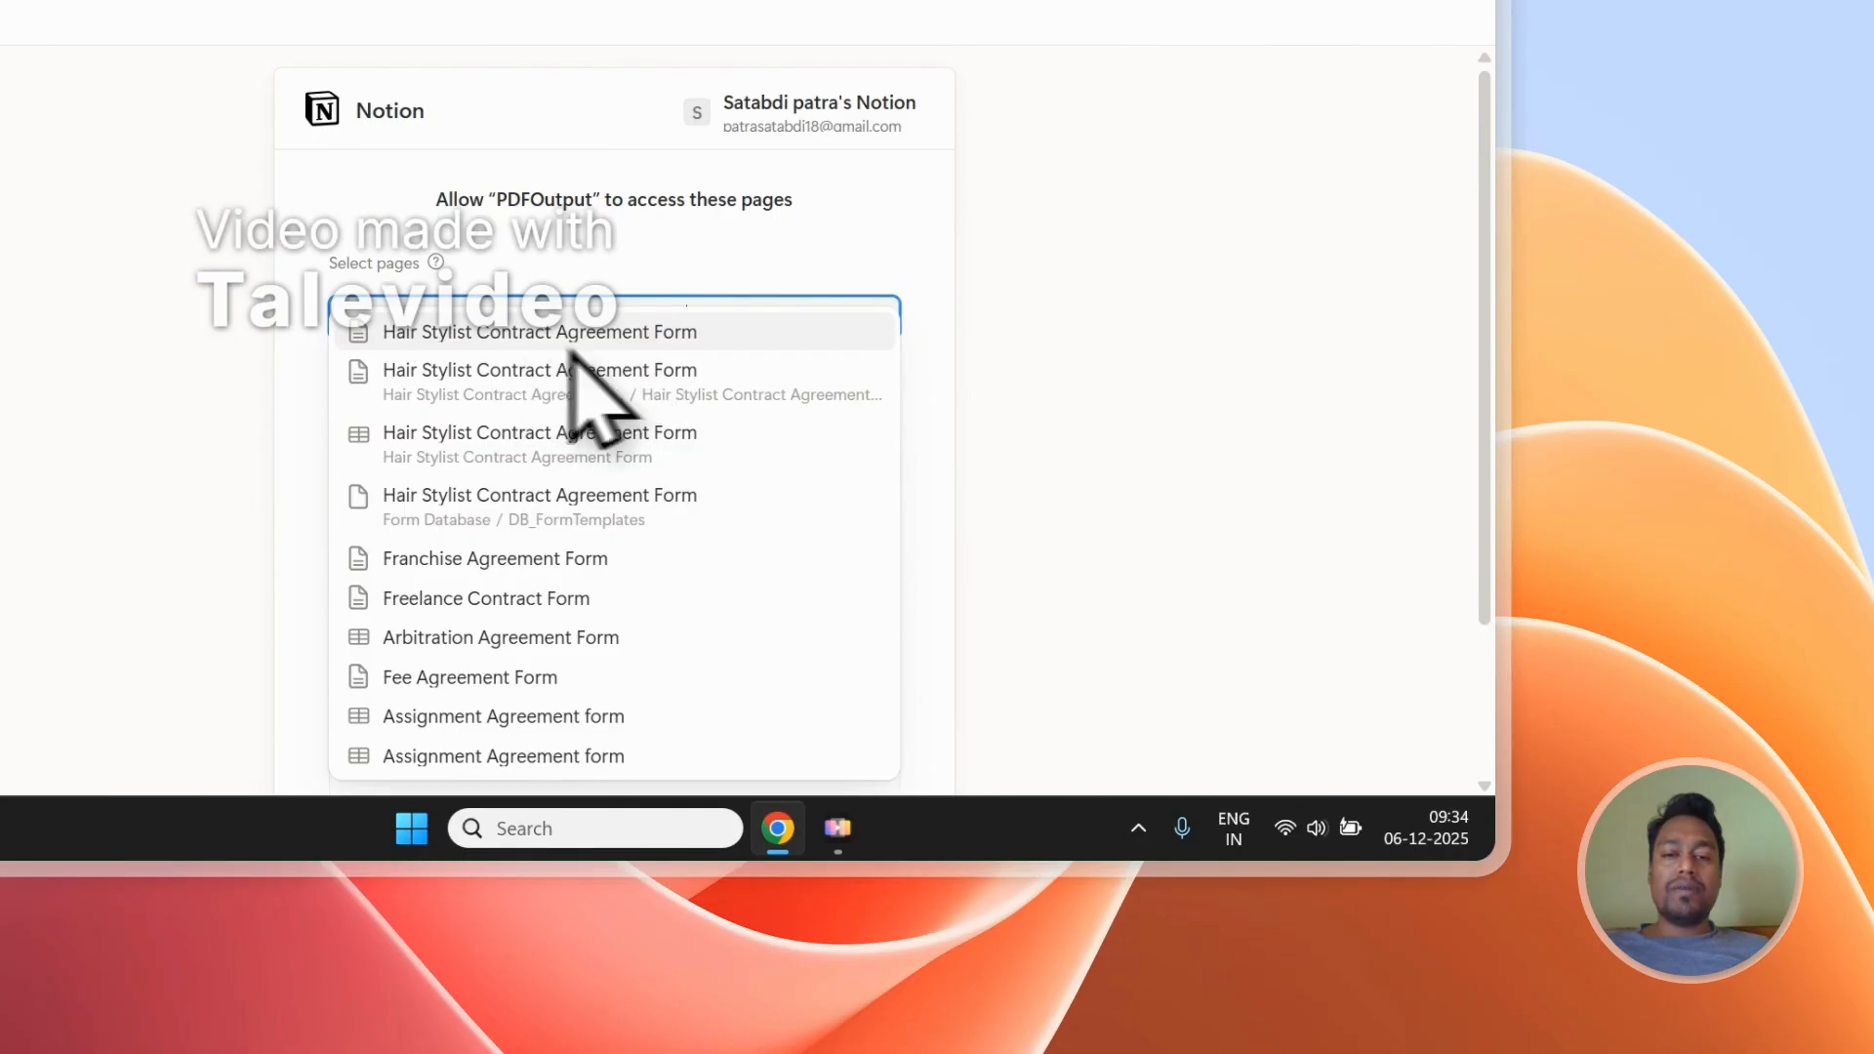
pyautogui.click(566, 337)
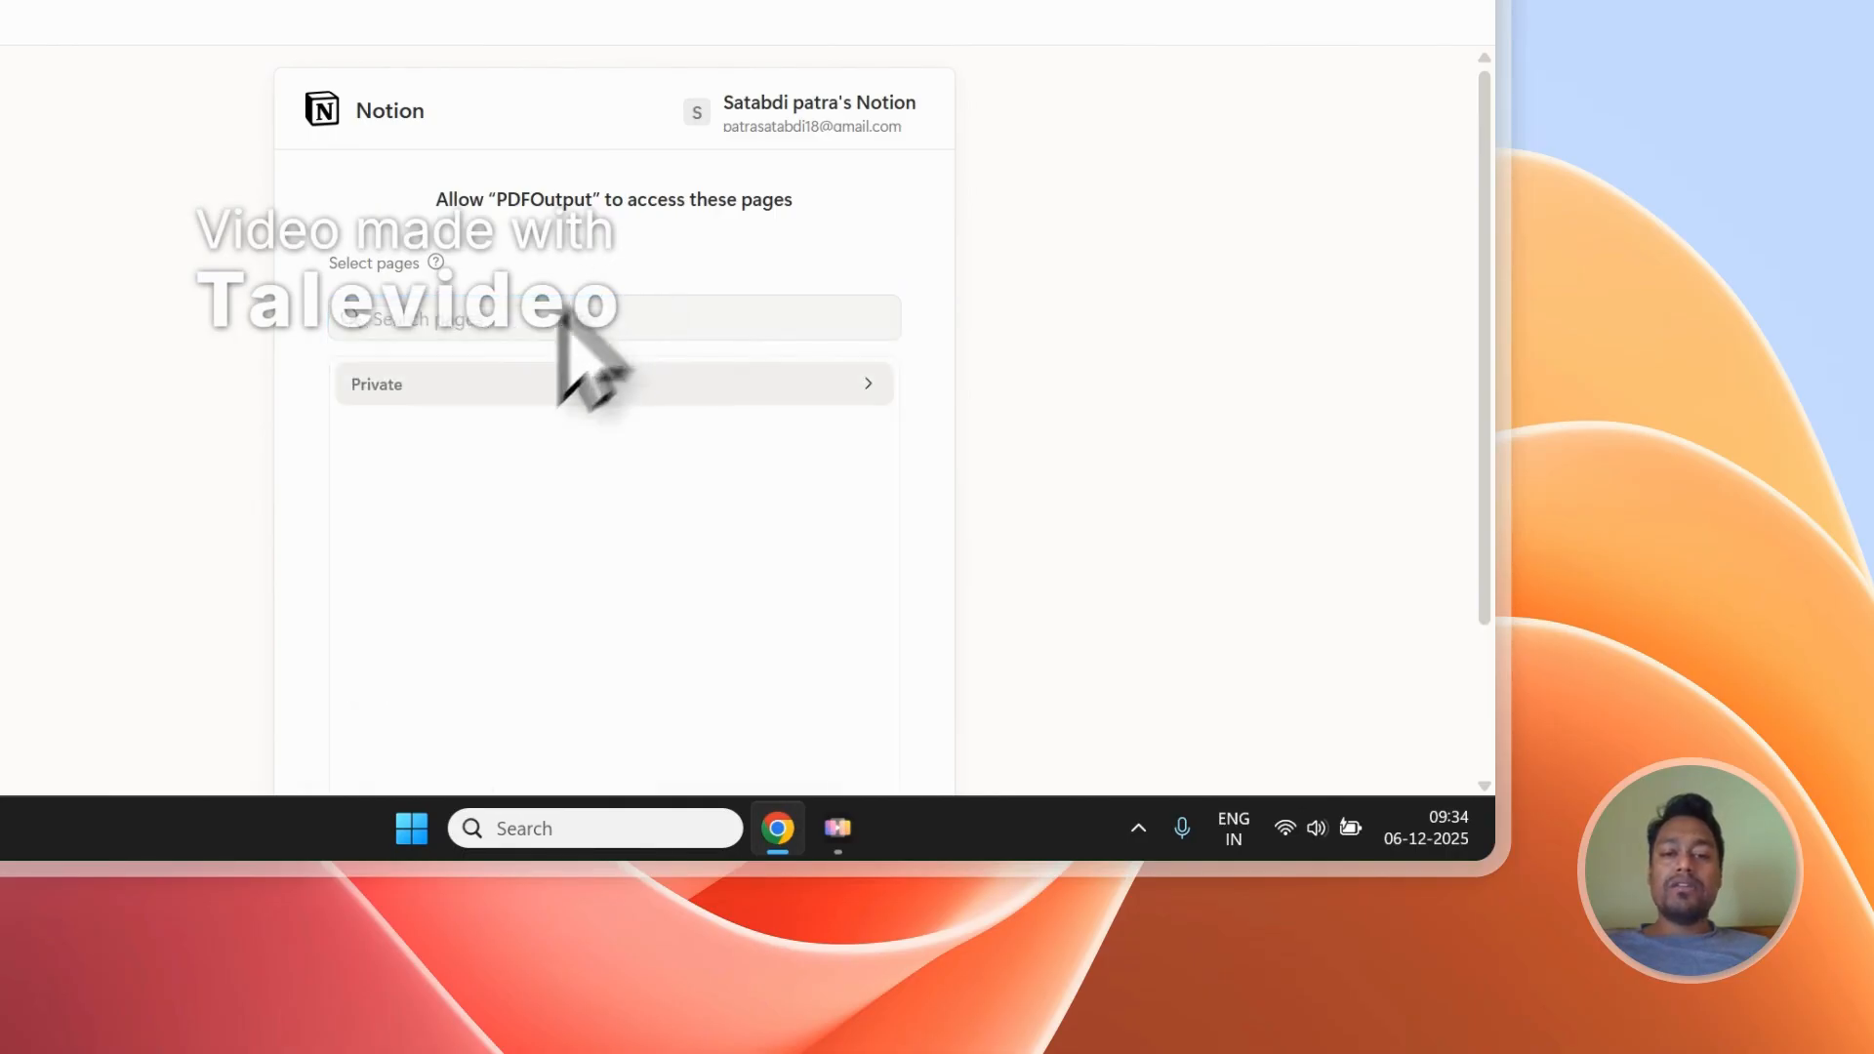
pyautogui.click(466, 388)
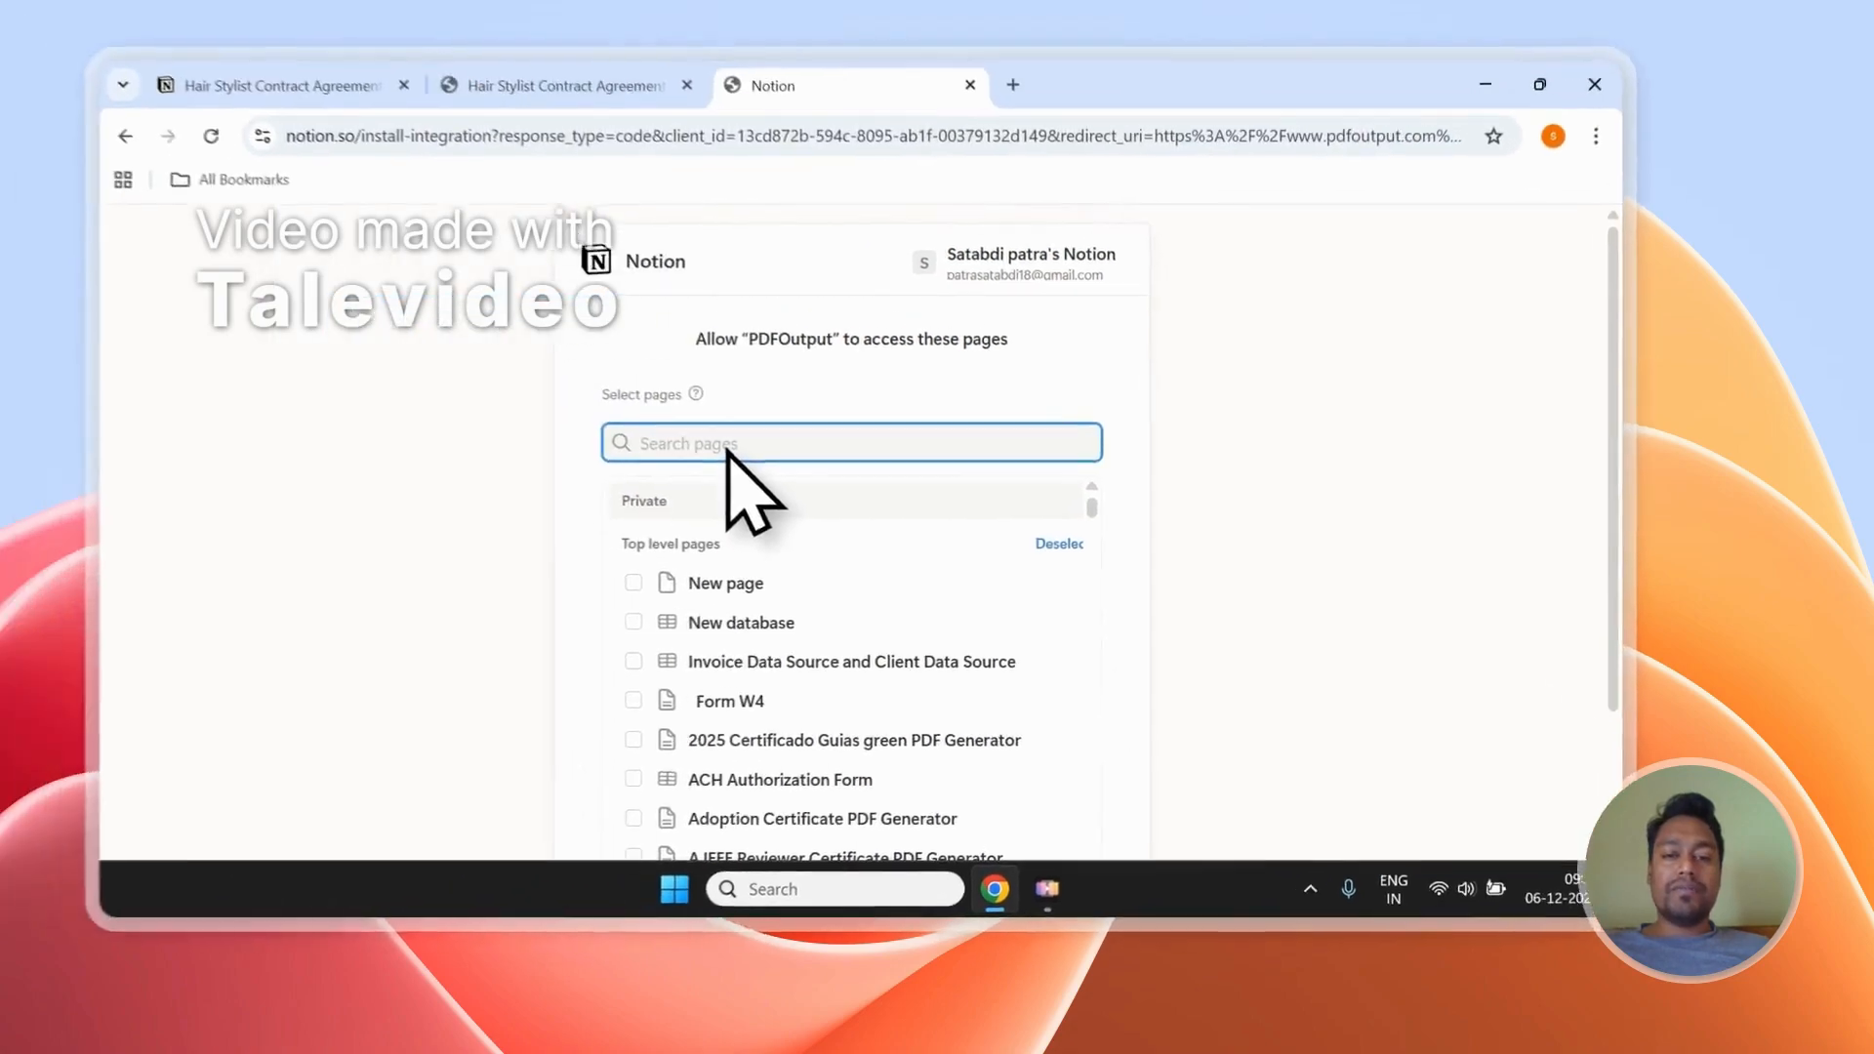
# Step: Check the form's title in Notion, then allow PDFOutput access to the selected pages
pyautogui.scroll(-3, 488, 488)
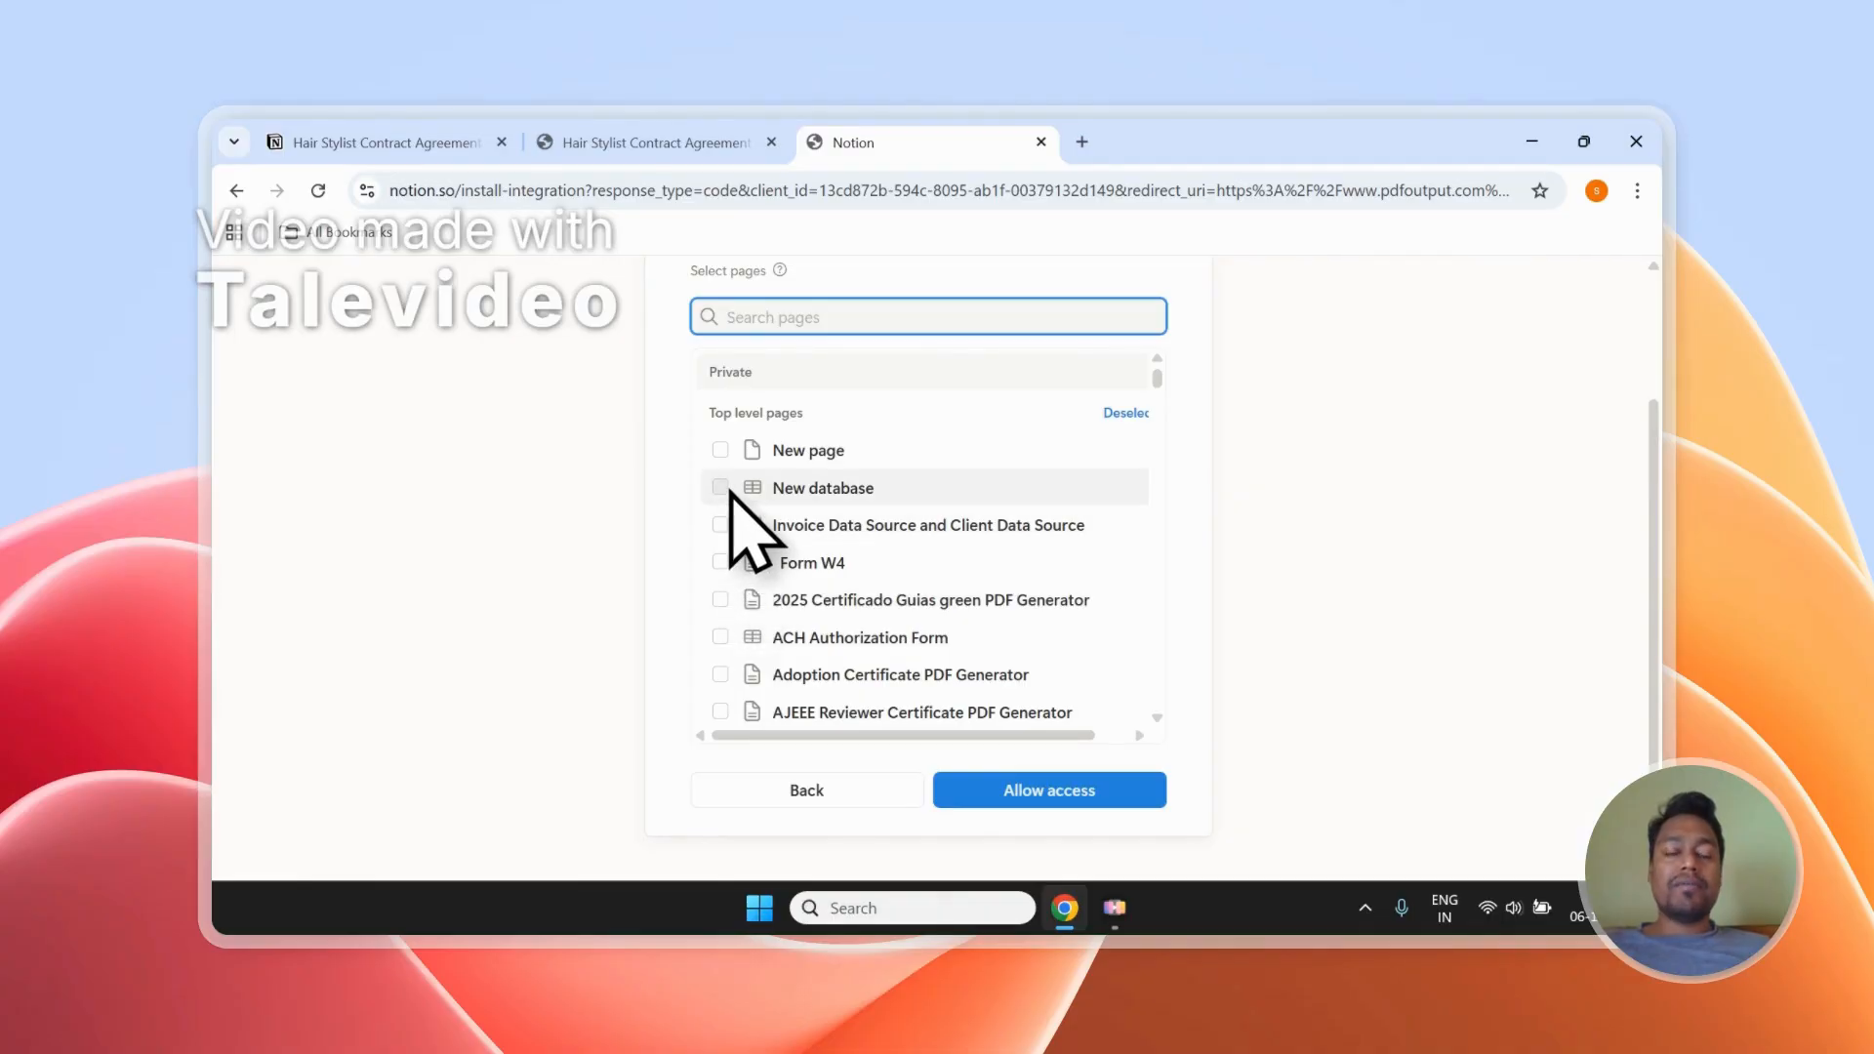
pyautogui.scroll(3, 742, 493)
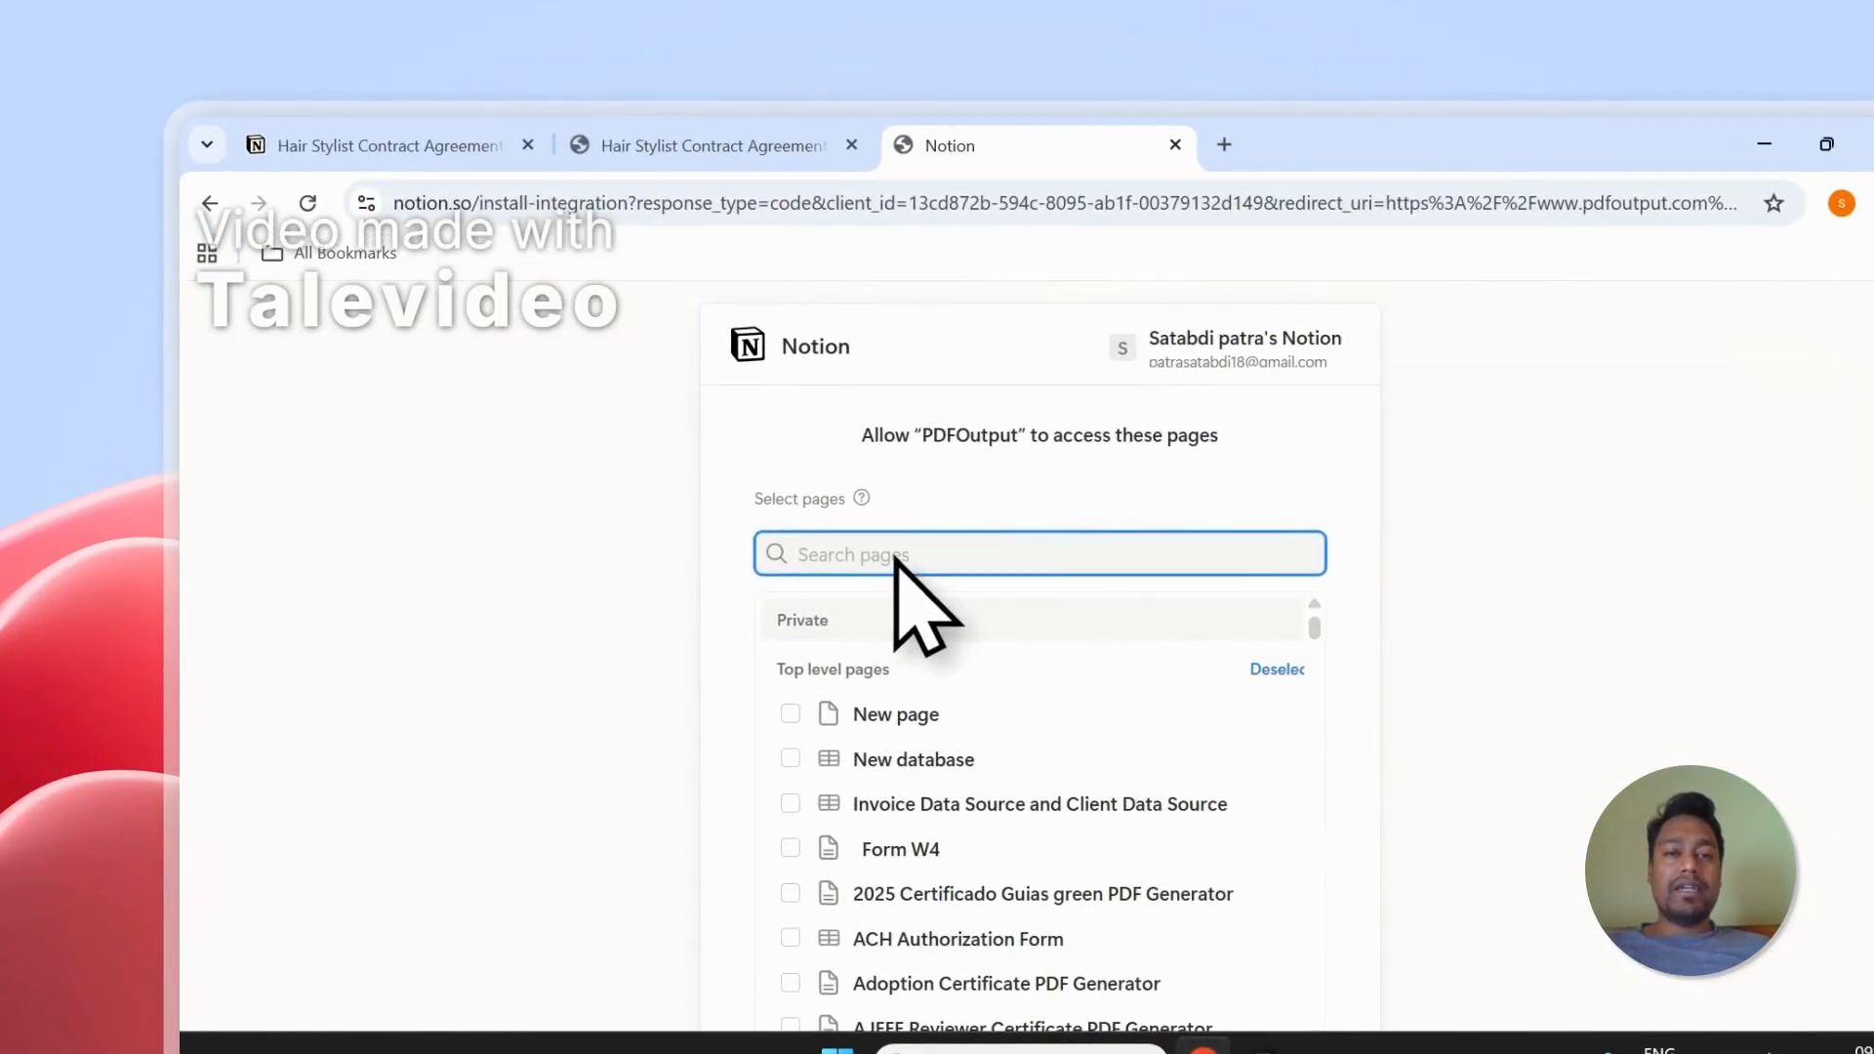
pyautogui.click(649, 148)
pyautogui.click(596, 624)
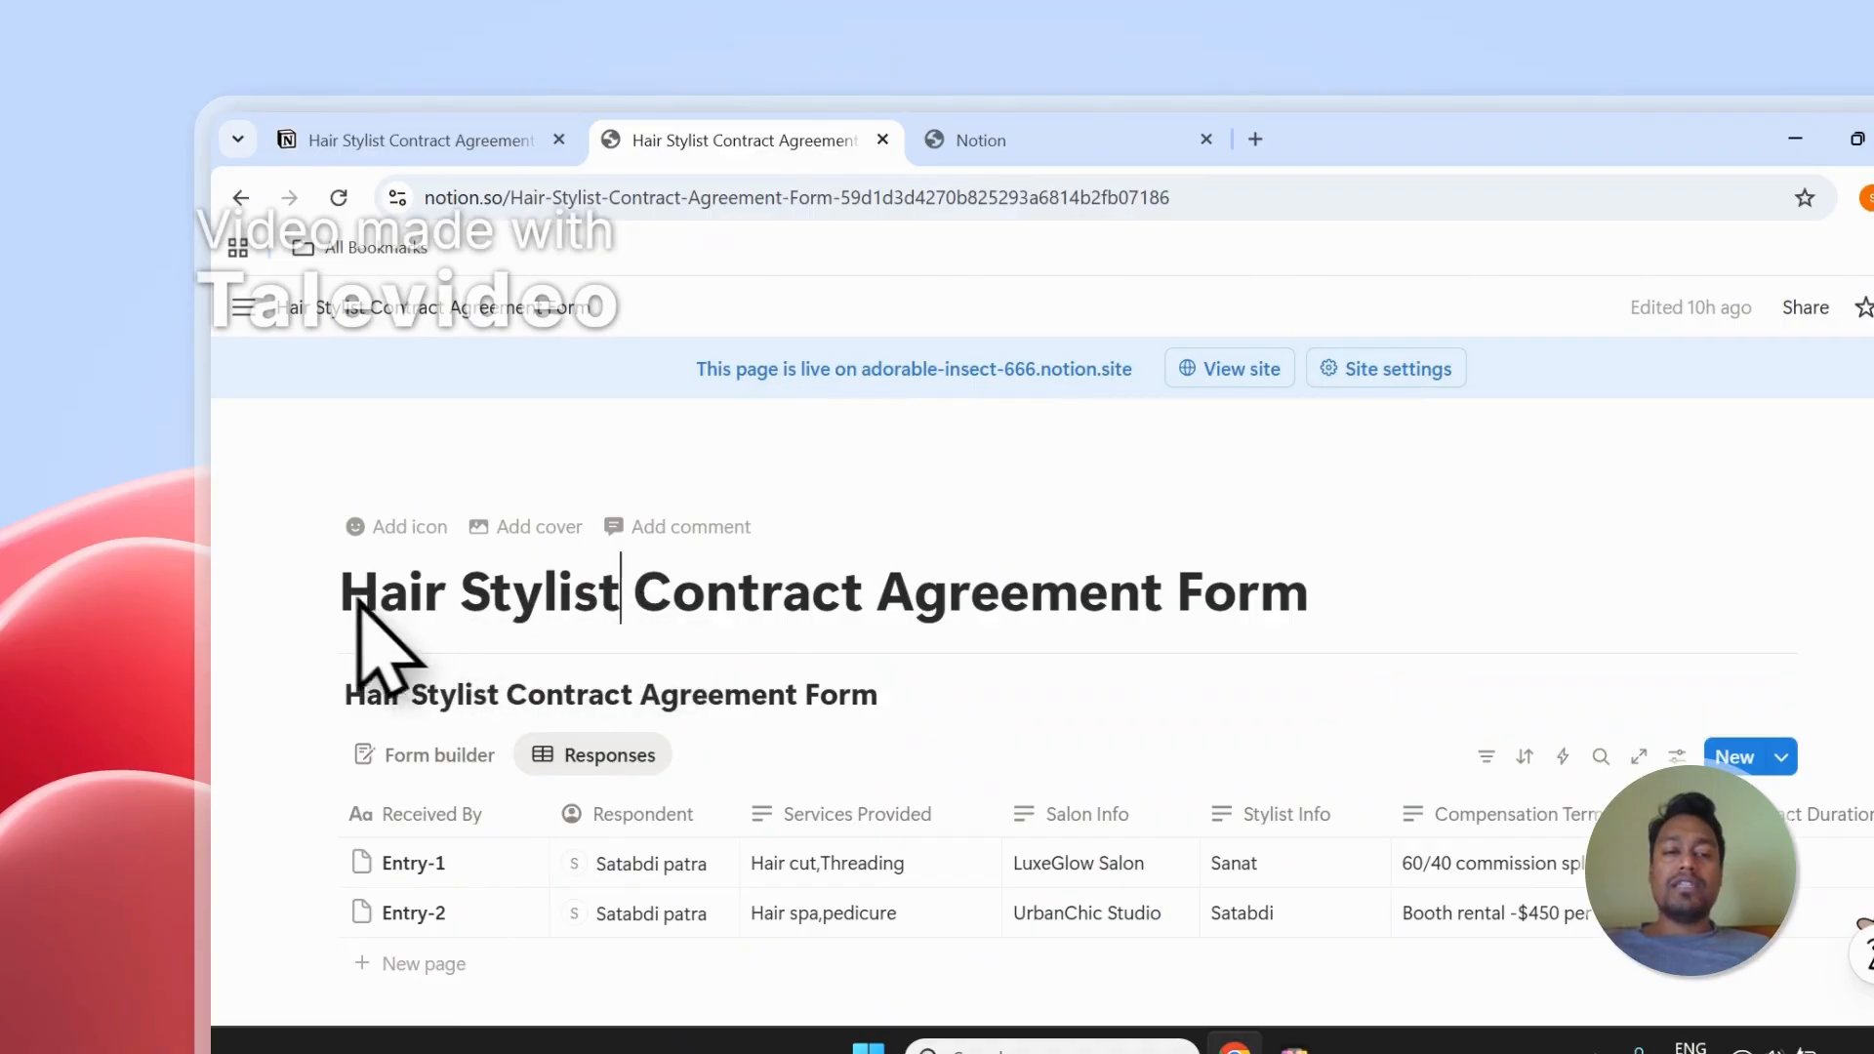
pyautogui.moveTo(359, 597); pyautogui.dragTo(418, 605)
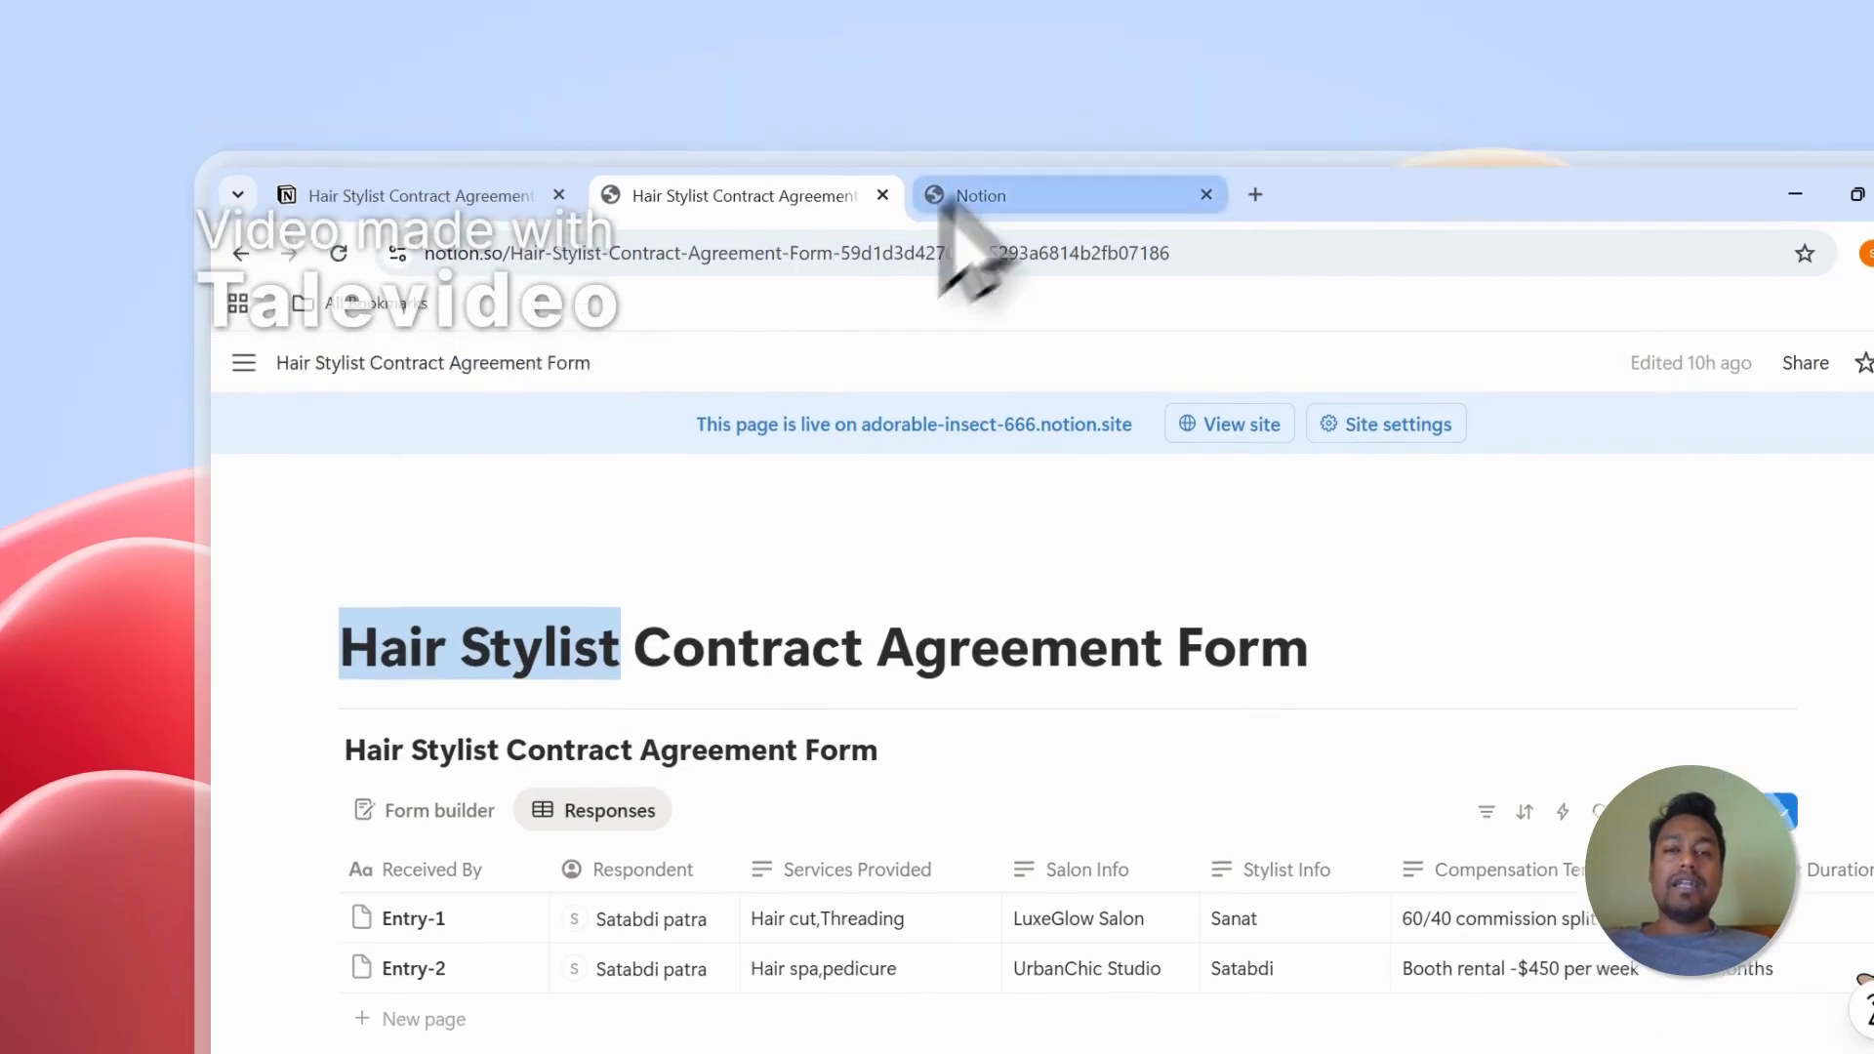
pyautogui.click(976, 139)
pyautogui.click(837, 563)
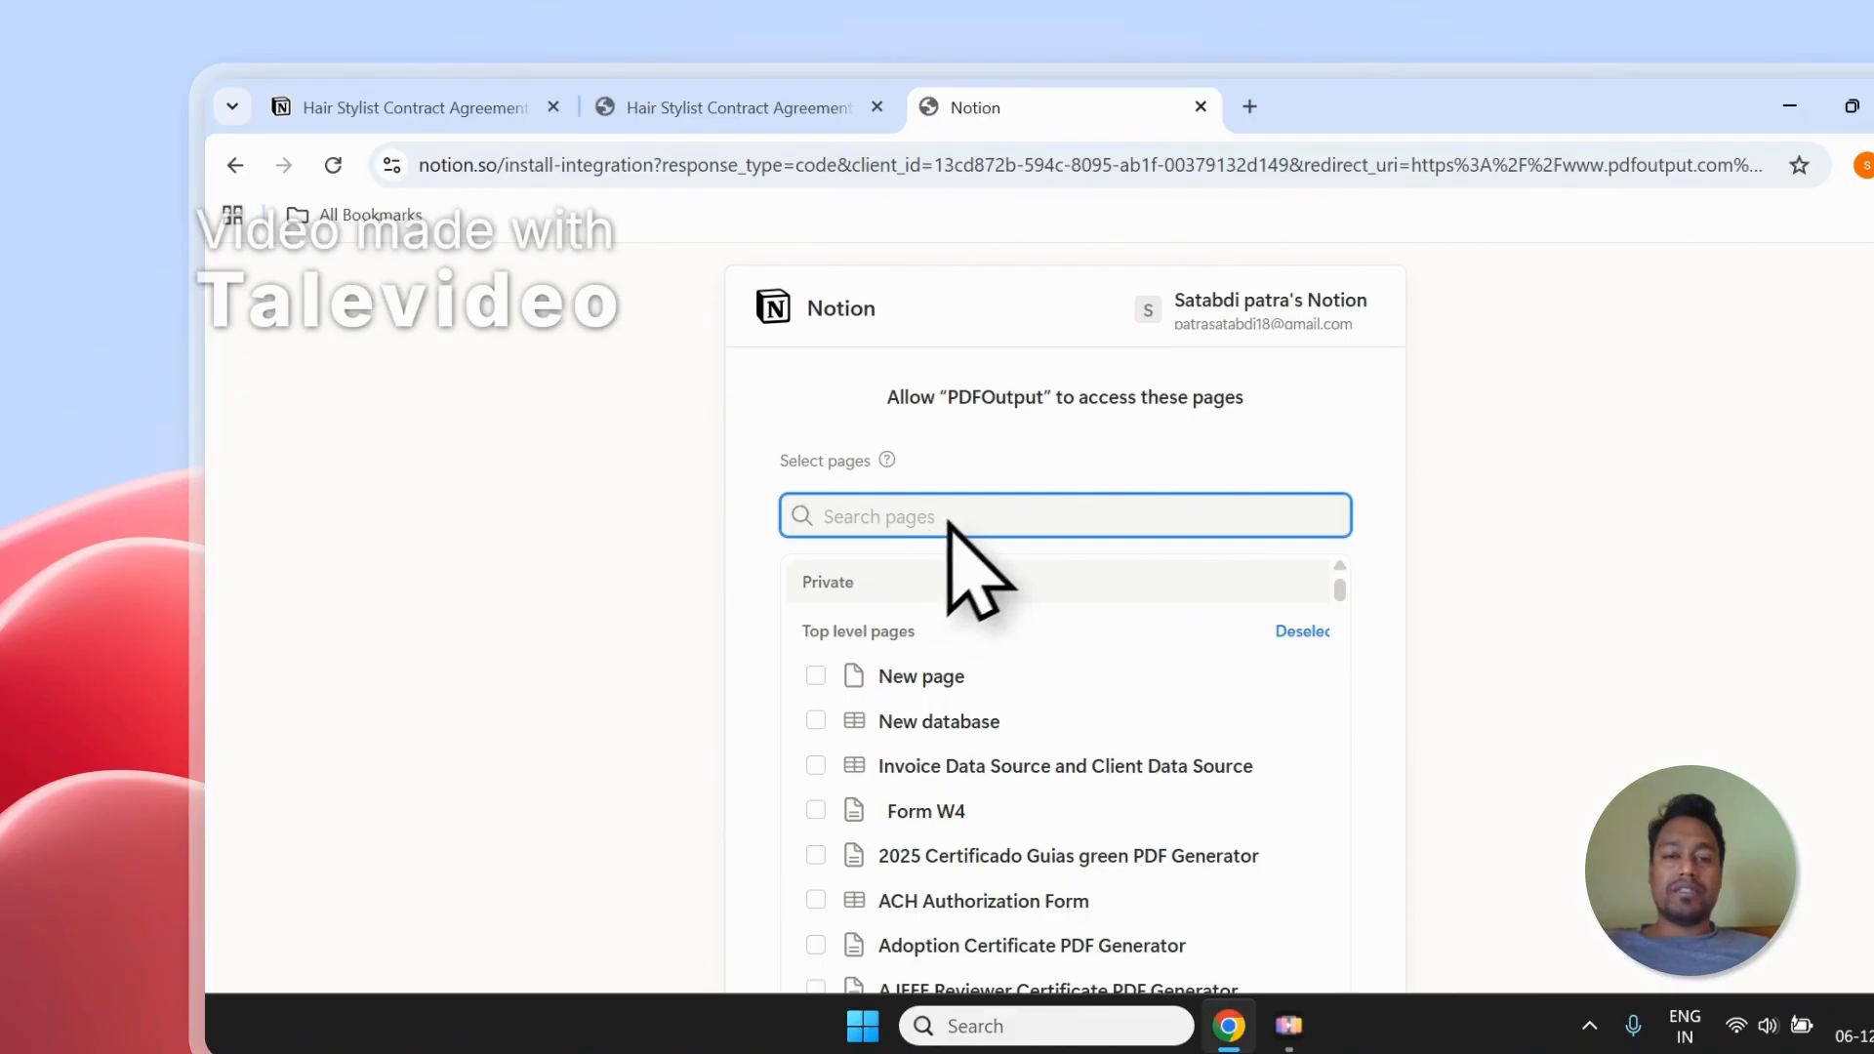
pyautogui.scroll(-3, 1067, 565)
pyautogui.click(1186, 890)
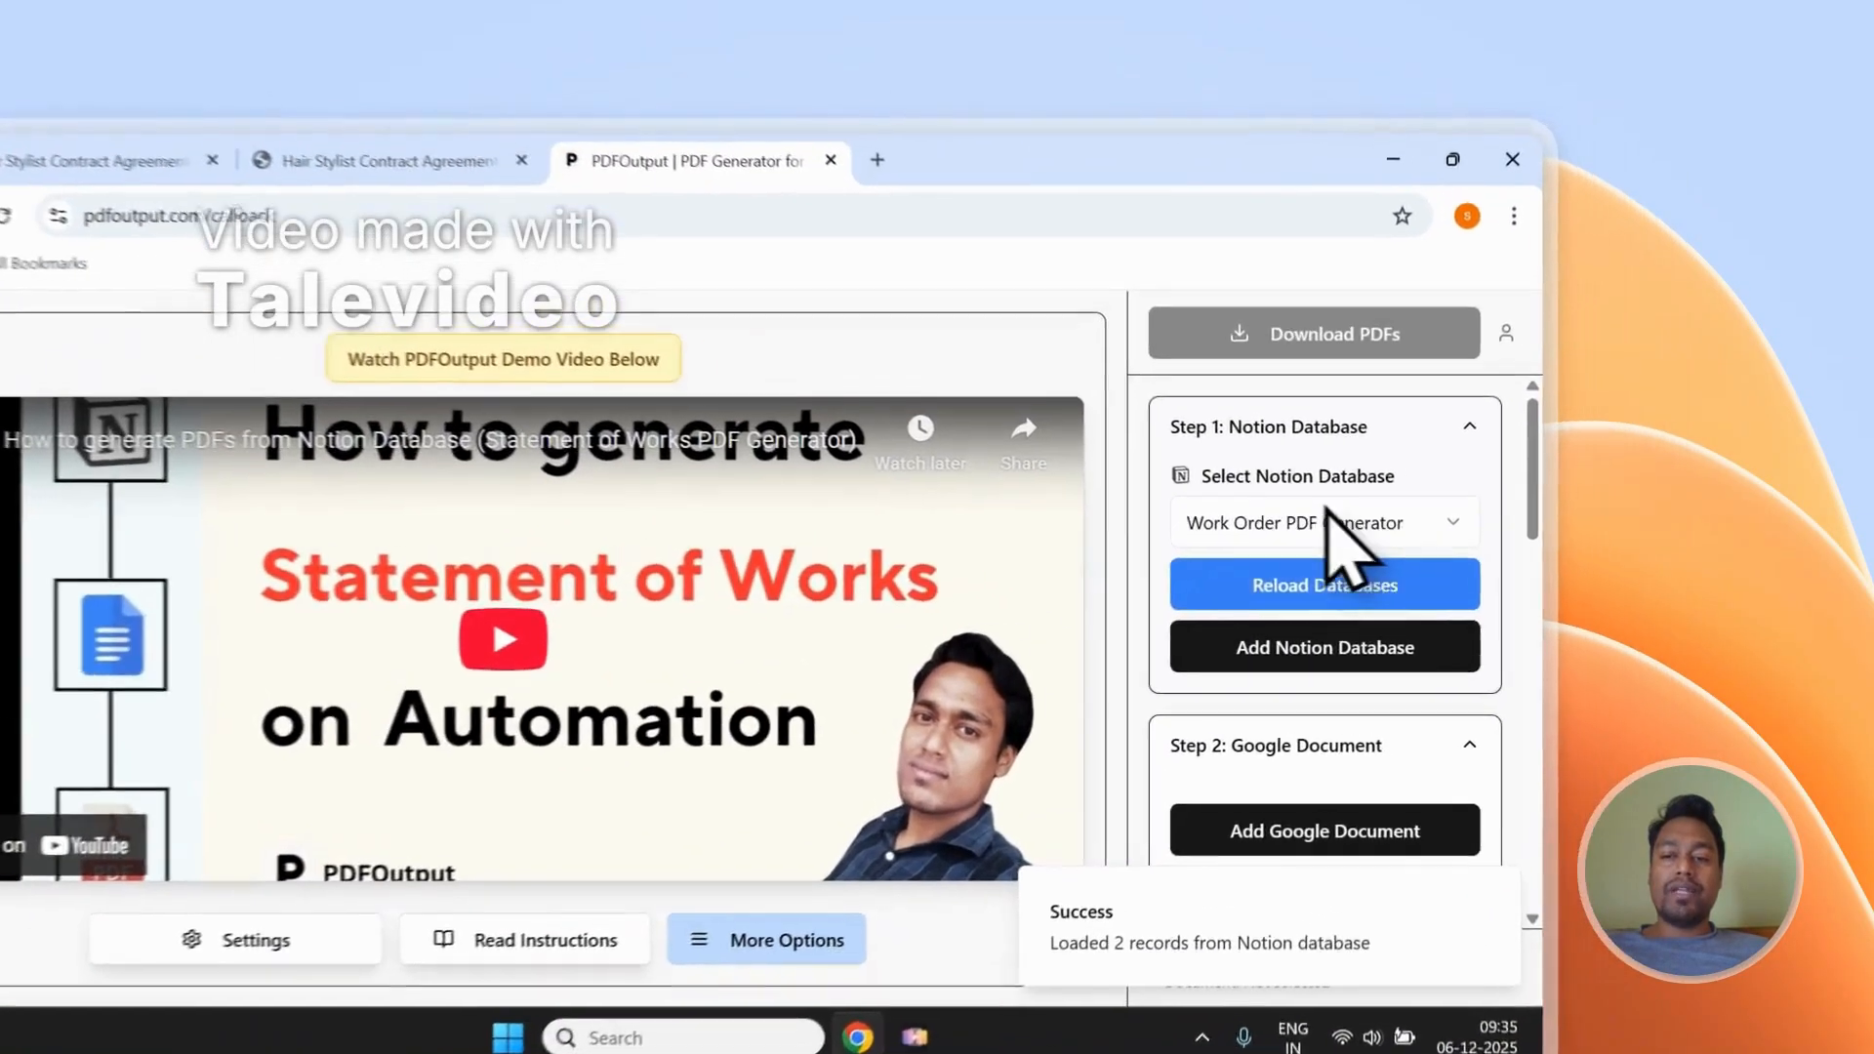
# Step: Reload the databases and choose the Hair Stylist Contract Agreement Form as the Notion database
pyautogui.click(1463, 461)
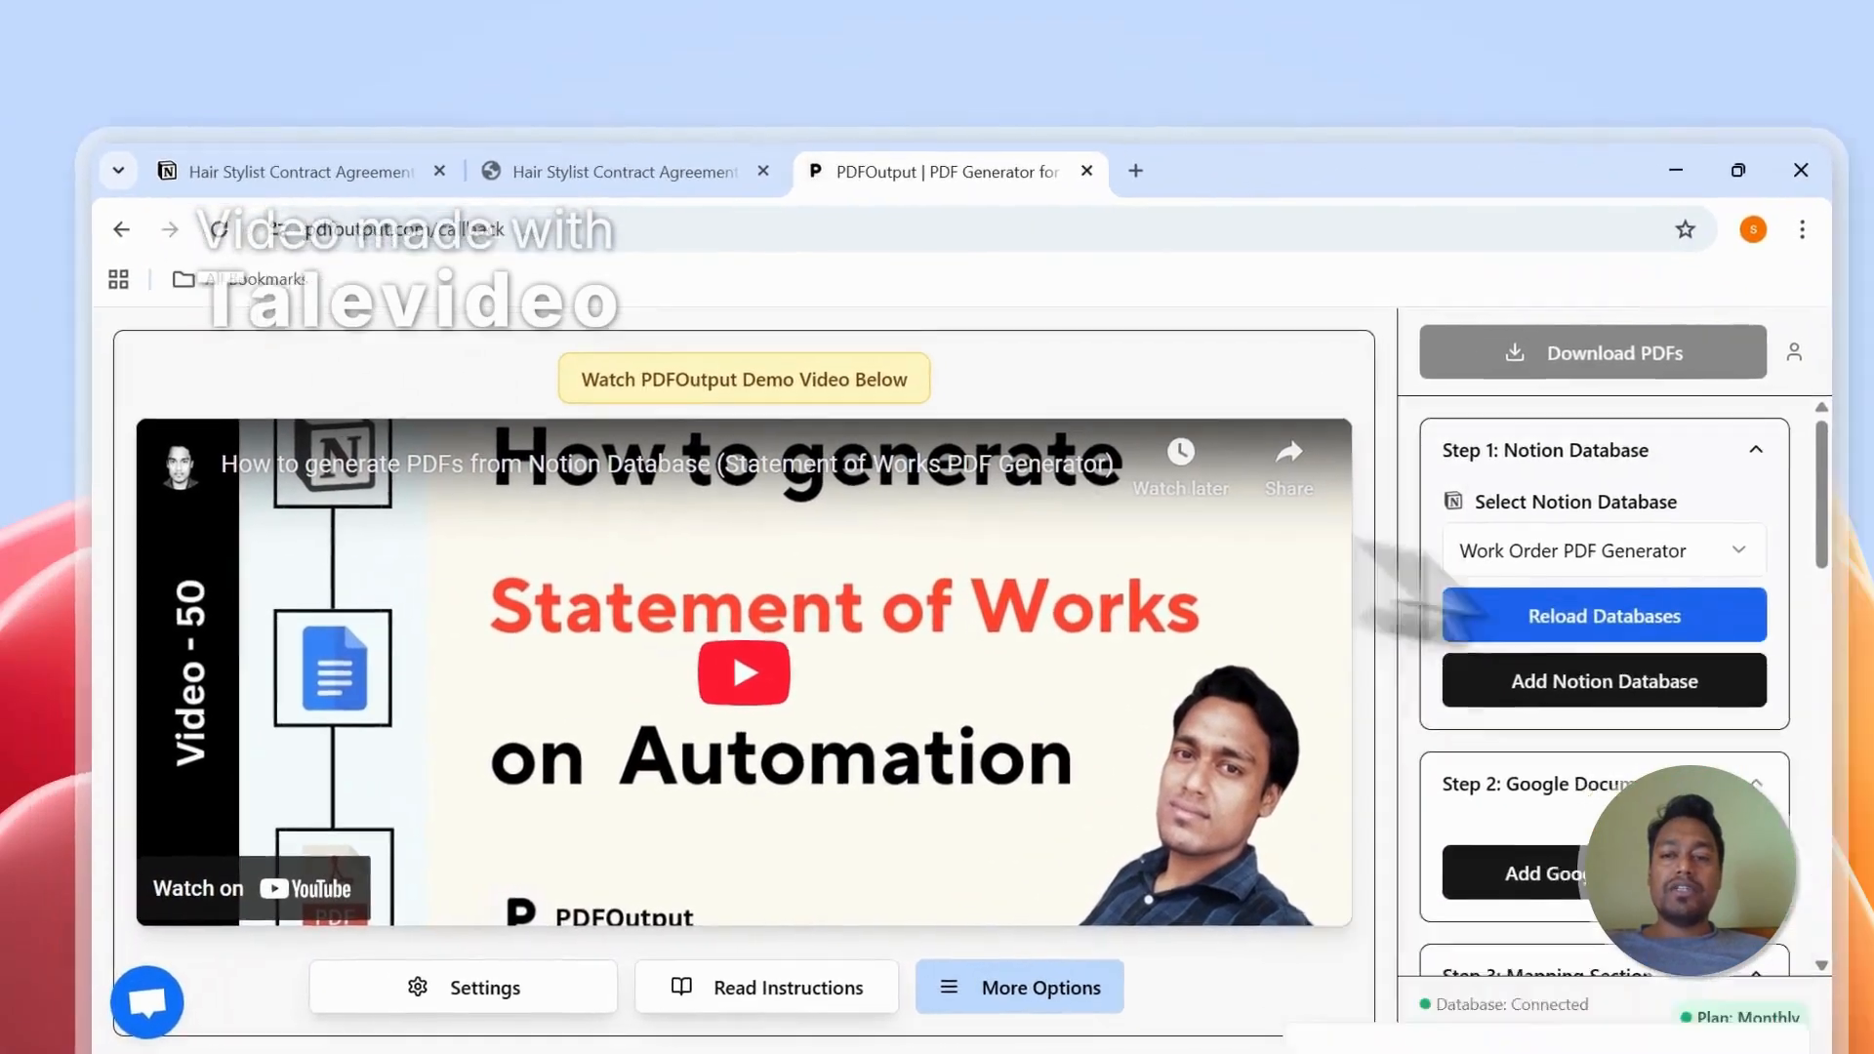
pyautogui.click(1638, 559)
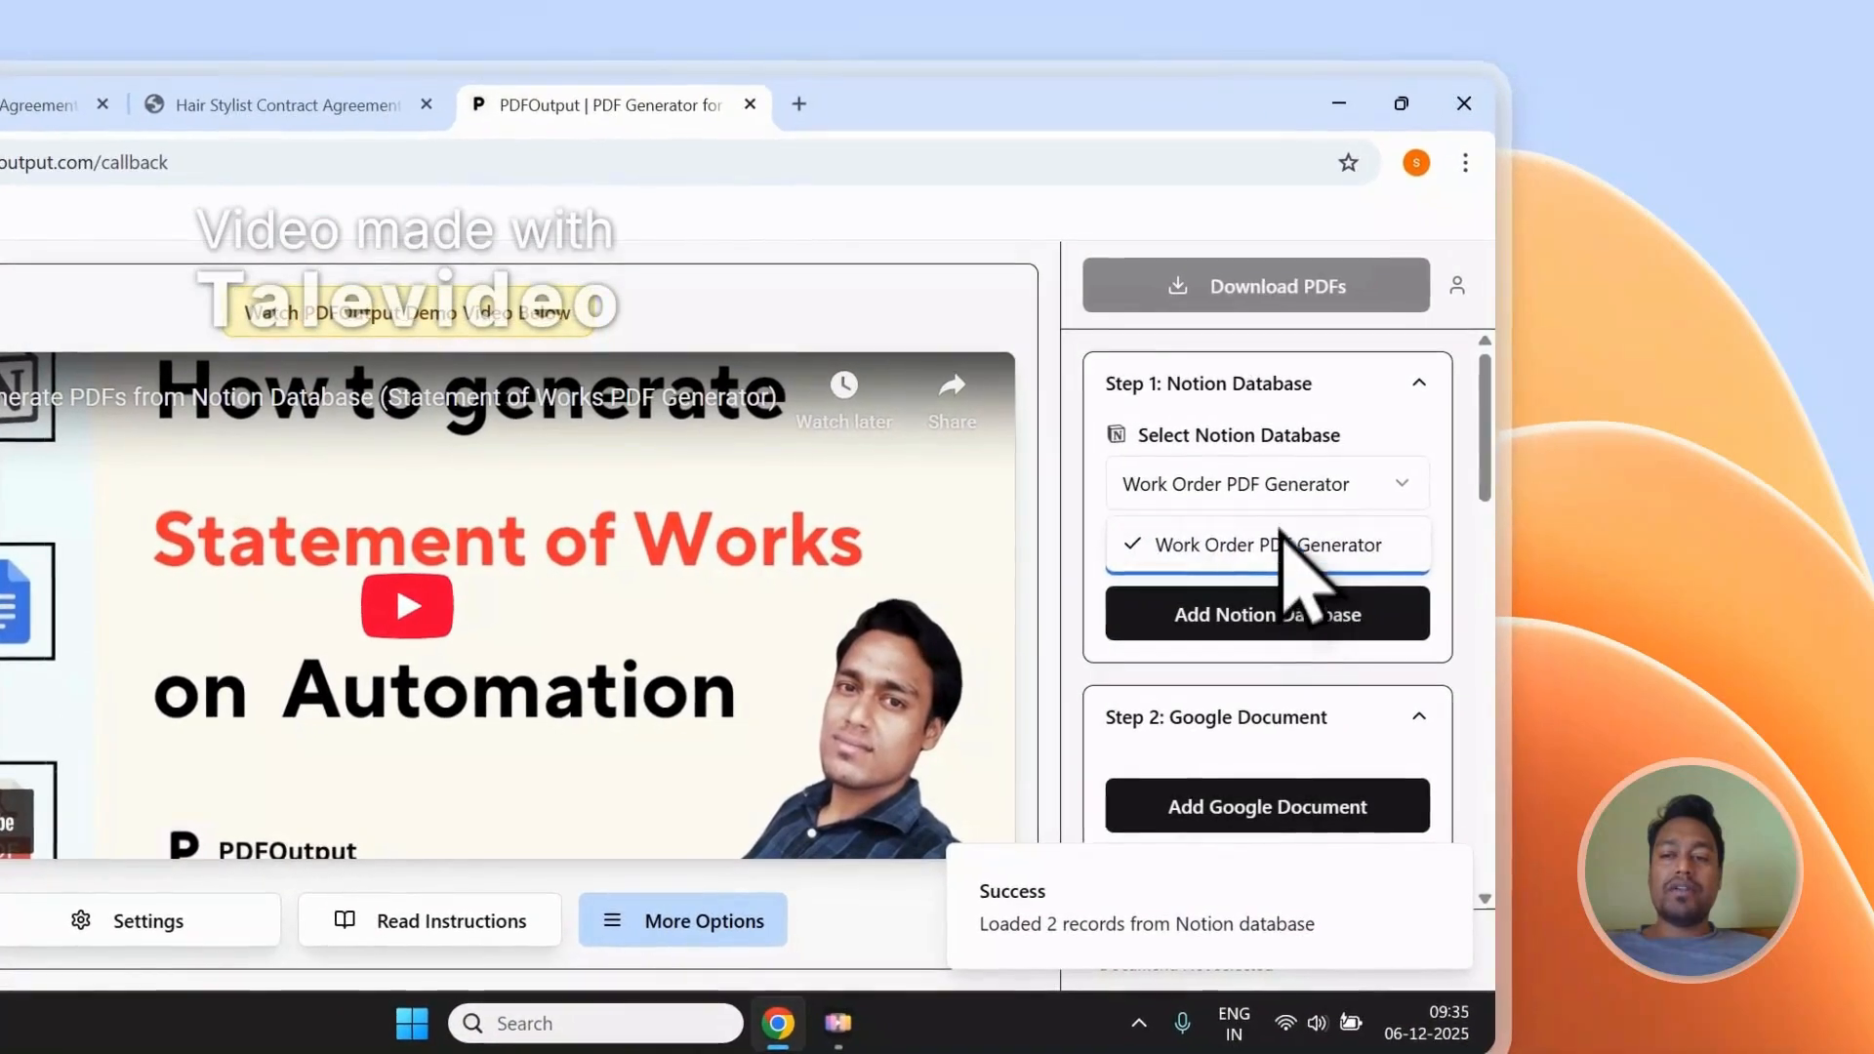
pyautogui.click(1621, 598)
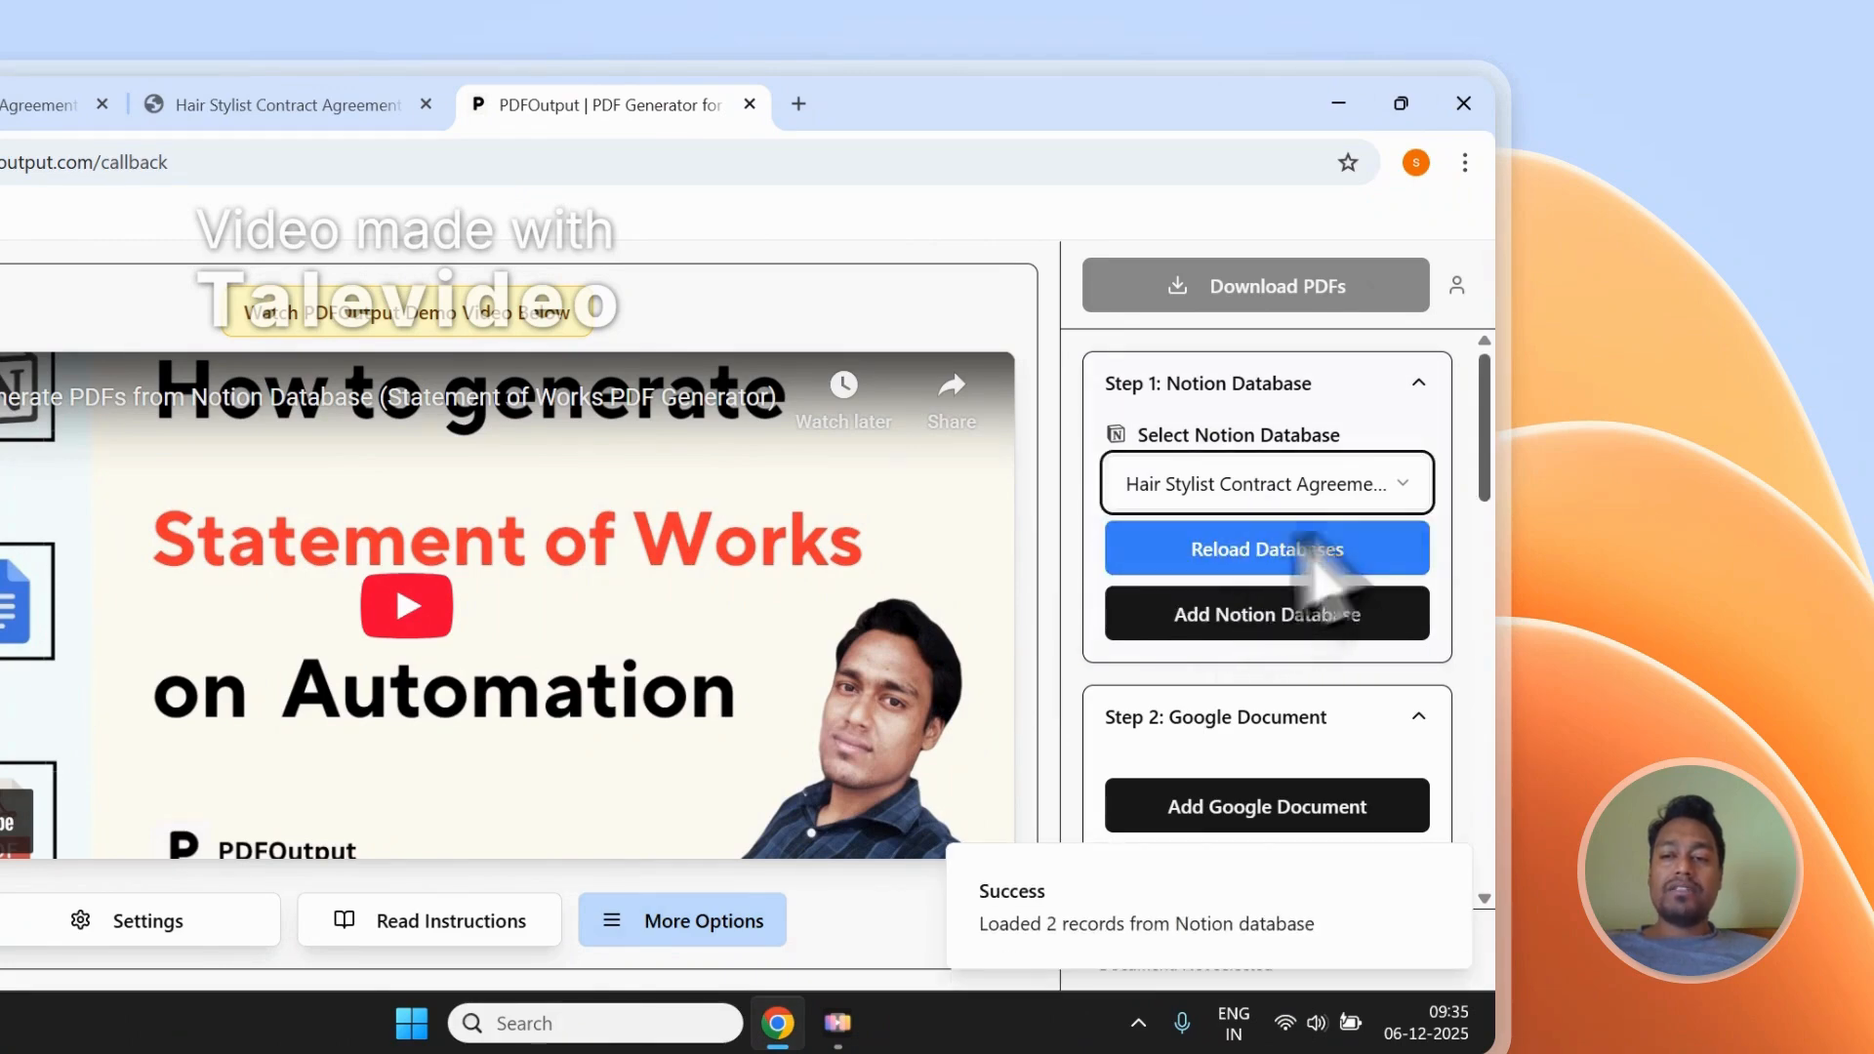
# Step: Examine the property list in PDFOutput's mapping section and compare it with the columns of the Notion database
pyautogui.scroll(-12, 1464, 586)
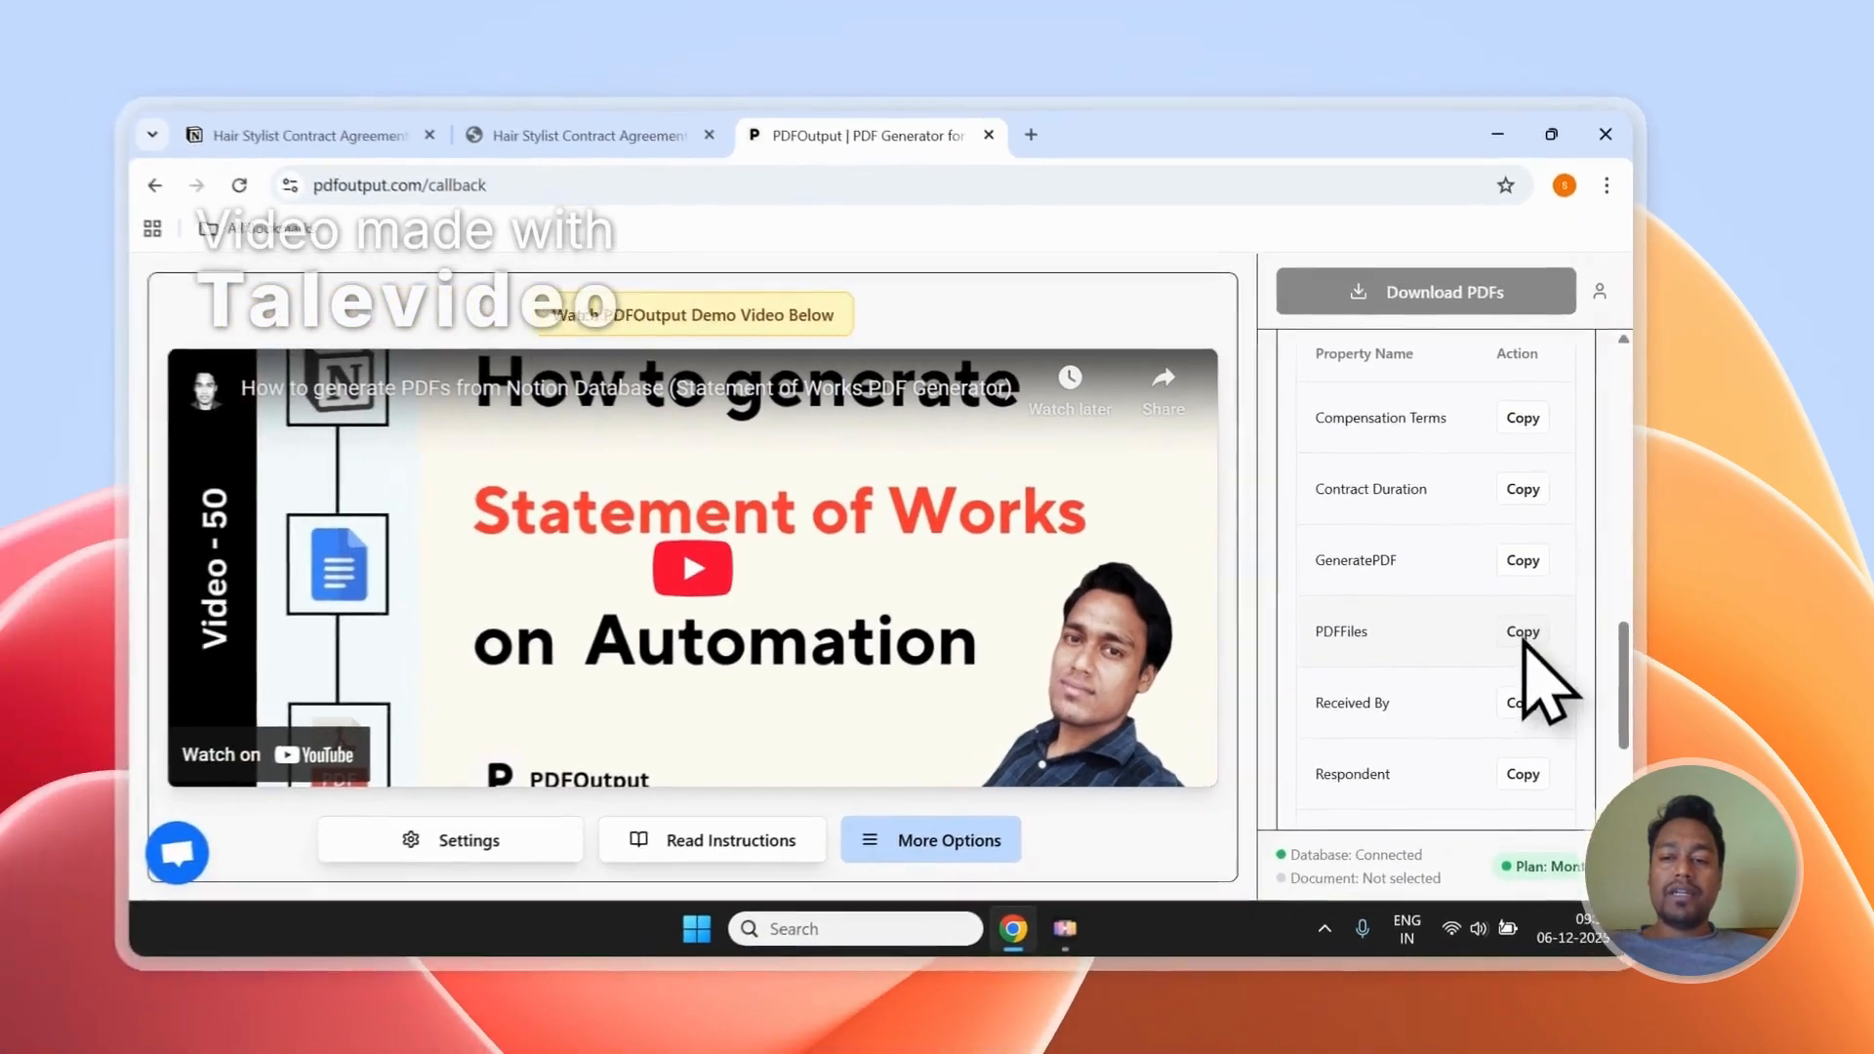
pyautogui.scroll(-3, 1374, 858)
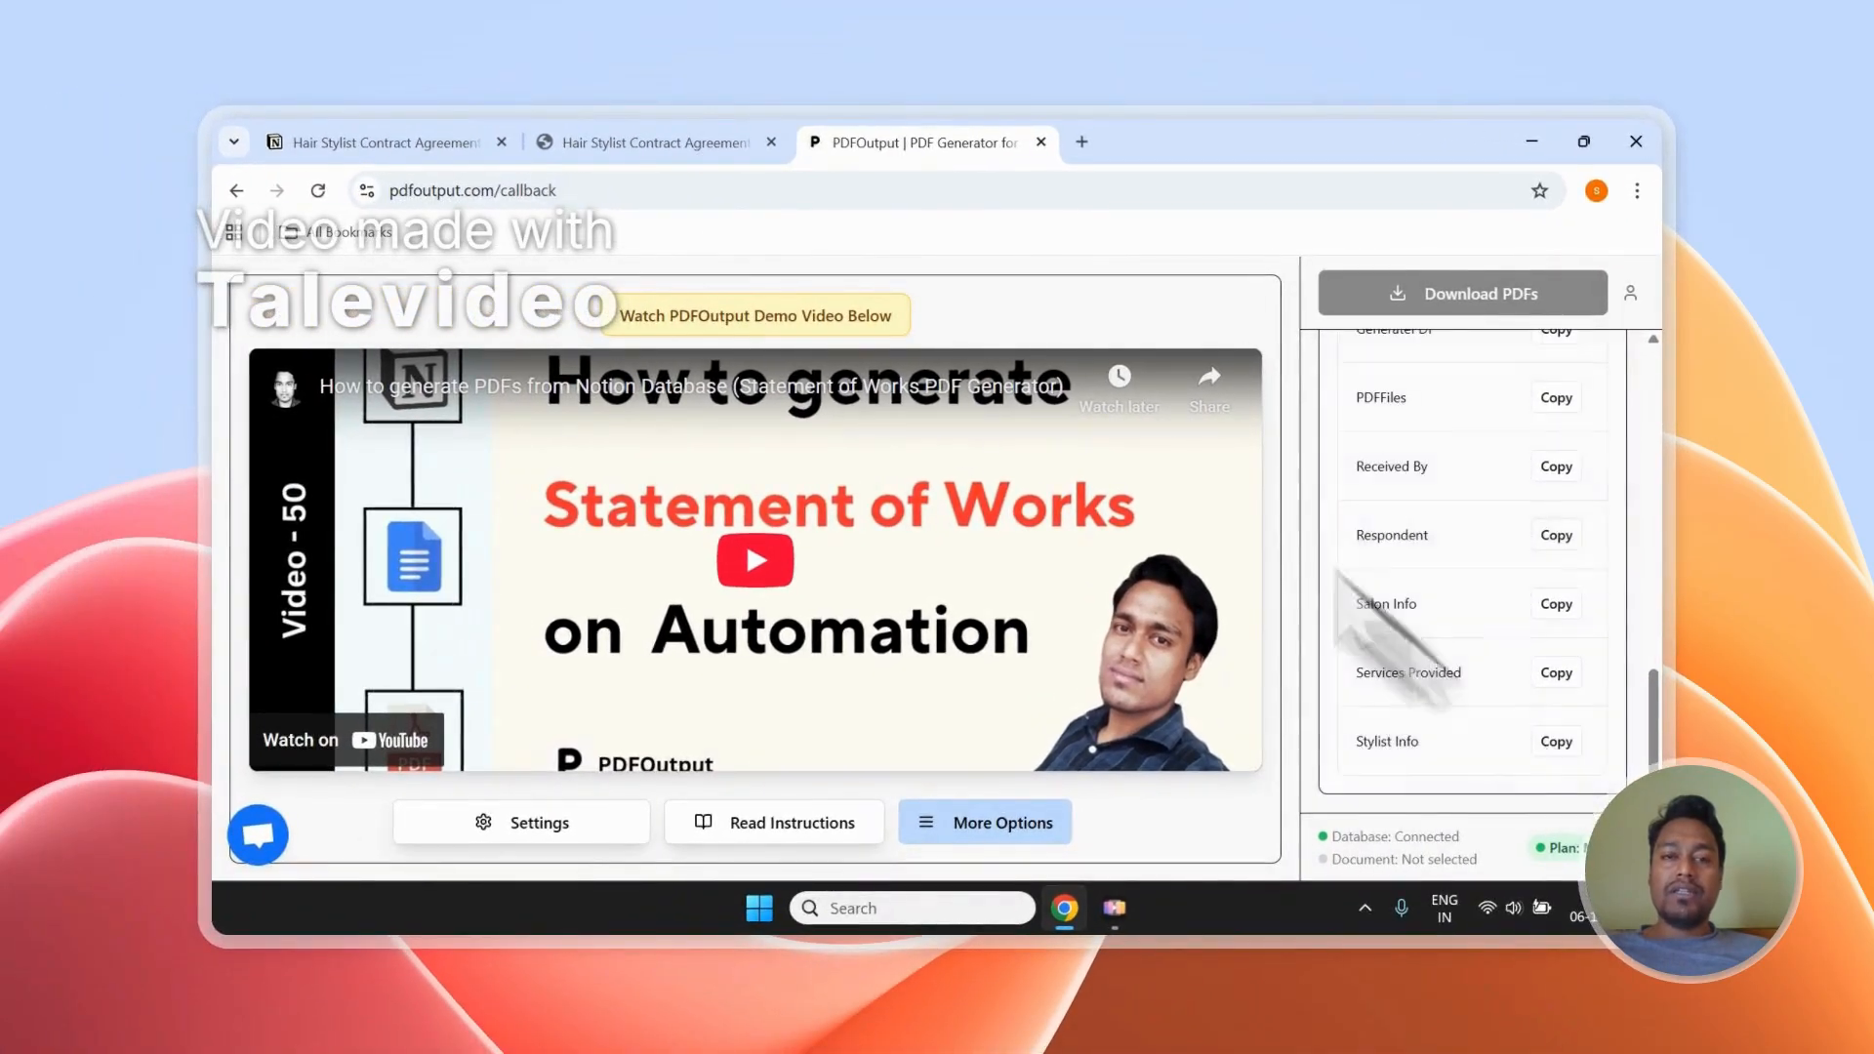
pyautogui.click(649, 142)
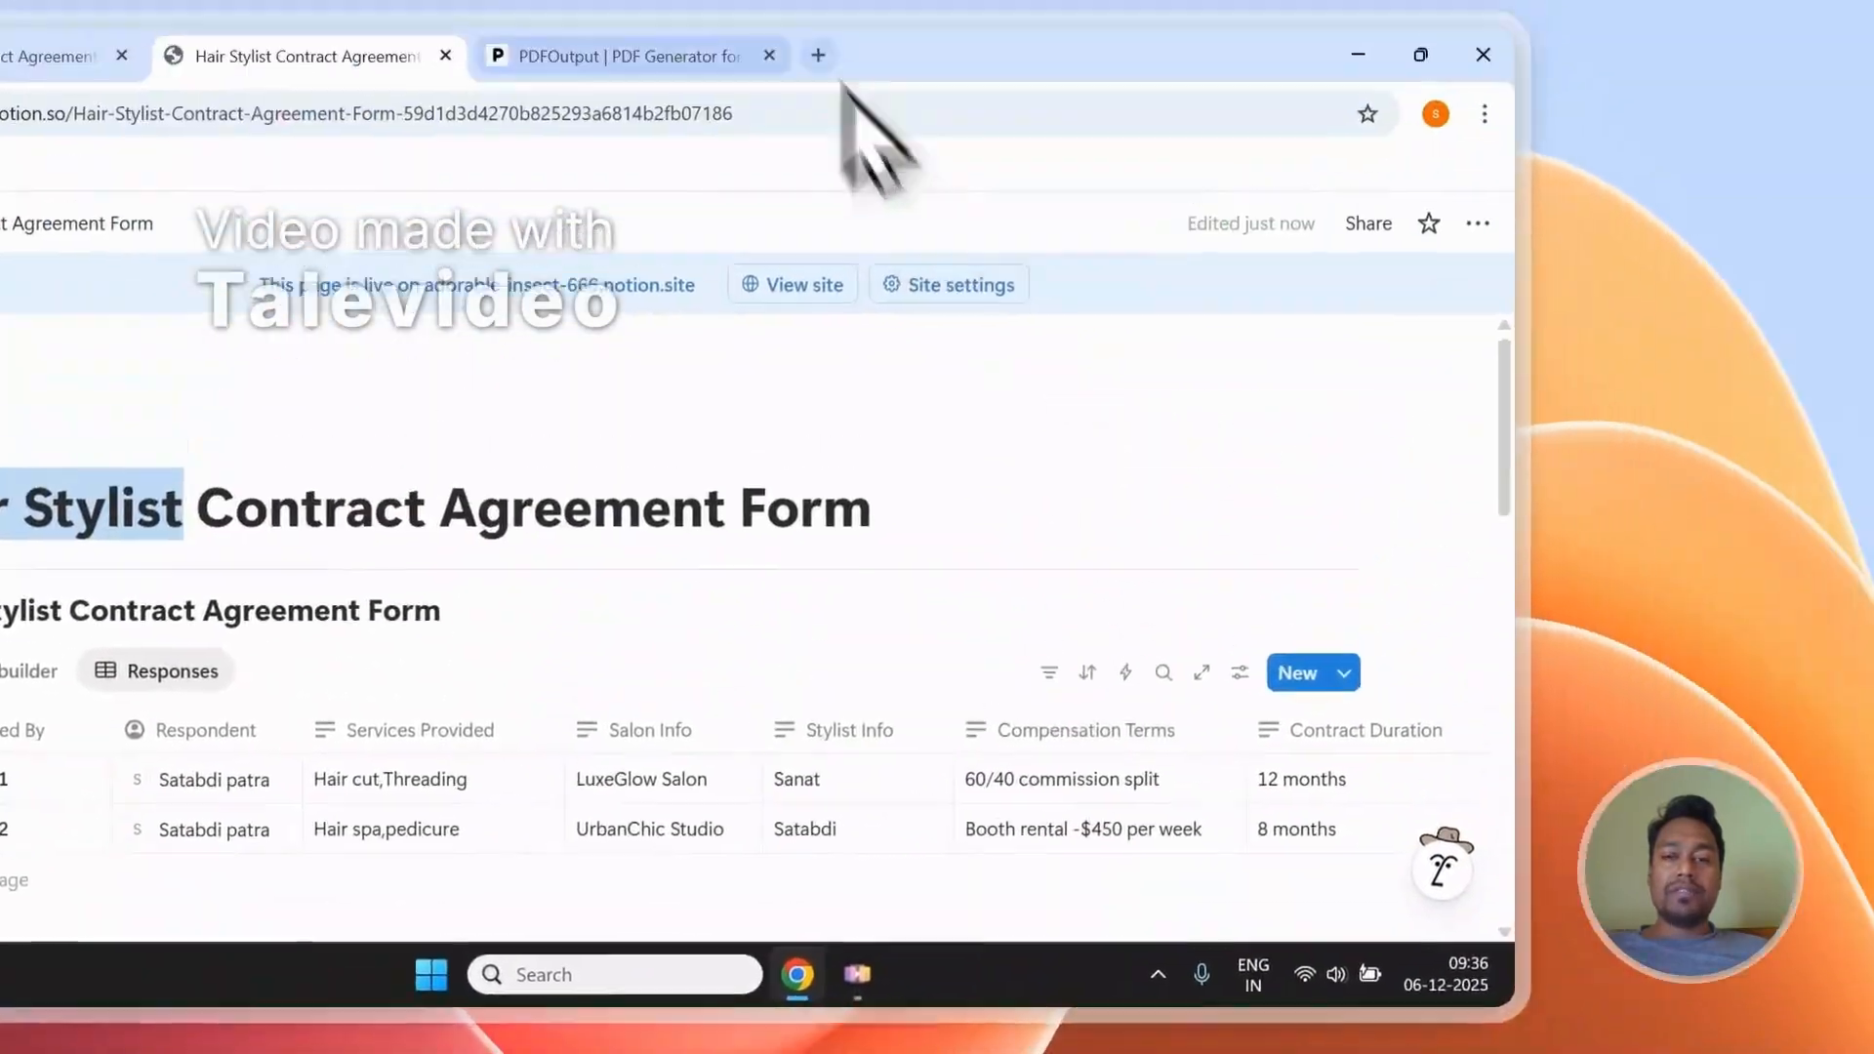
pyautogui.click(1073, 15)
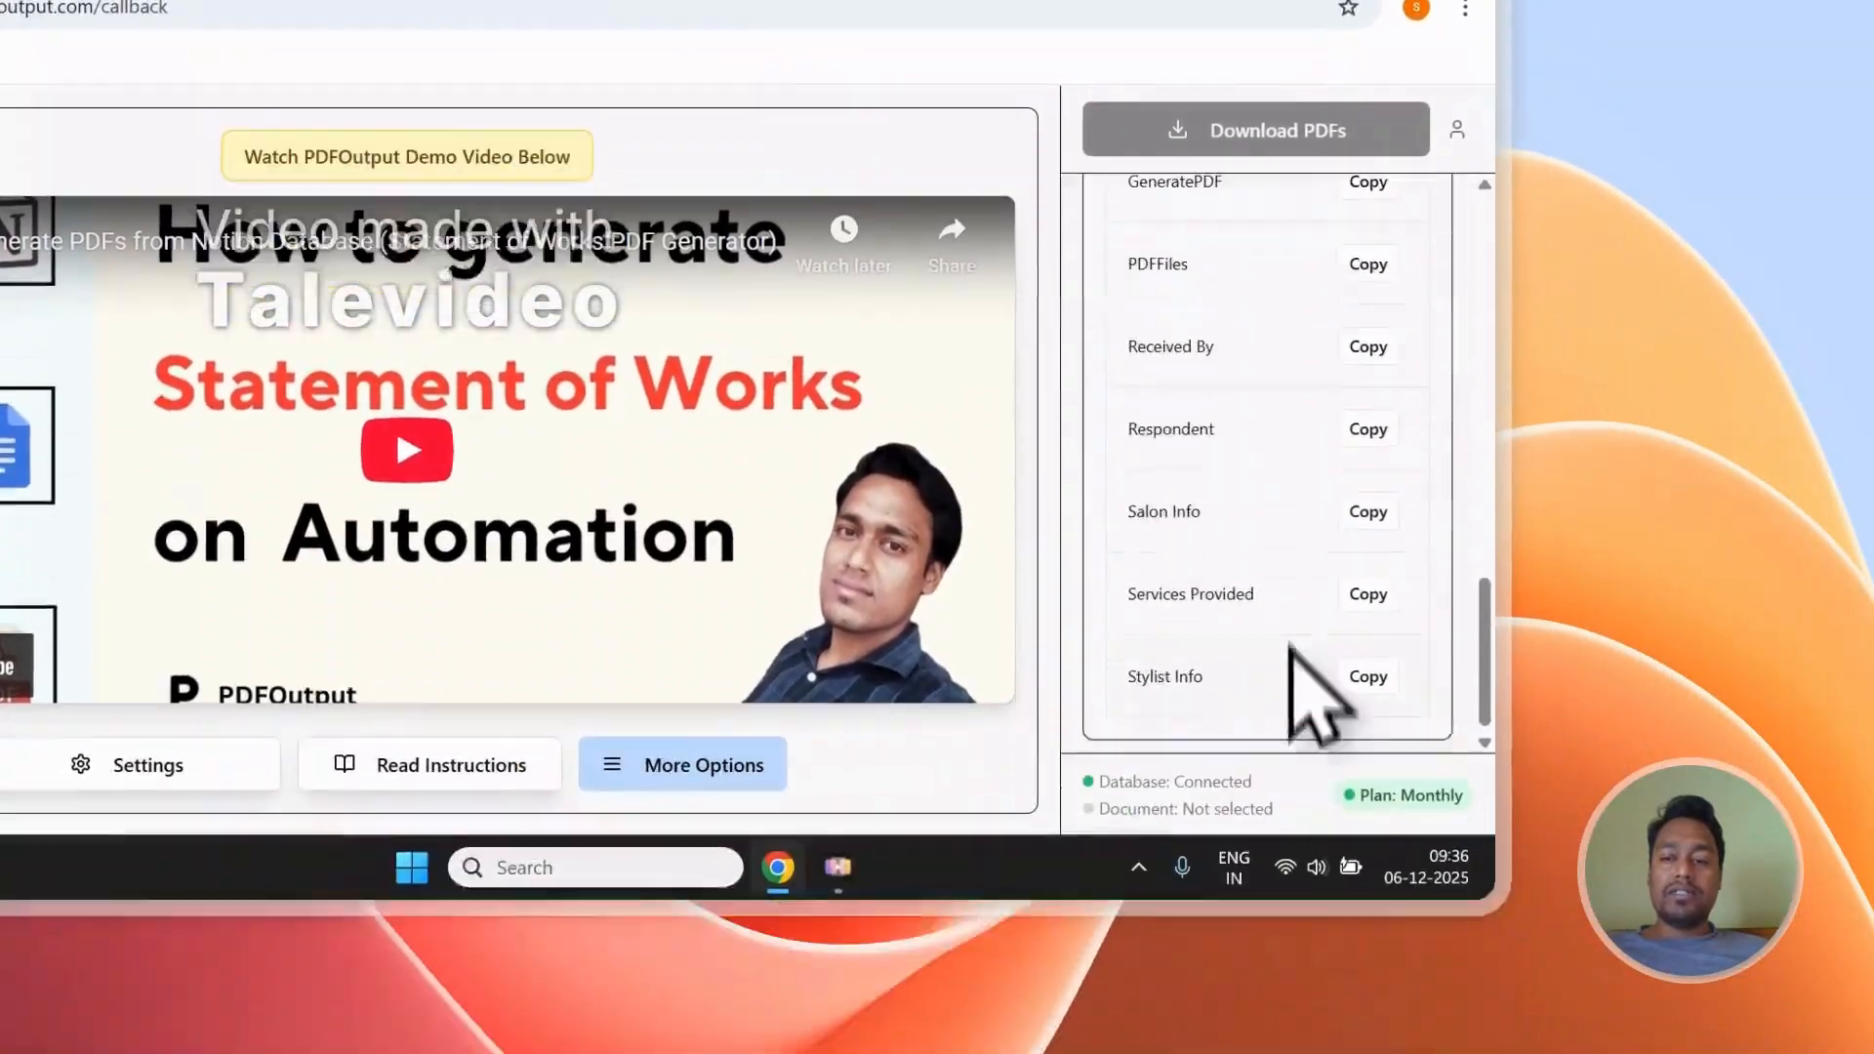
pyautogui.scroll(5, 1290, 646)
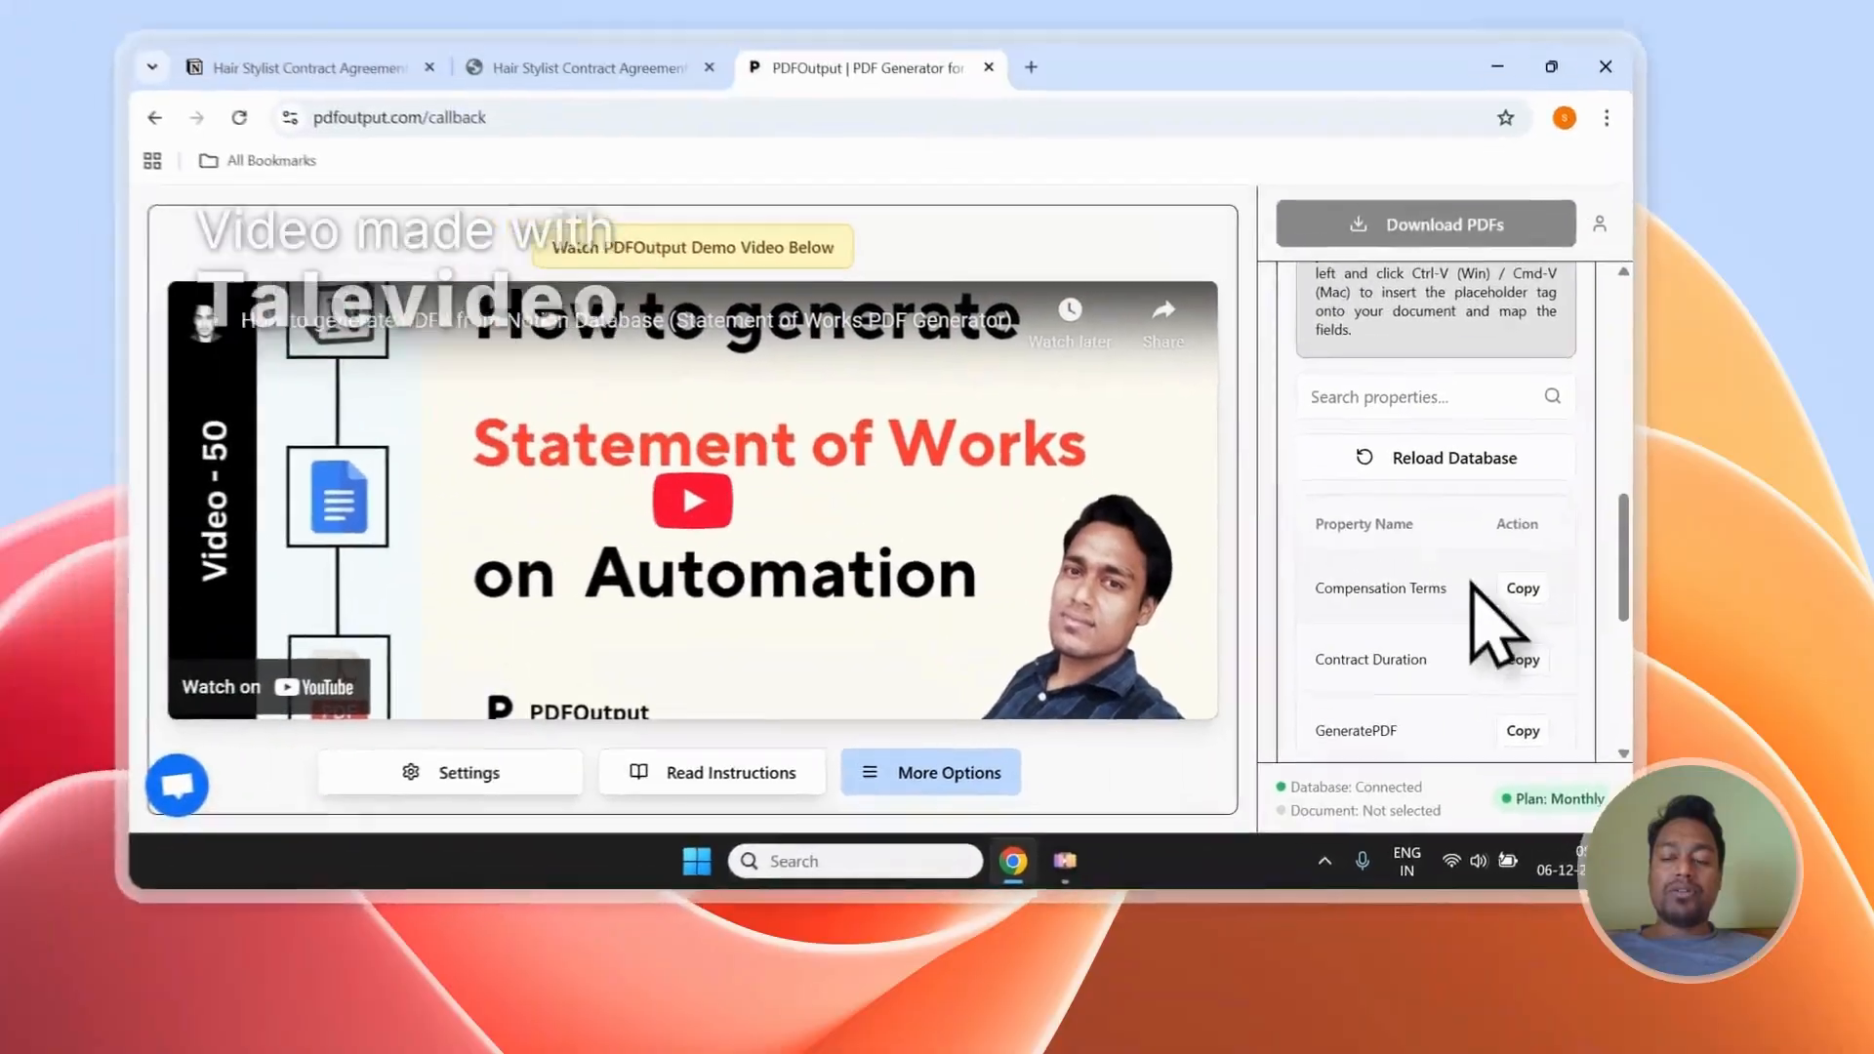
pyautogui.scroll(5, 1471, 584)
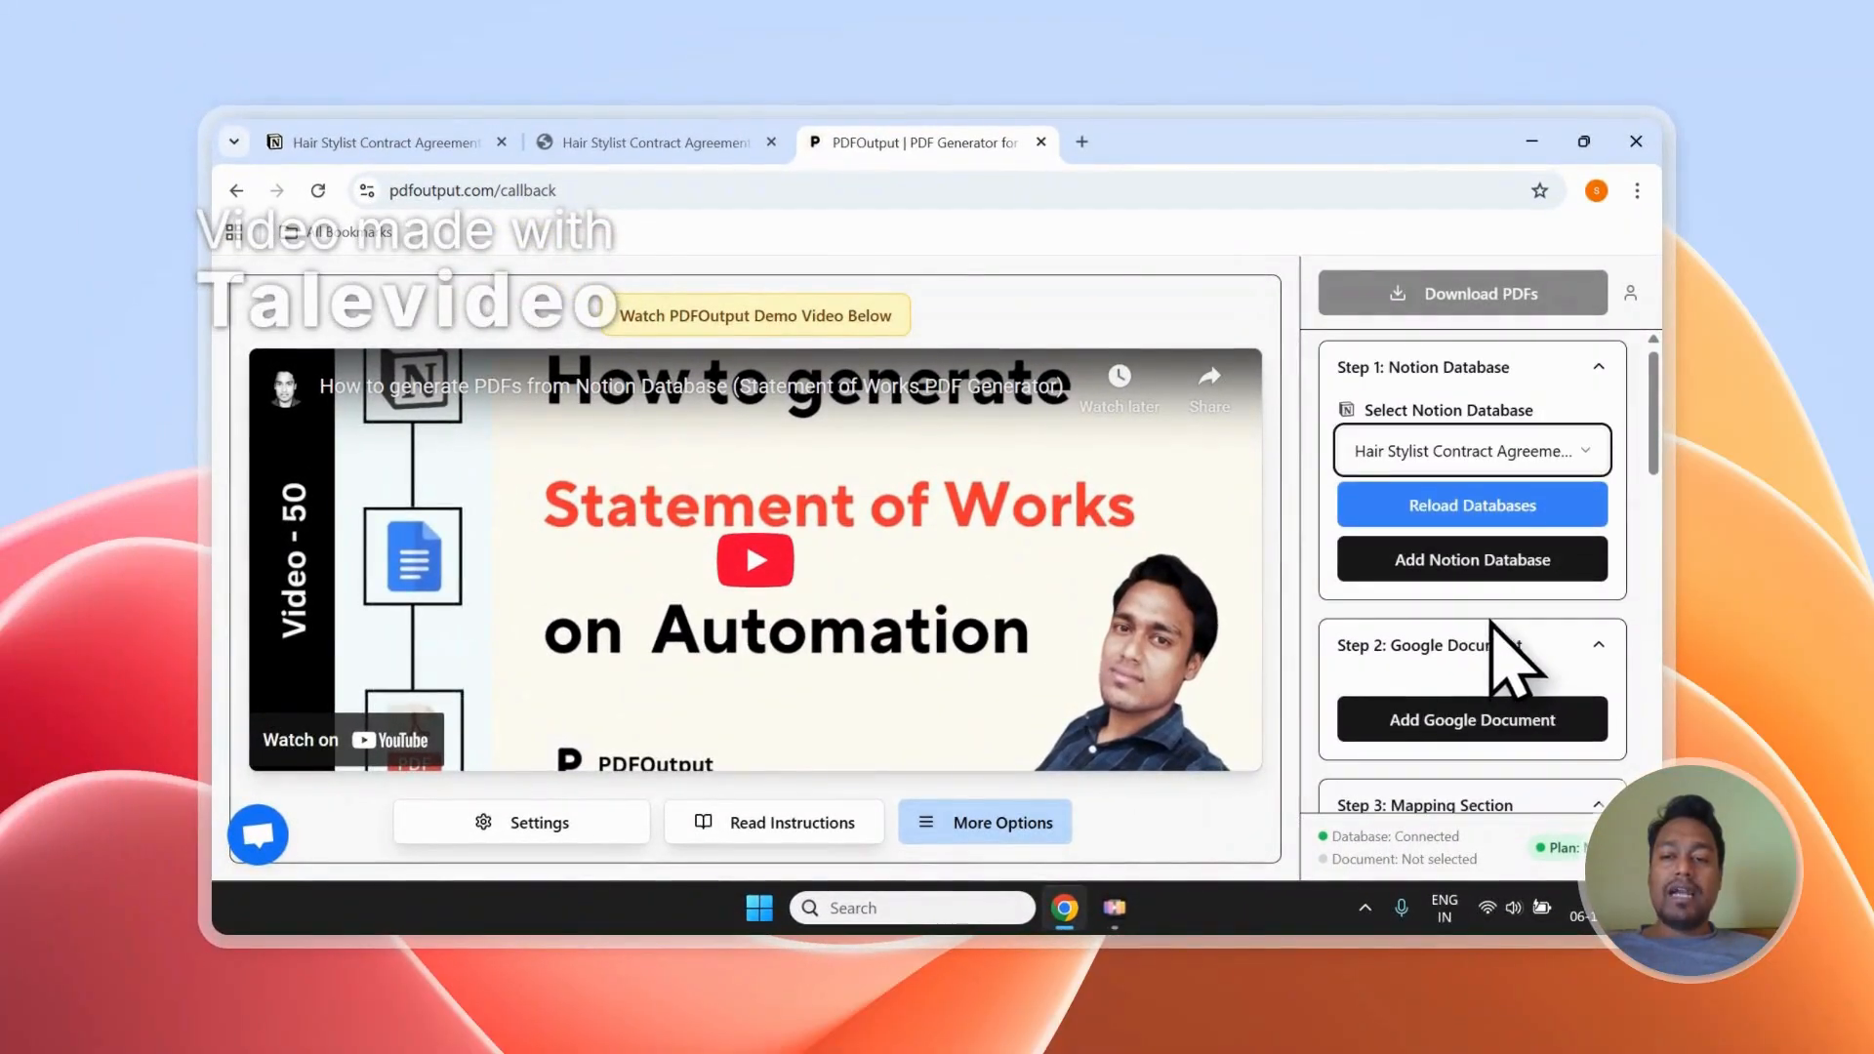
pyautogui.click(1454, 712)
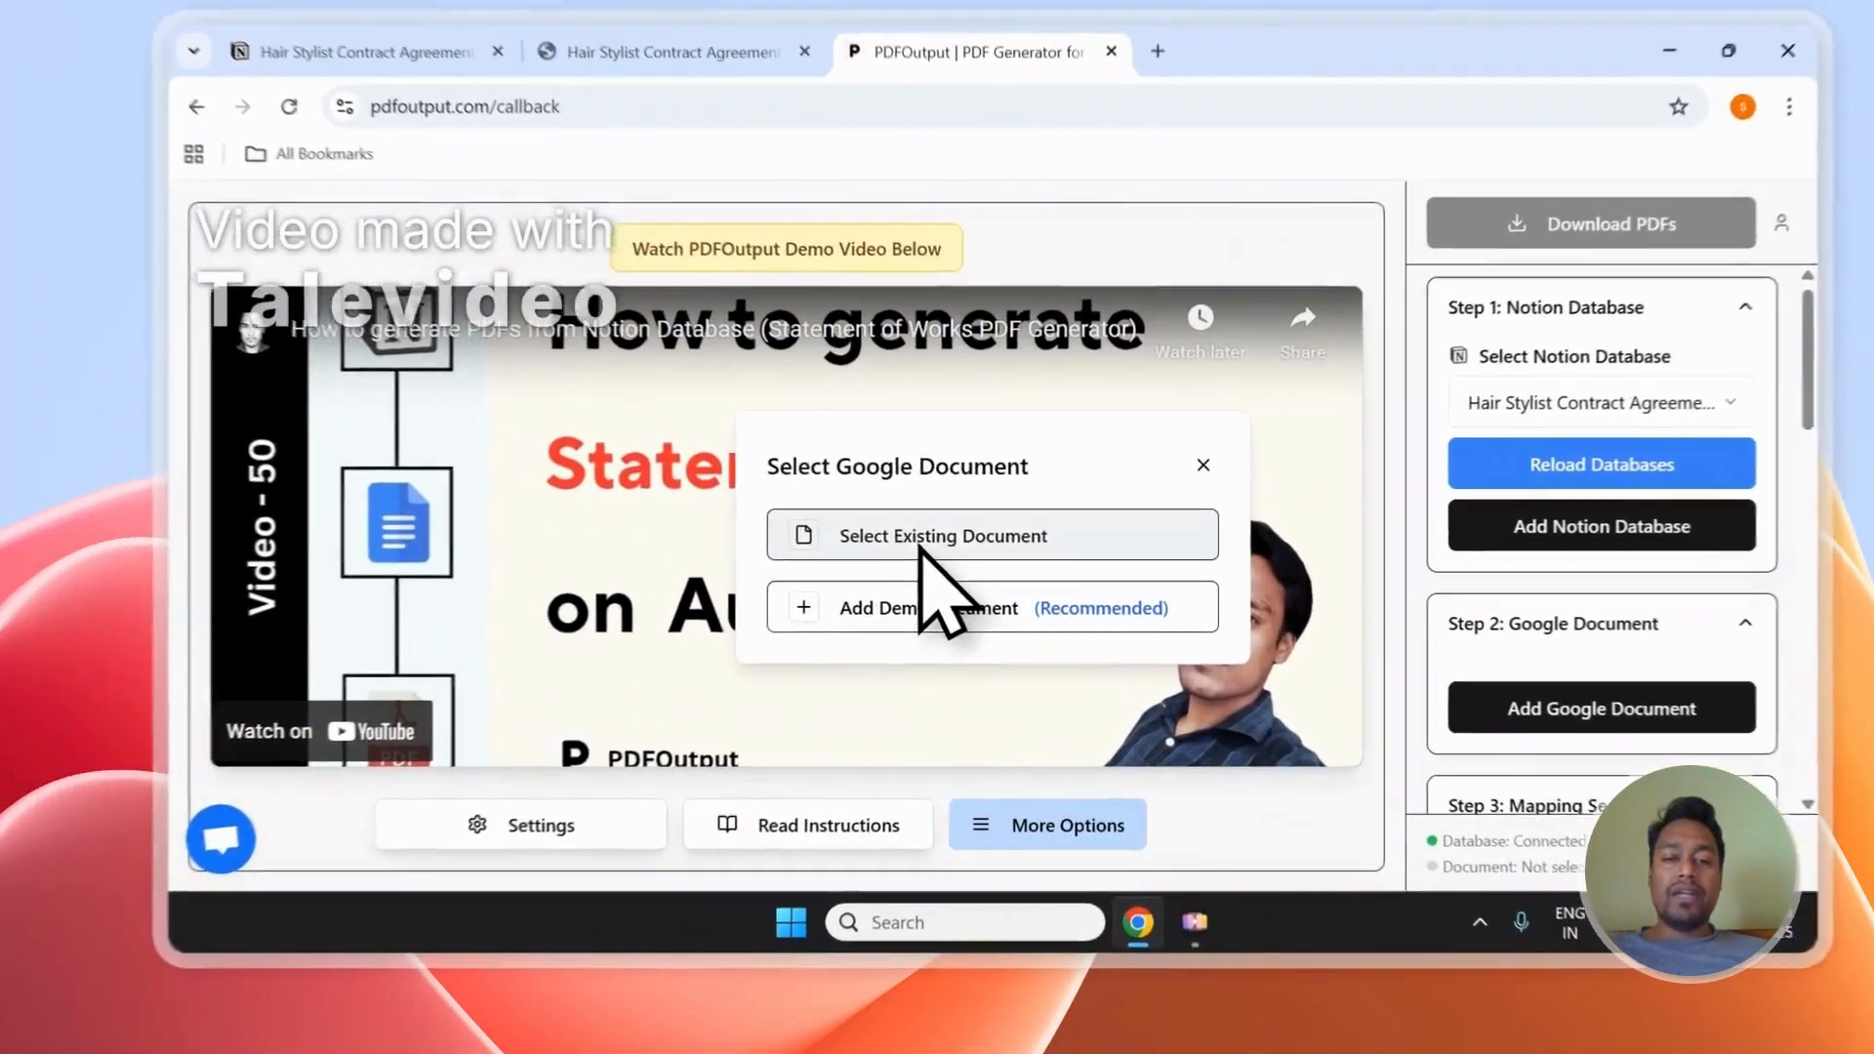
pyautogui.click(874, 573)
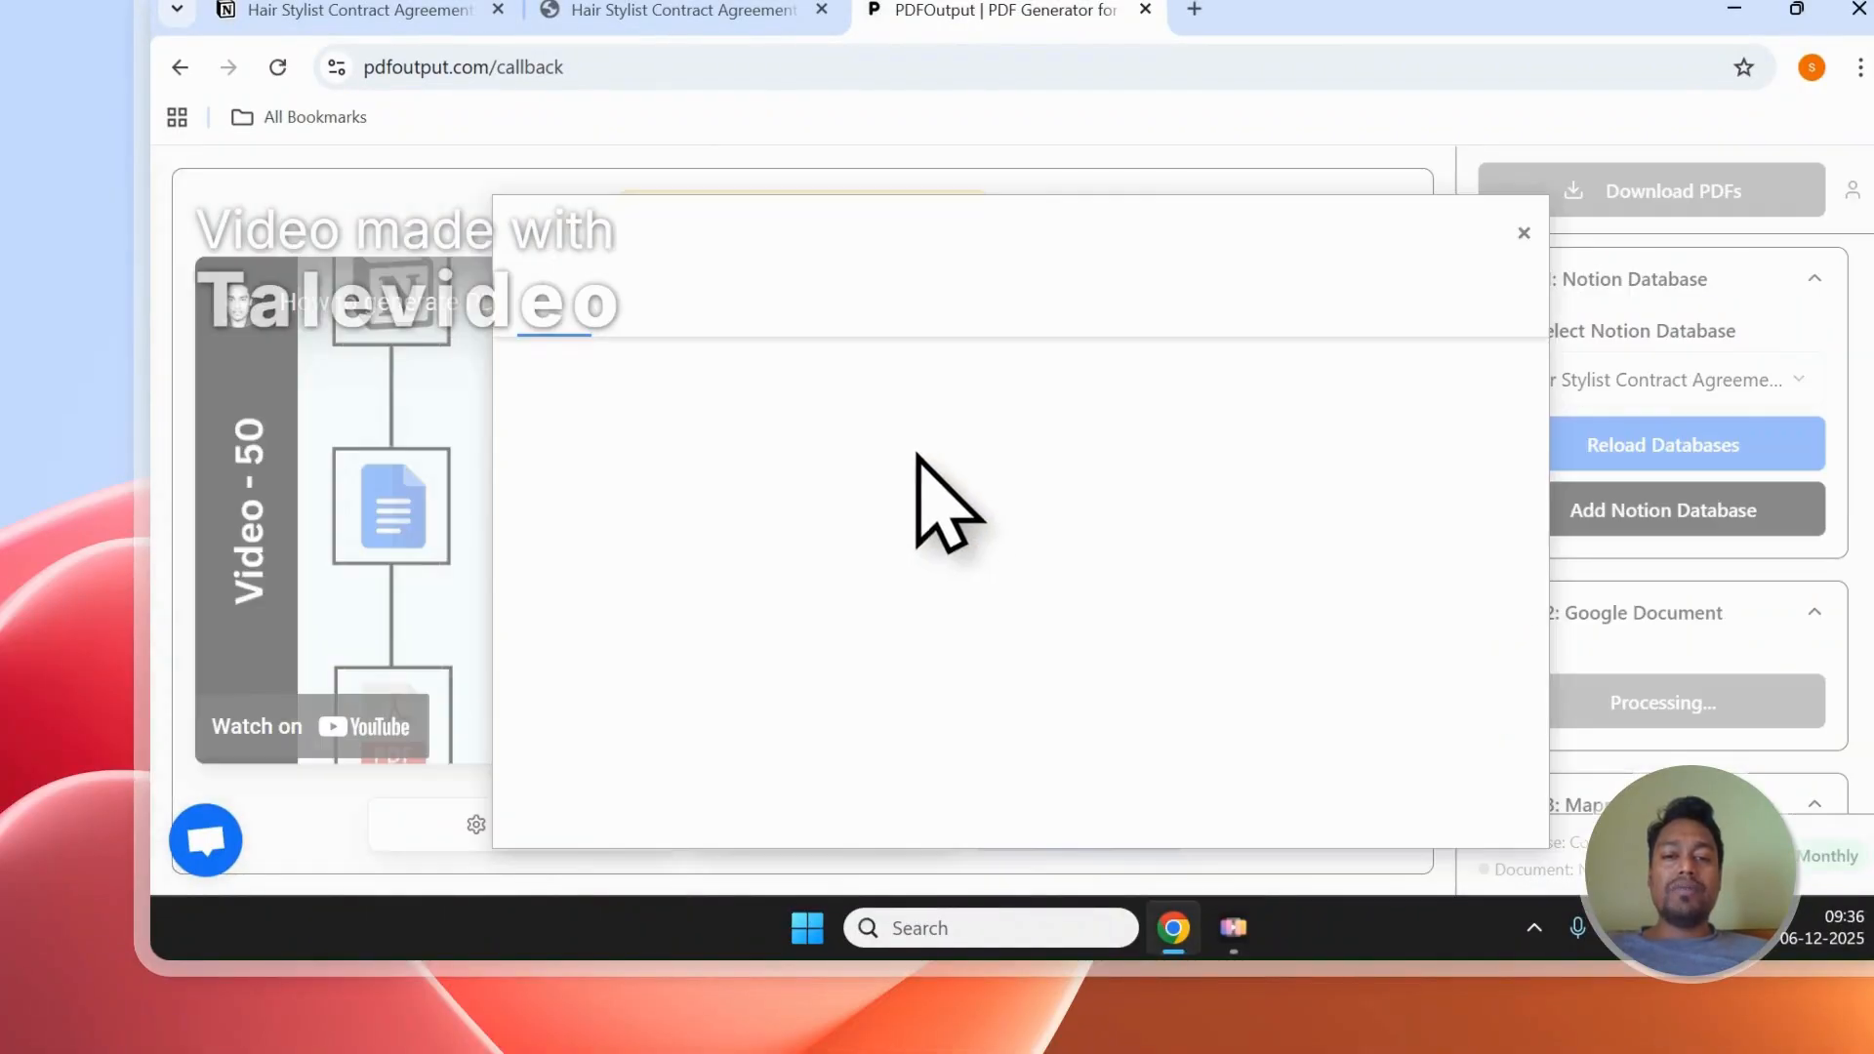
pyautogui.click(707, 315)
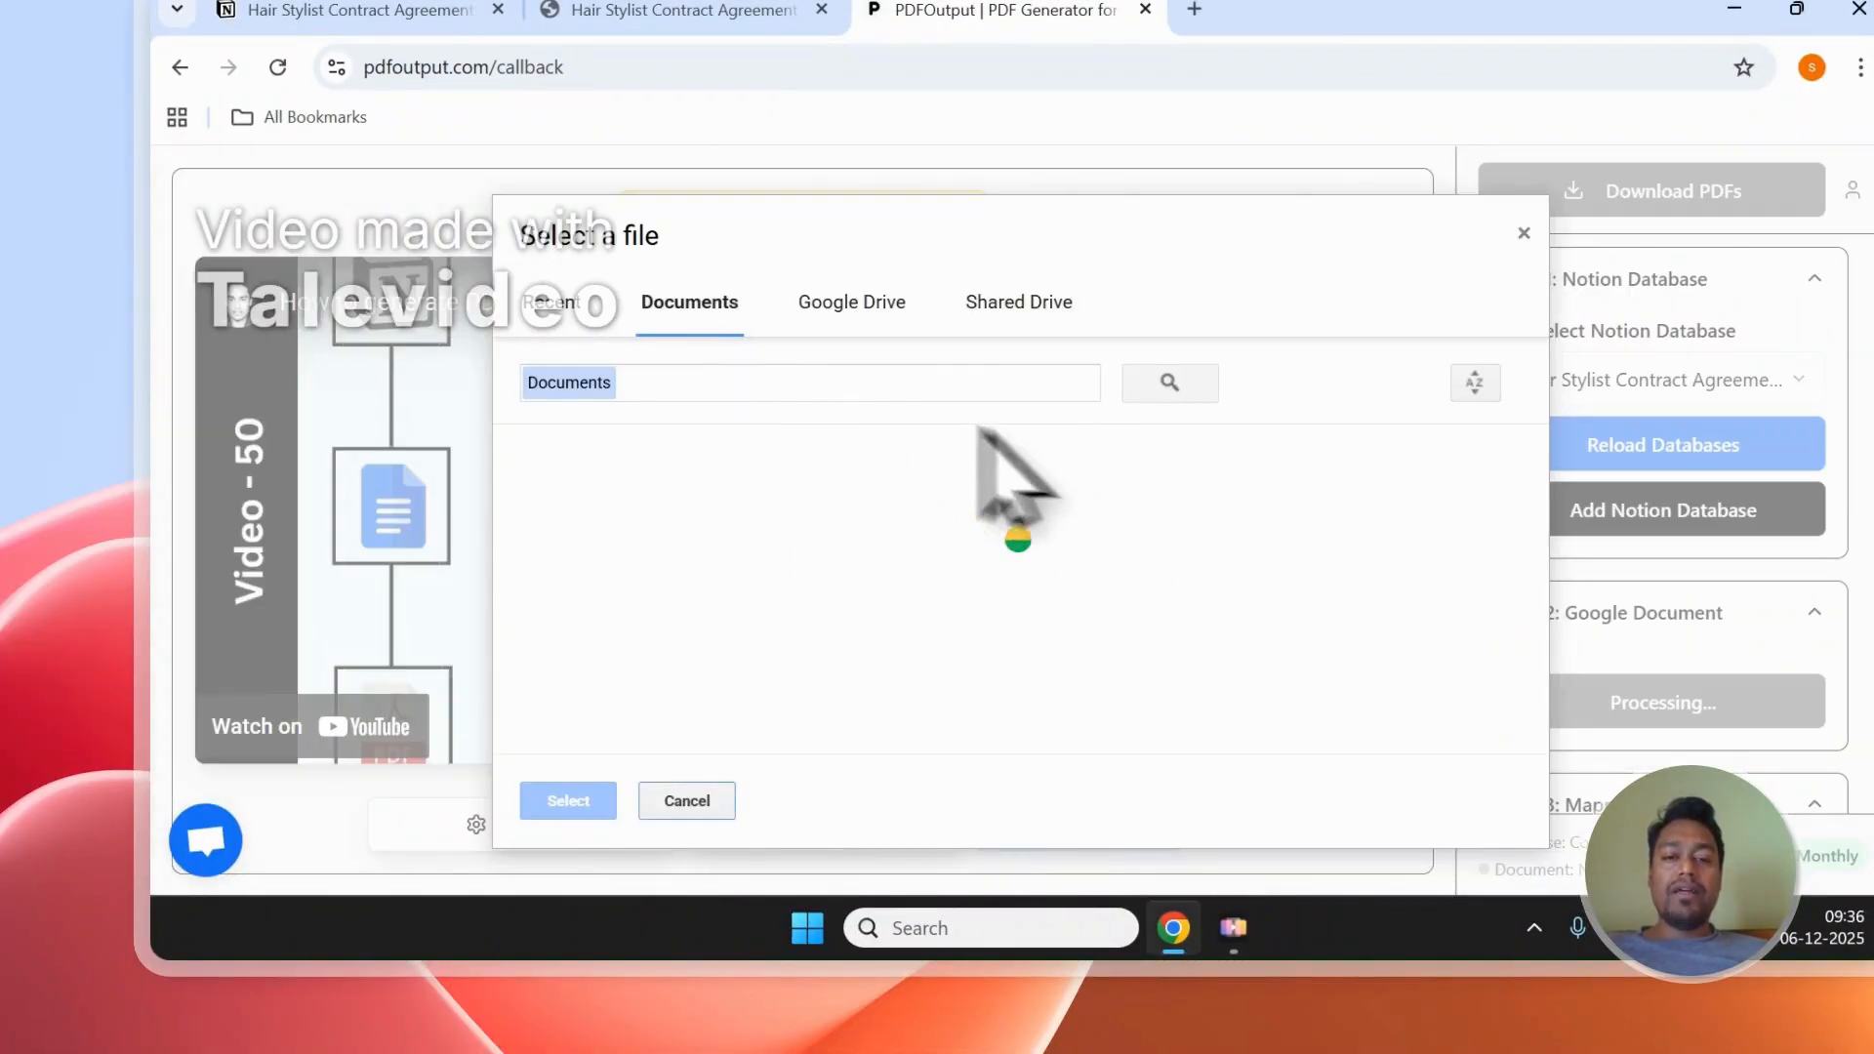
pyautogui.click(724, 641)
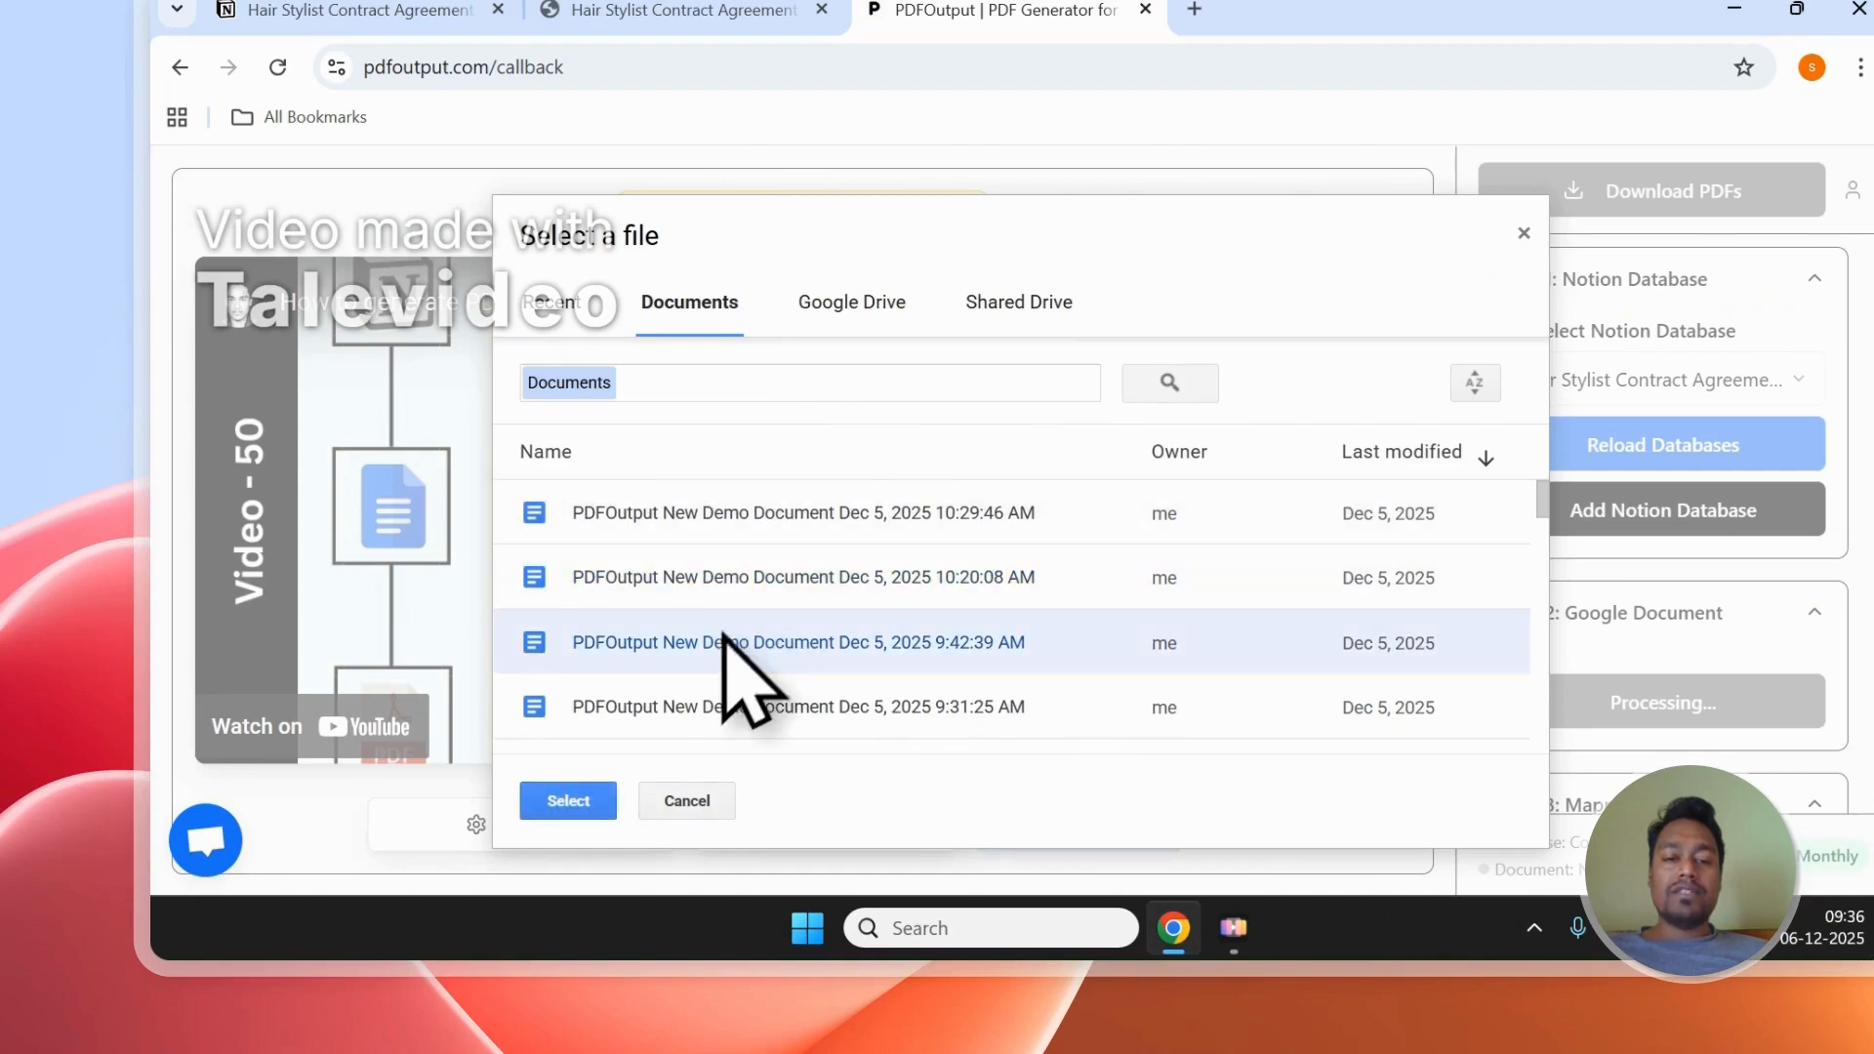
pyautogui.click(717, 803)
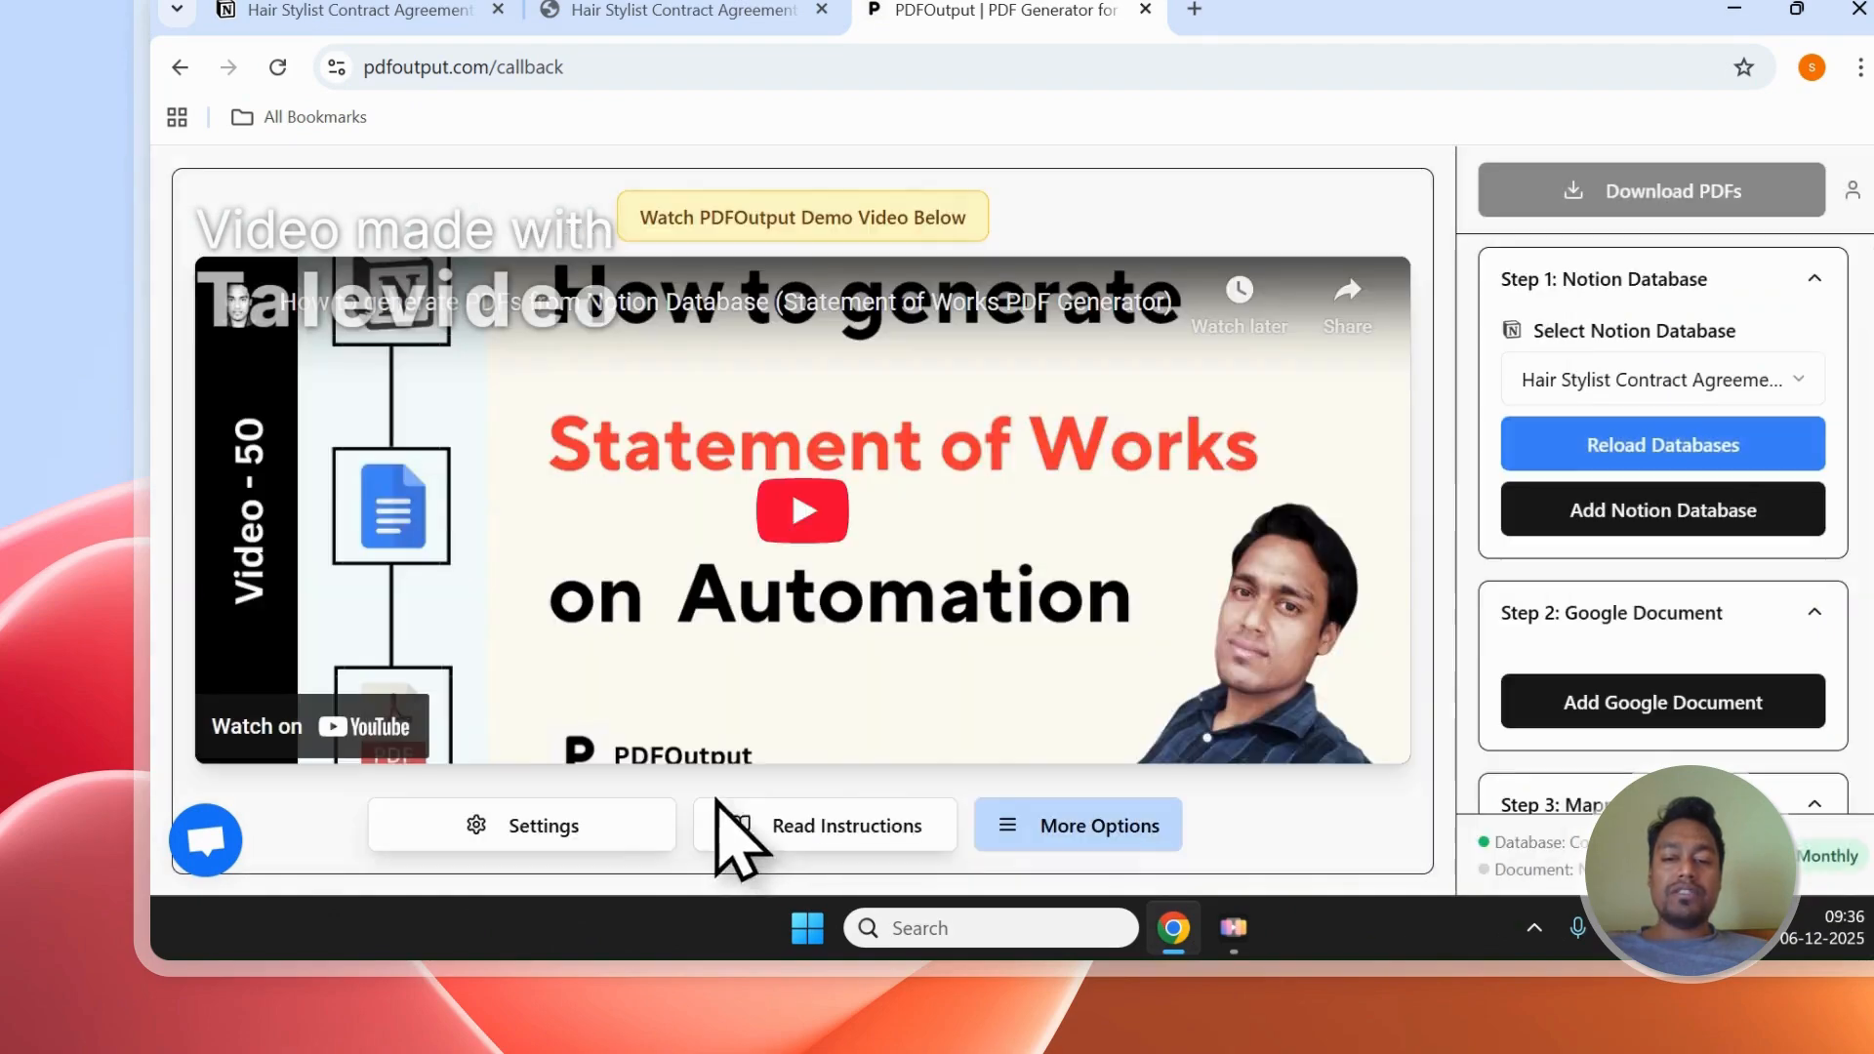
# Step: Add a demo Google document in PDFOutput and delete the introductory text above its placeholders
pyautogui.click(1552, 717)
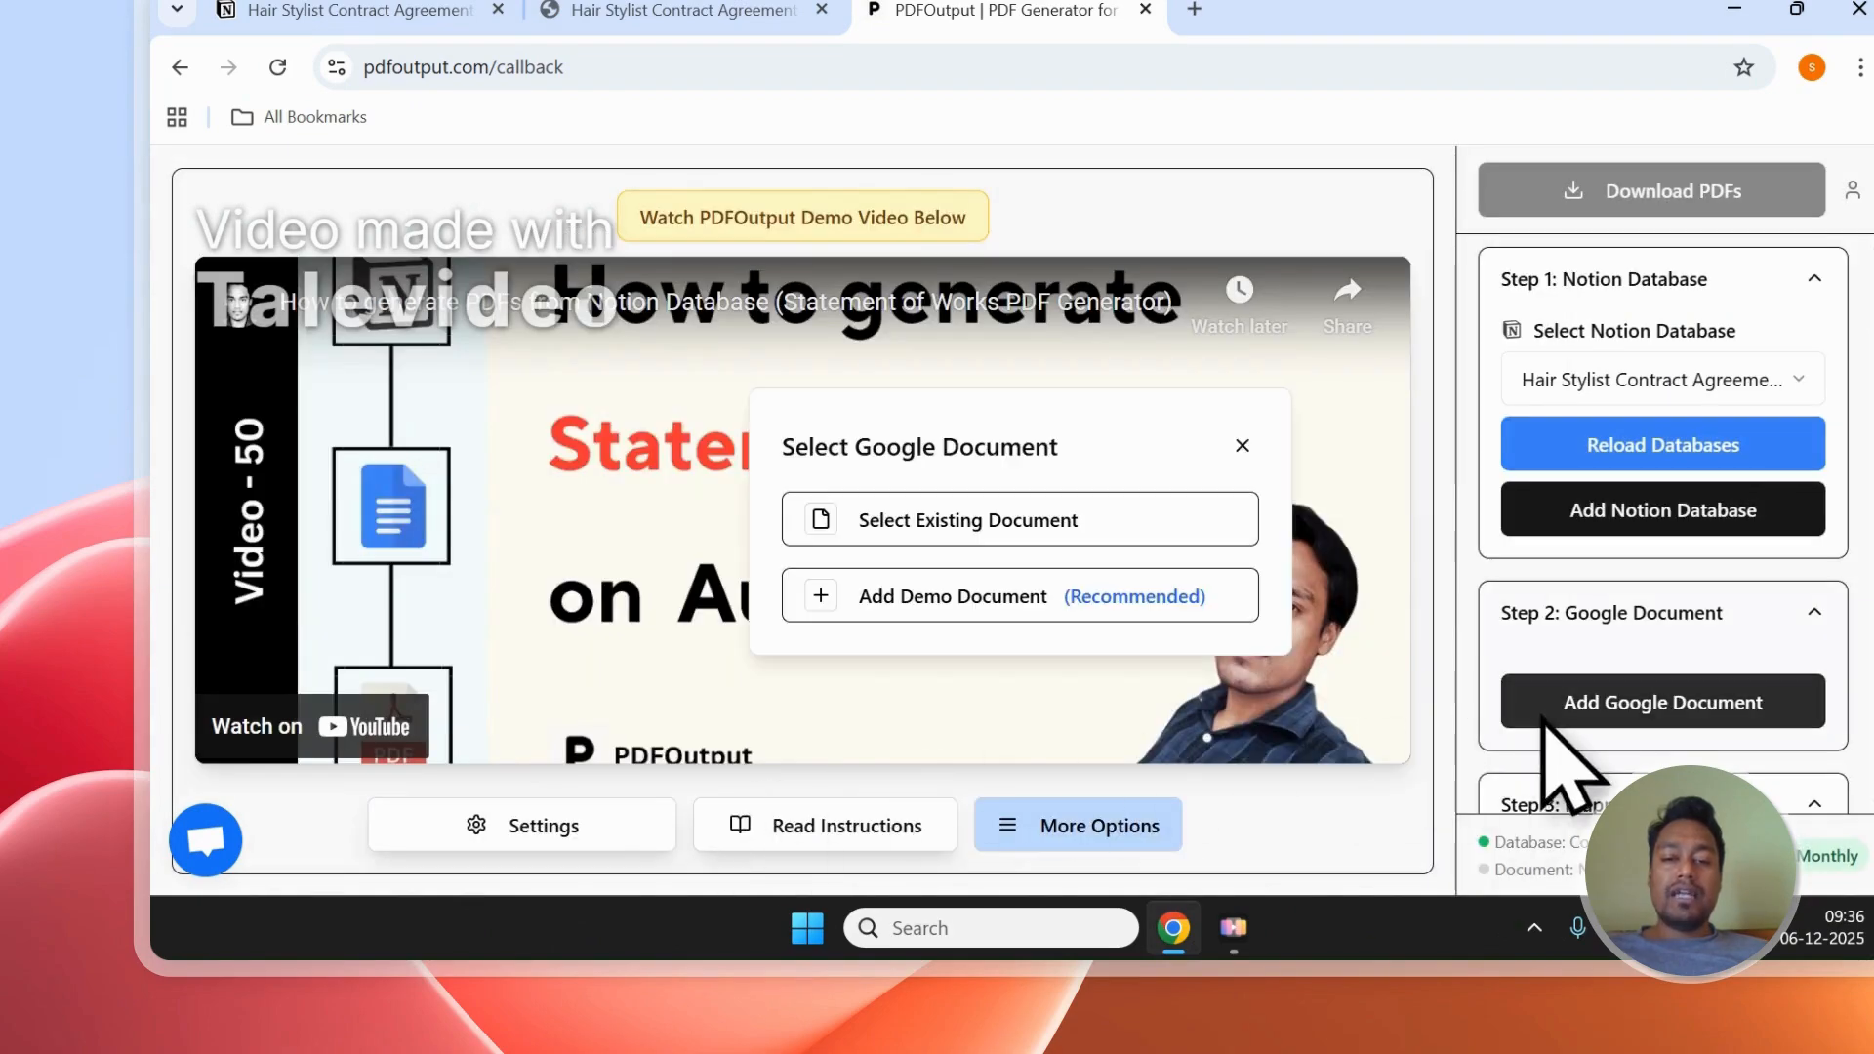
pyautogui.click(915, 603)
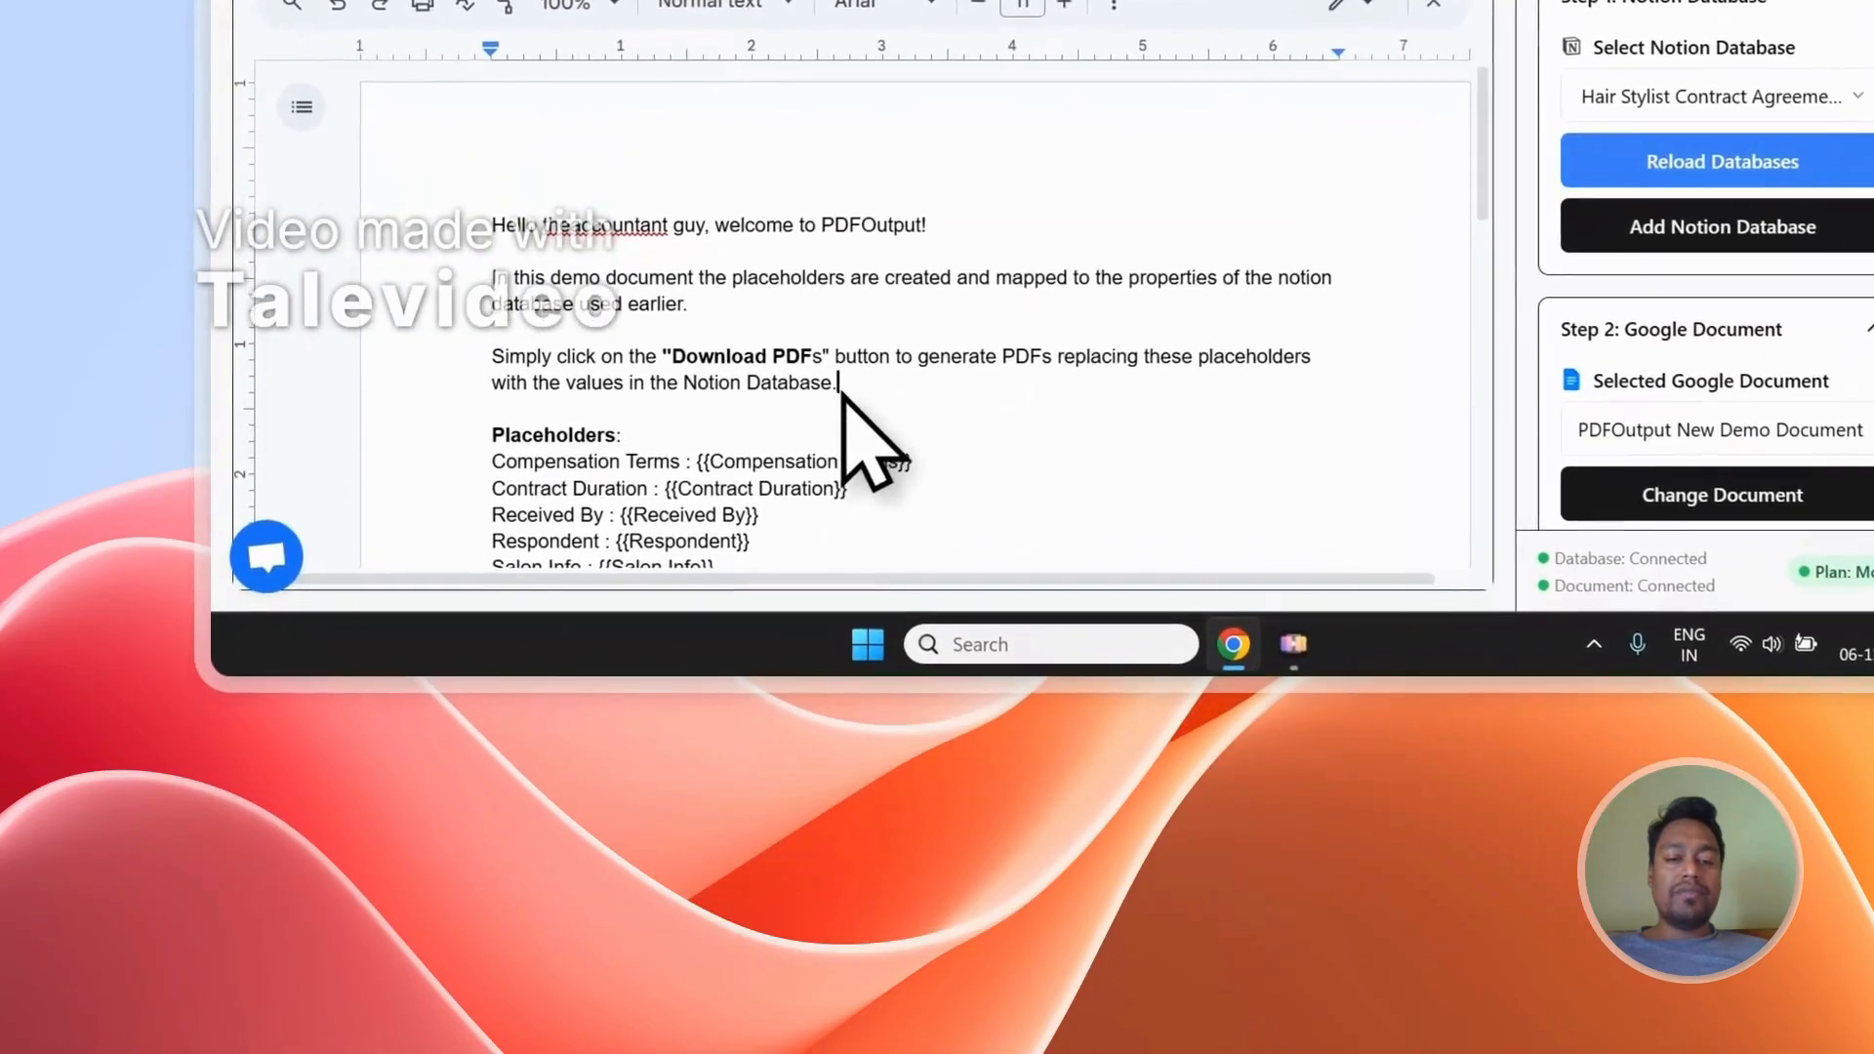
pyautogui.moveTo(735, 694); pyautogui.dragTo(563, 626)
pyautogui.moveTo(642, 310); pyautogui.dragTo(463, 215)
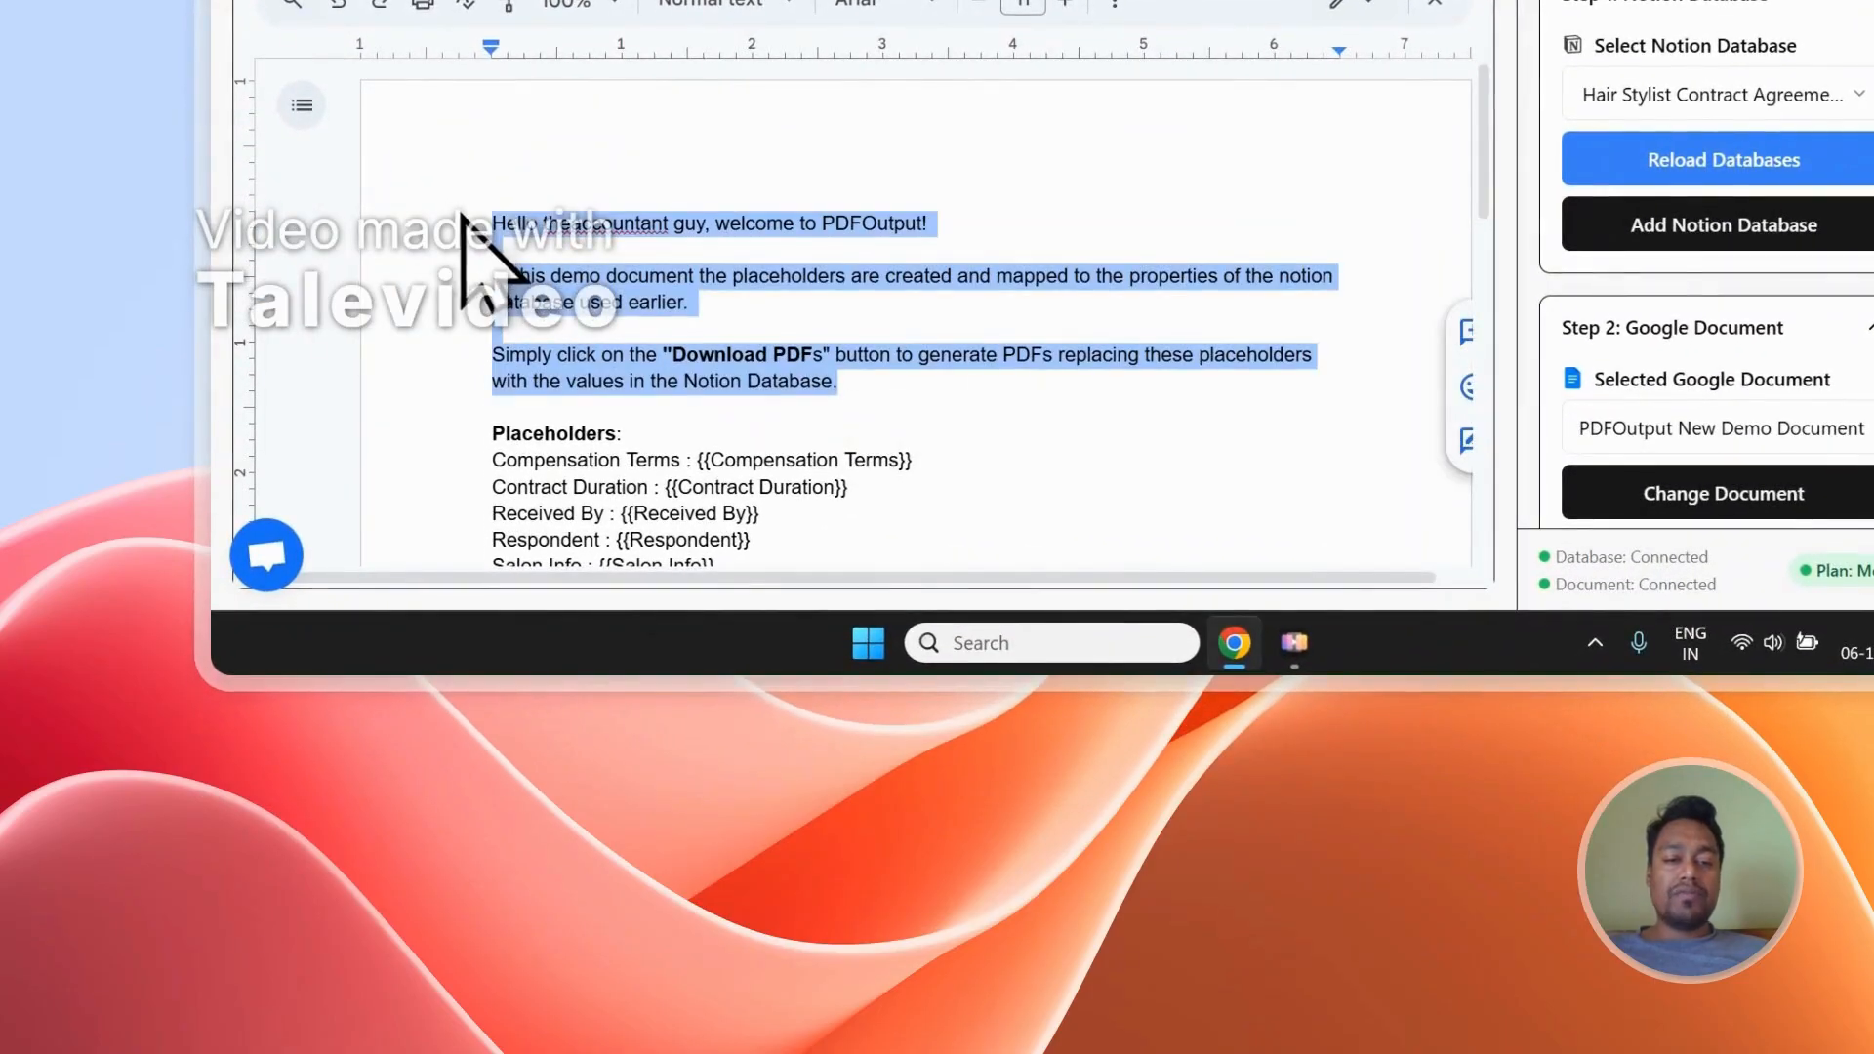
pyautogui.press('BackSpace')
pyautogui.press('BackSpace')
pyautogui.press('BackSpace')
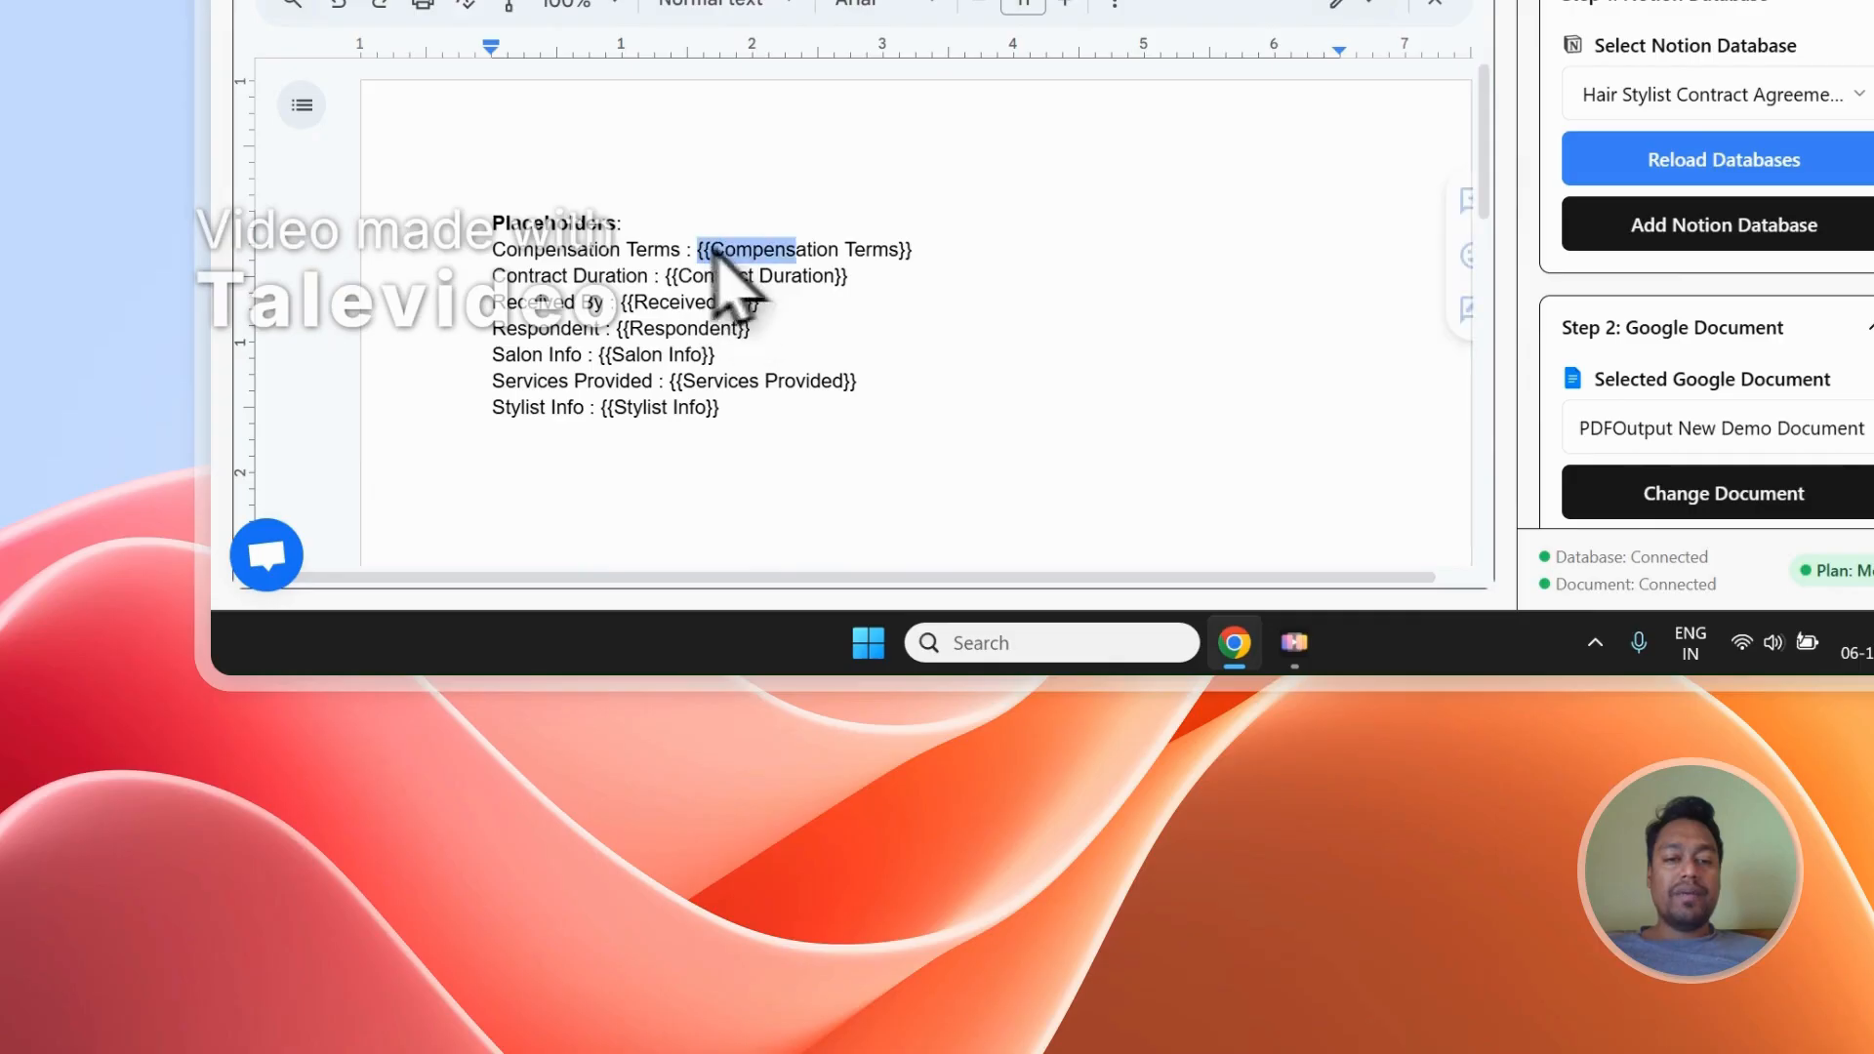
# Step: Compare the document's placeholders, such as {{Compensation Terms}} and {{Received By}}, with the response columns in Notion
pyautogui.moveTo(713, 251); pyautogui.dragTo(923, 262)
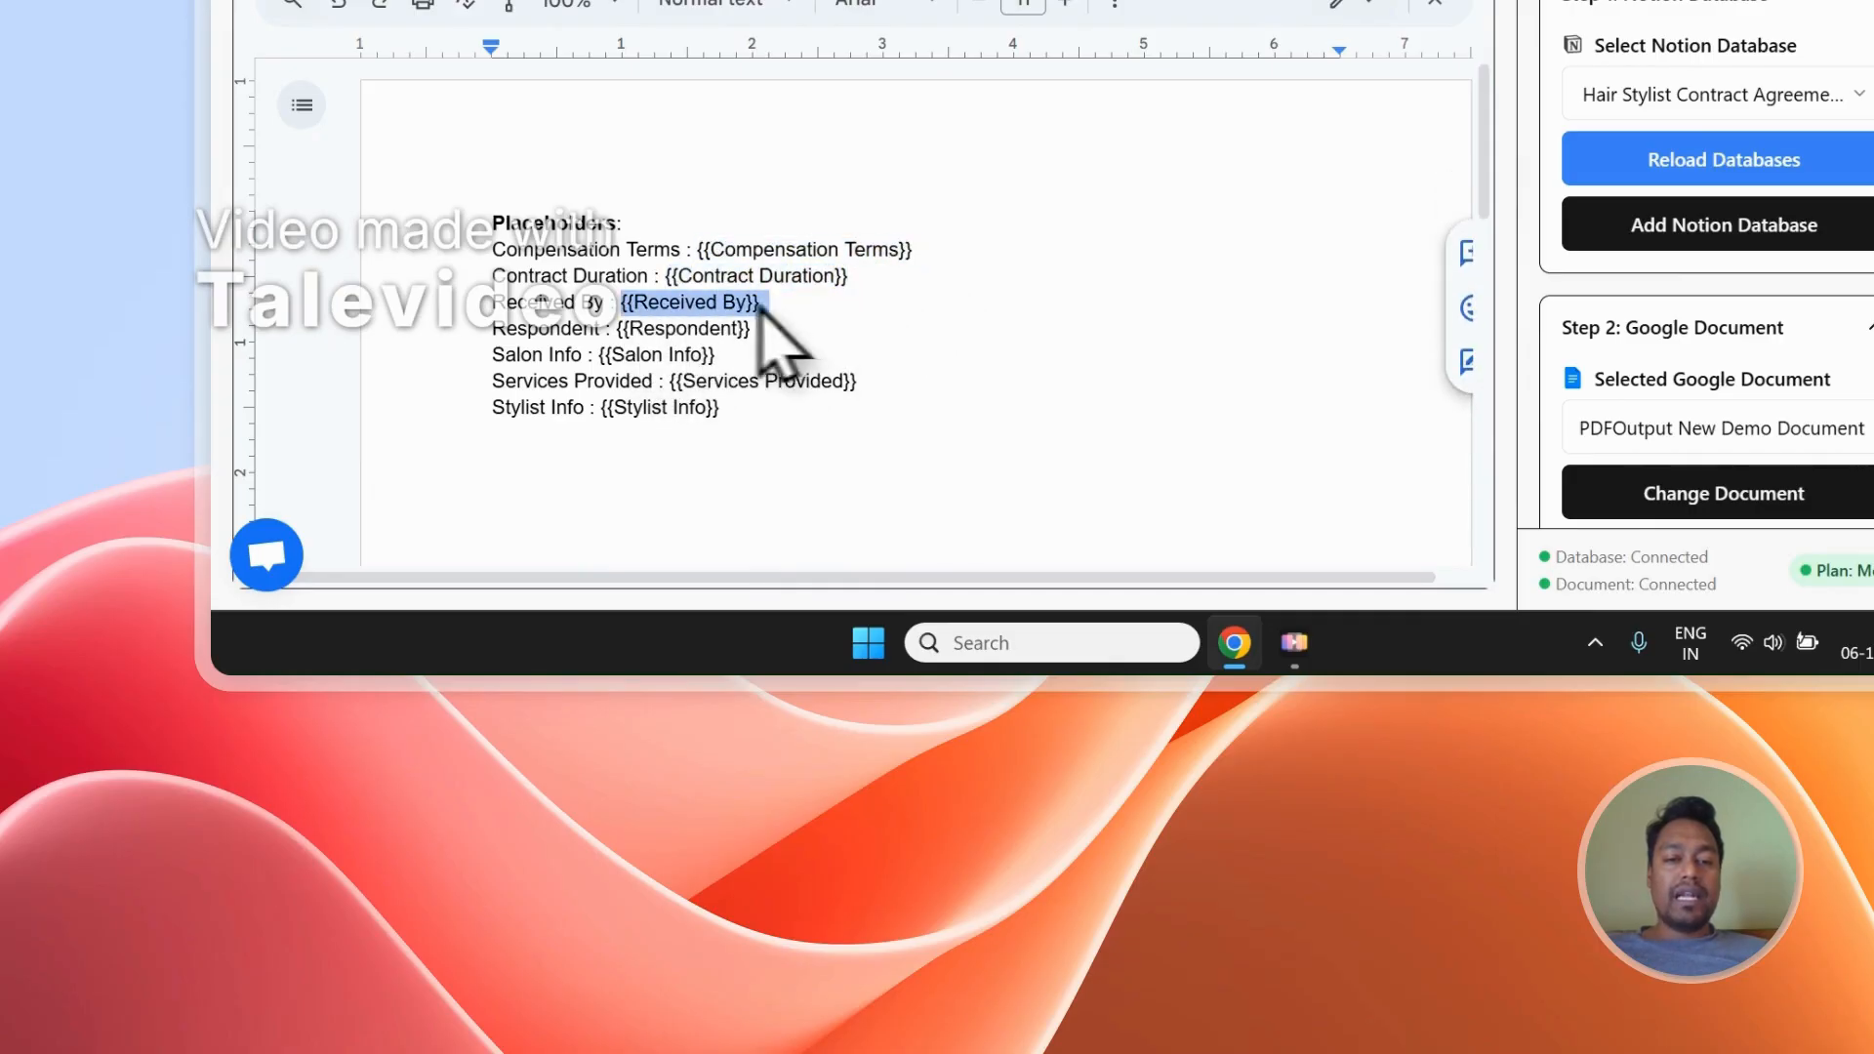
pyautogui.moveTo(698, 251); pyautogui.dragTo(827, 252)
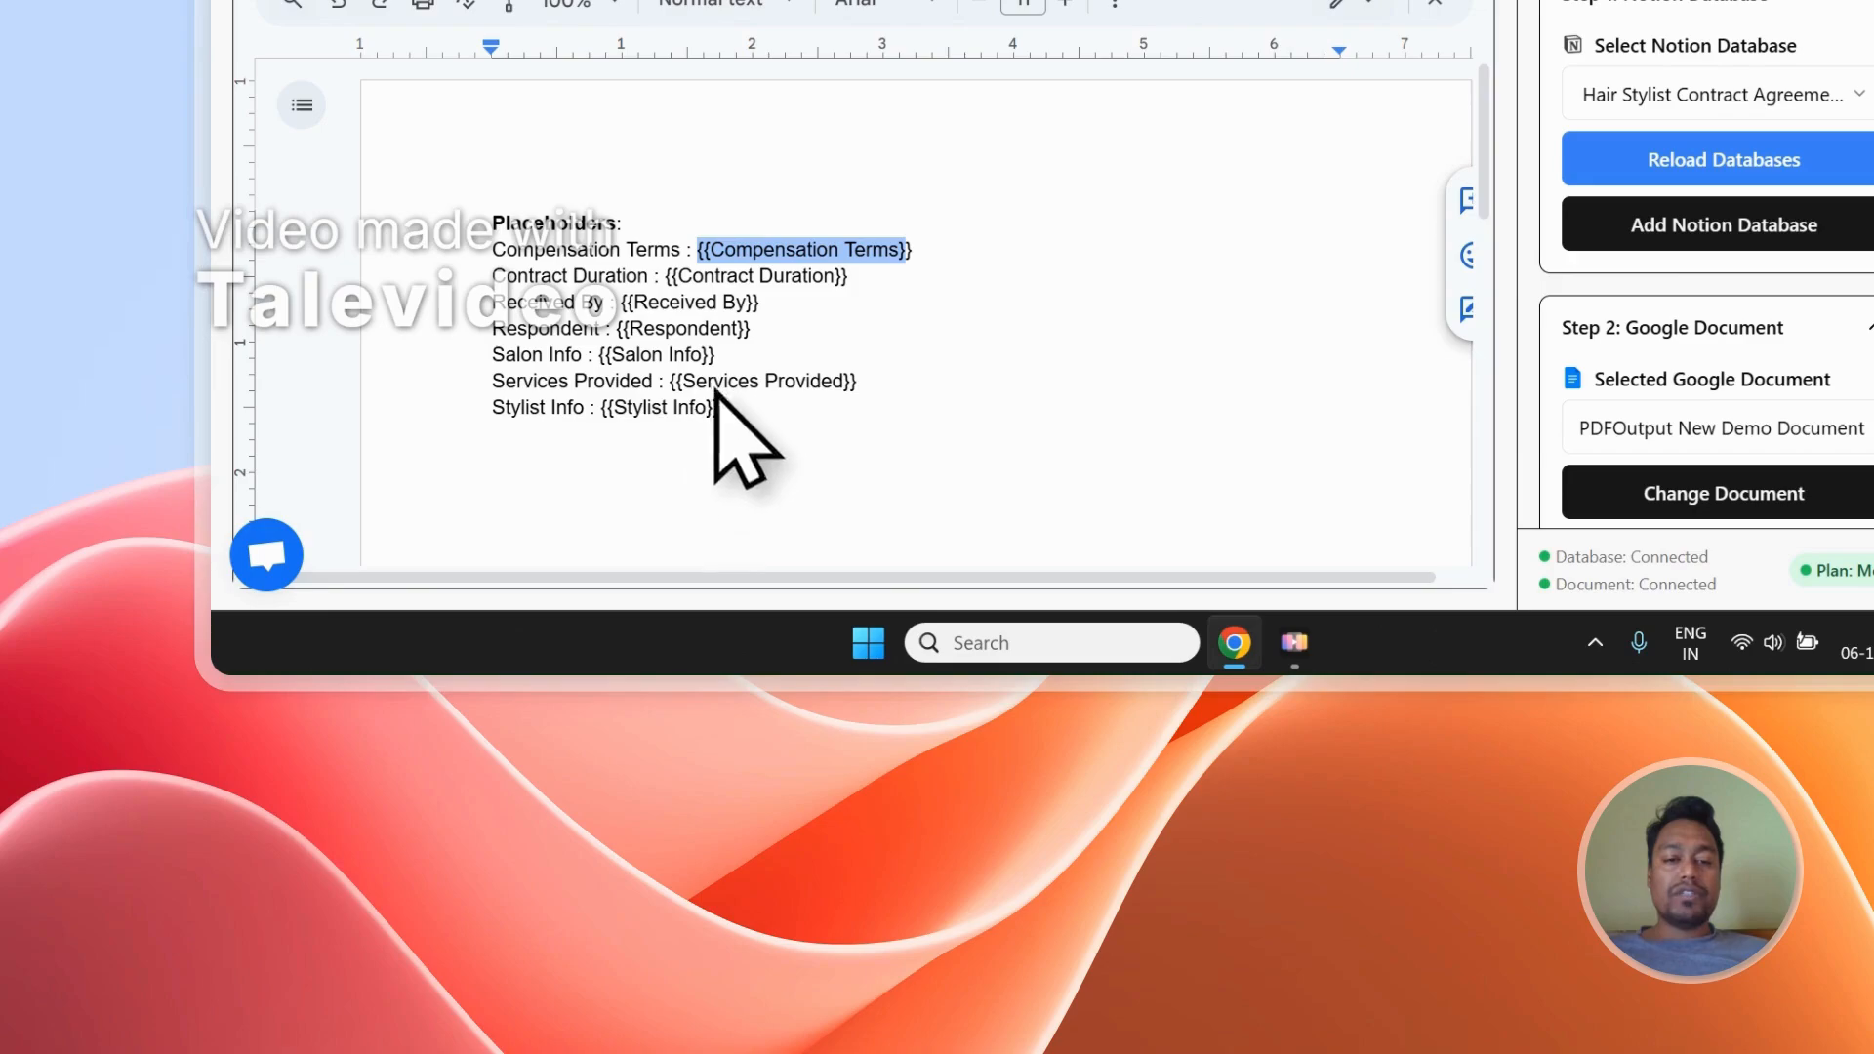
pyautogui.click(762, 190)
pyautogui.scroll(-1, 590, 624)
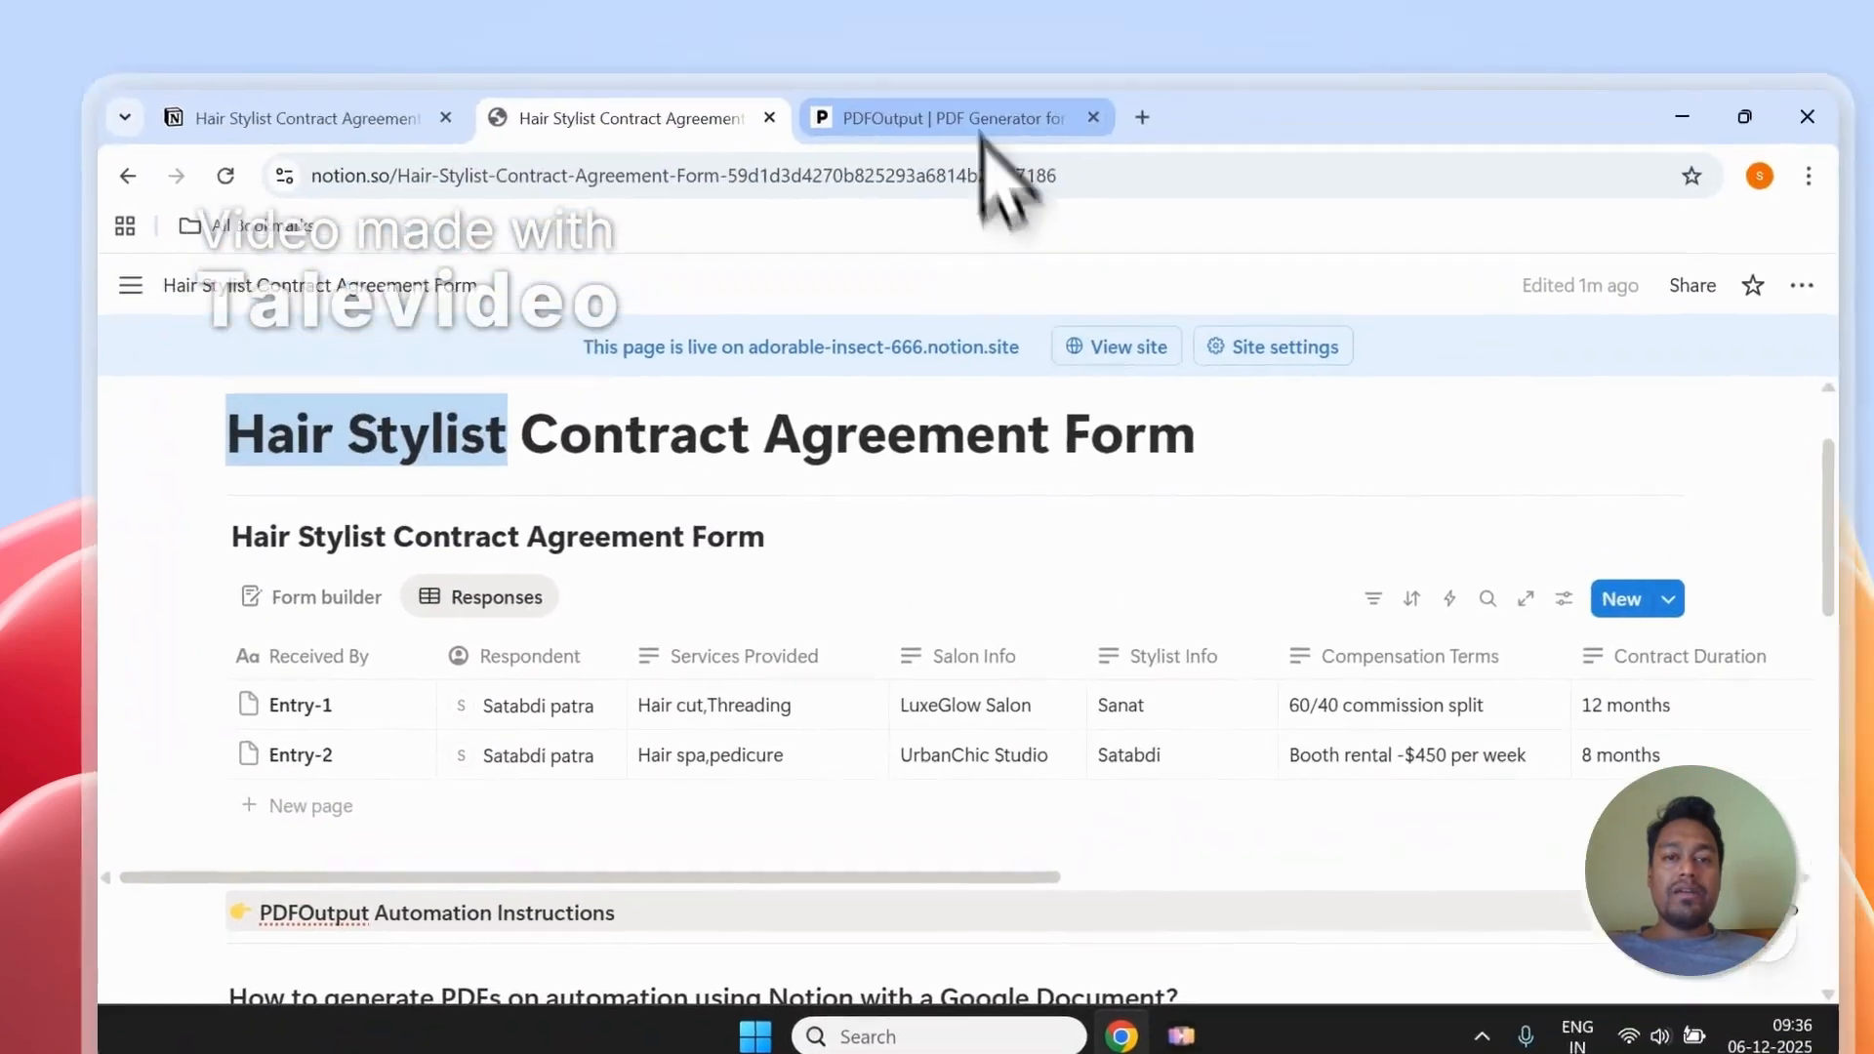
pyautogui.click(987, 119)
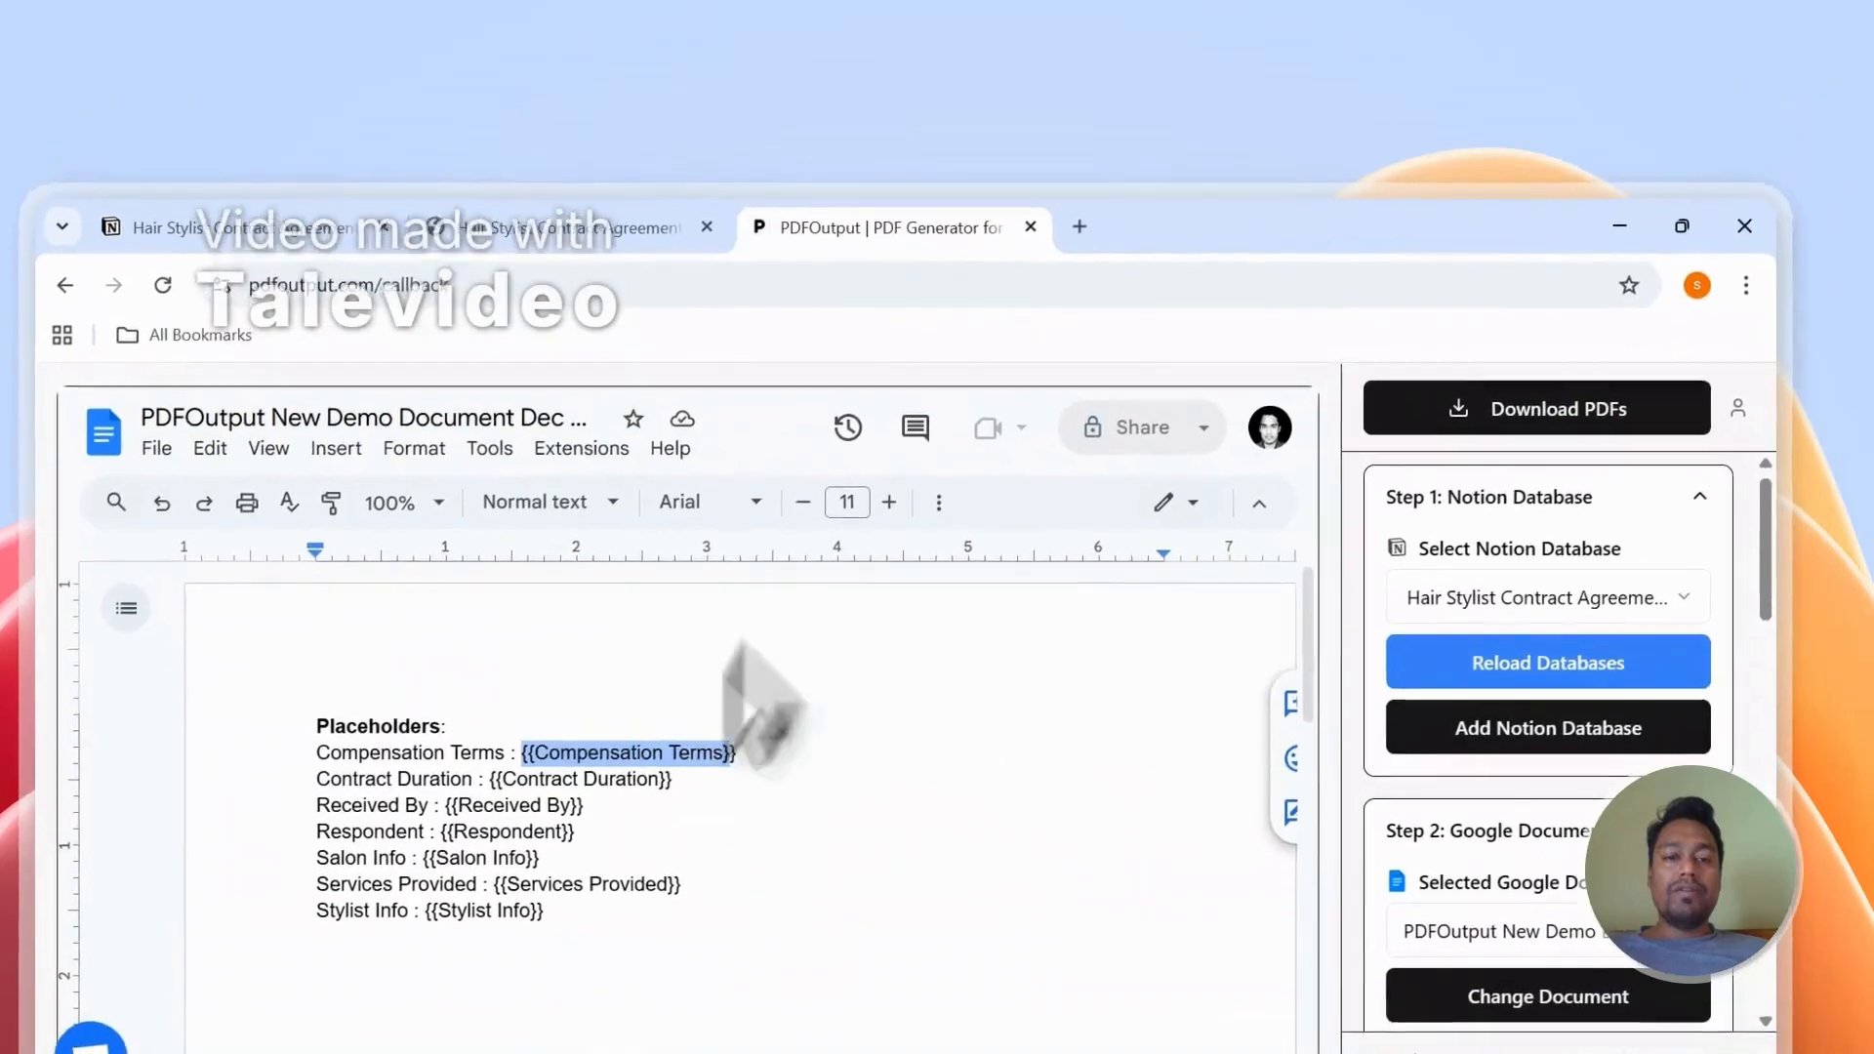
pyautogui.moveTo(727, 766); pyautogui.dragTo(543, 771)
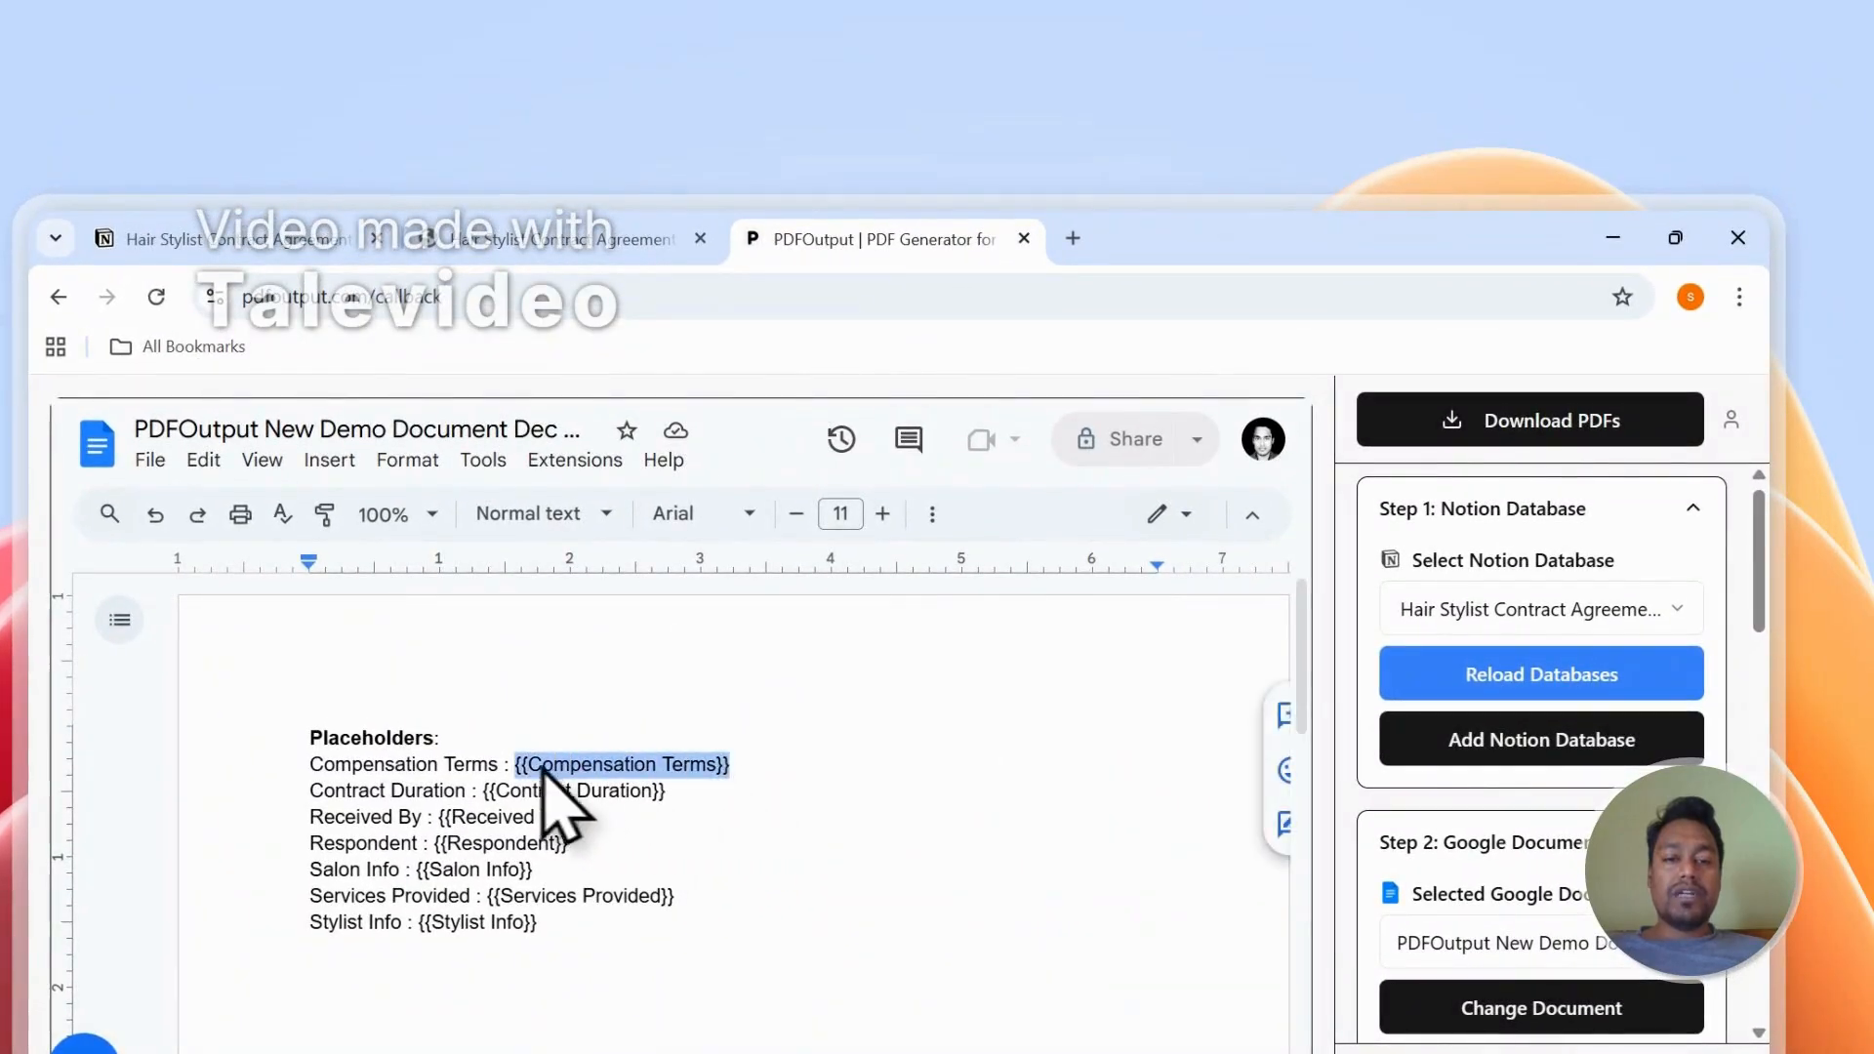
pyautogui.click(649, 239)
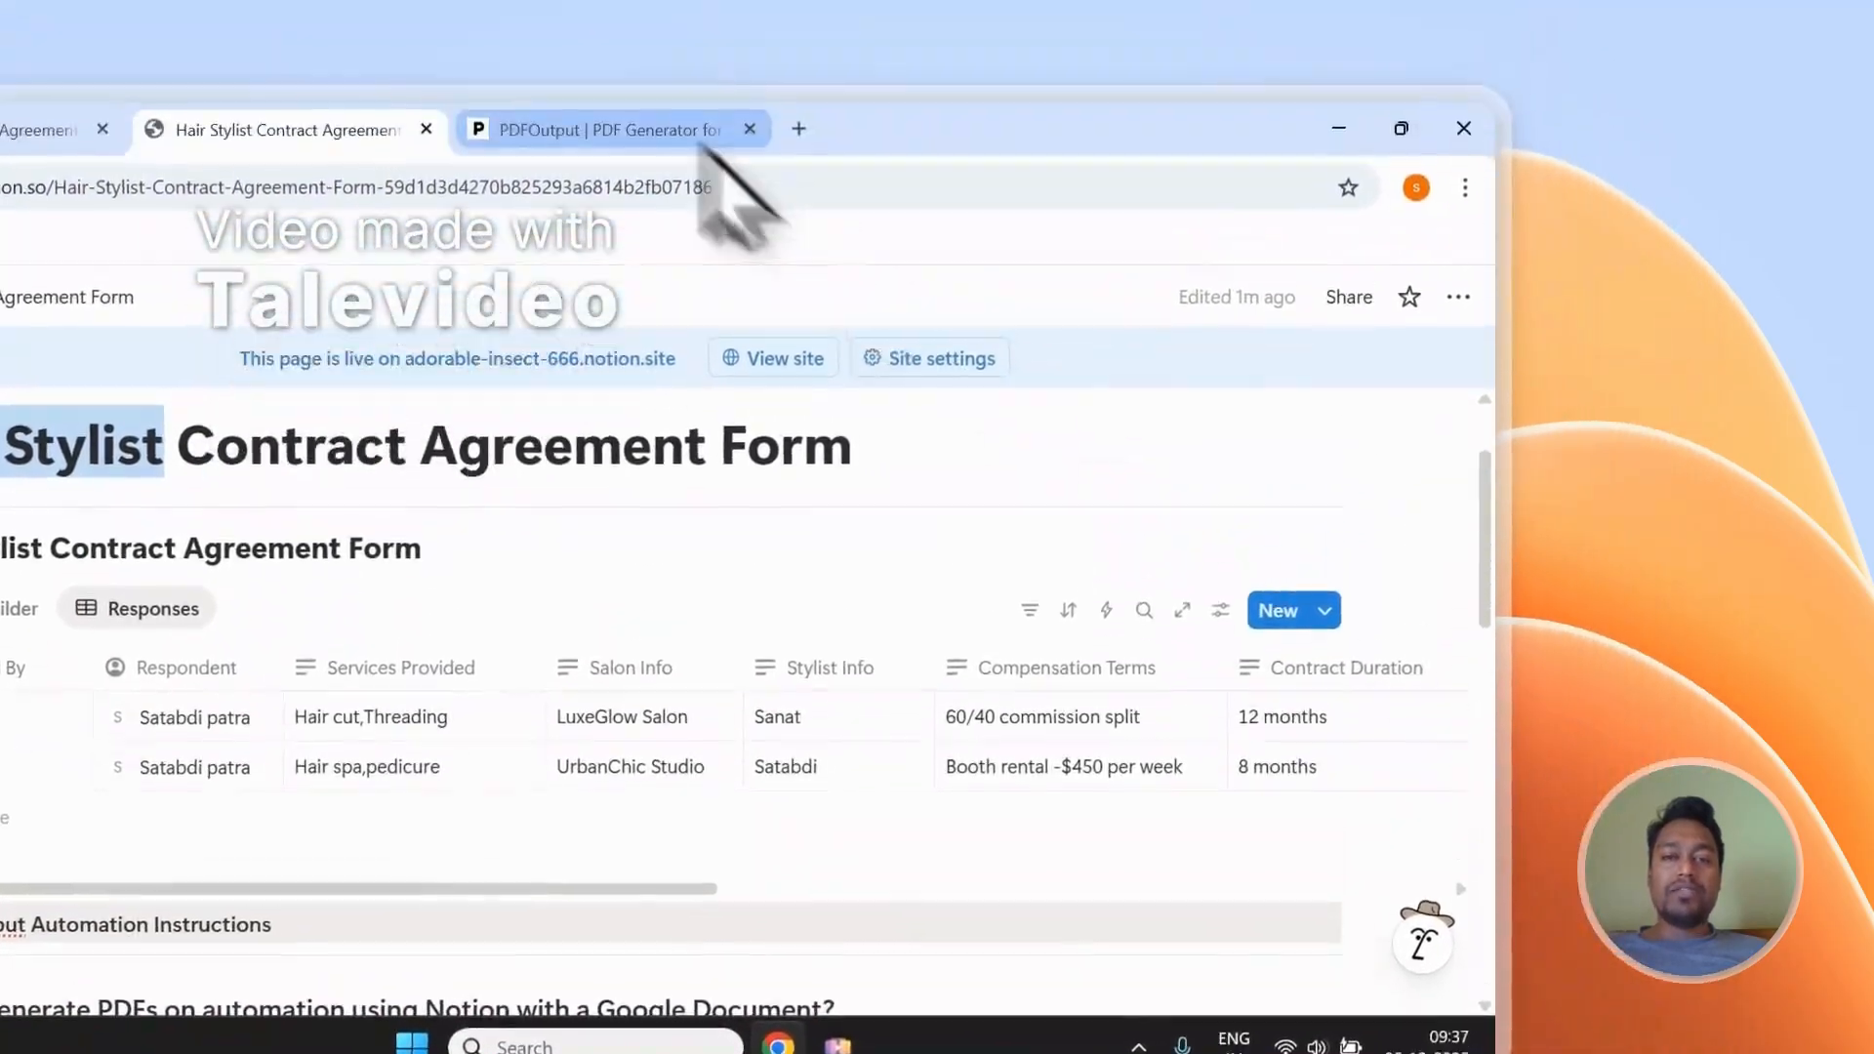
# Step: Switch back to PDFOutput and check the {{Received By}} and {{Respondent}} placeholders in the Google document
pyautogui.click(699, 142)
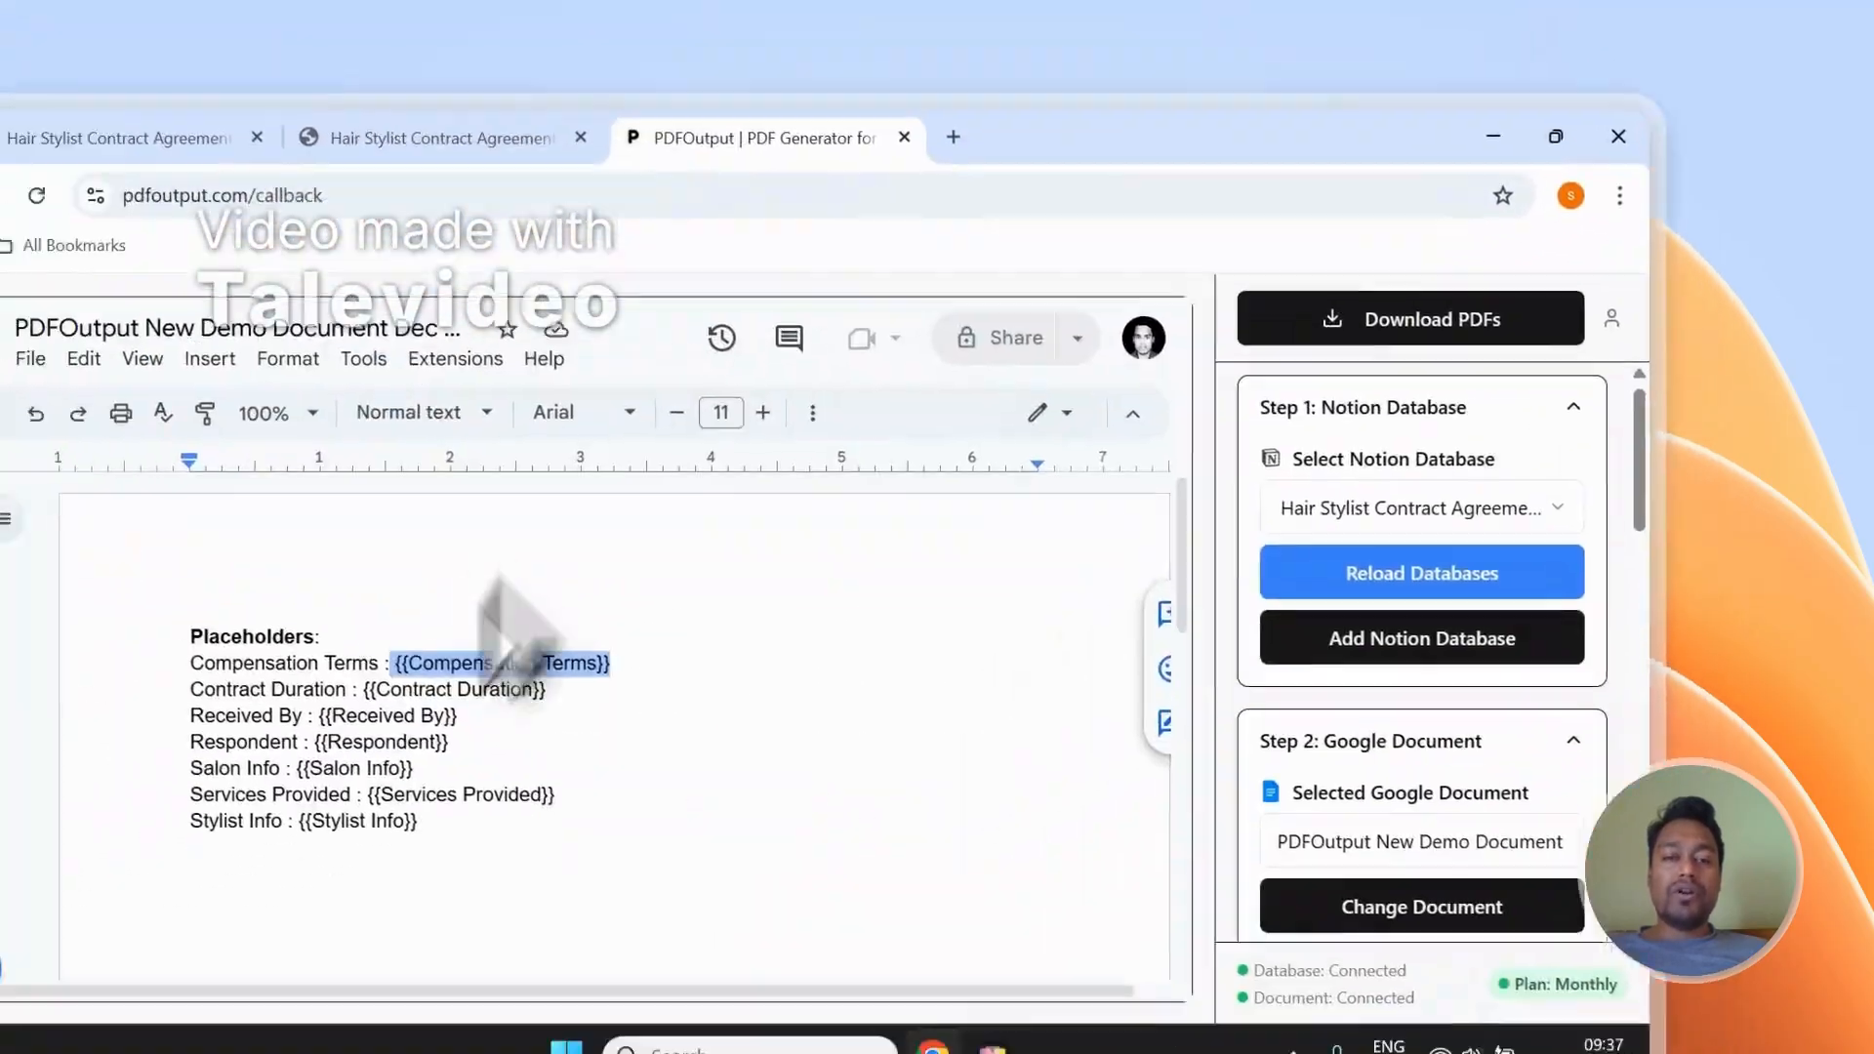
pyautogui.moveTo(622, 553); pyautogui.dragTo(755, 559)
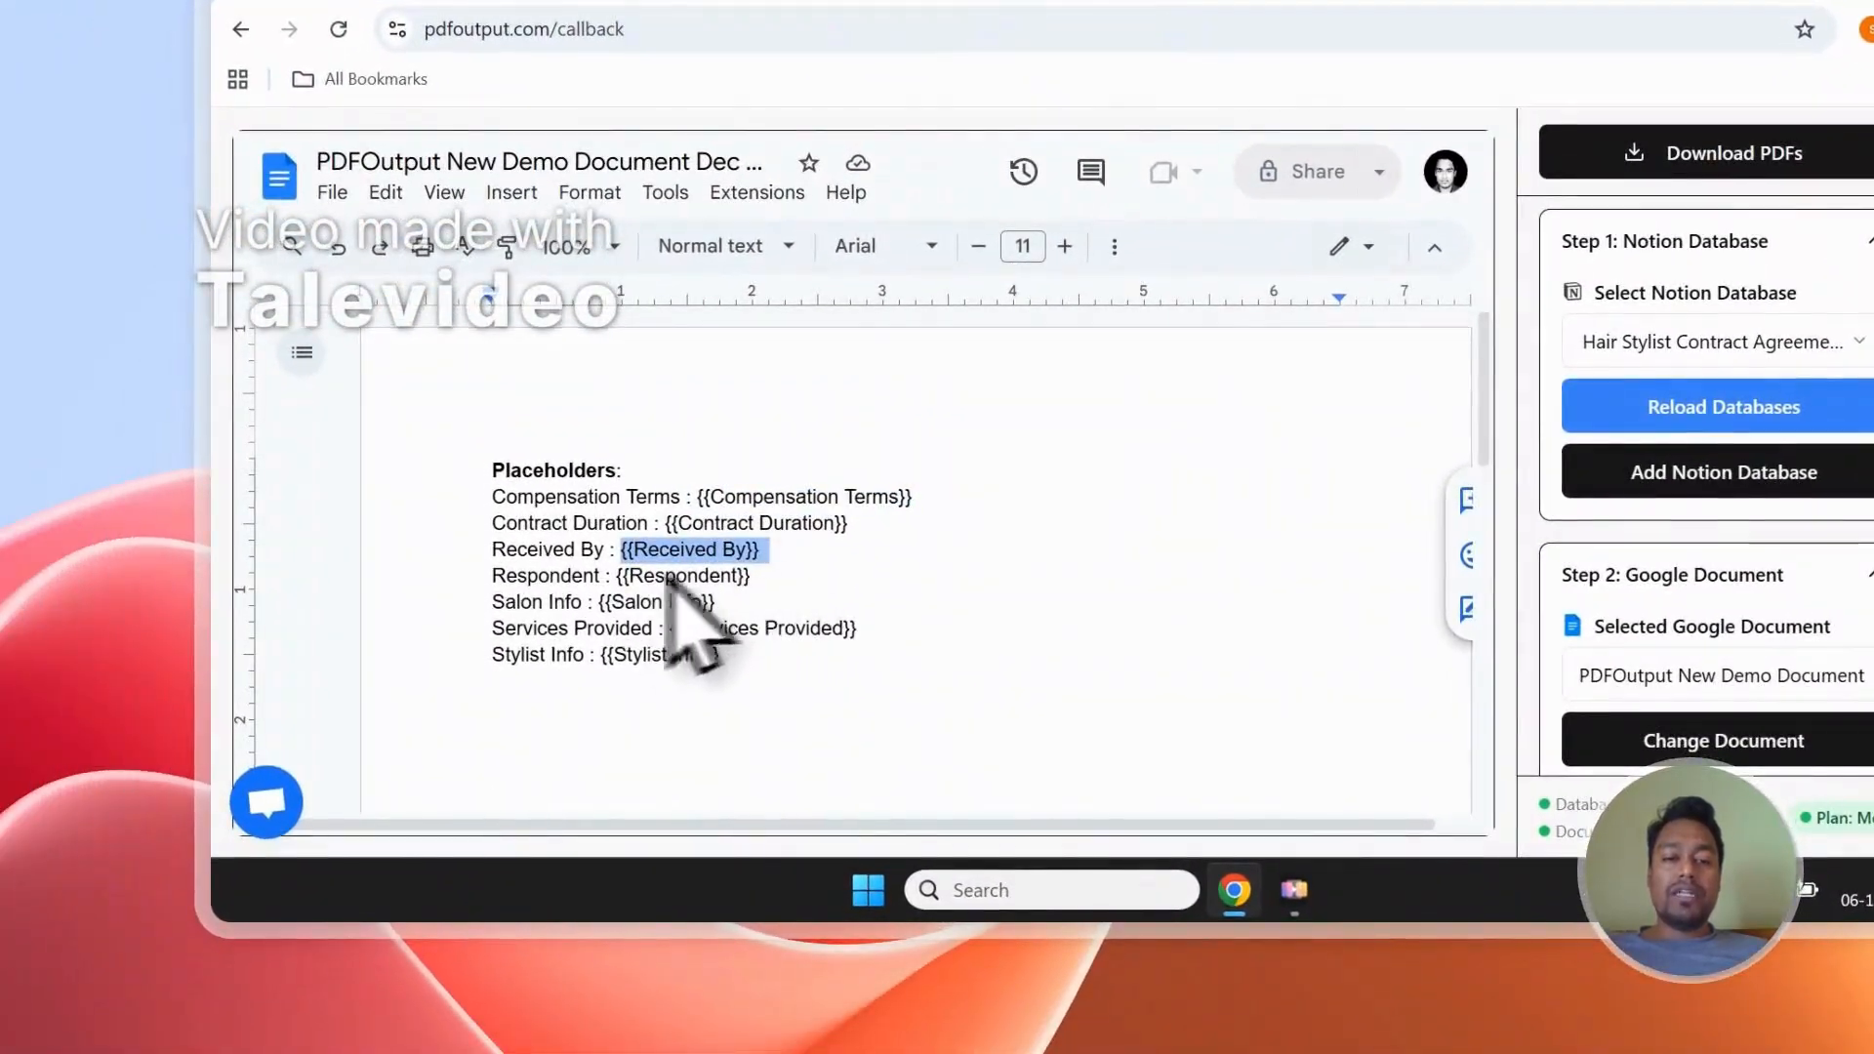
pyautogui.moveTo(616, 576); pyautogui.dragTo(758, 577)
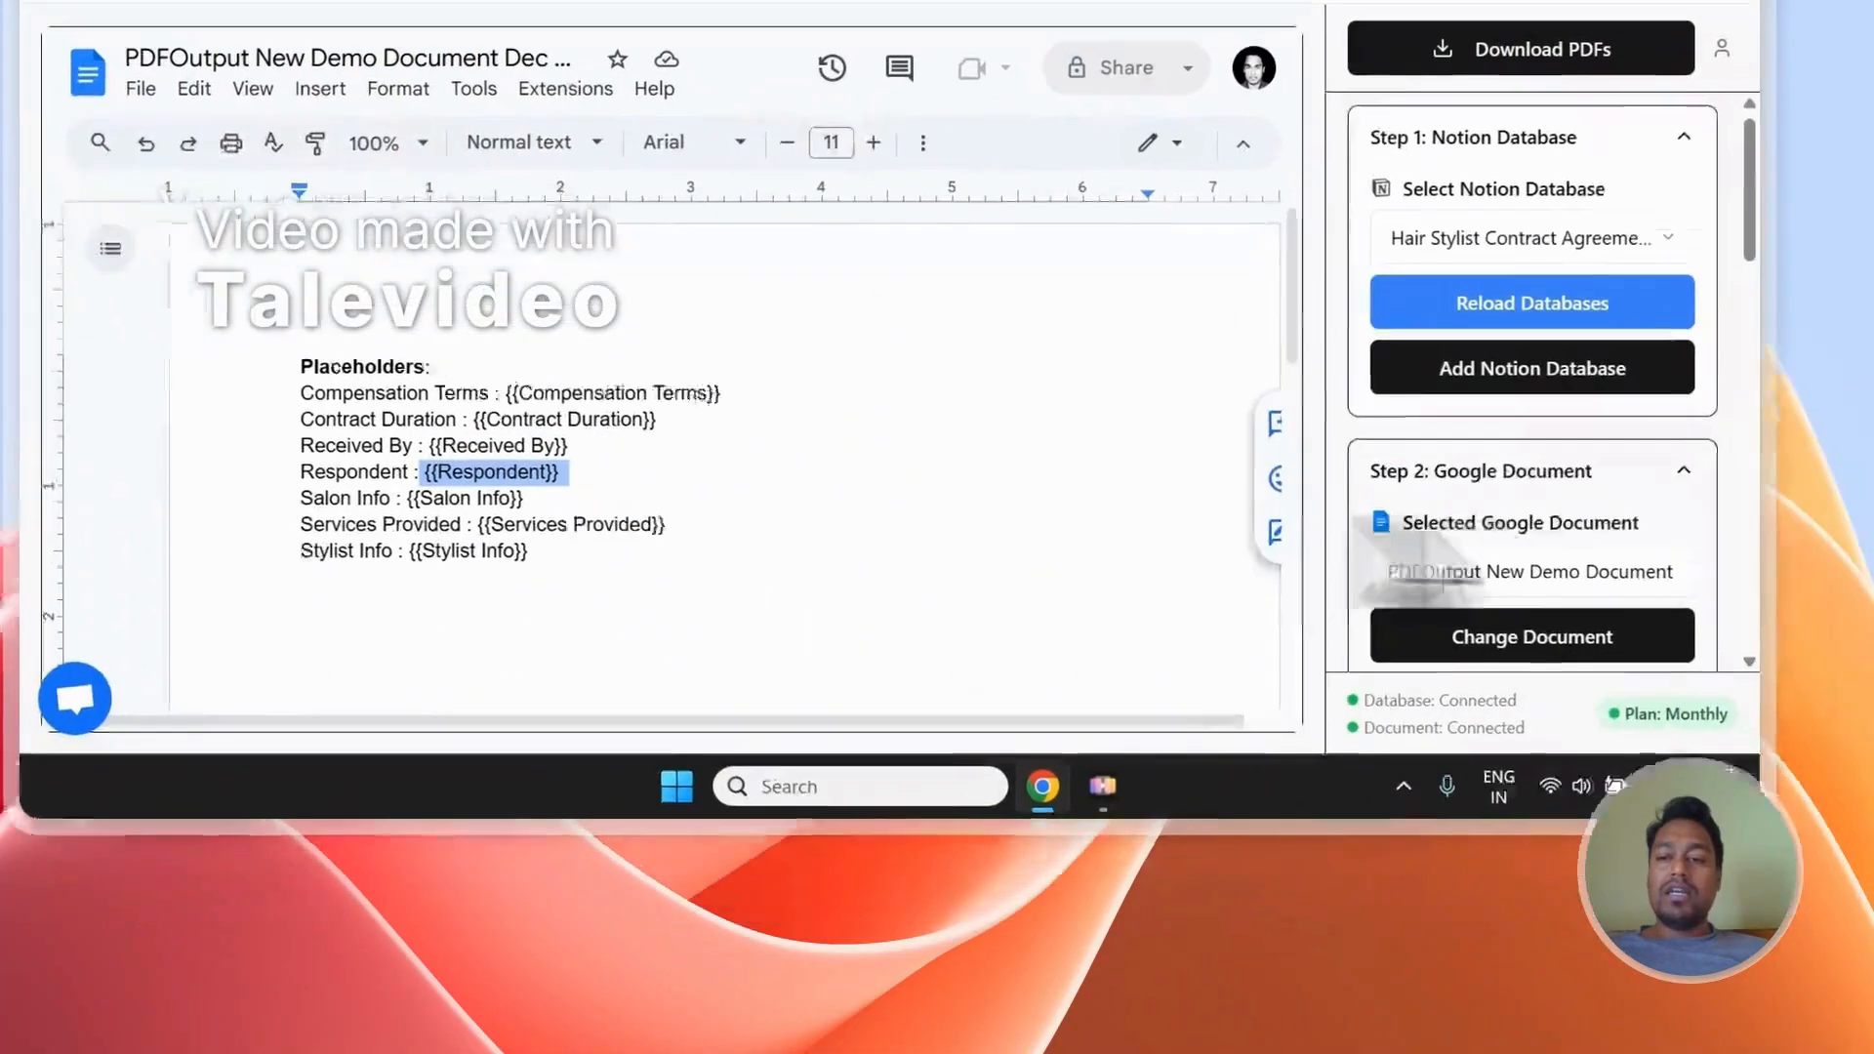
# Step: Copy the Contract Duration property tag and add the line "Contract Time - {{Contract Duration}}" below the placeholder list
pyautogui.scroll(-6, 1834, 586)
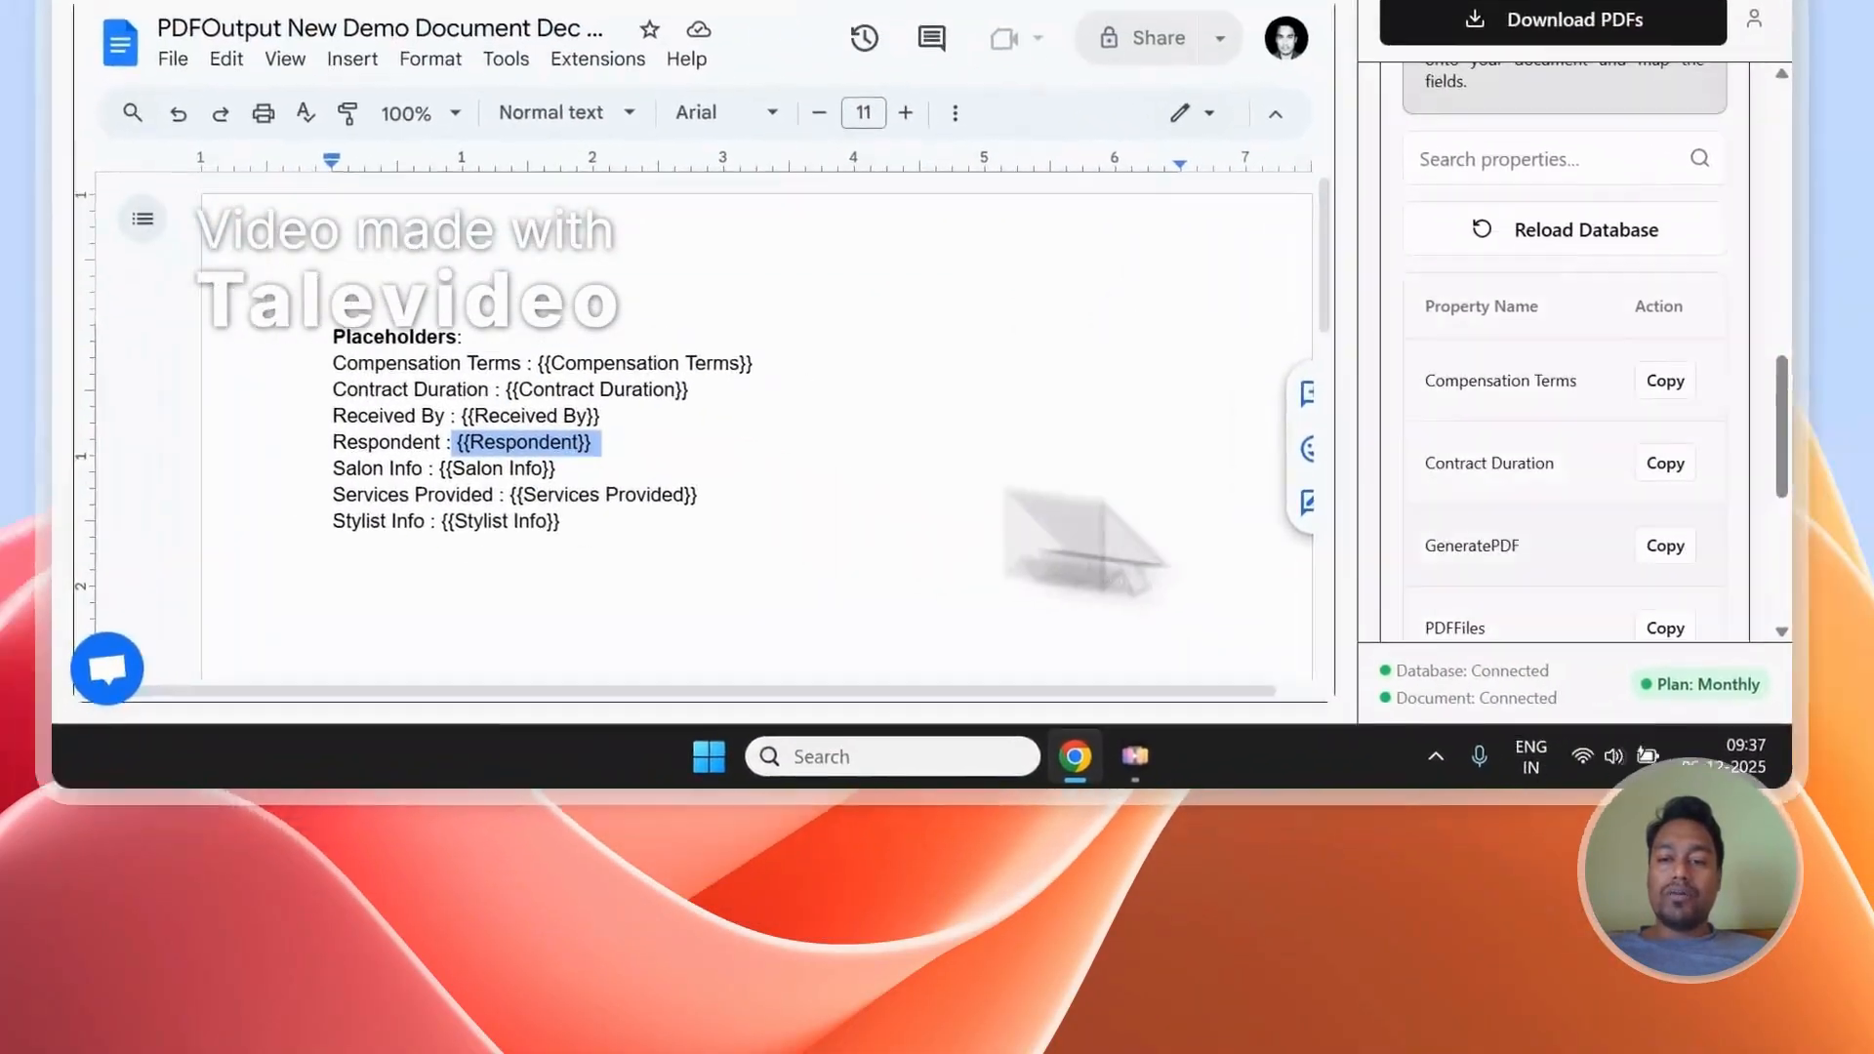
pyautogui.scroll(-1, 1264, 381)
pyautogui.moveTo(1129, 214); pyautogui.dragTo(1260, 215)
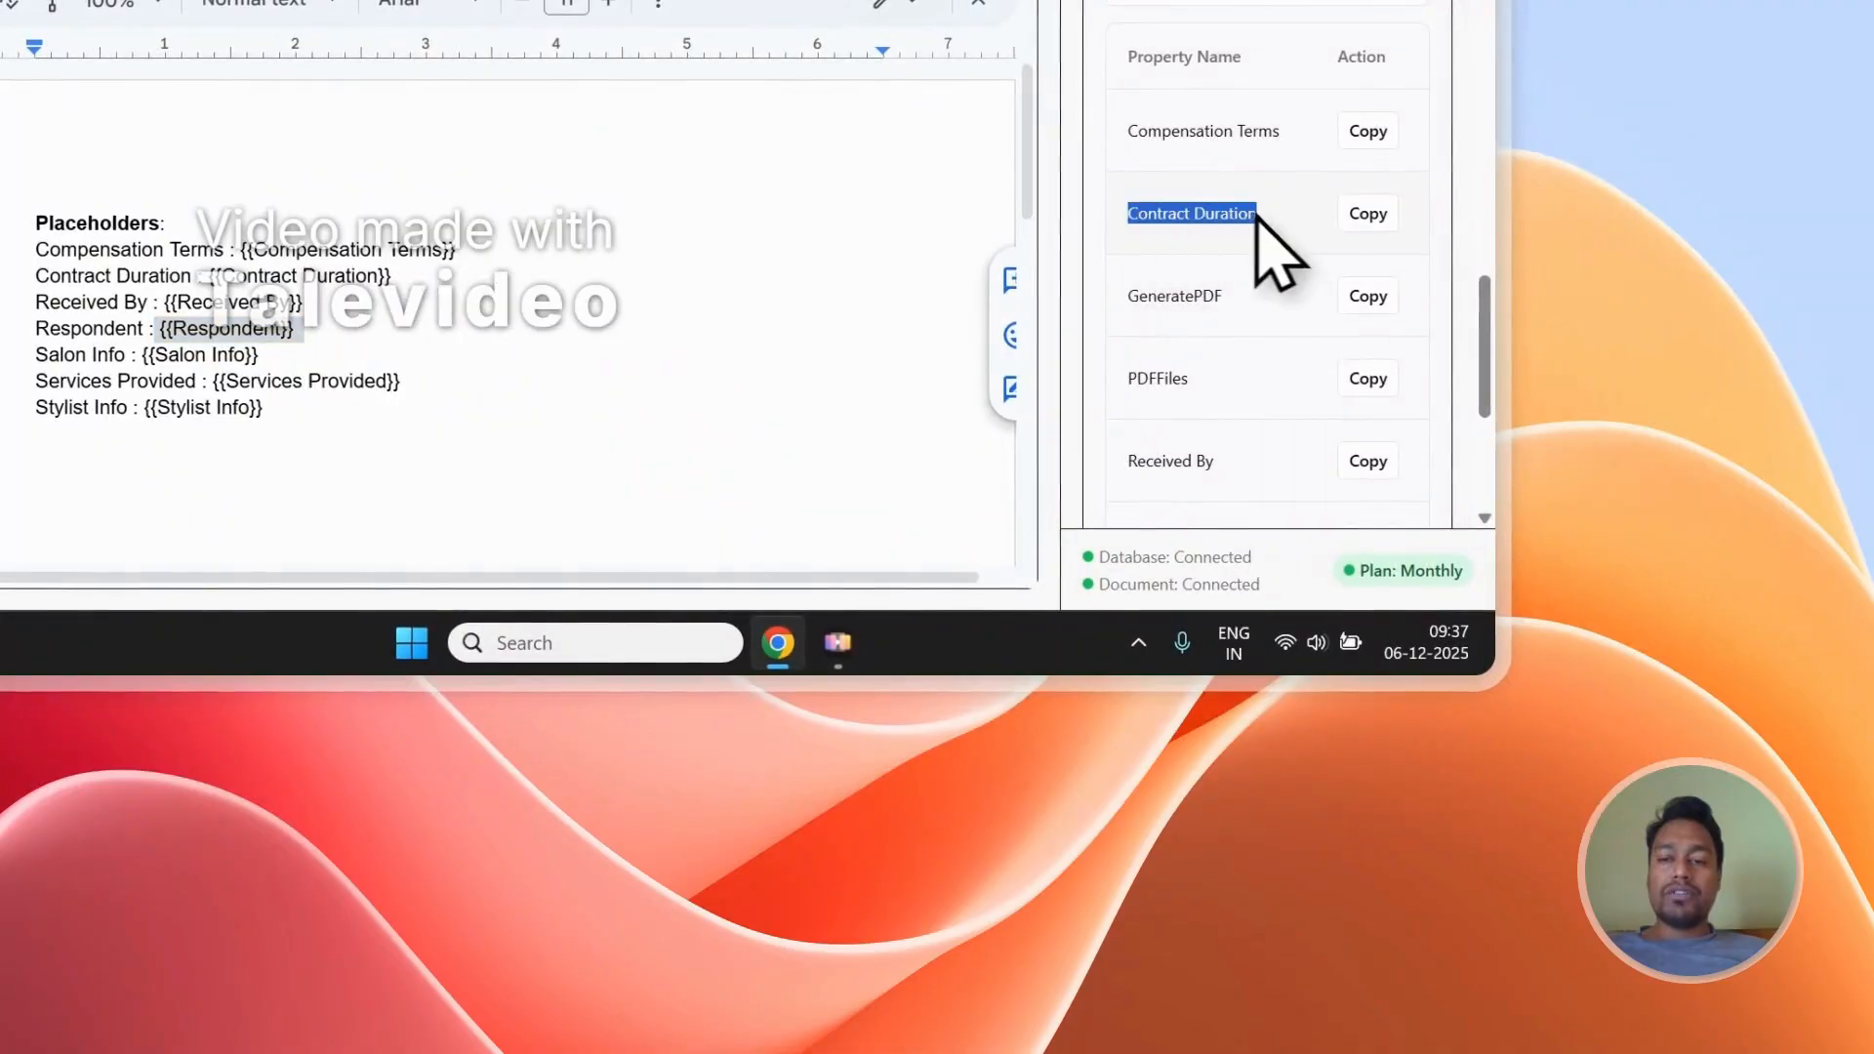
pyautogui.click(1376, 227)
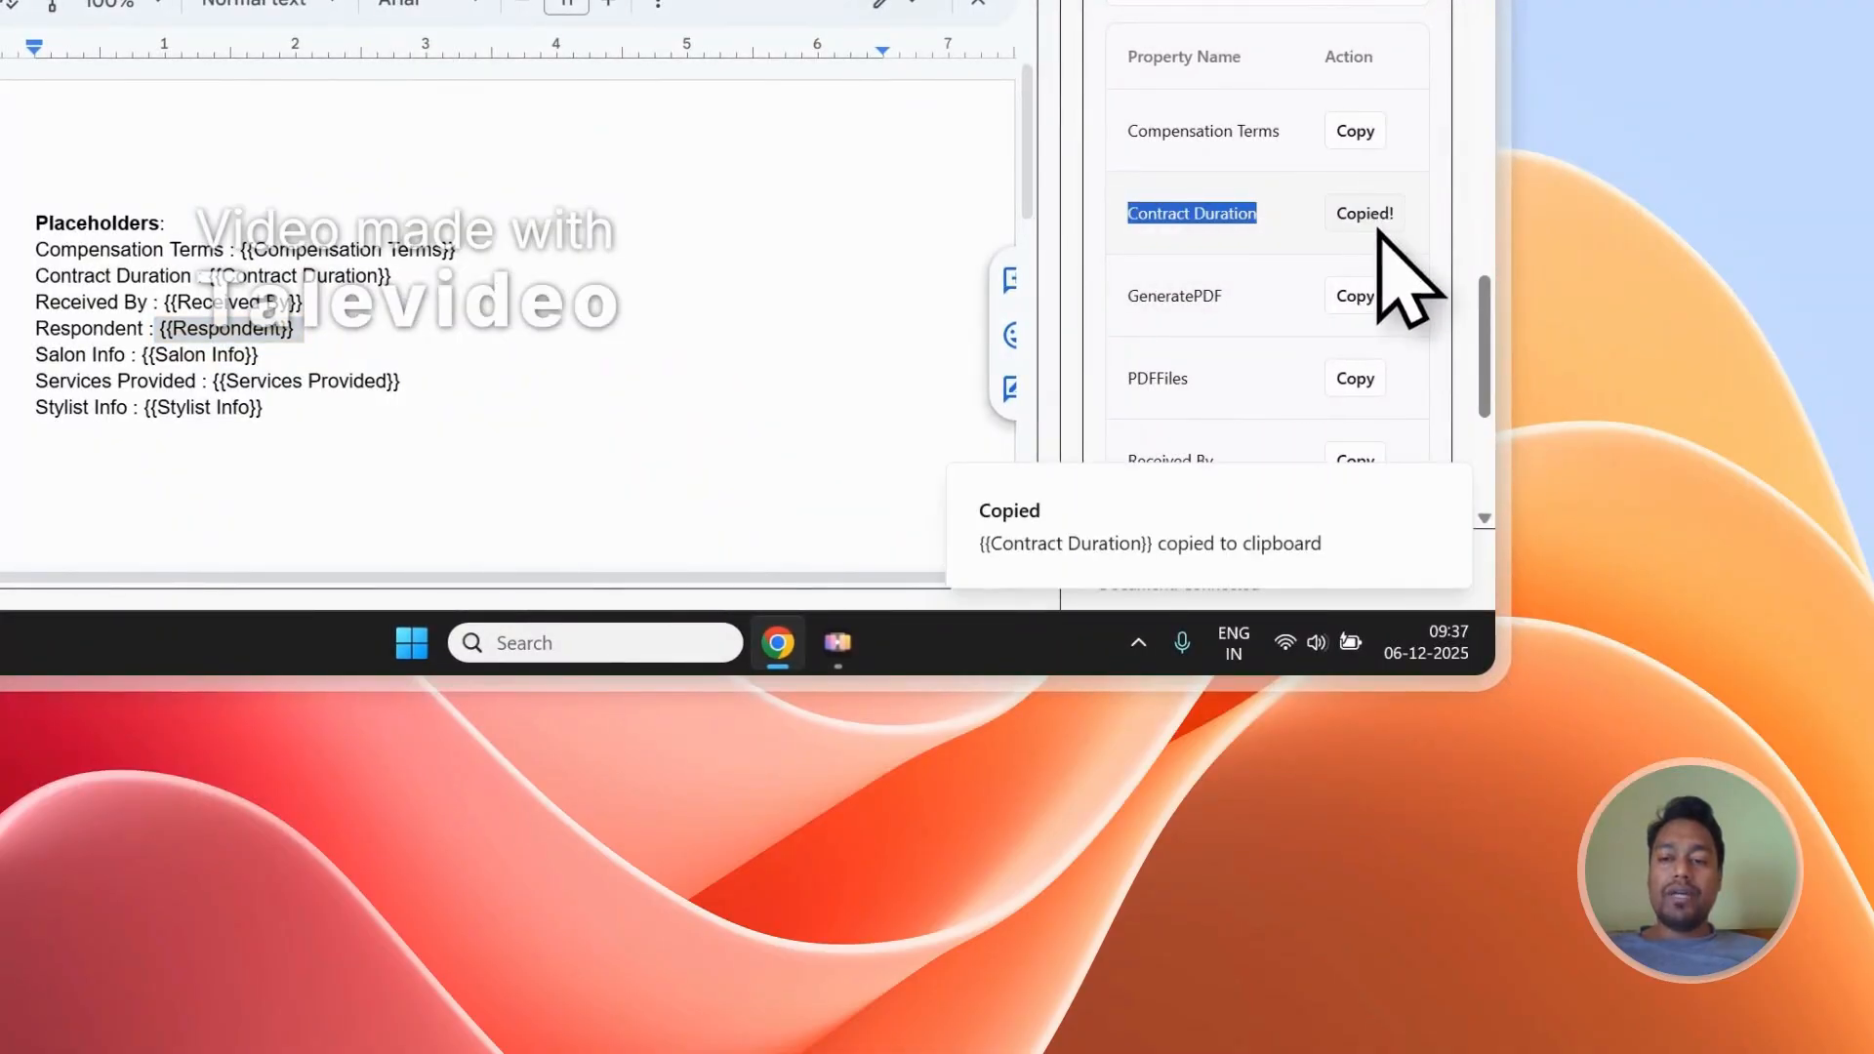
pyautogui.click(319, 496)
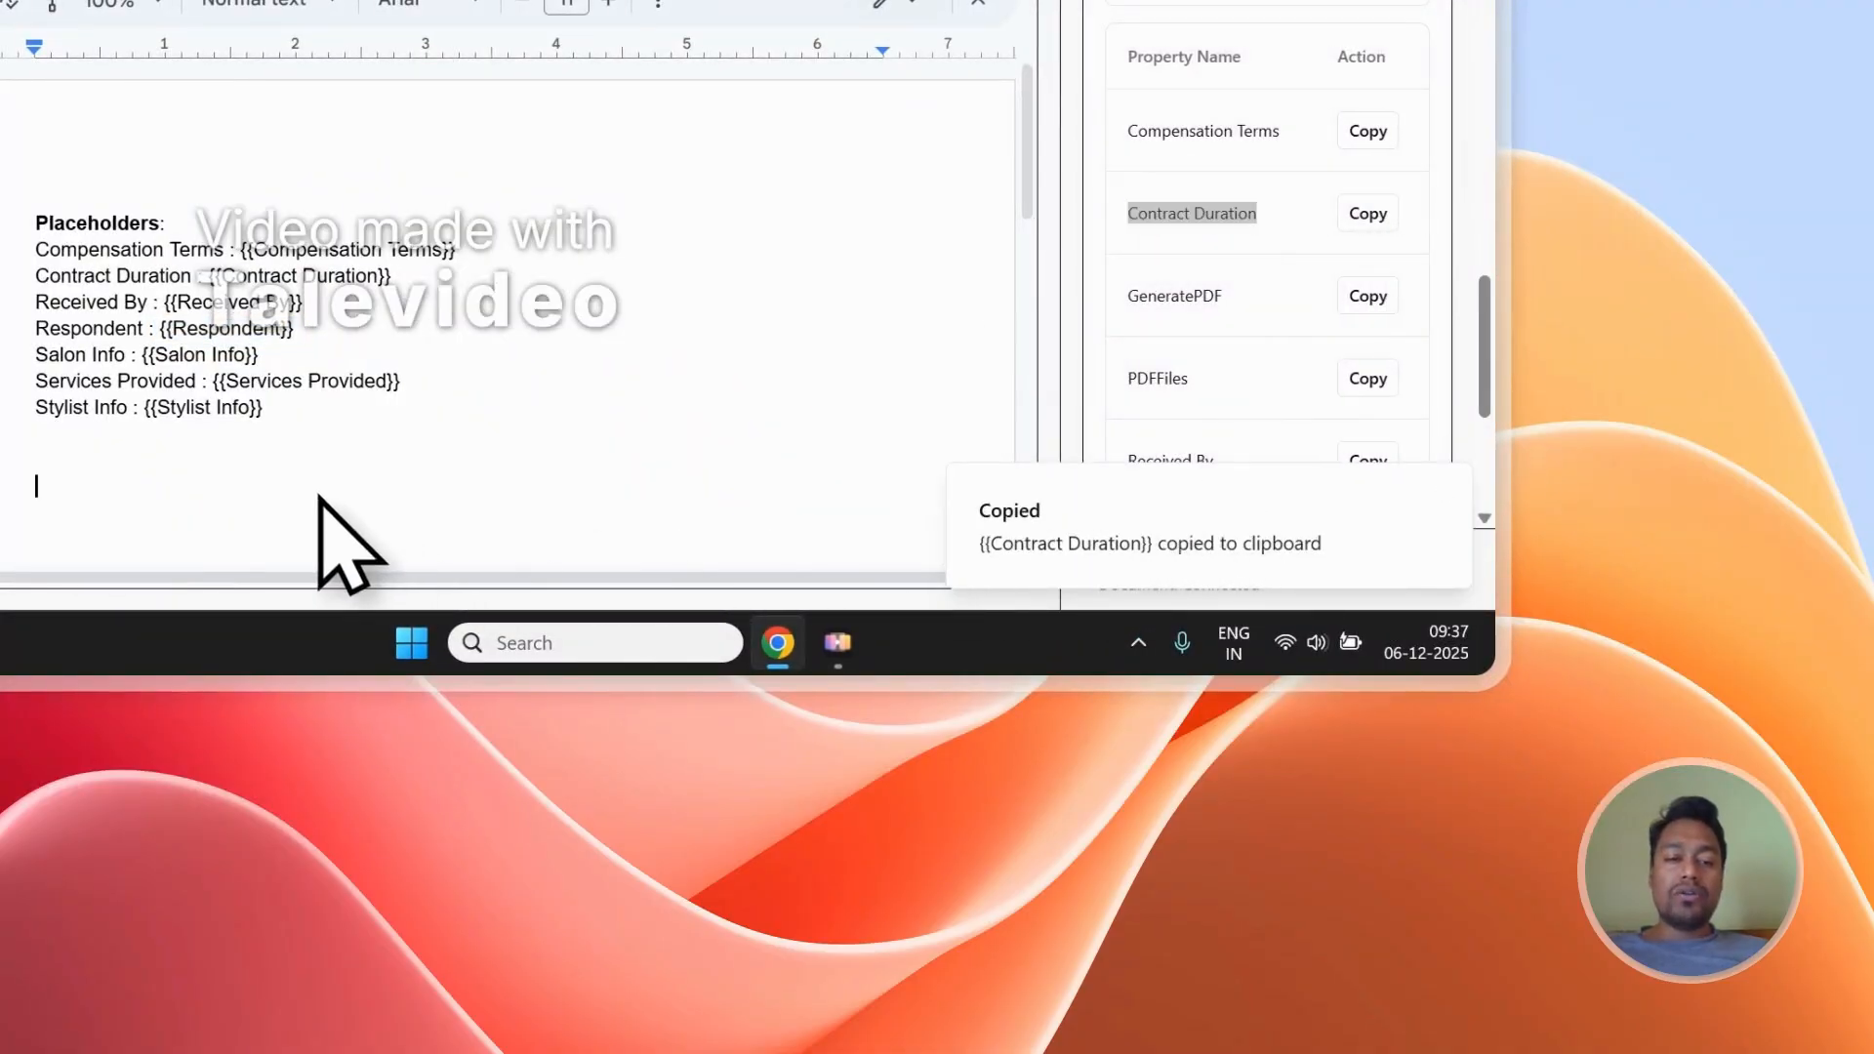
pyautogui.write('Contr')
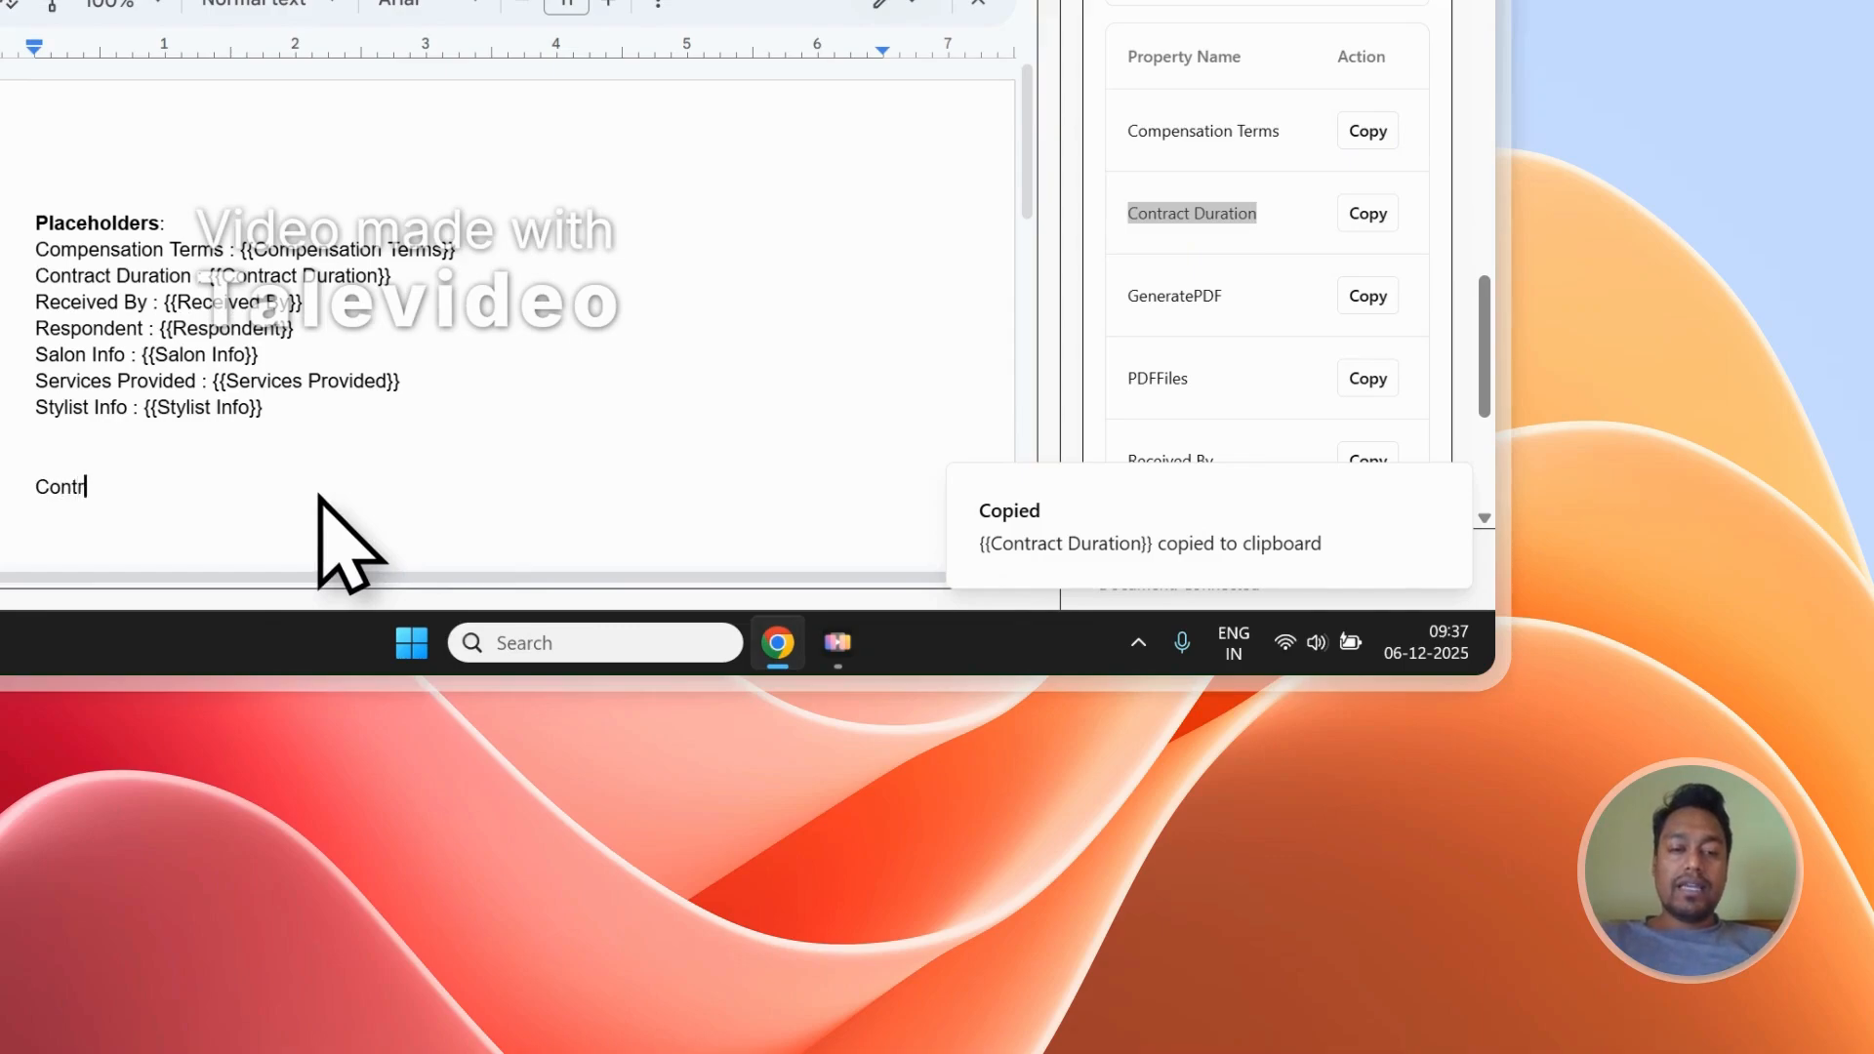
pyautogui.write('act Time -')
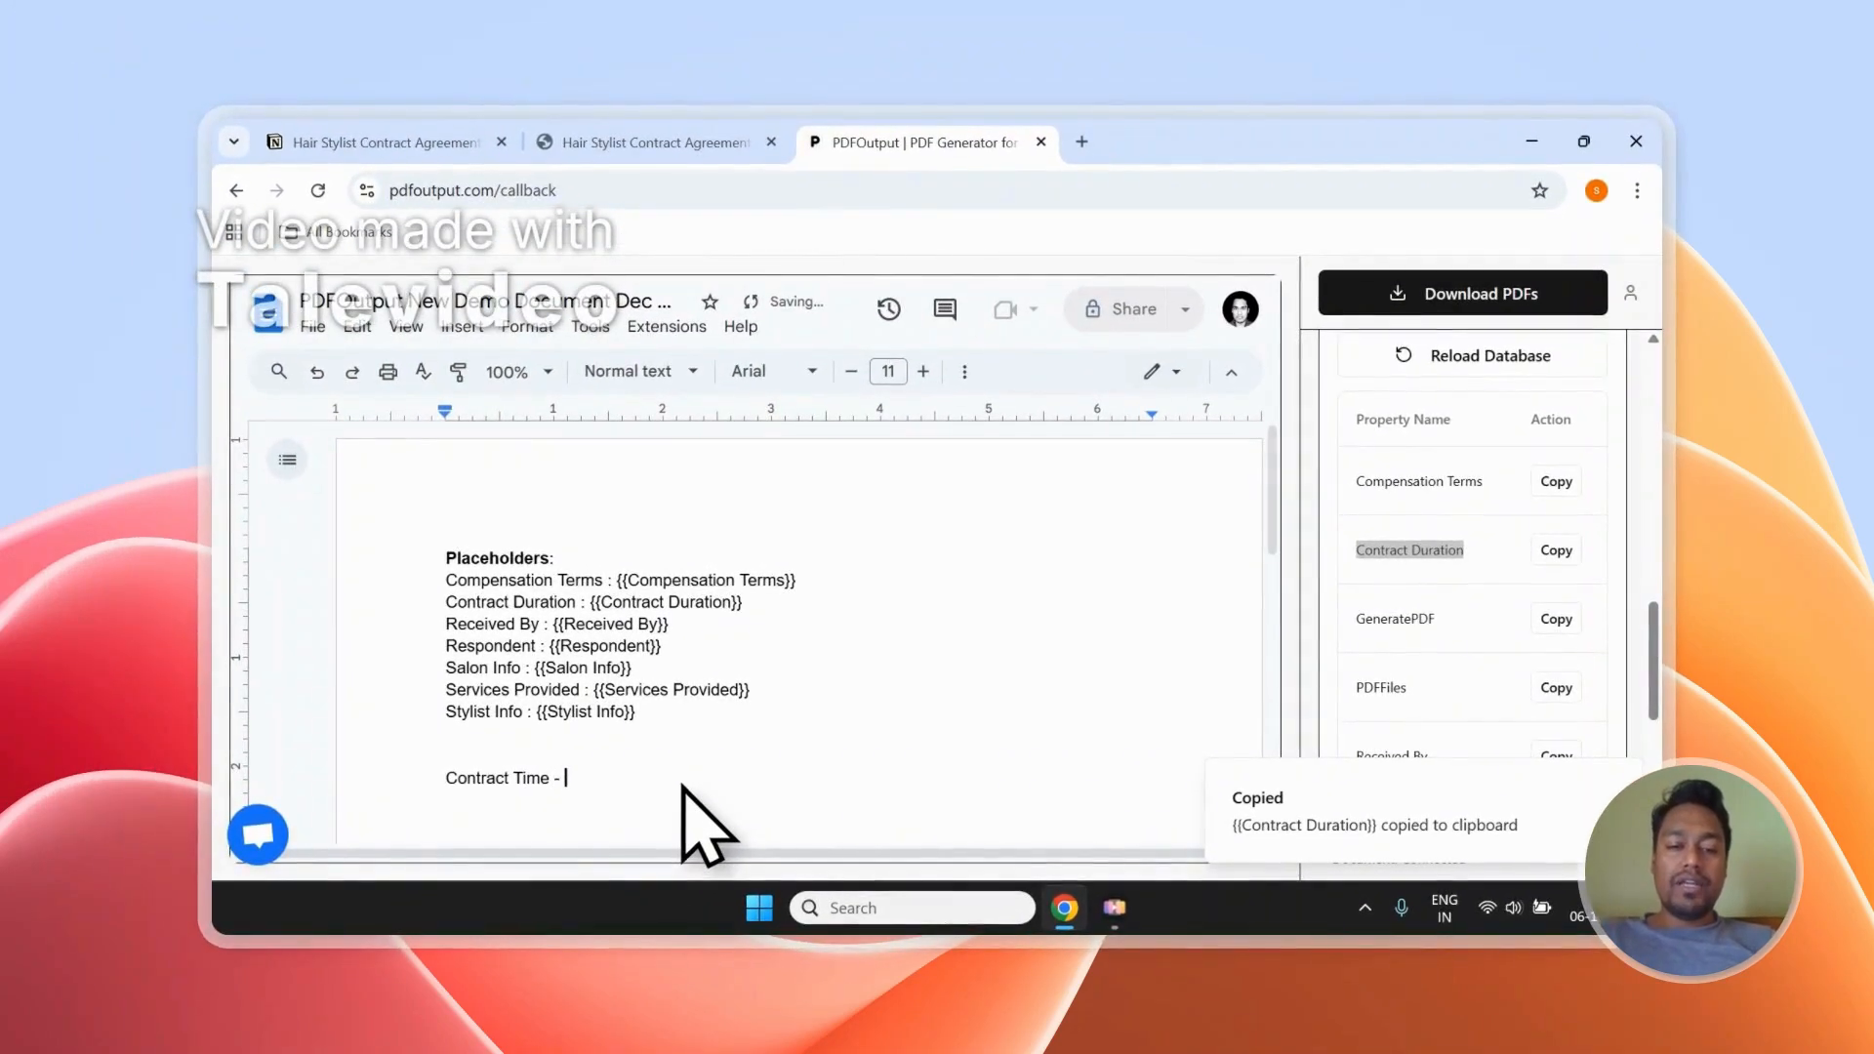
pyautogui.hotkey('ctrl', 'v')
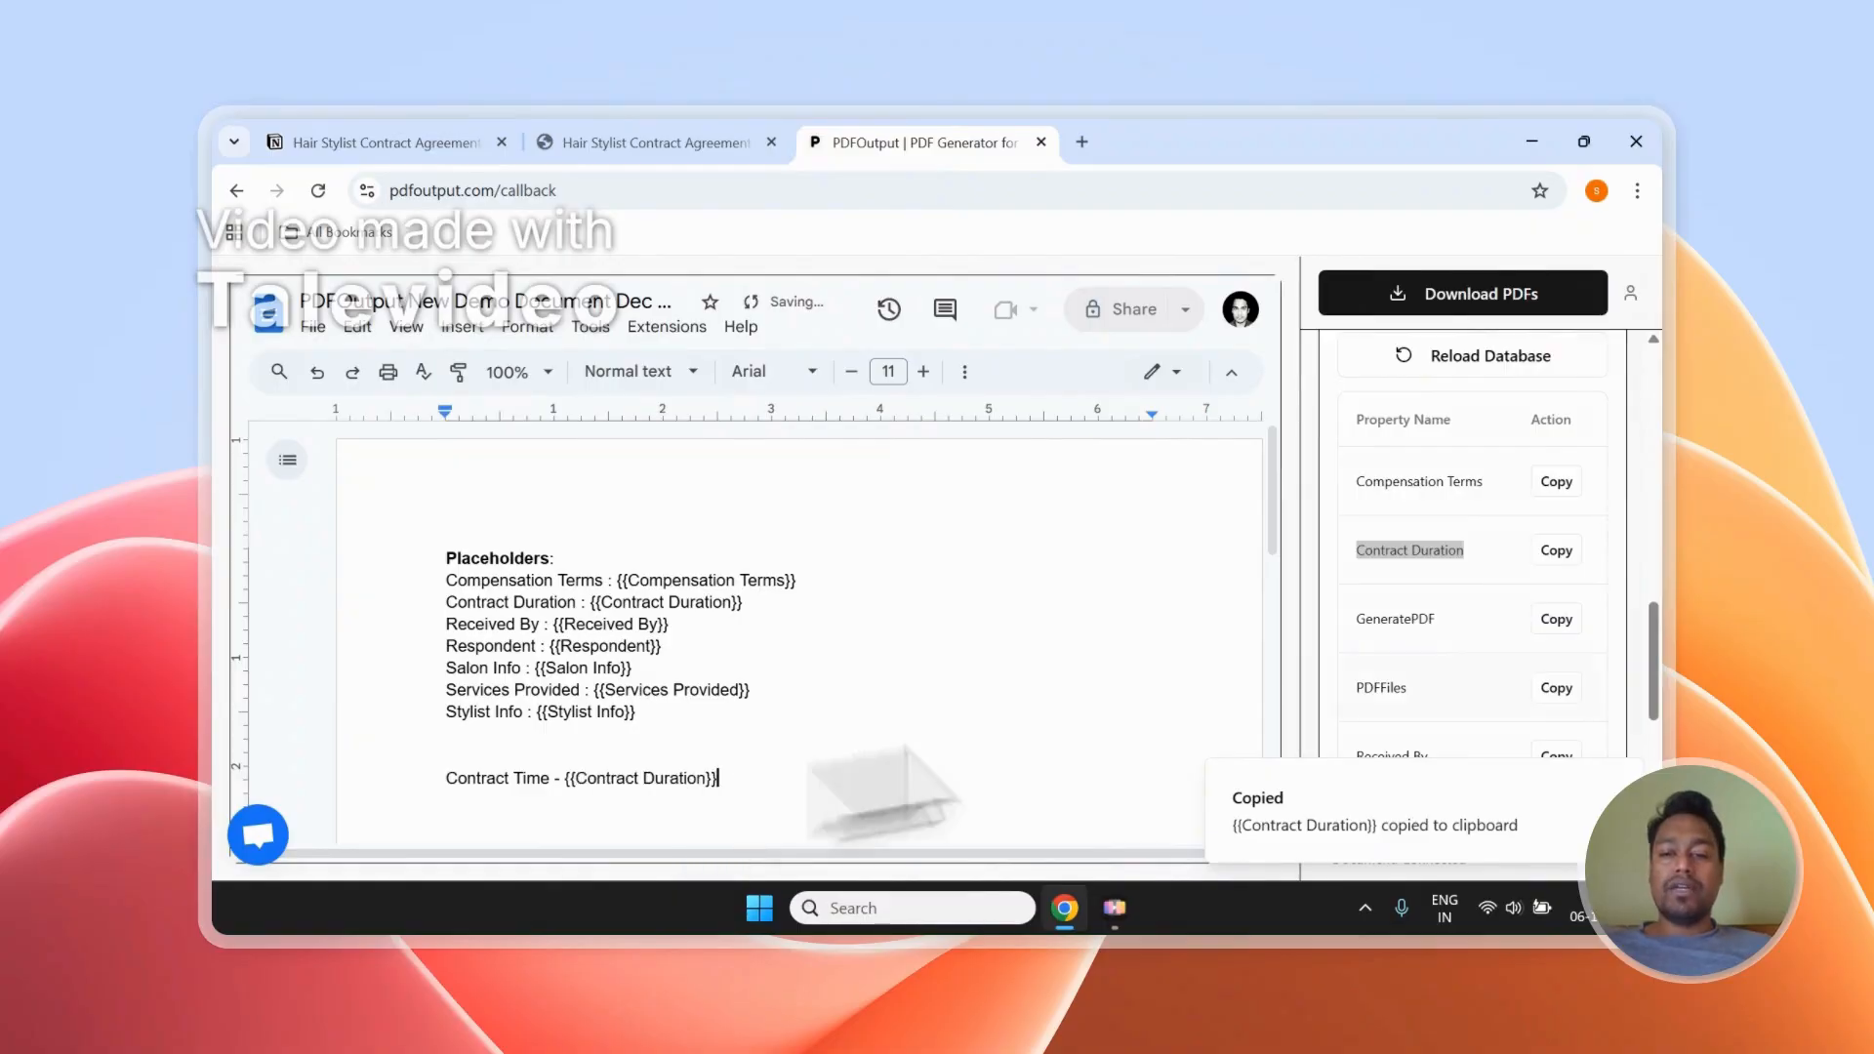
# Step: Review the mapping section's paste instructions and add the line "Received By - {{Received By}}" below the Contract Time line, using the copied property tag
pyautogui.scroll(3, 1502, 630)
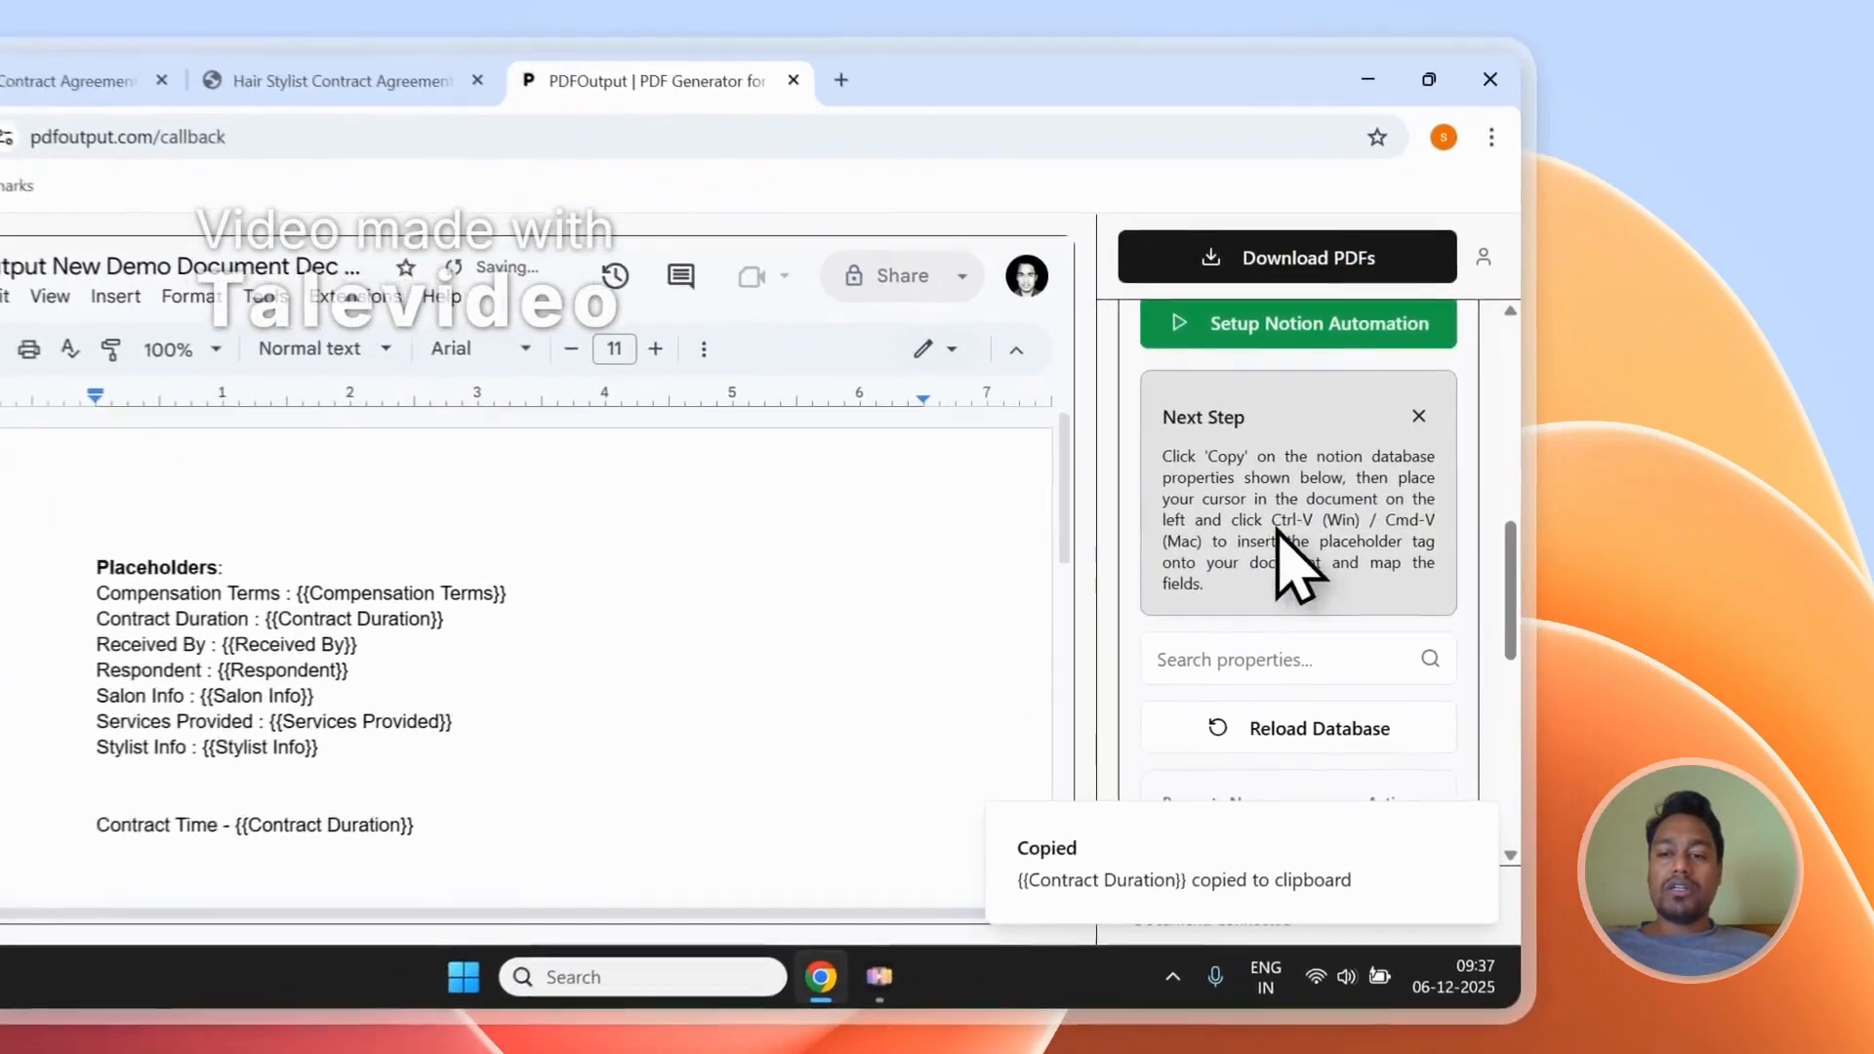
pyautogui.moveTo(1450, 518); pyautogui.dragTo(1391, 536)
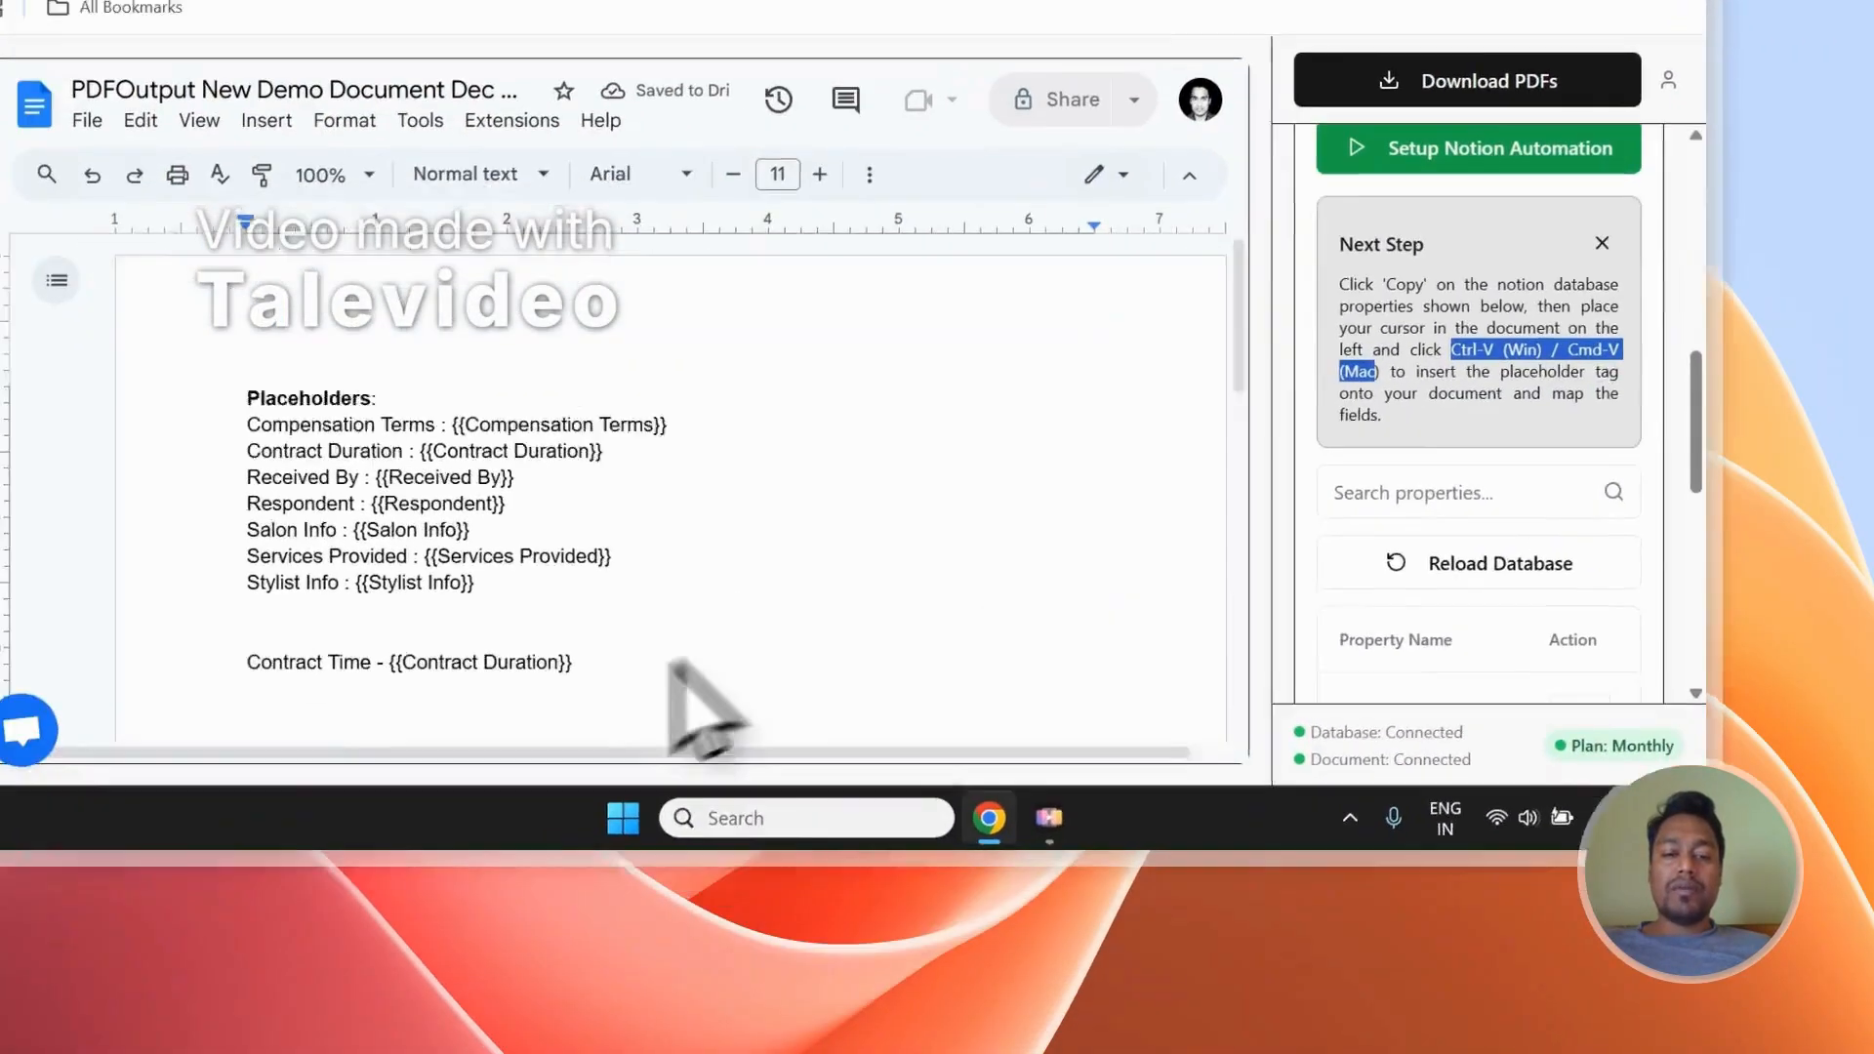
pyautogui.moveTo(363, 833); pyautogui.dragTo(207, 831)
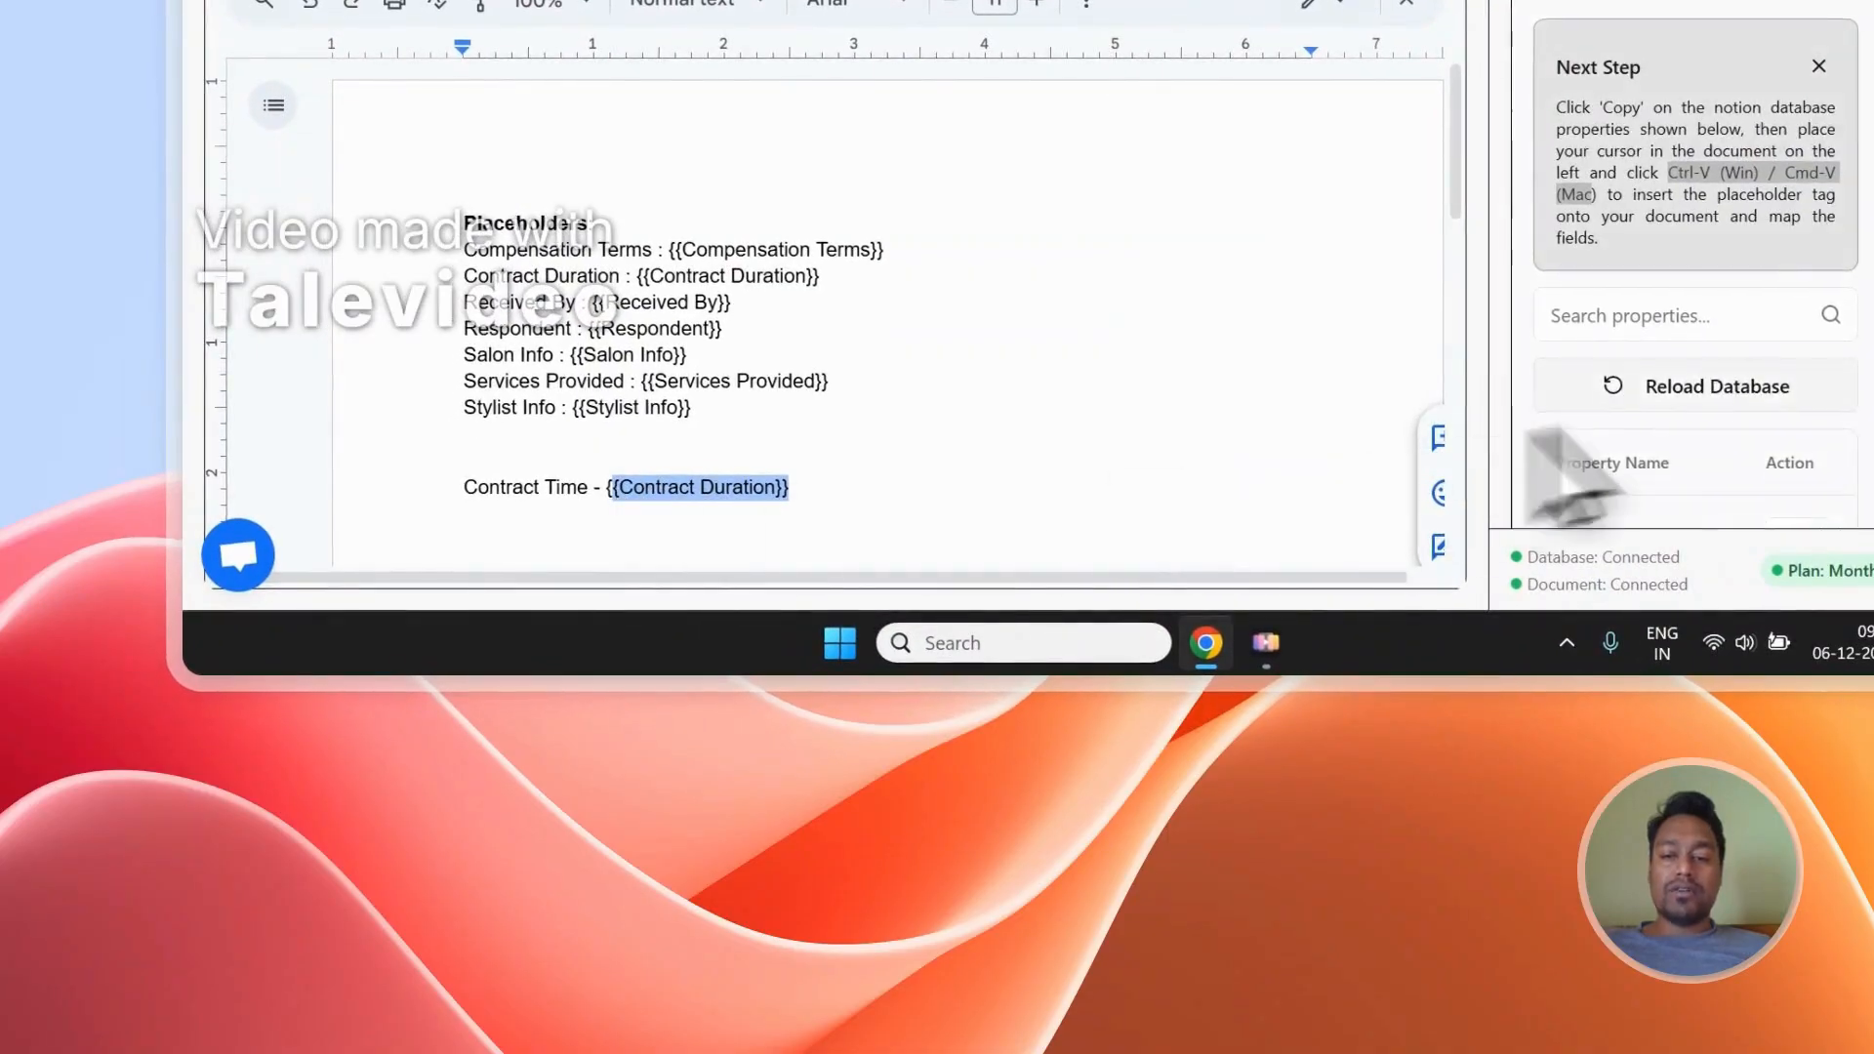
pyautogui.scroll(-5, 1664, 439)
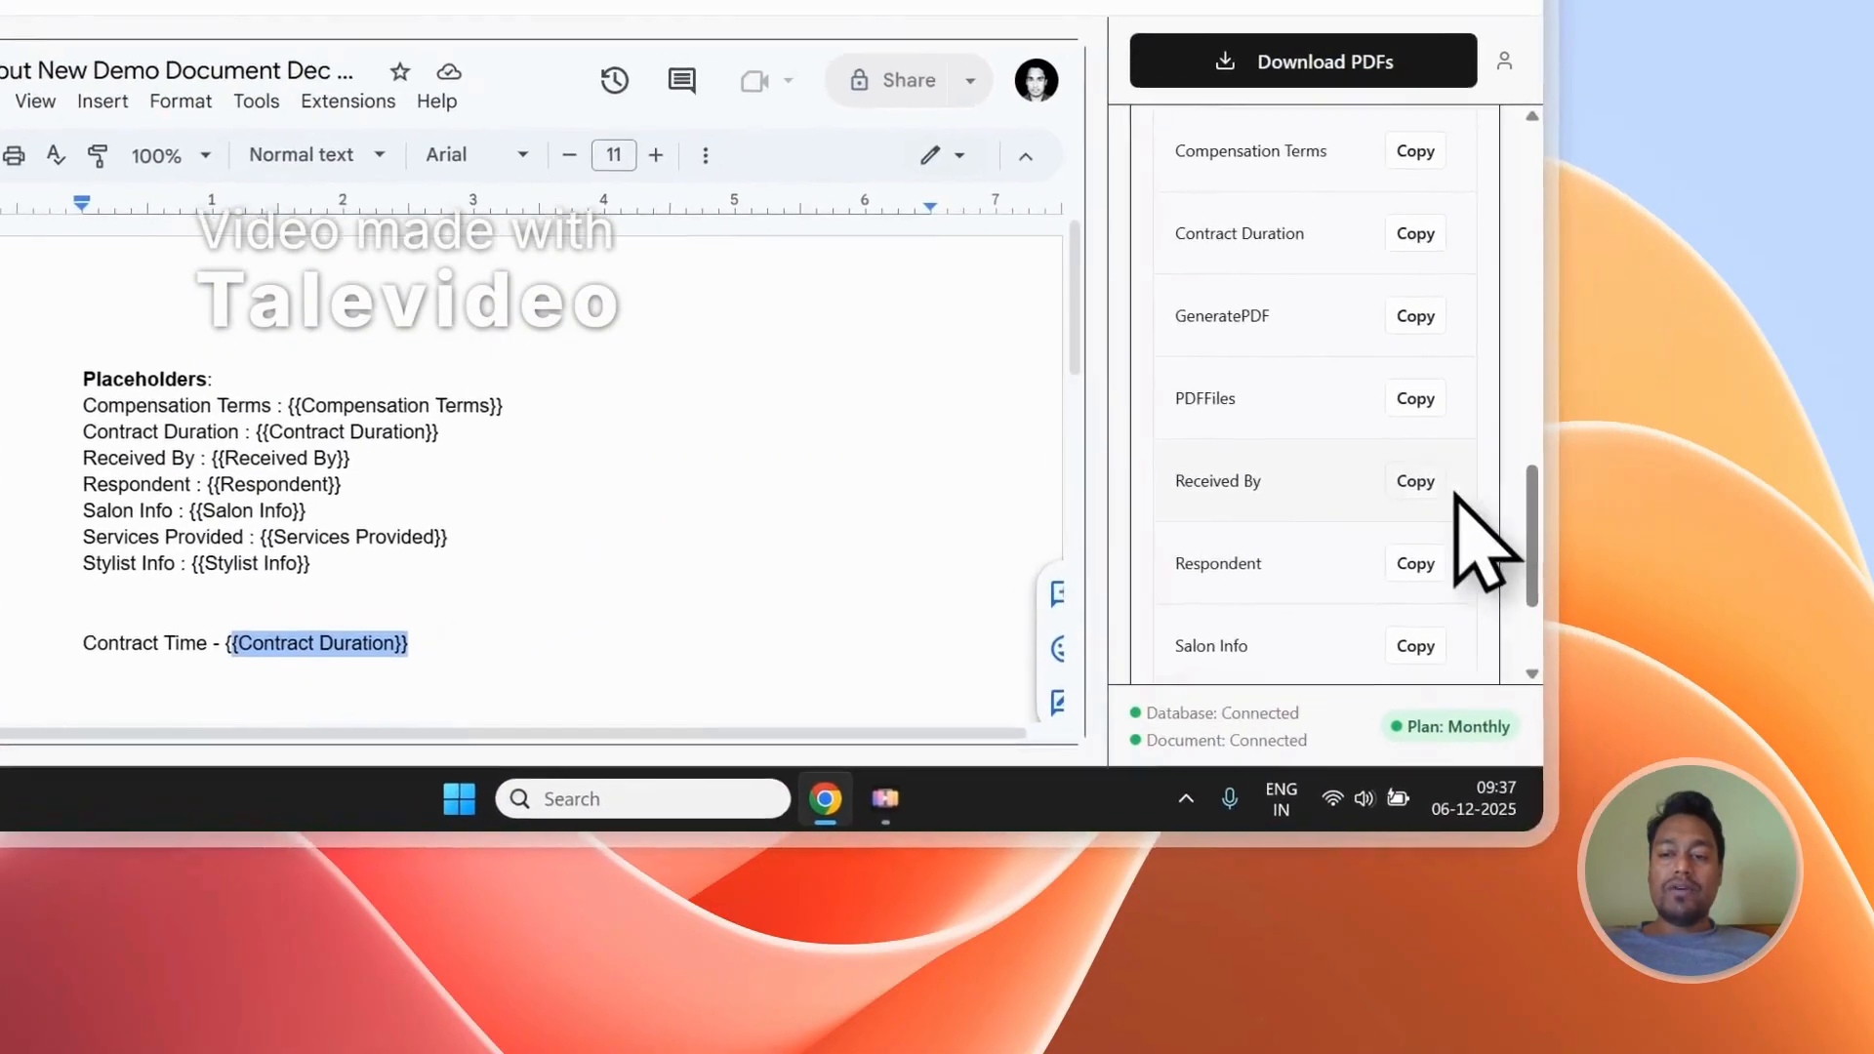
pyautogui.click(1433, 483)
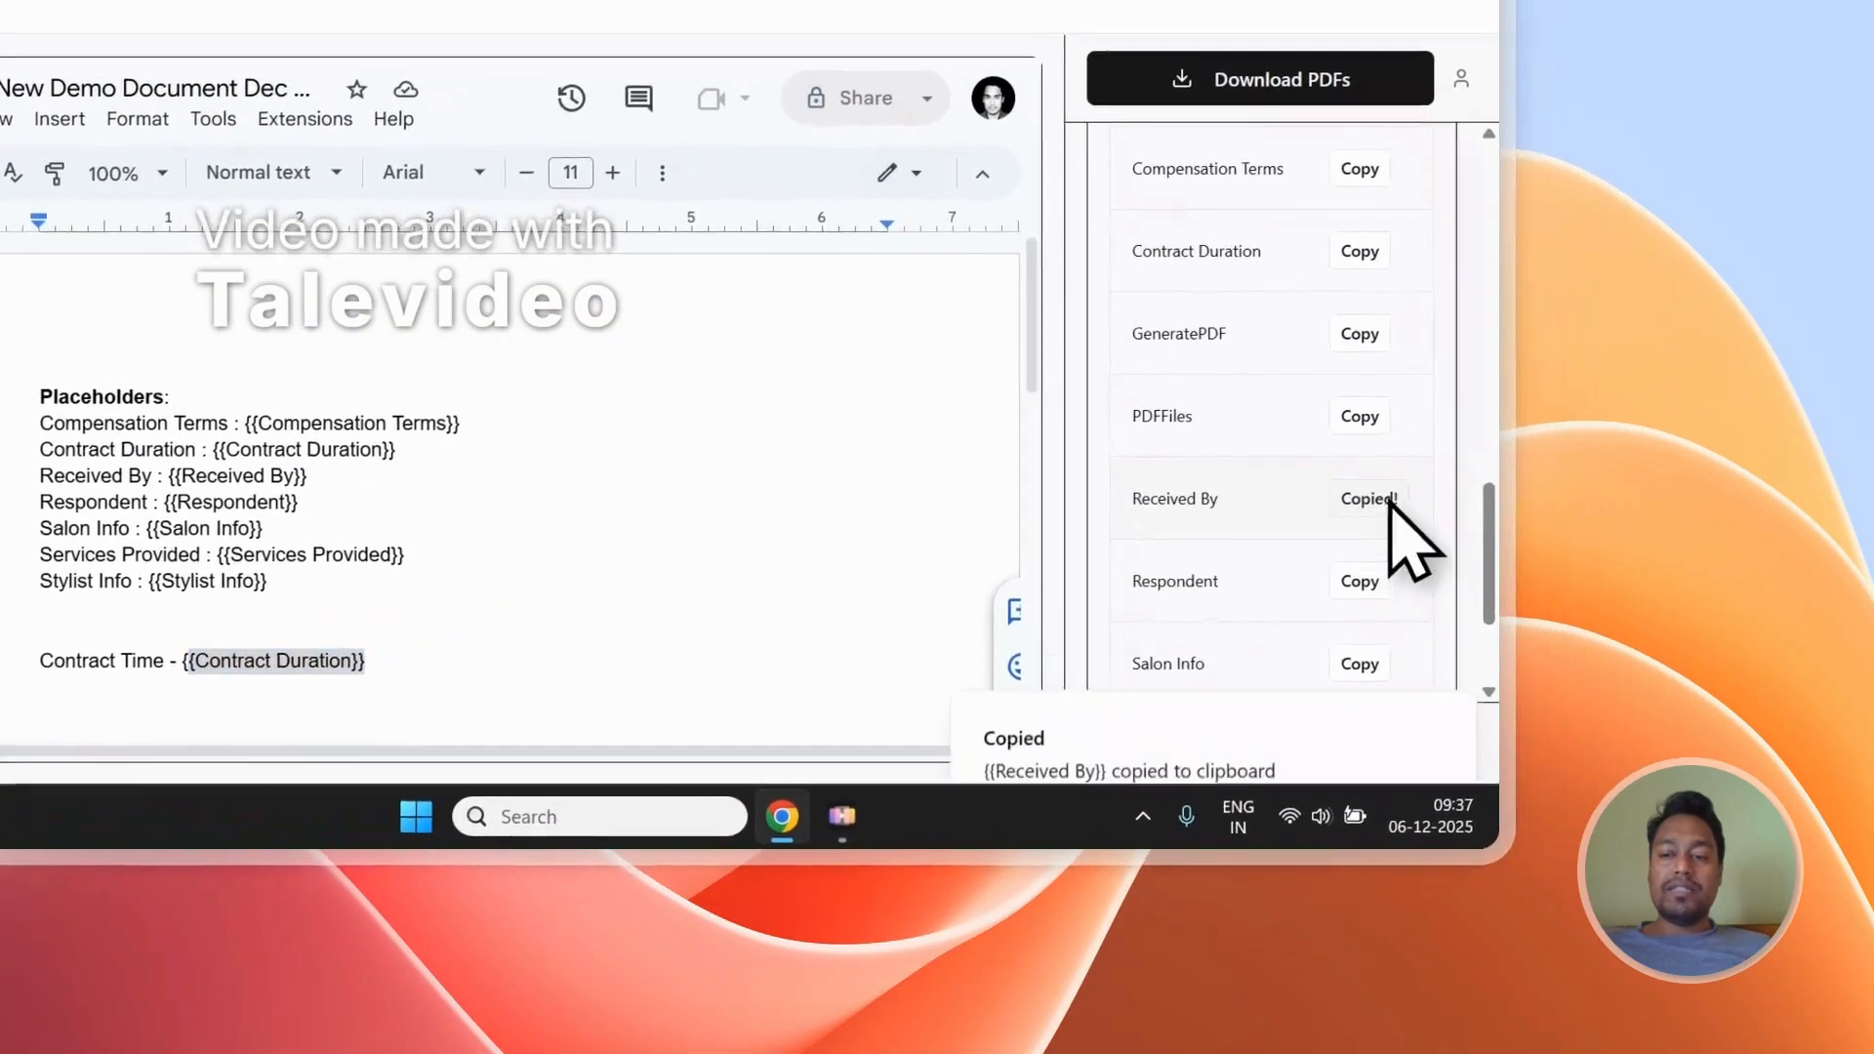
pyautogui.click(527, 664)
pyautogui.press('Return')
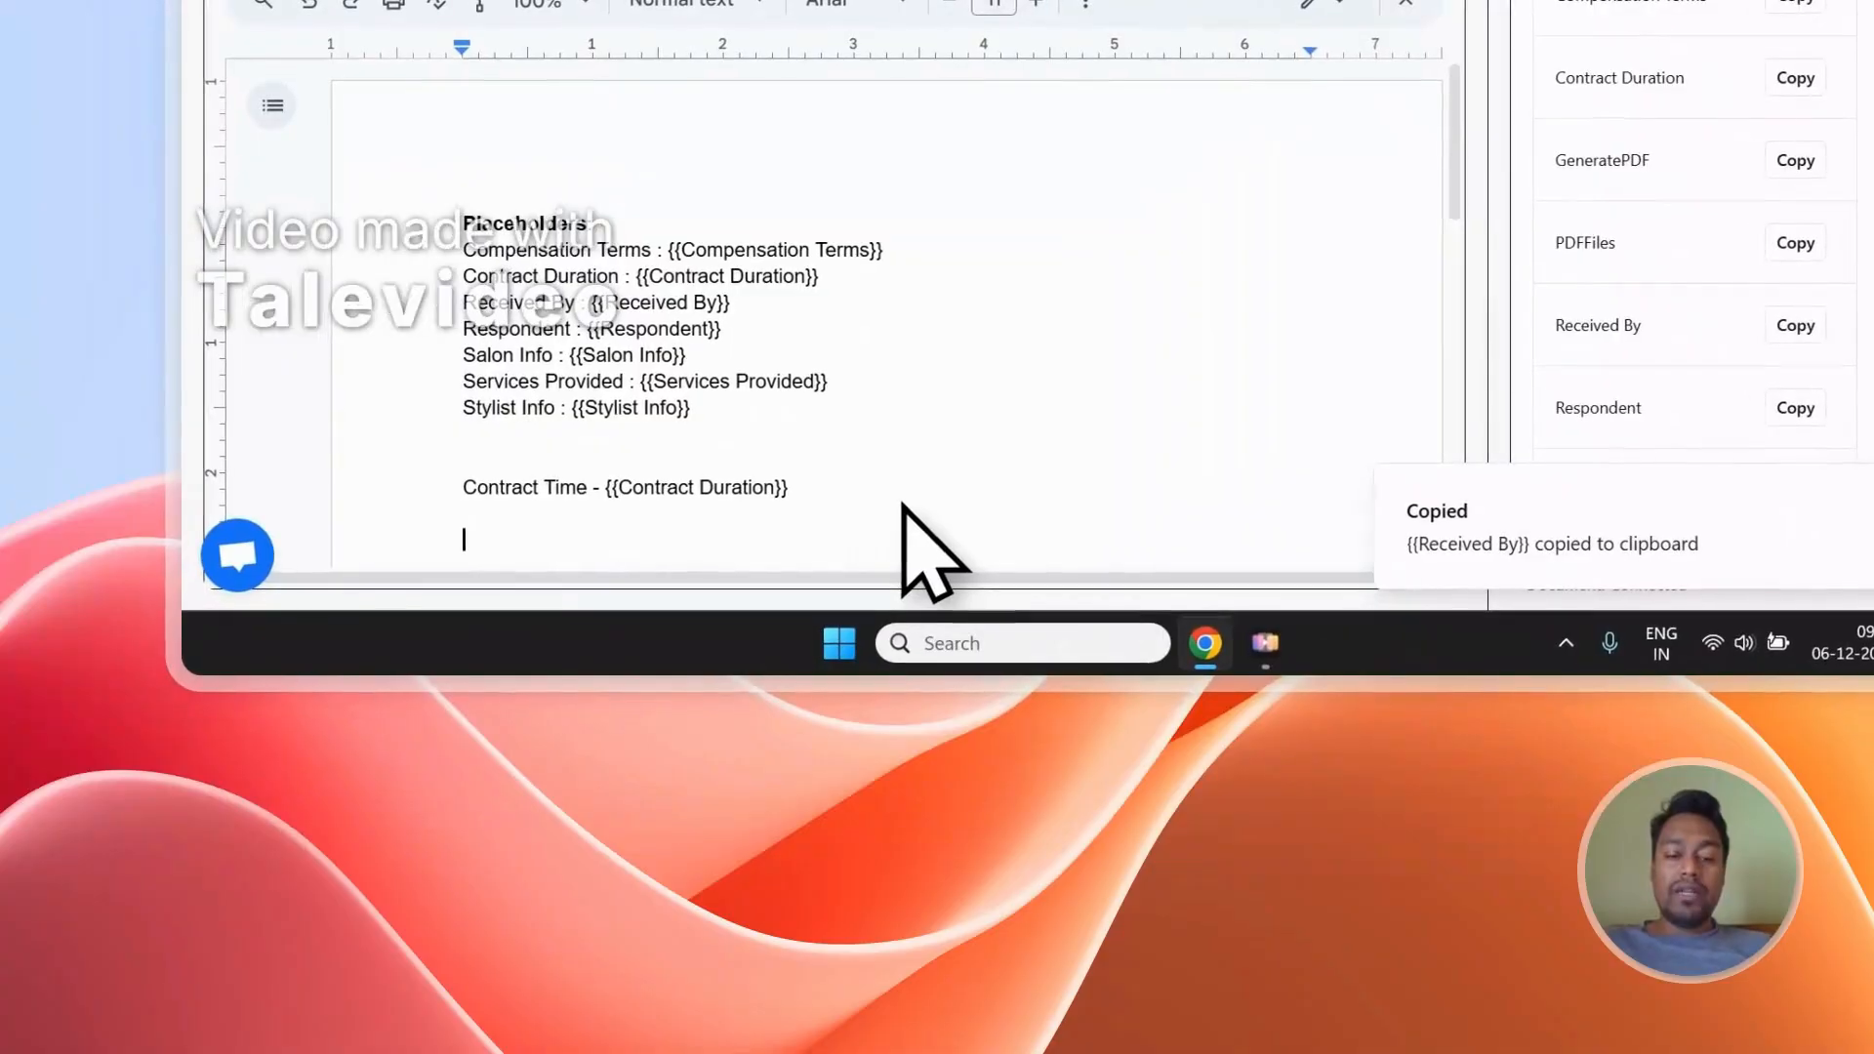
pyautogui.write('Received By -')
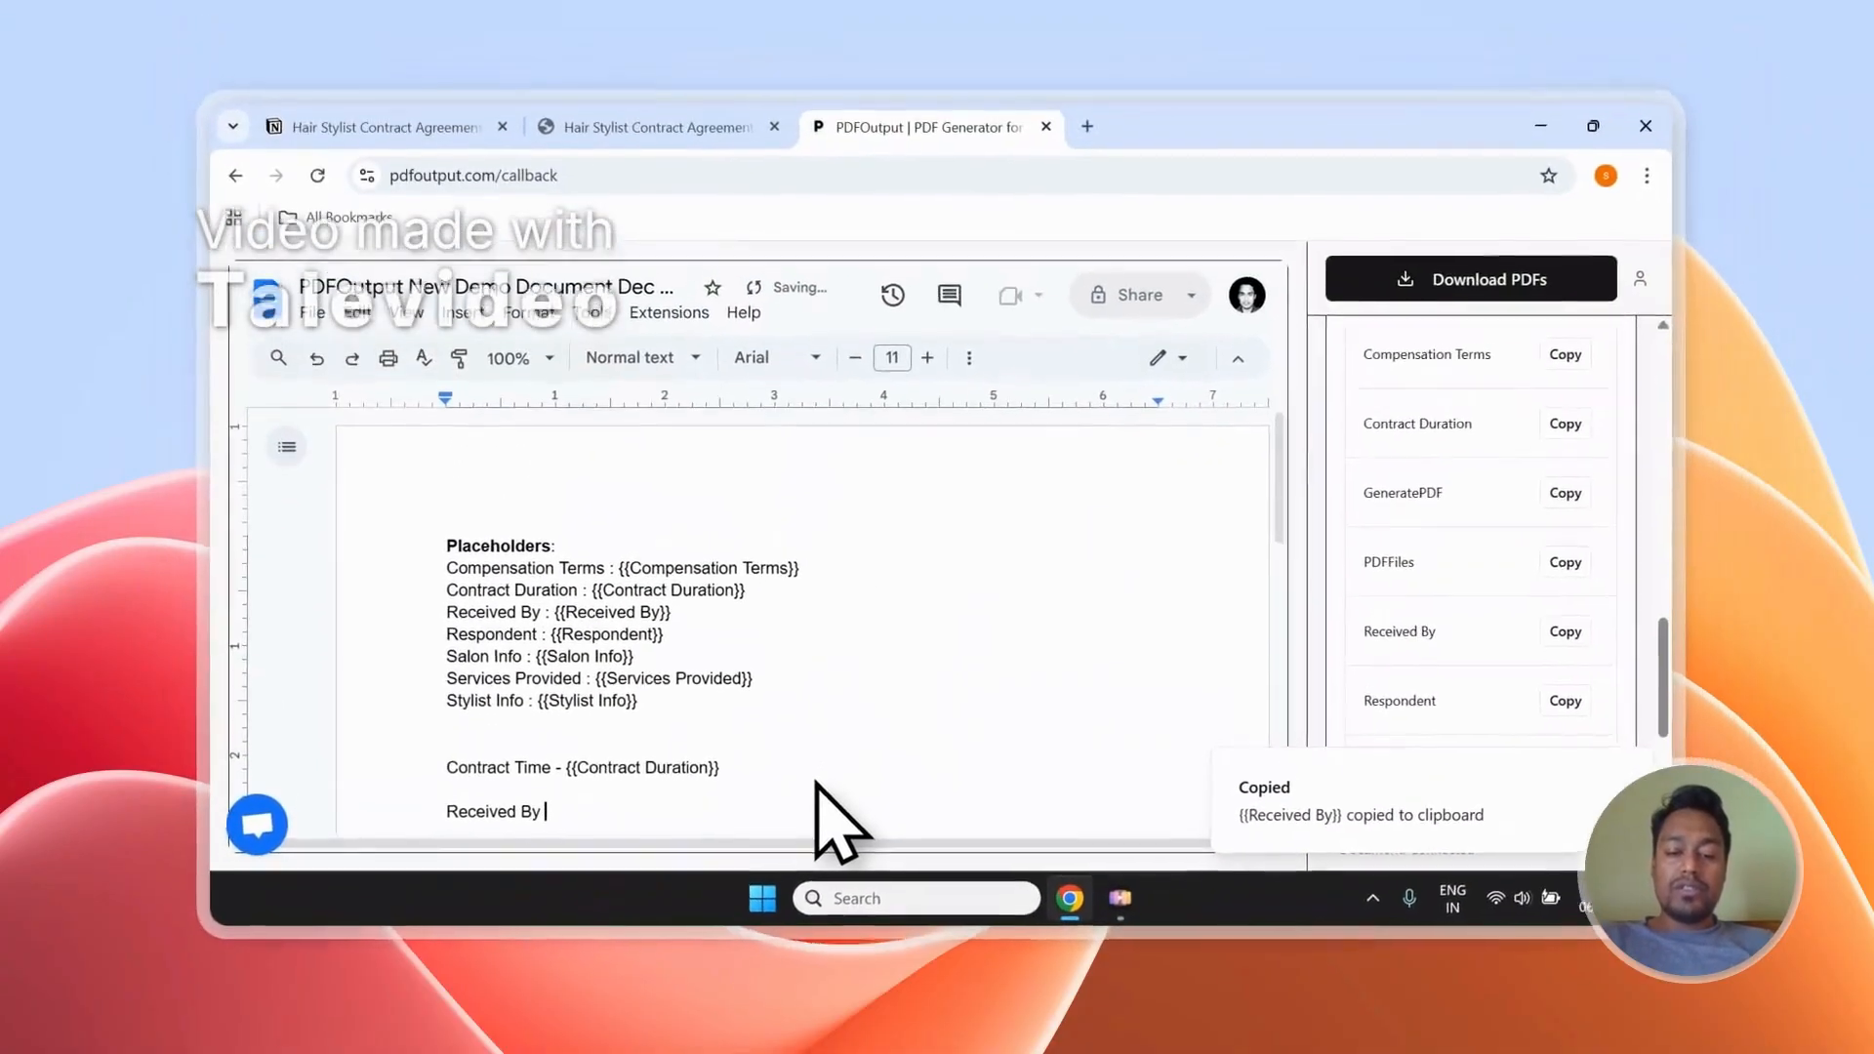
pyautogui.hotkey('ctrl', 'v')
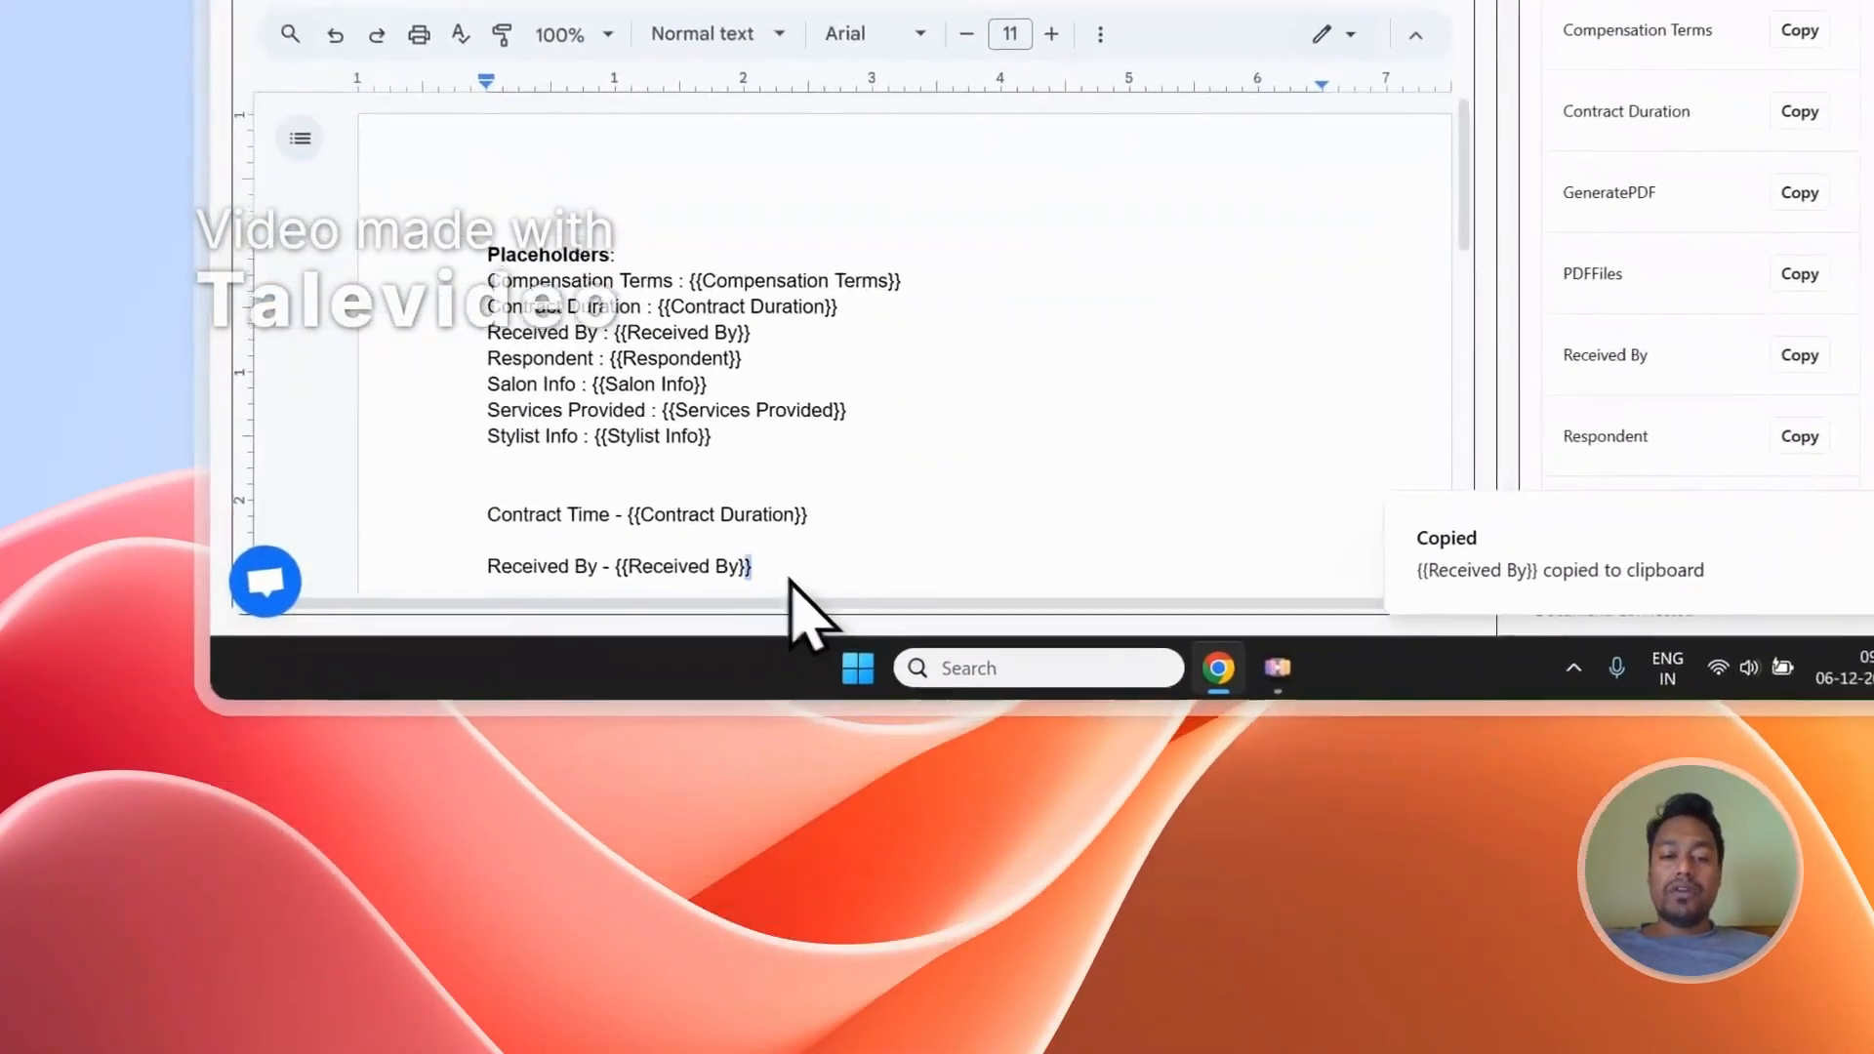
pyautogui.moveTo(698, 830); pyautogui.dragTo(443, 776)
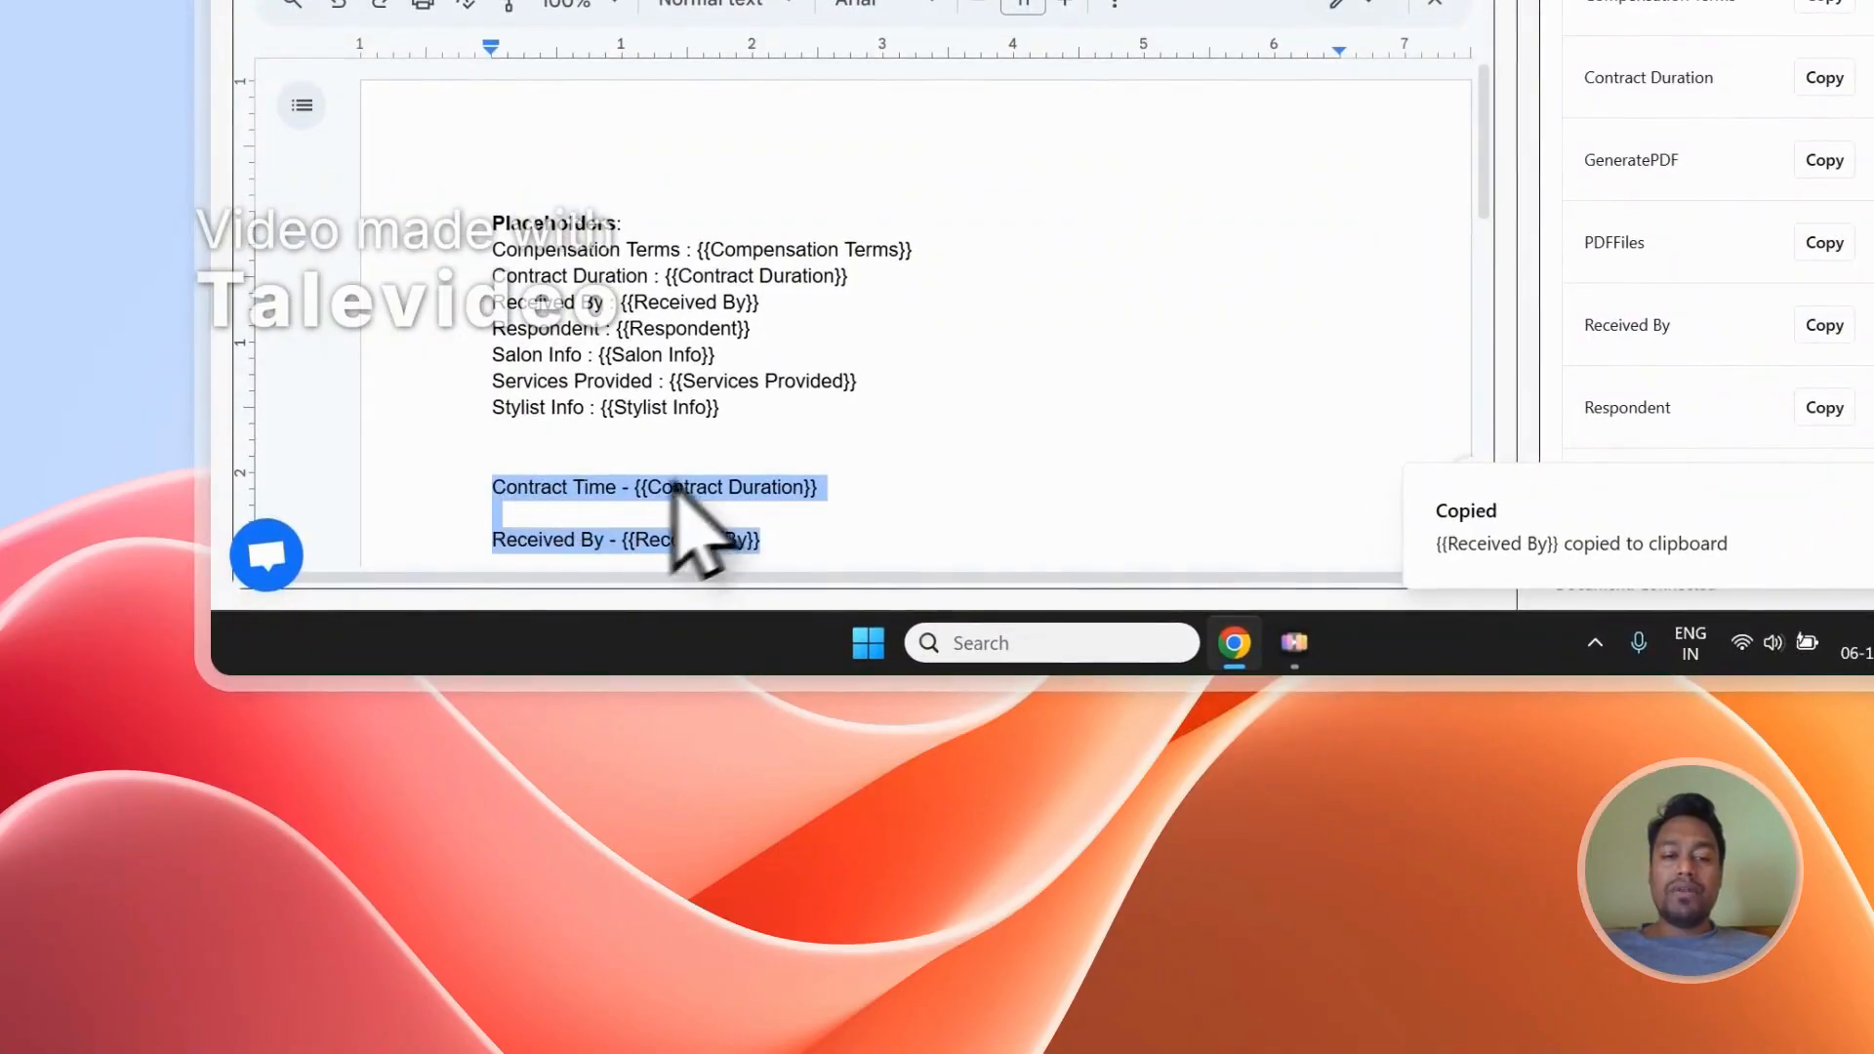
pyautogui.click(733, 458)
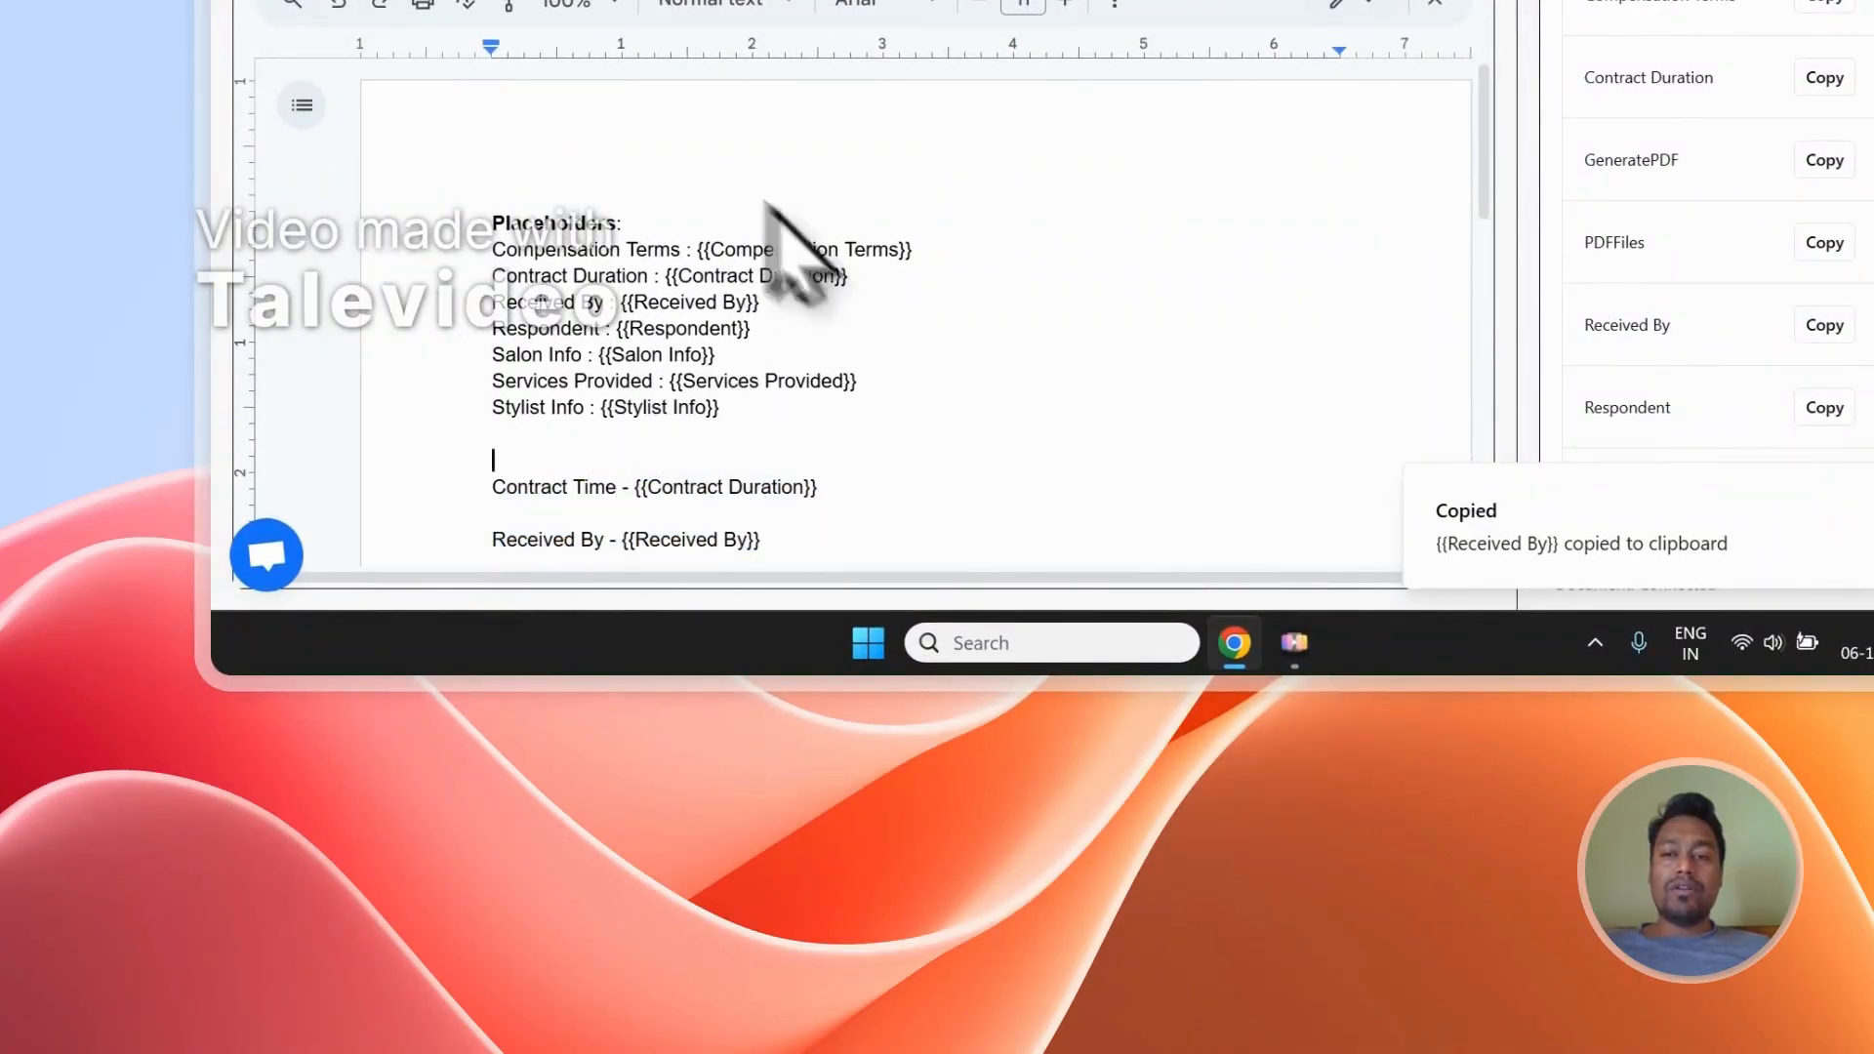
# Step: Set the PDF File Name in the mapping section to Stylist Info and check that column in the Notion database
pyautogui.scroll(6, 1771, 256)
pyautogui.click(1446, 759)
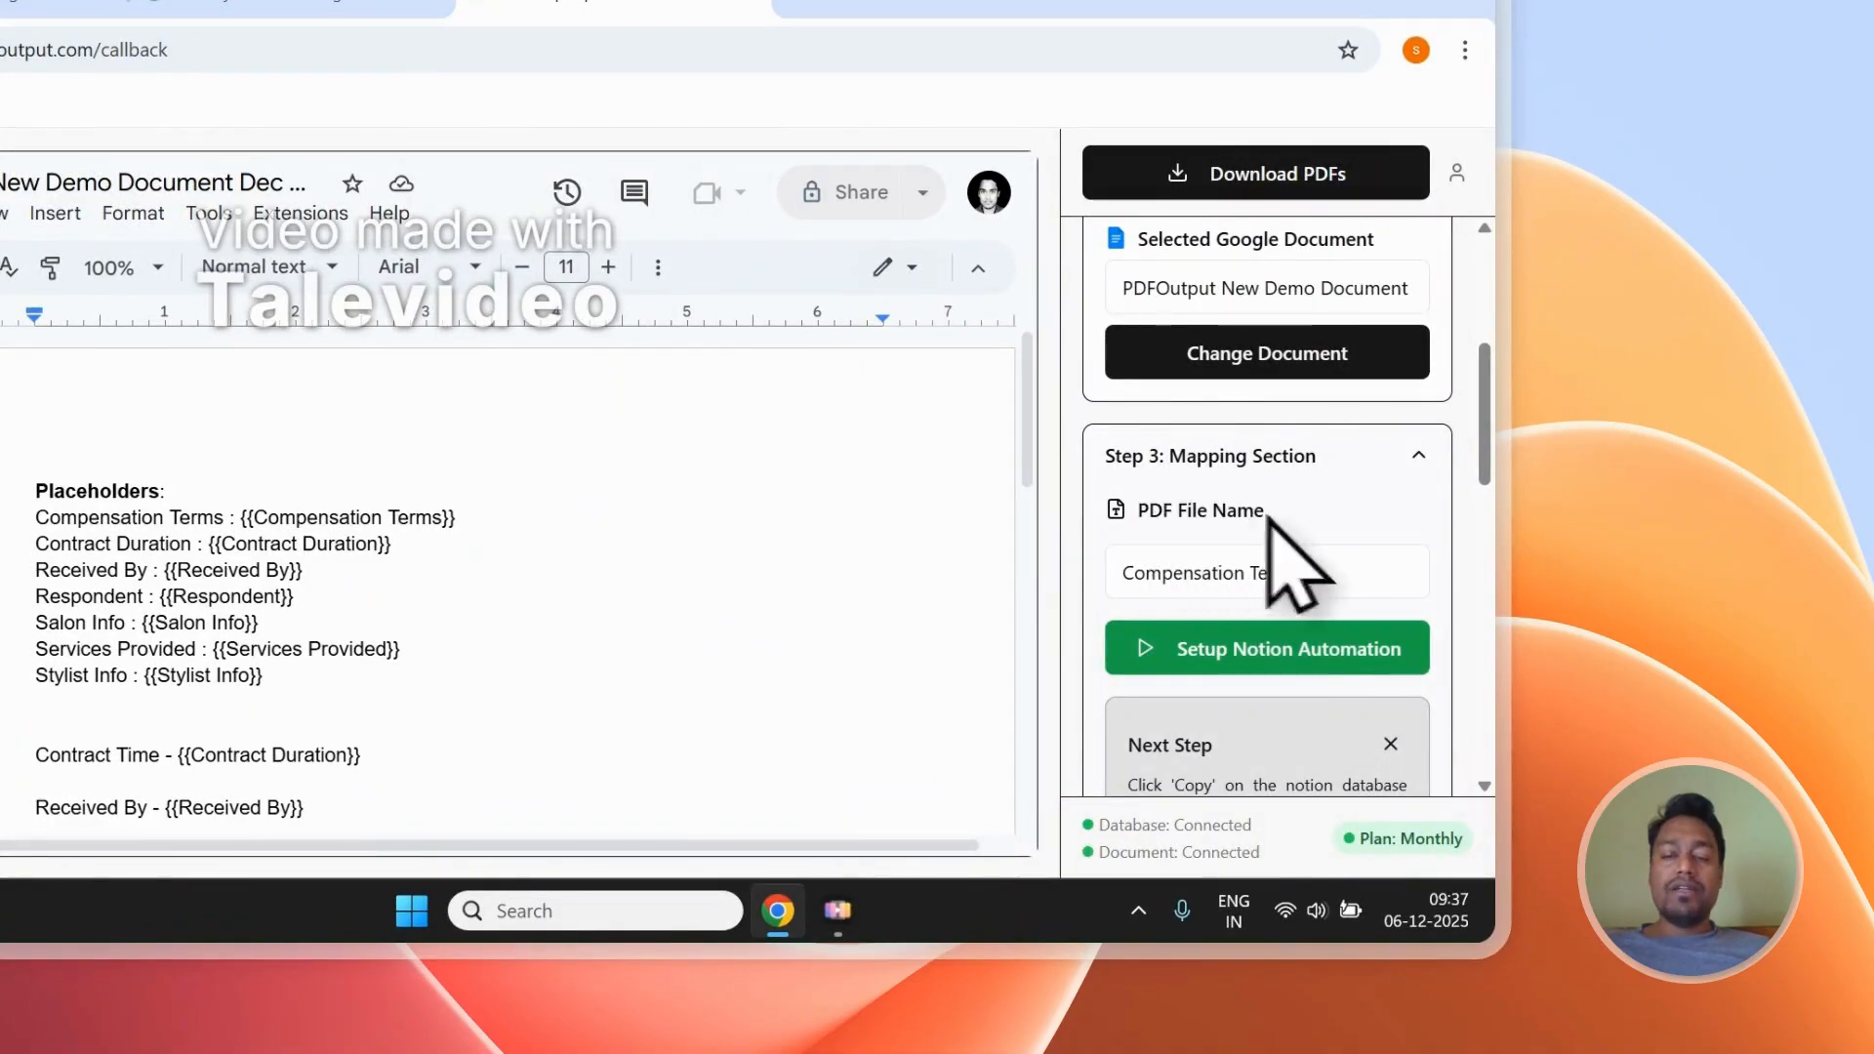
pyautogui.click(325, 3)
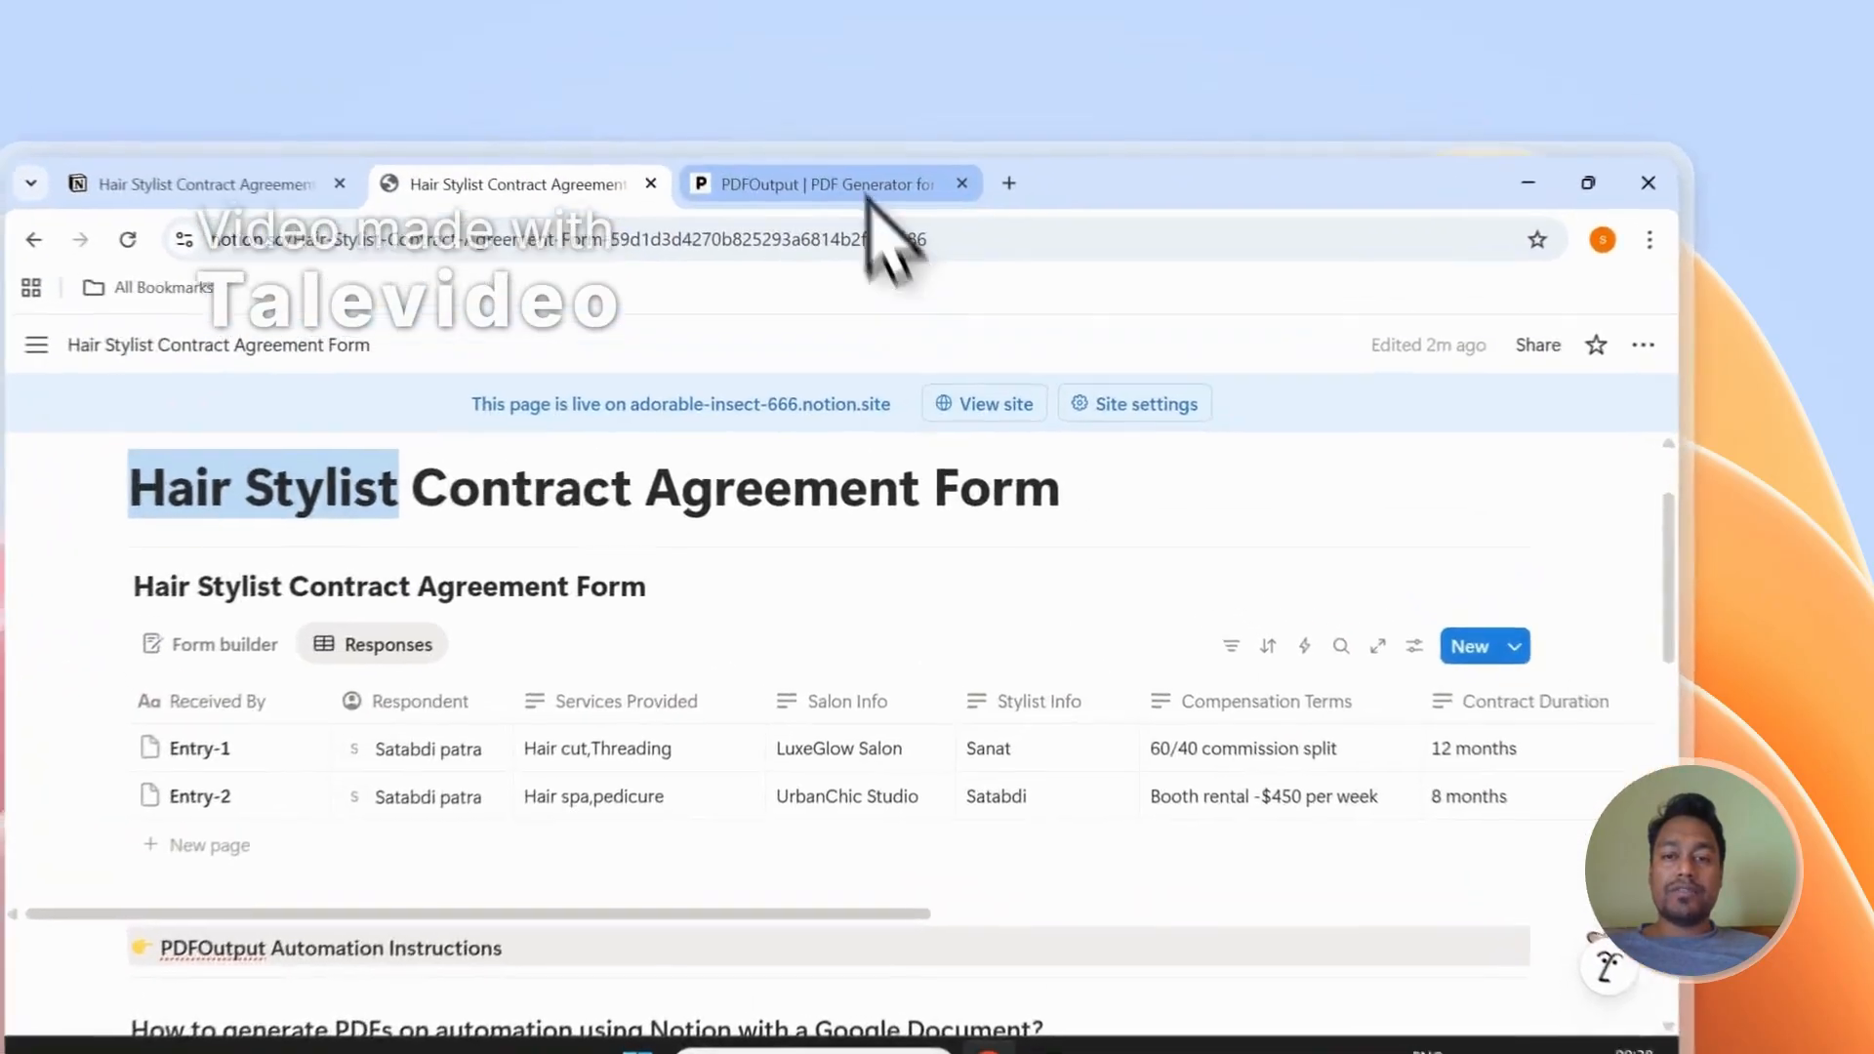
pyautogui.click(961, 144)
pyautogui.click(1430, 613)
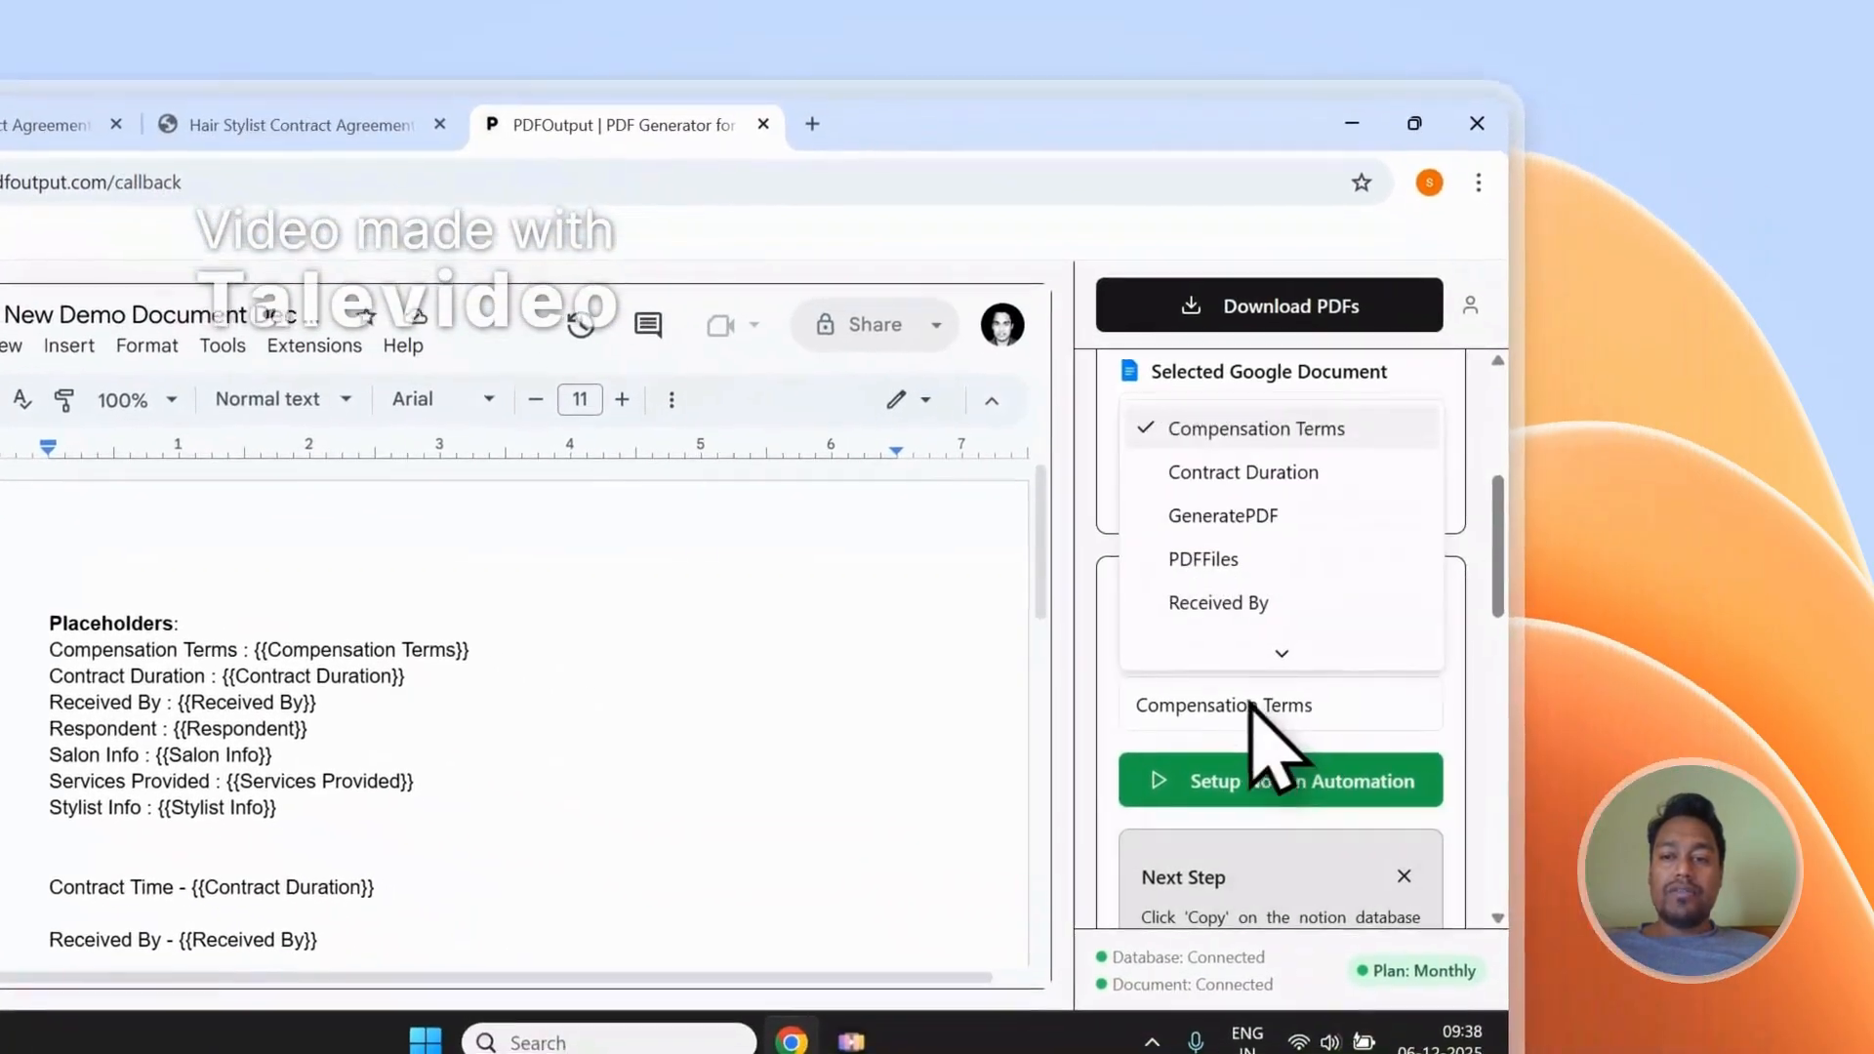
pyautogui.scroll(-2, 1230, 649)
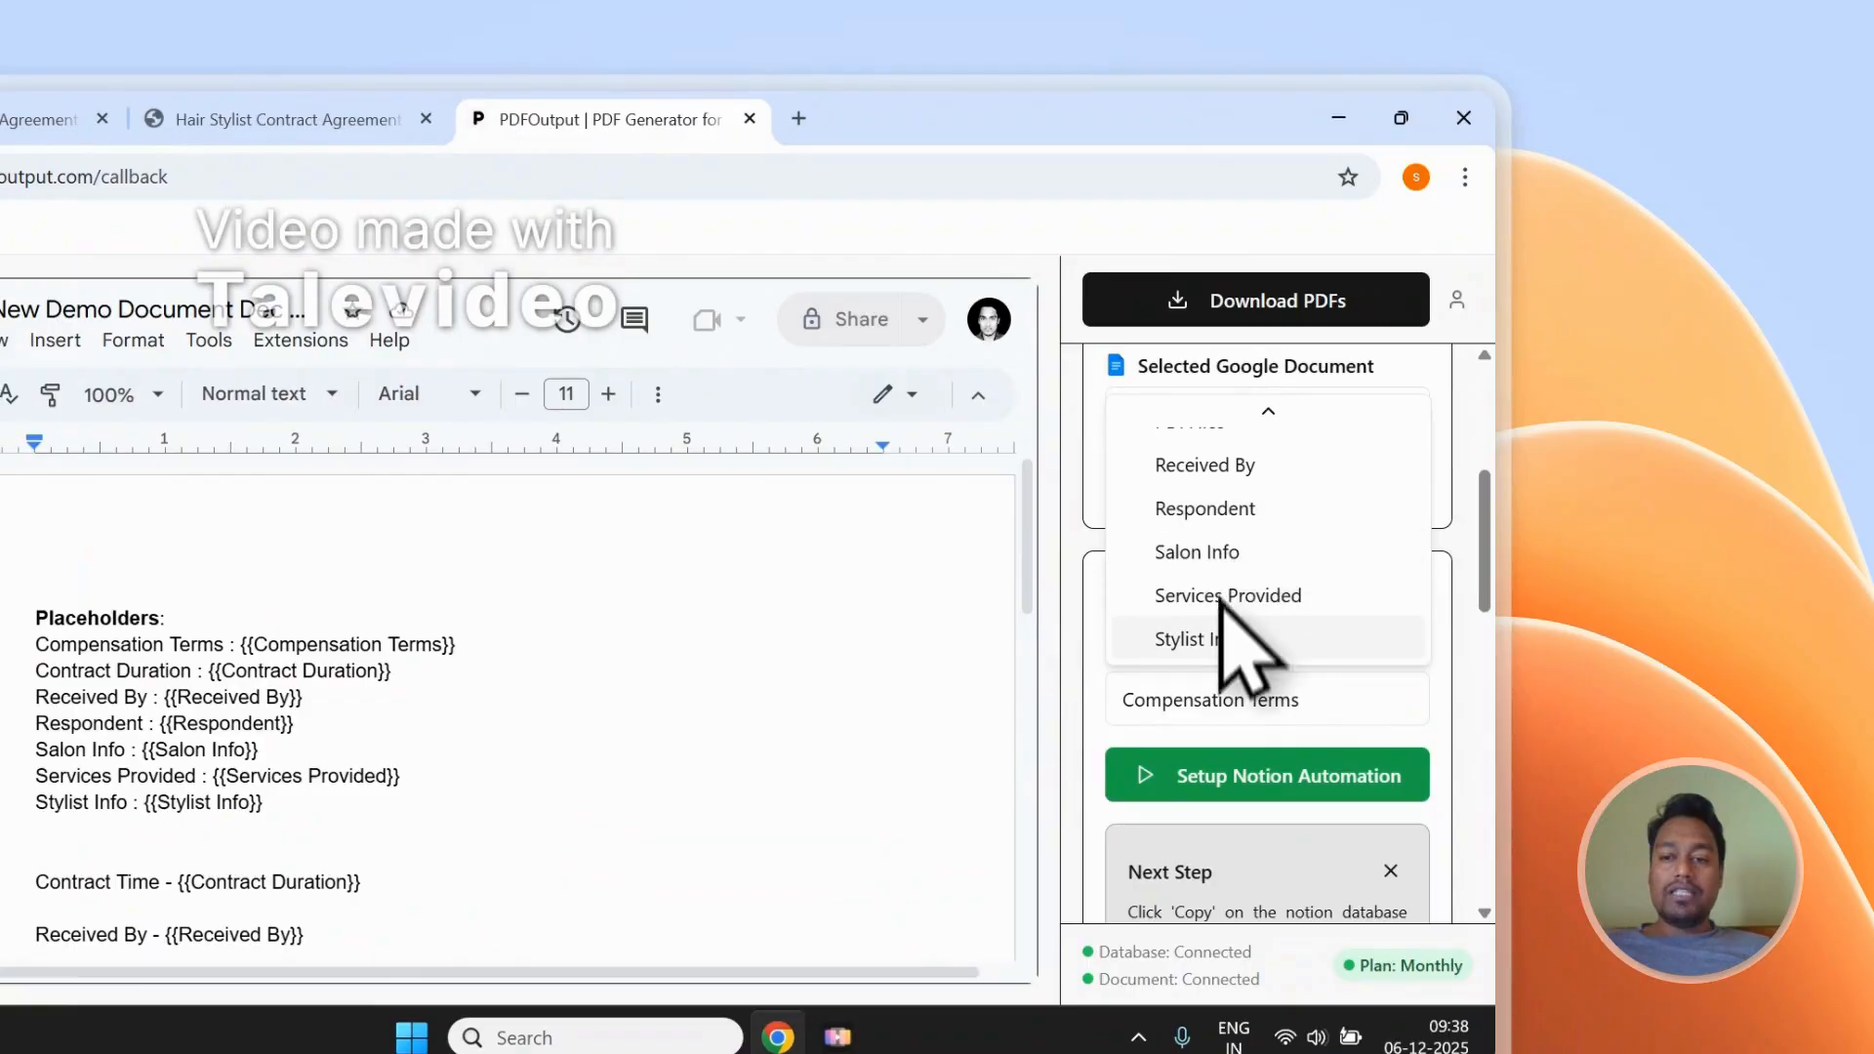
pyautogui.click(1217, 637)
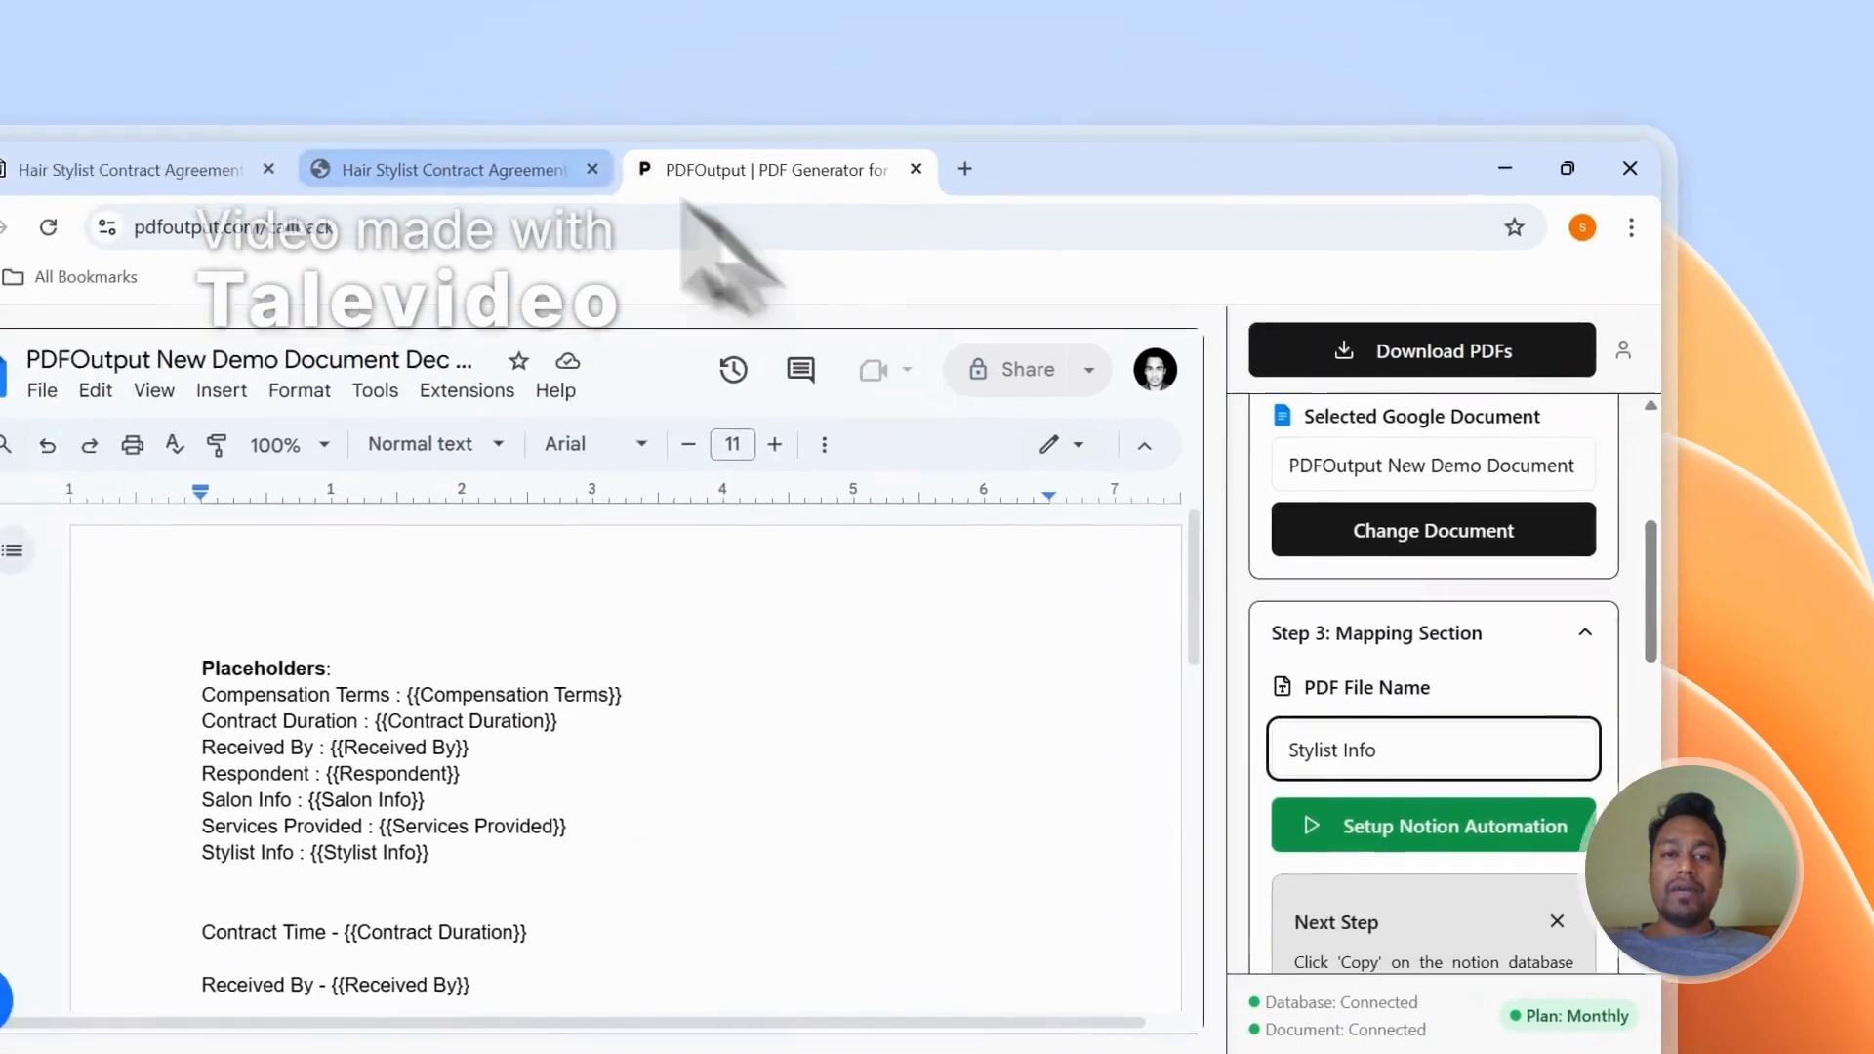
pyautogui.click(283, 119)
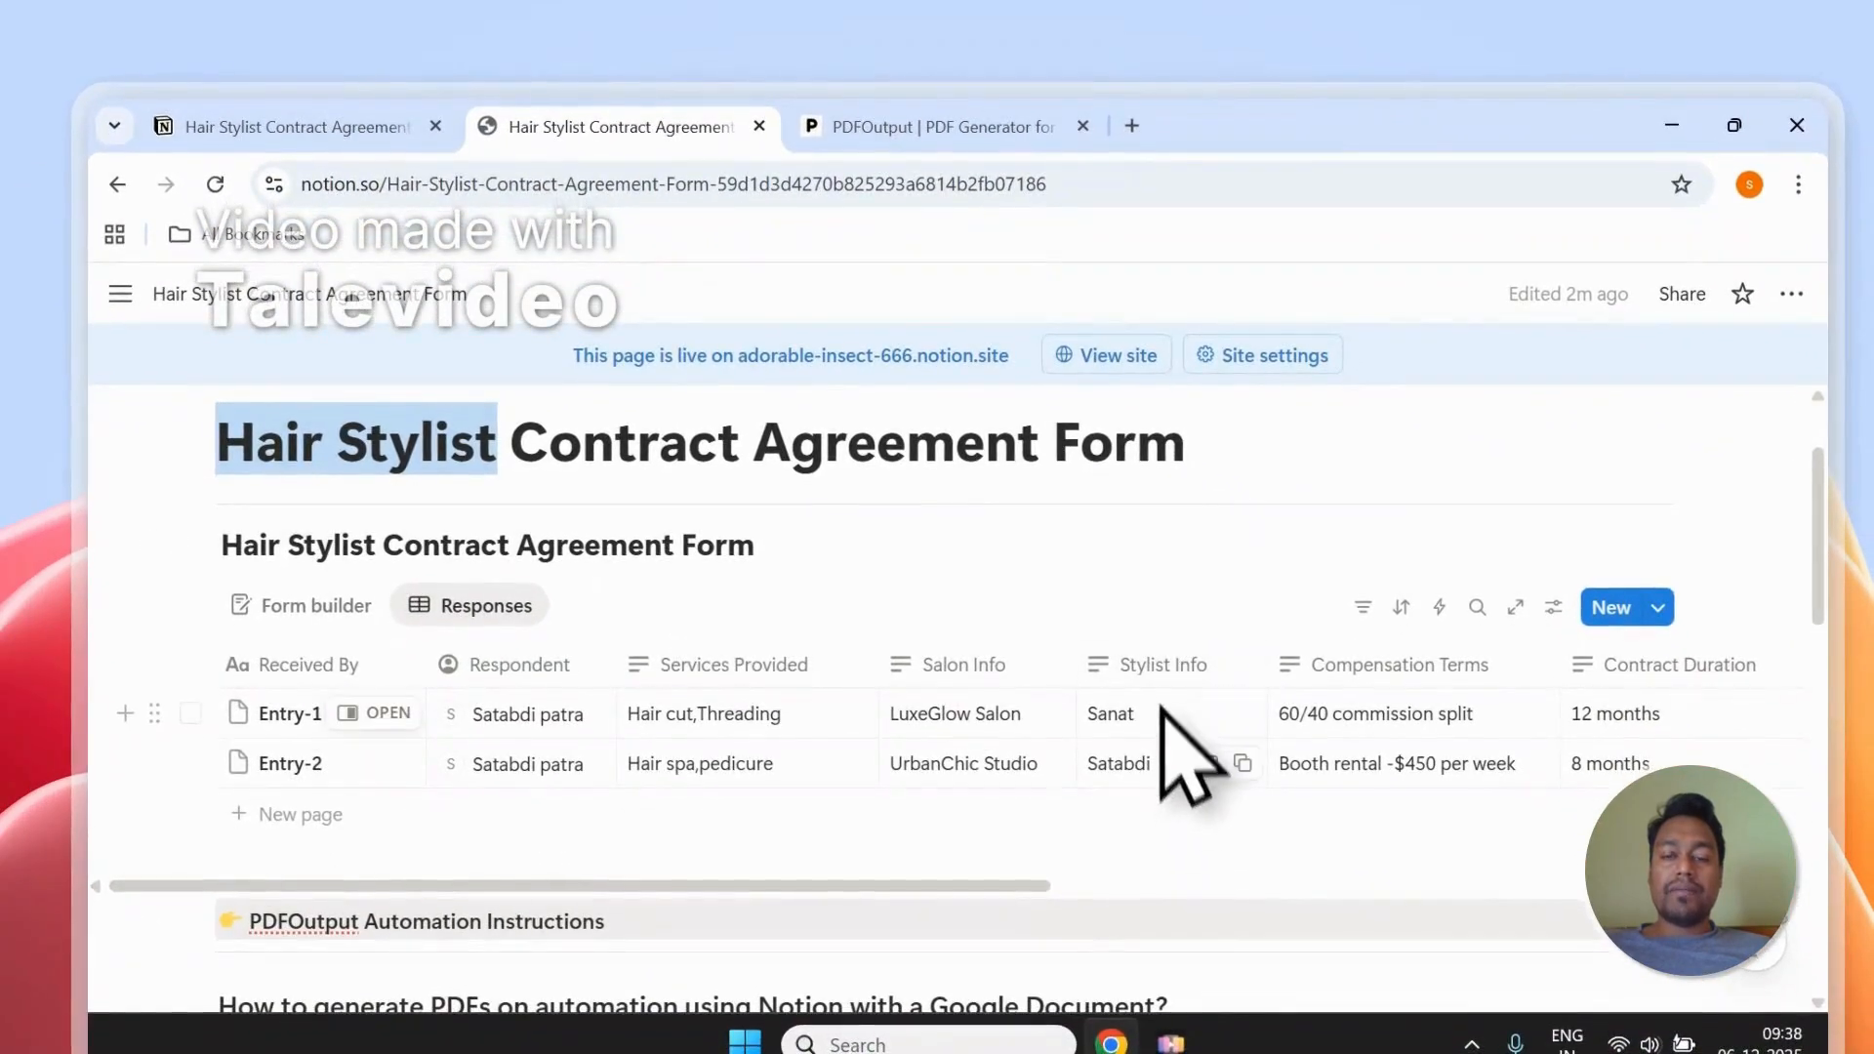
pyautogui.click(927, 126)
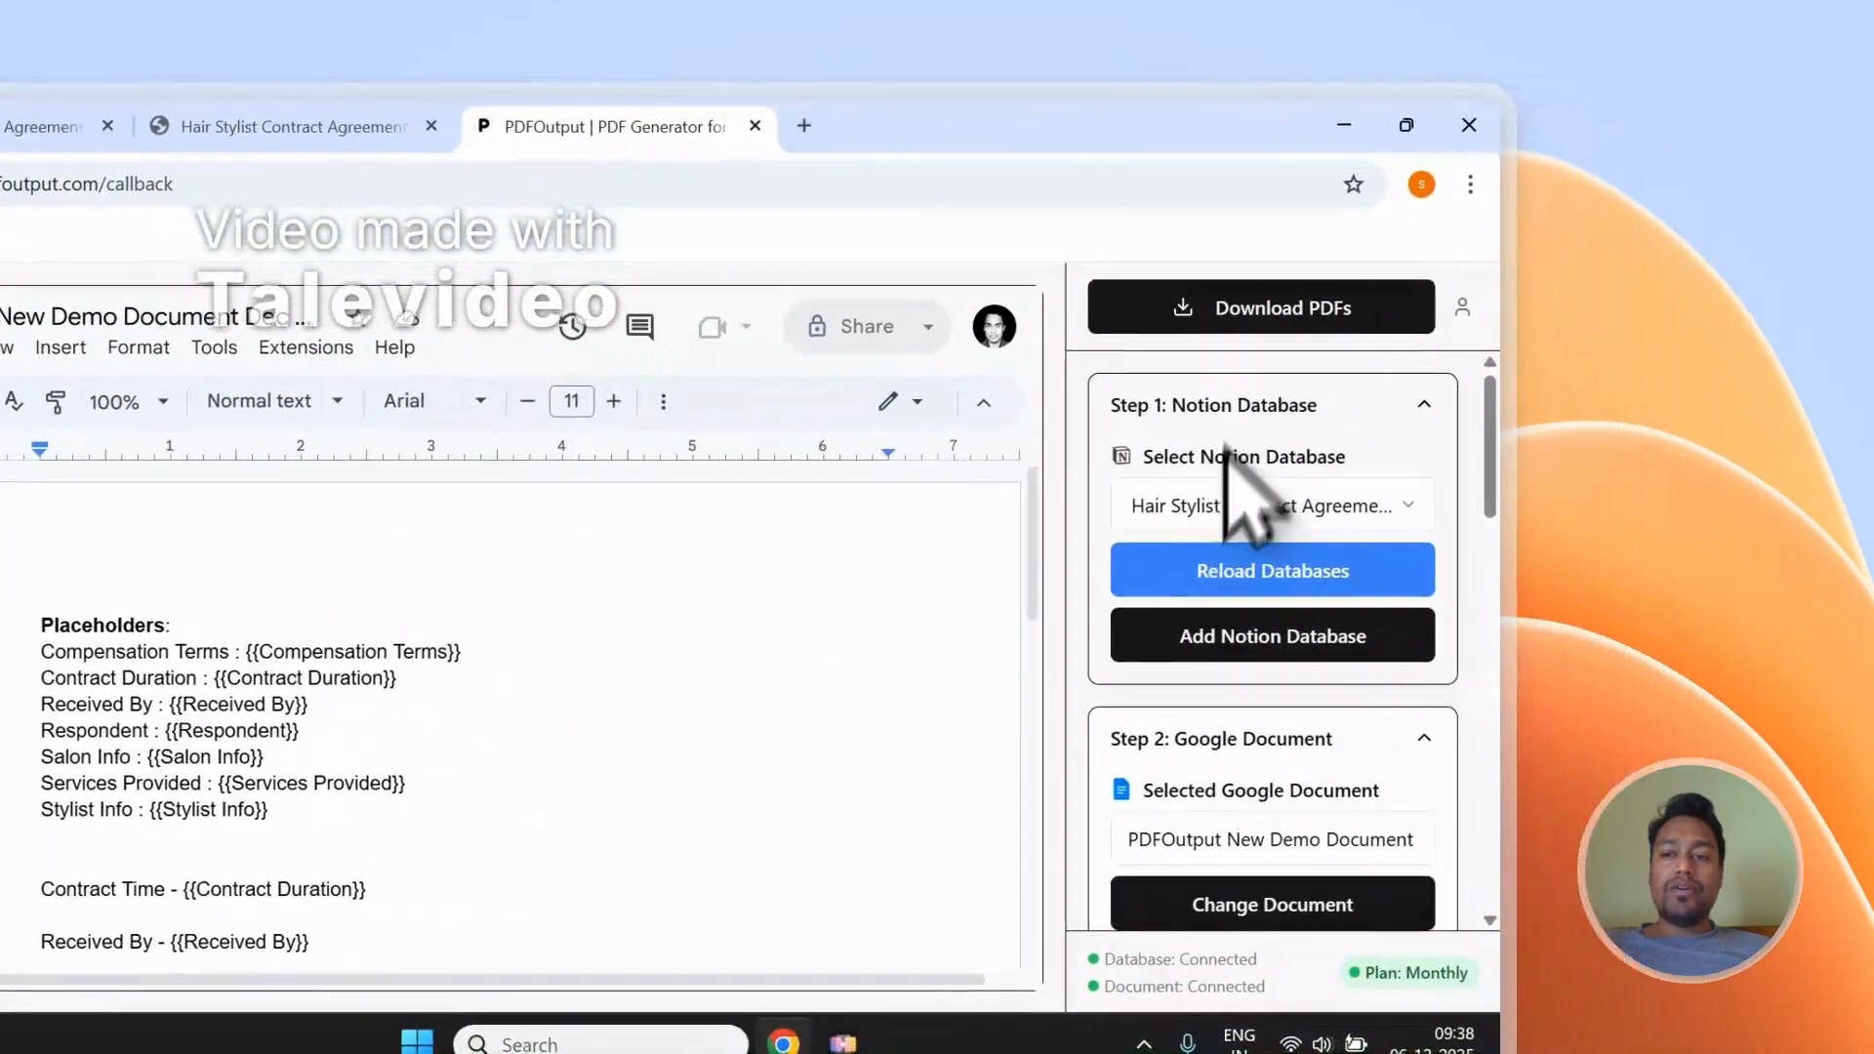
# Step: Delete the duplicate GeneratePDF 1 and PDFFiles 1 properties from the Notion responses table
pyautogui.click(419, 146)
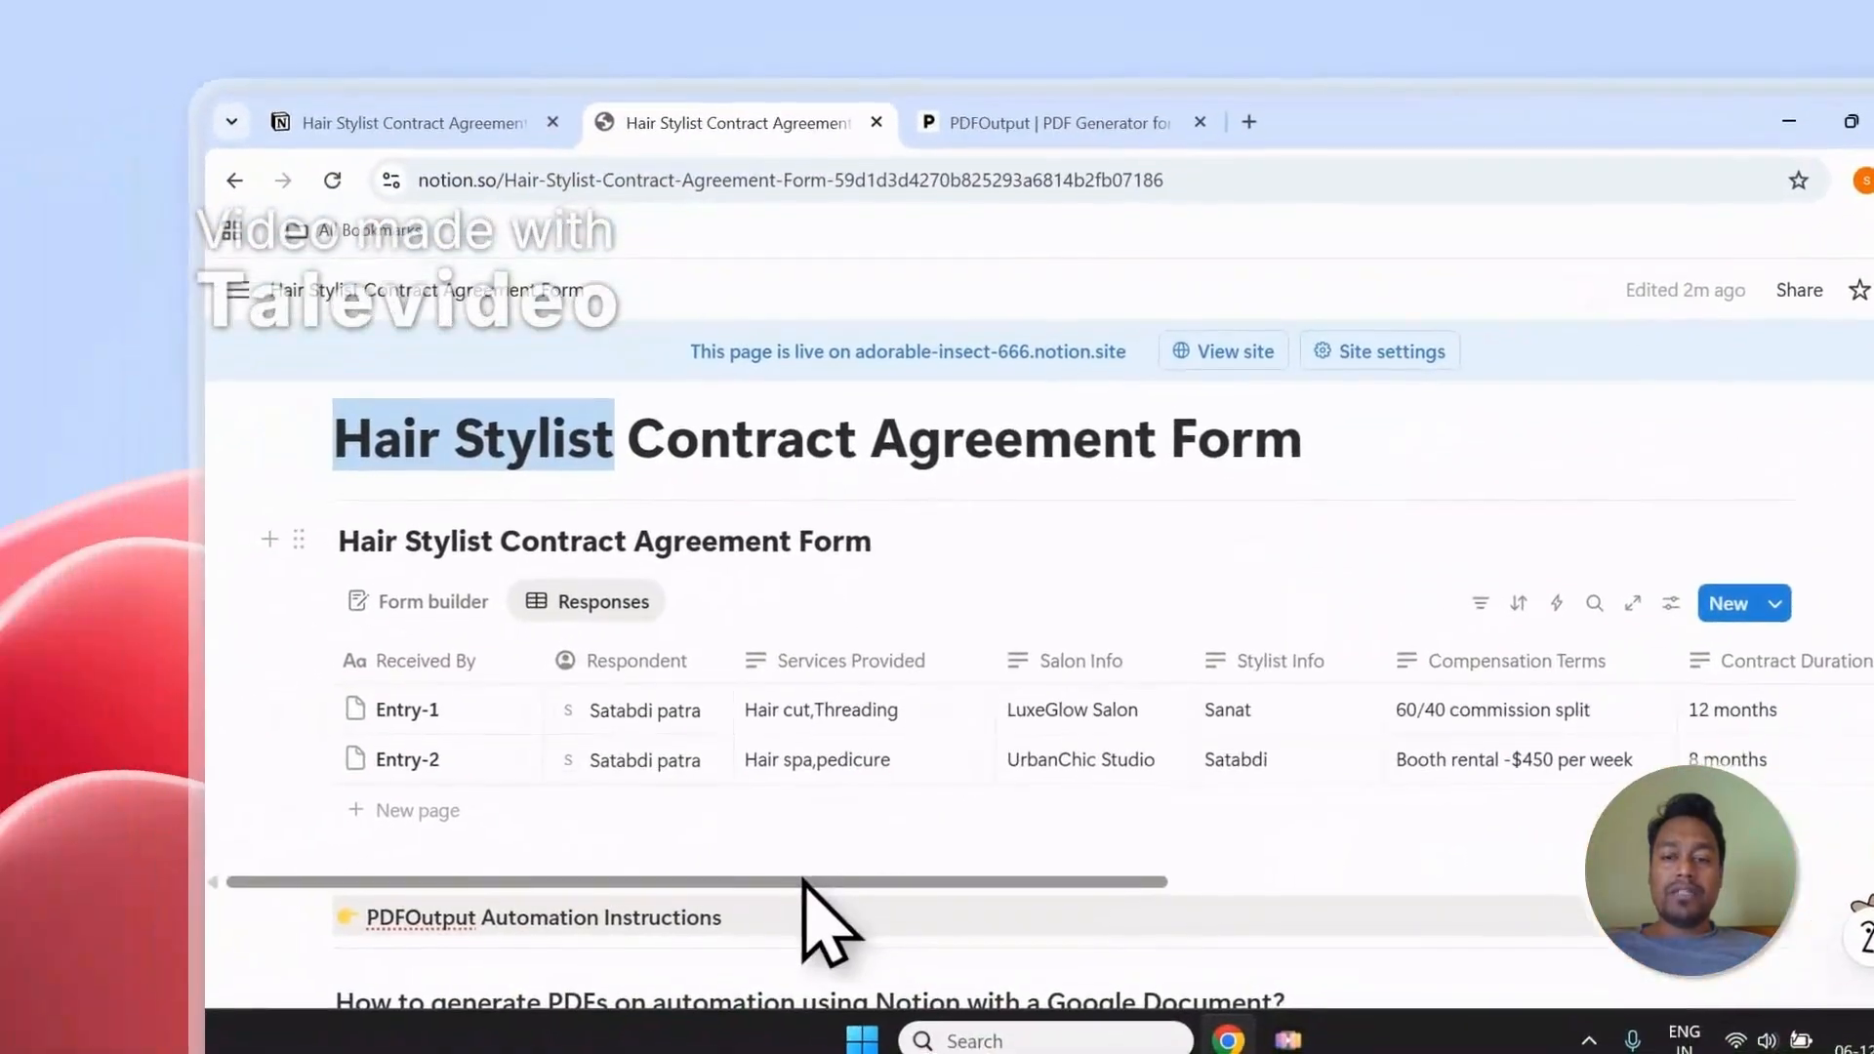
pyautogui.moveTo(738, 906); pyautogui.dragTo(1399, 903)
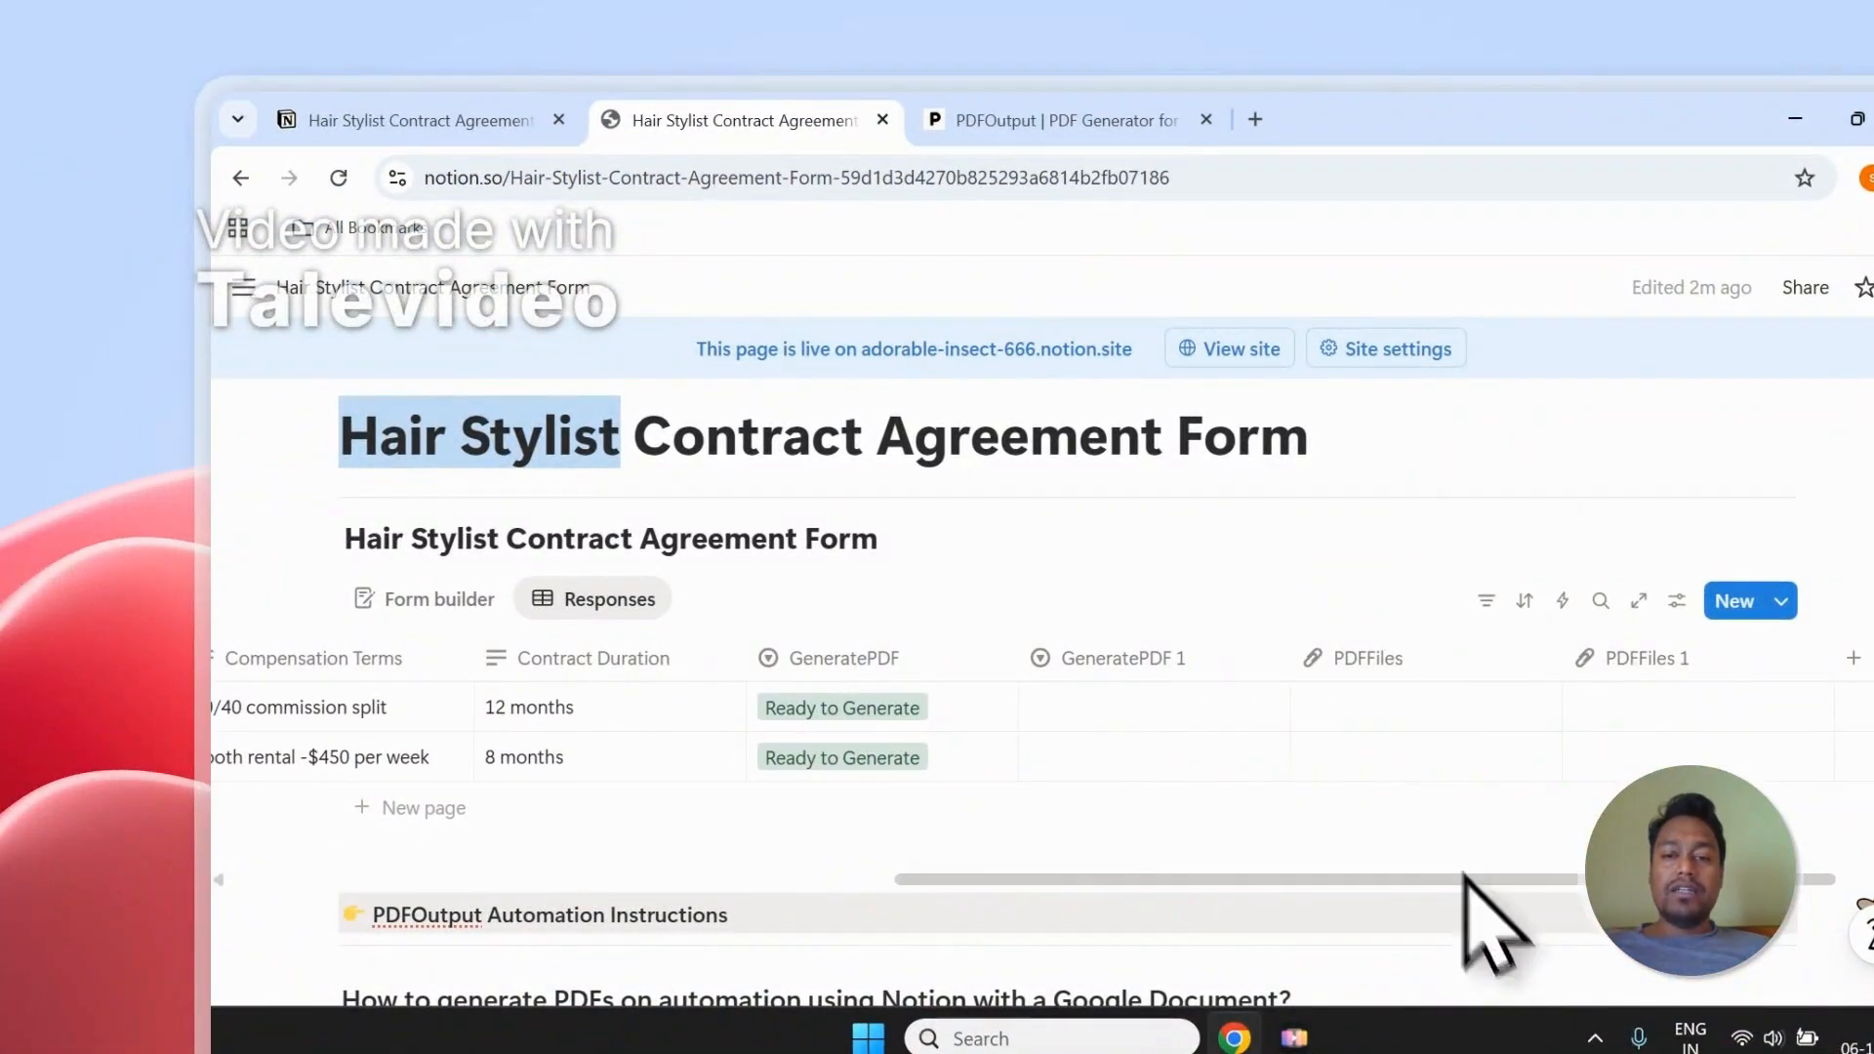
pyautogui.click(1191, 660)
pyautogui.click(1134, 961)
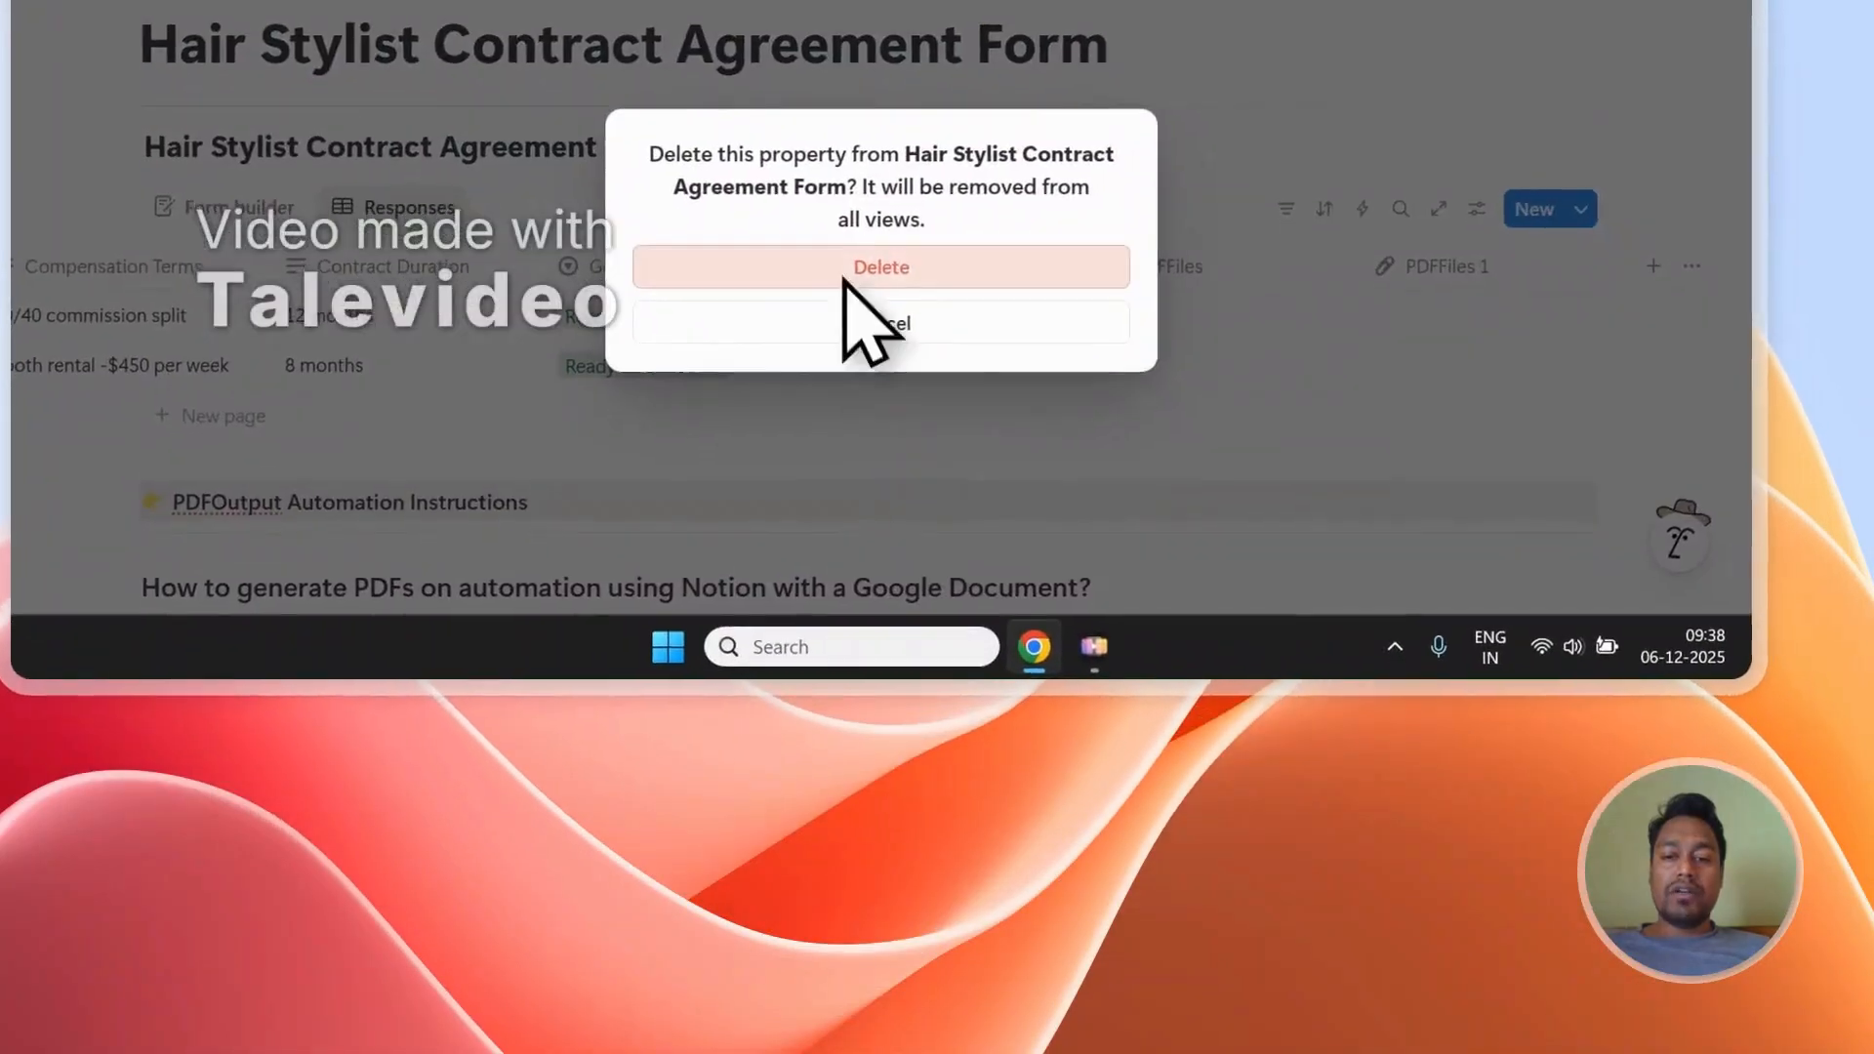
pyautogui.click(883, 310)
pyautogui.click(1350, 303)
pyautogui.click(1390, 547)
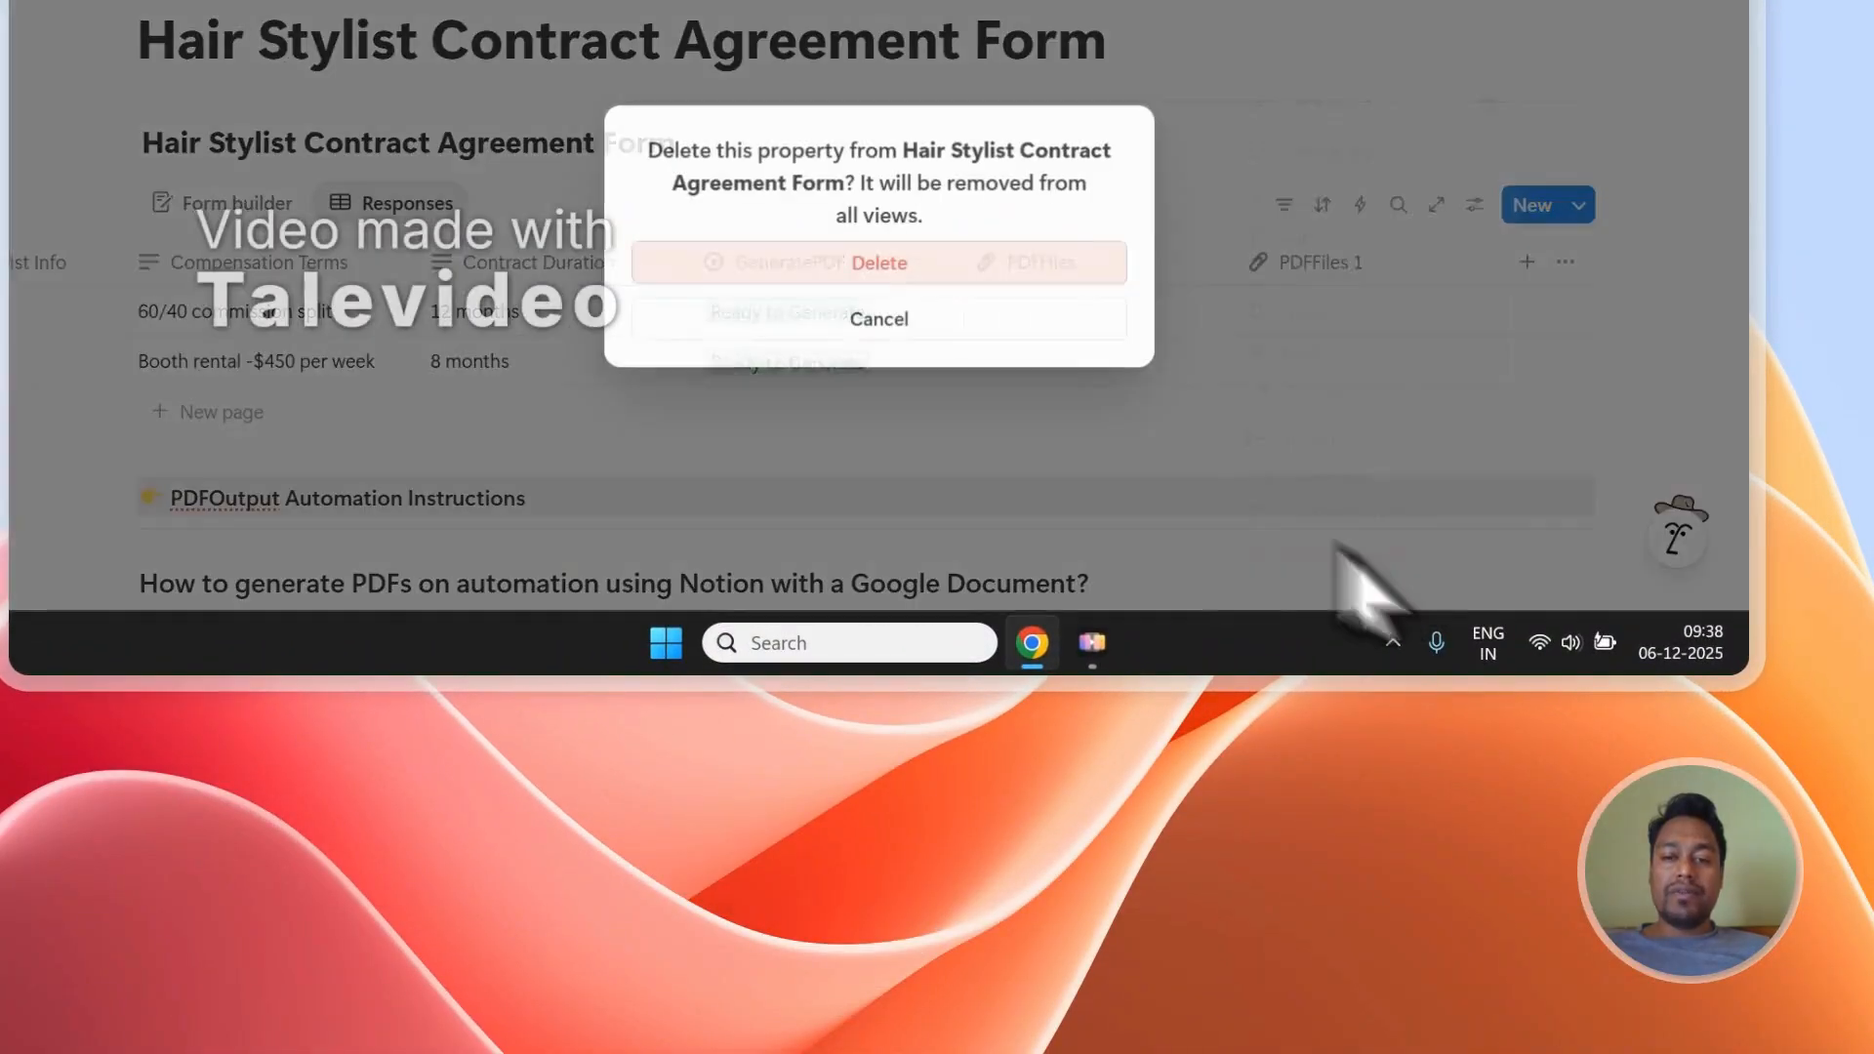
pyautogui.click(886, 261)
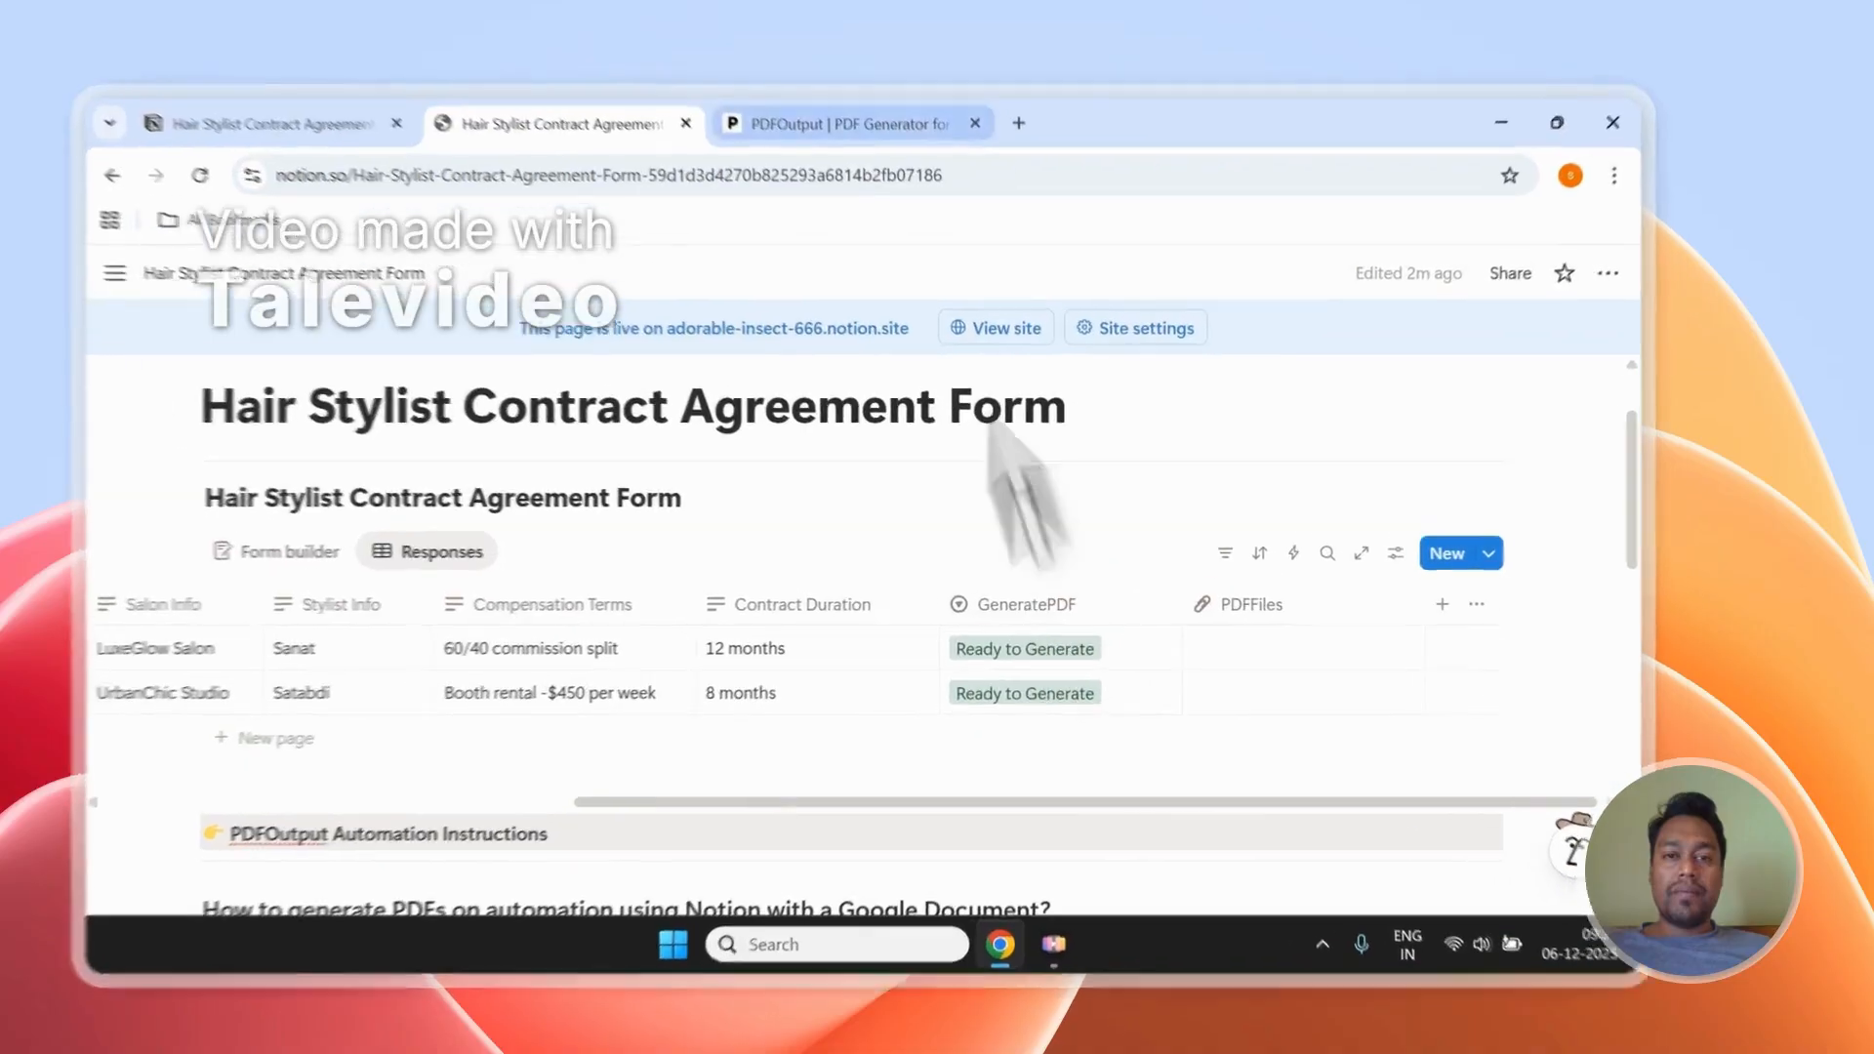
# Step: Generate and download the PDFs in PDFOutput, then return to the Notion database and show the browser's recent downloads
pyautogui.click(917, 143)
pyautogui.click(1464, 296)
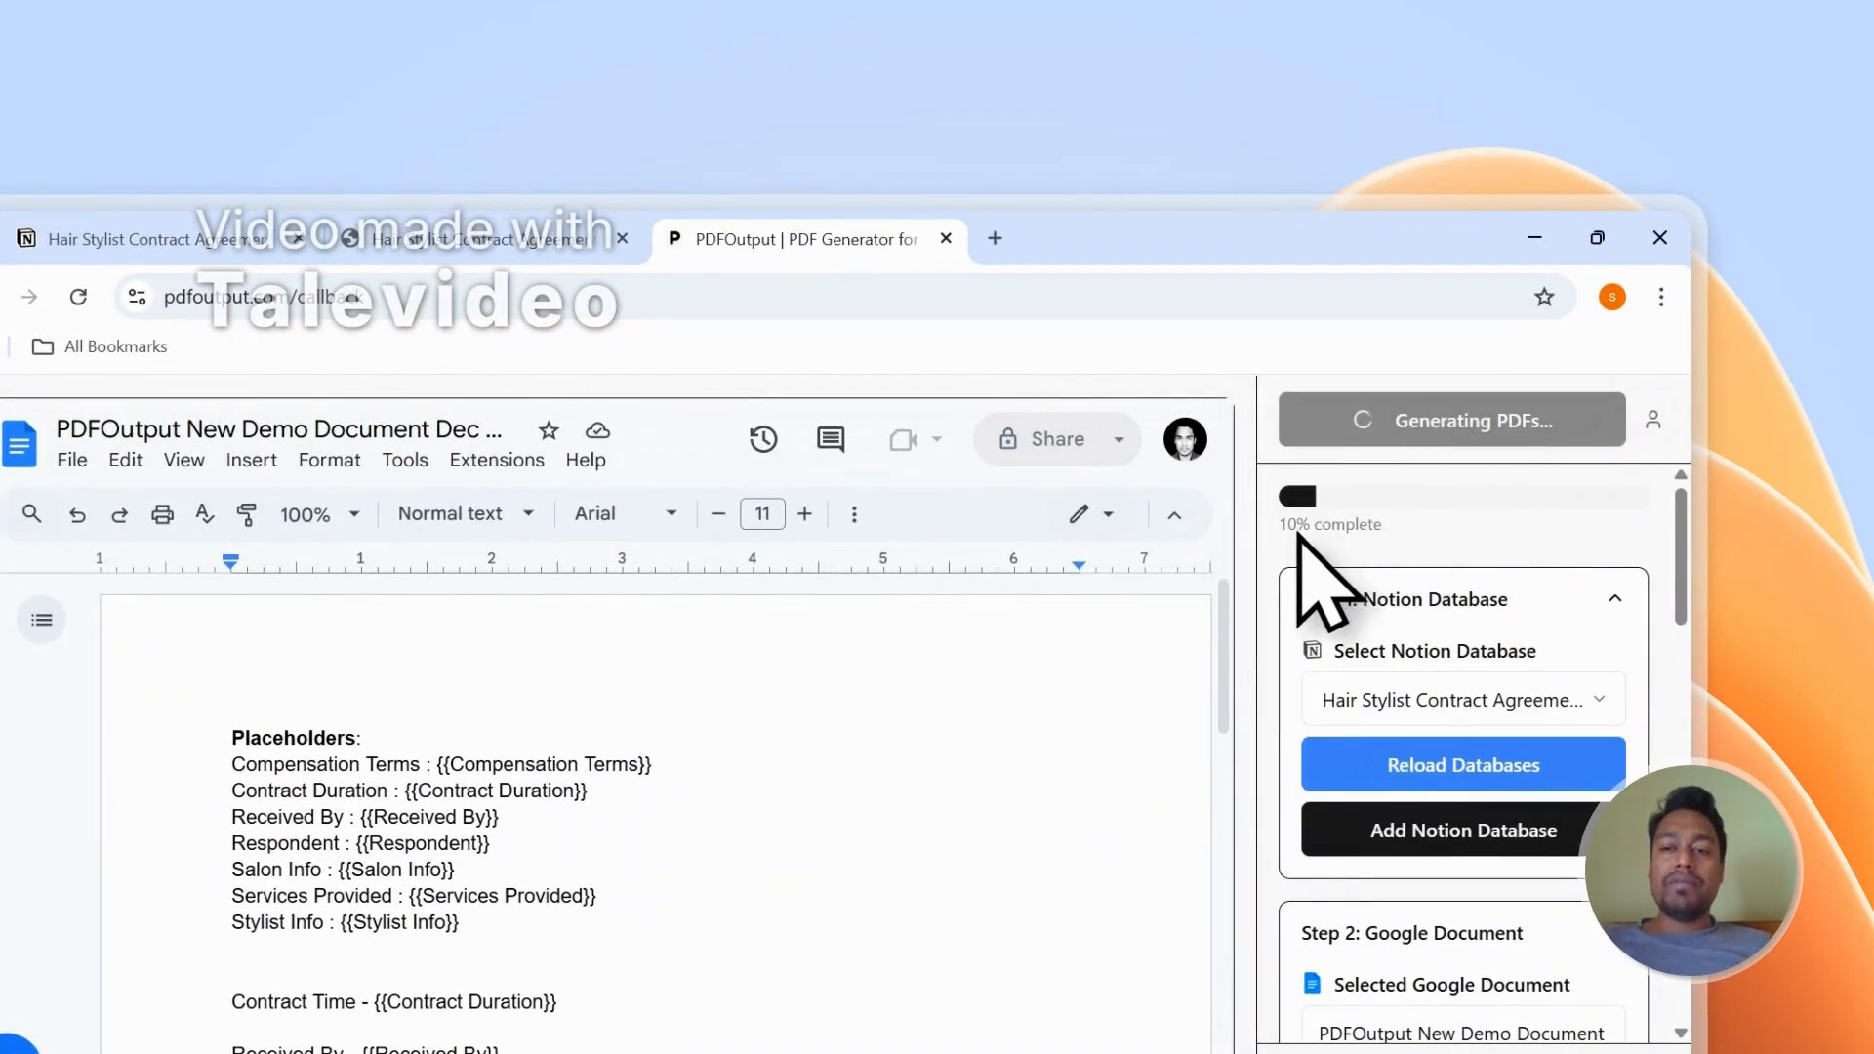
pyautogui.click(556, 239)
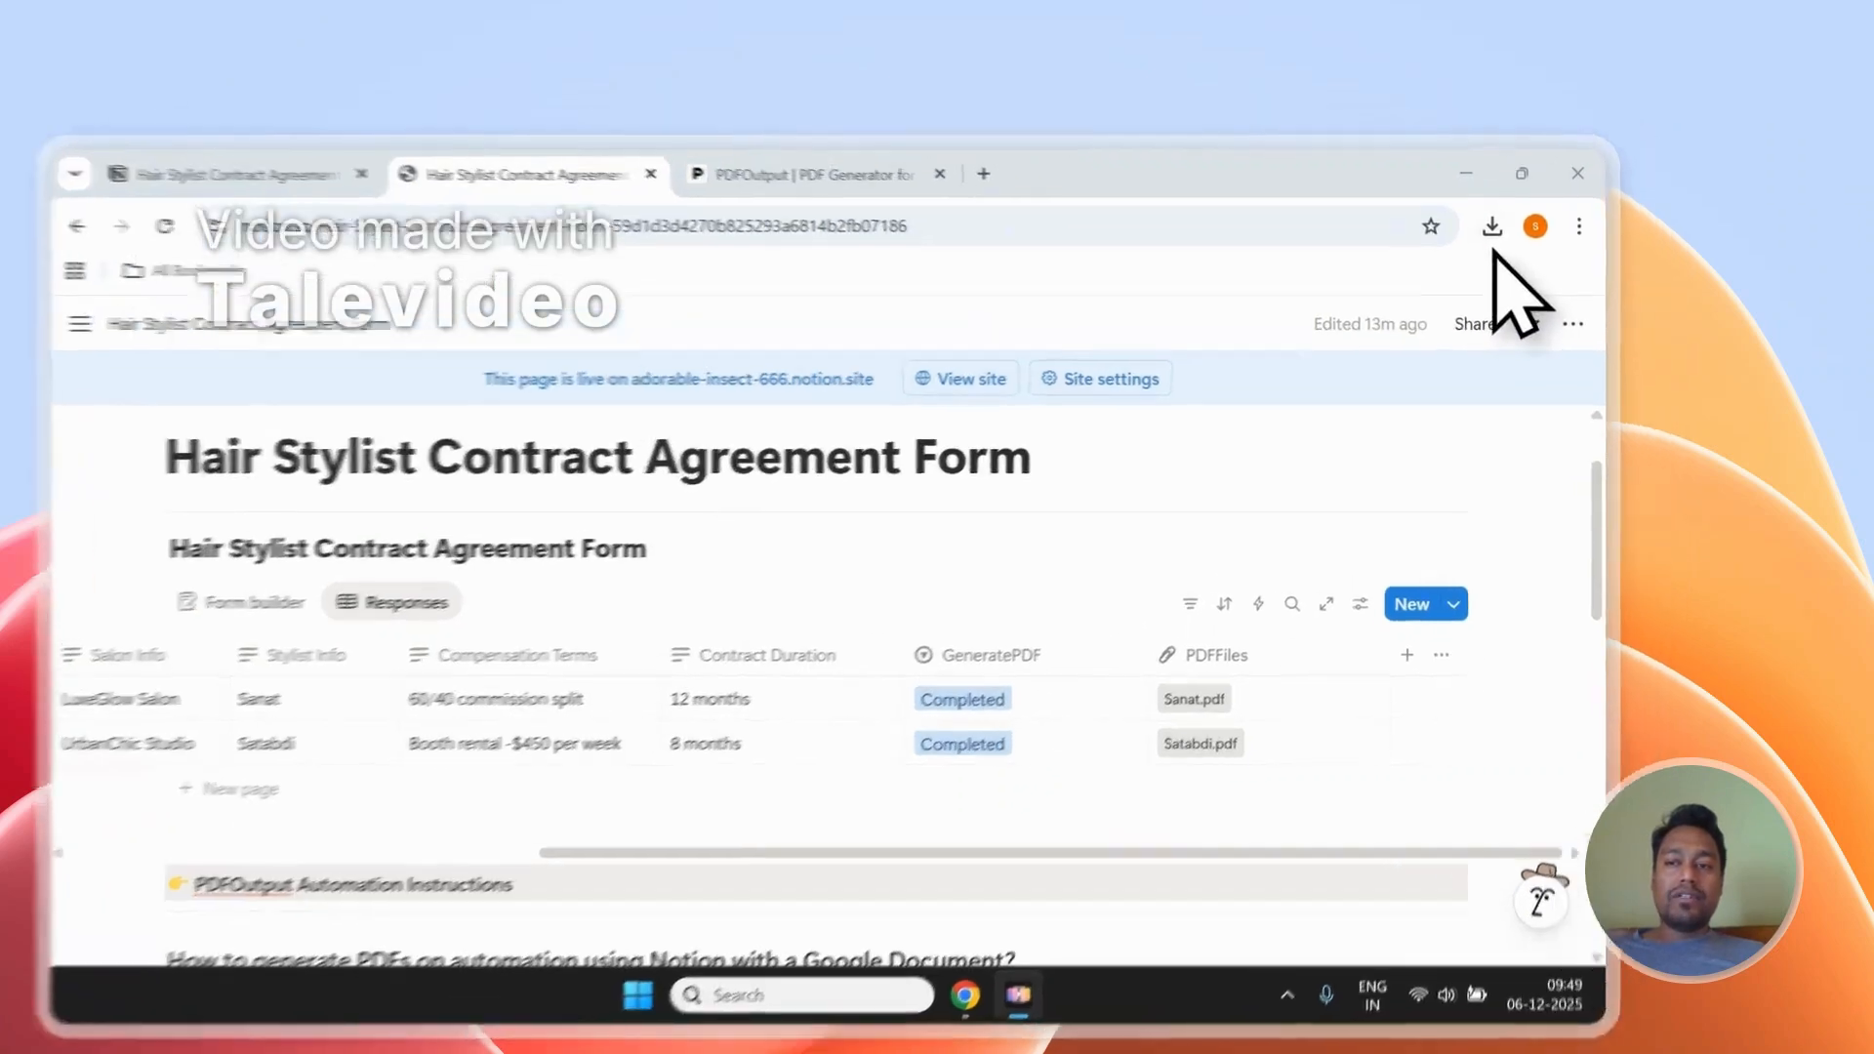
pyautogui.click(1555, 190)
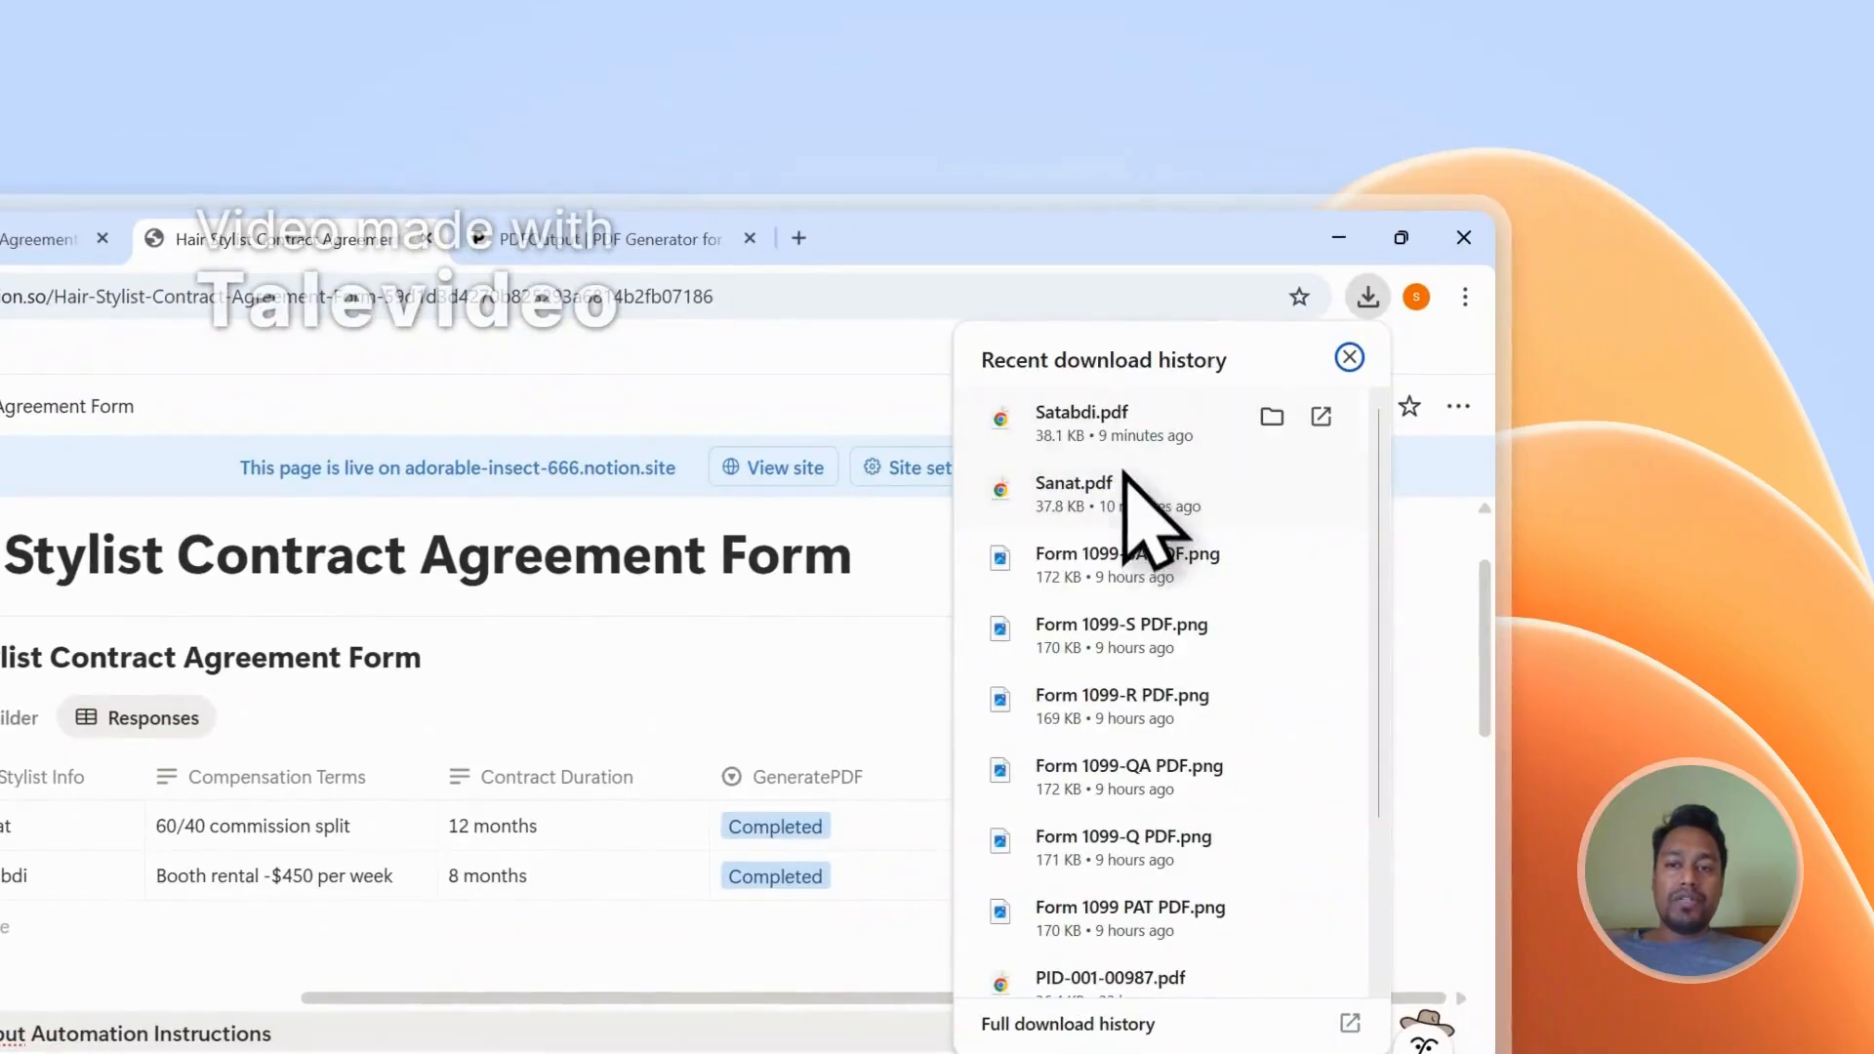
# Step: Dismiss the download history and open both generated PDFs from the PDFFiles column in the Notion table
pyautogui.click(890, 414)
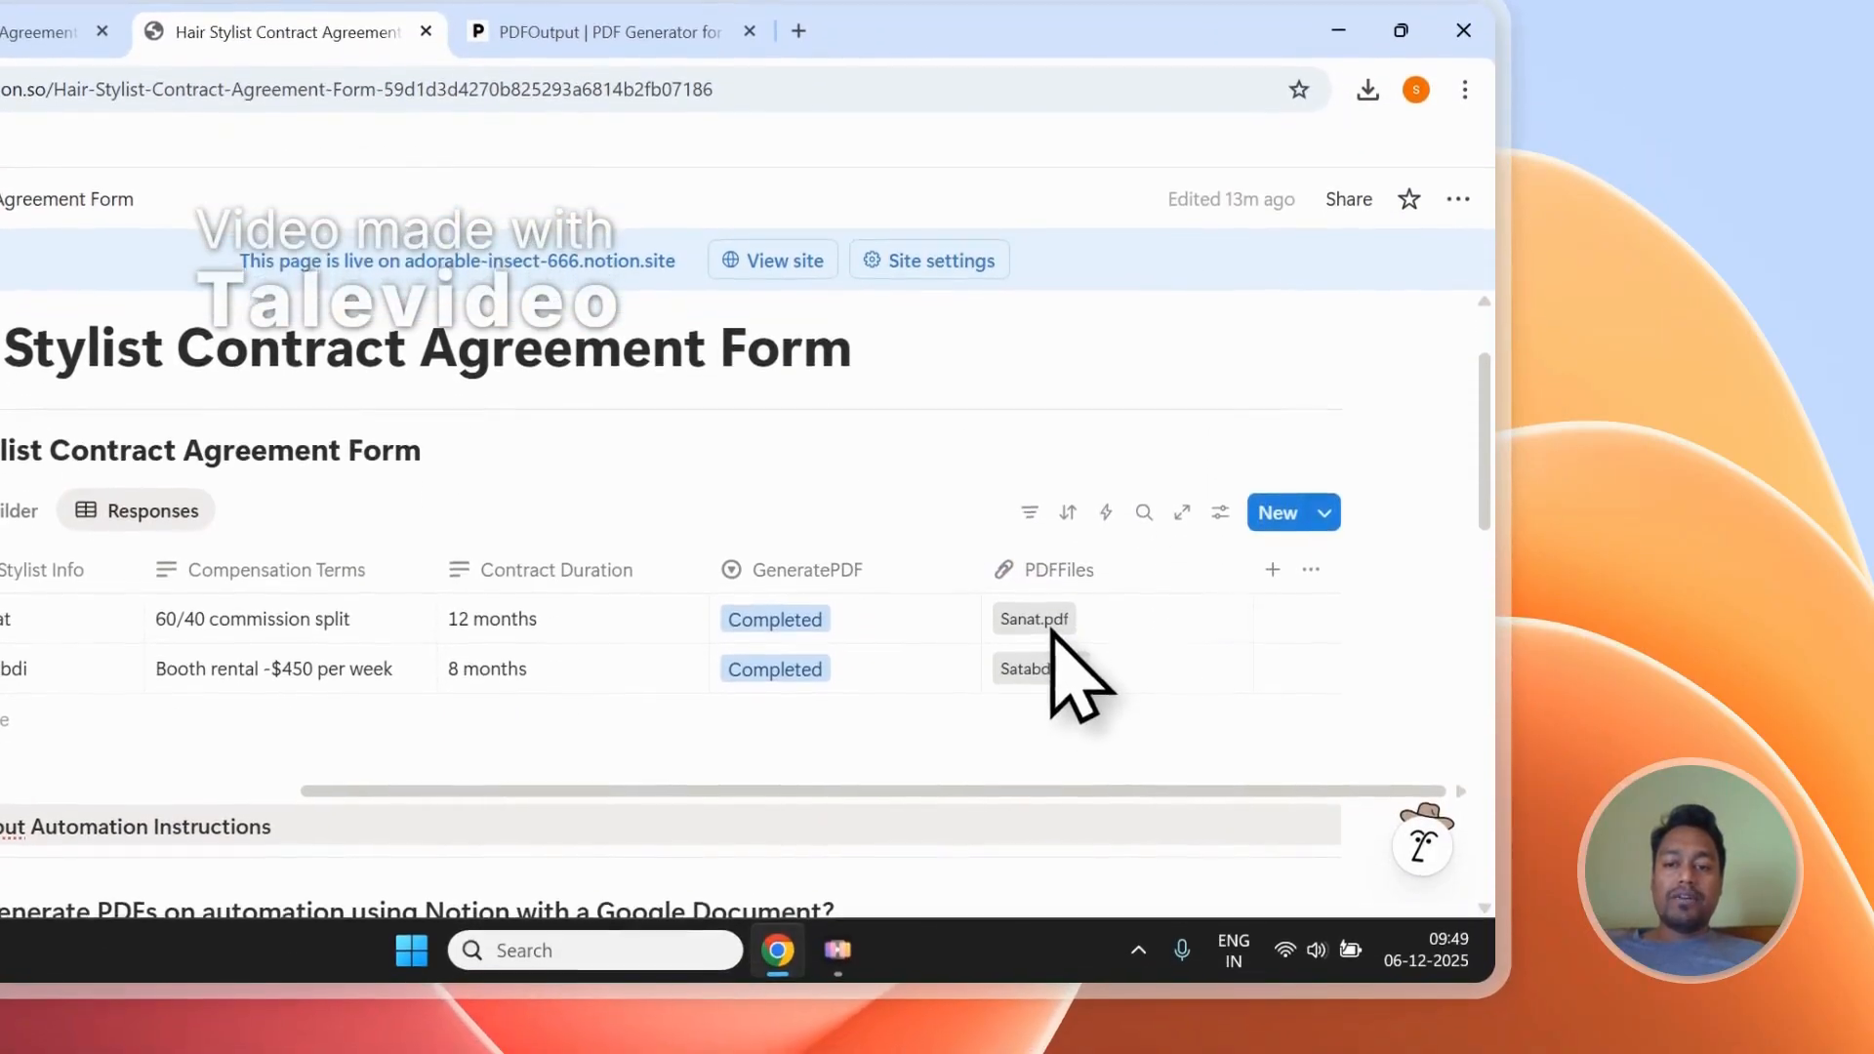
pyautogui.click(1034, 825)
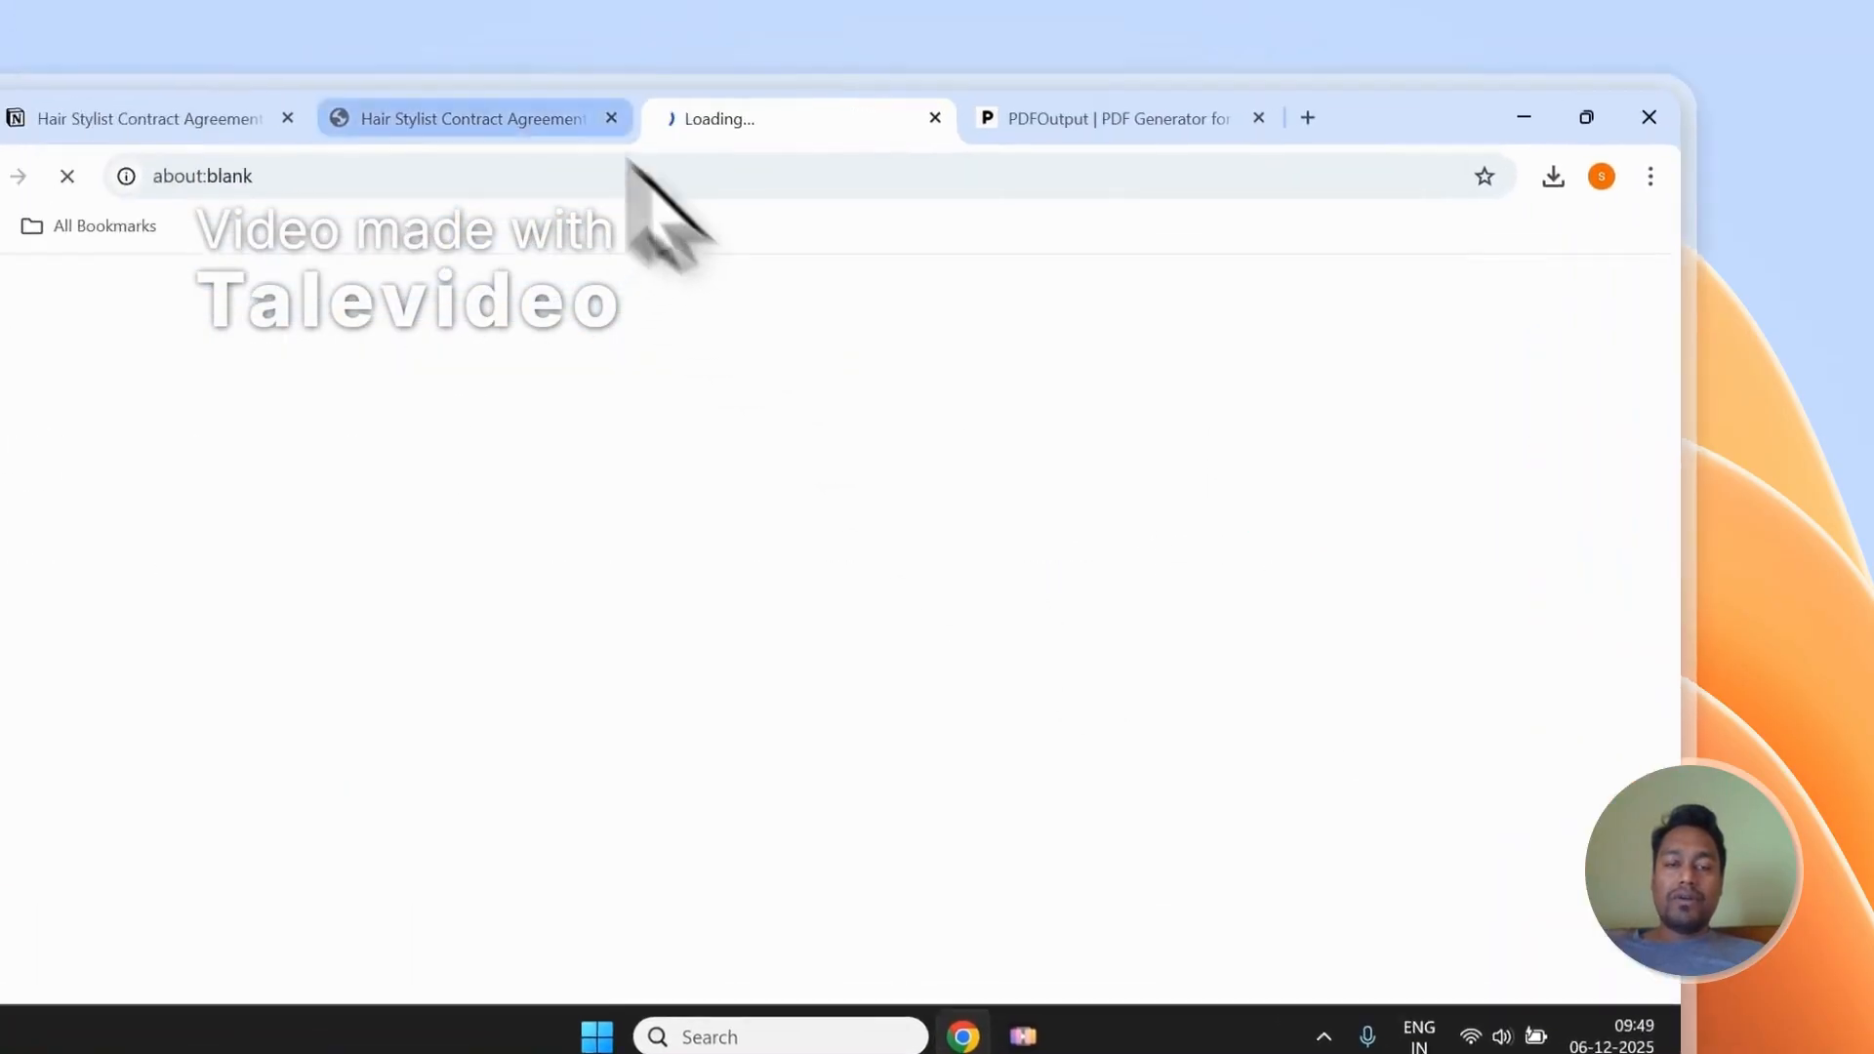
pyautogui.click(356, 33)
pyautogui.click(1044, 672)
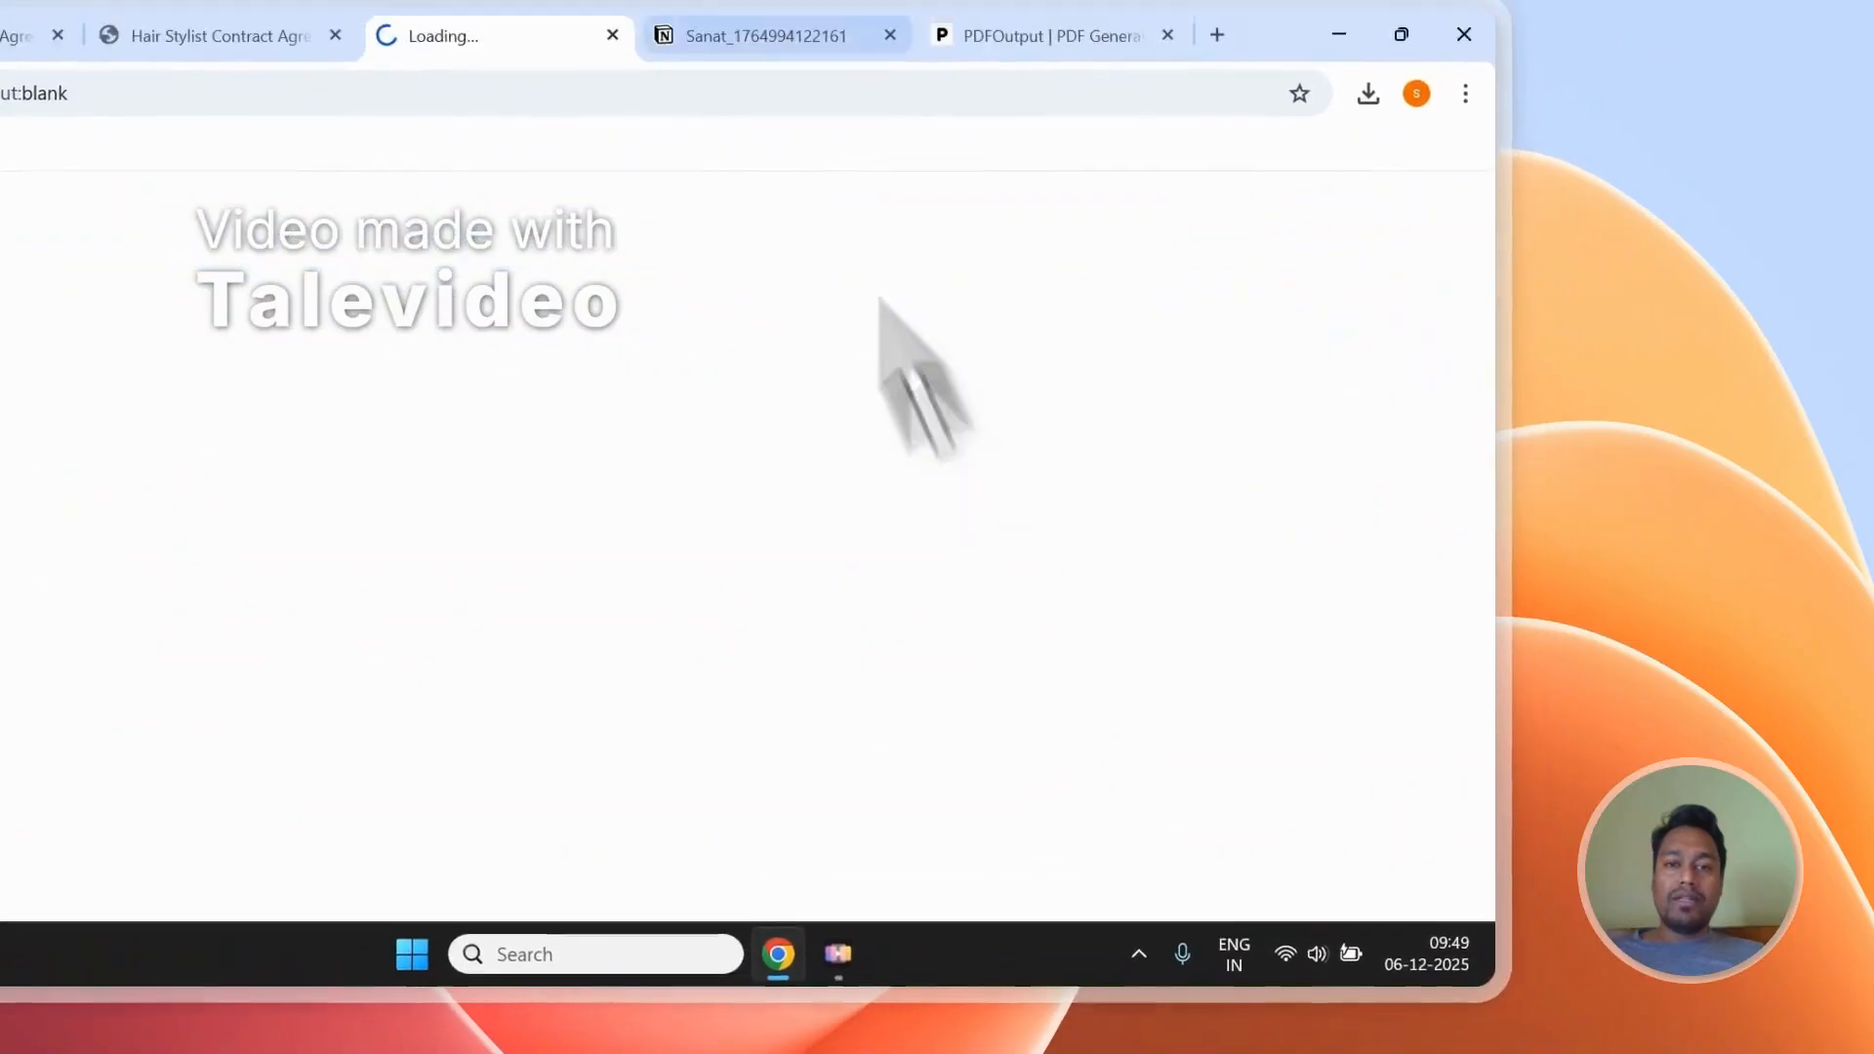
pyautogui.click(717, 3)
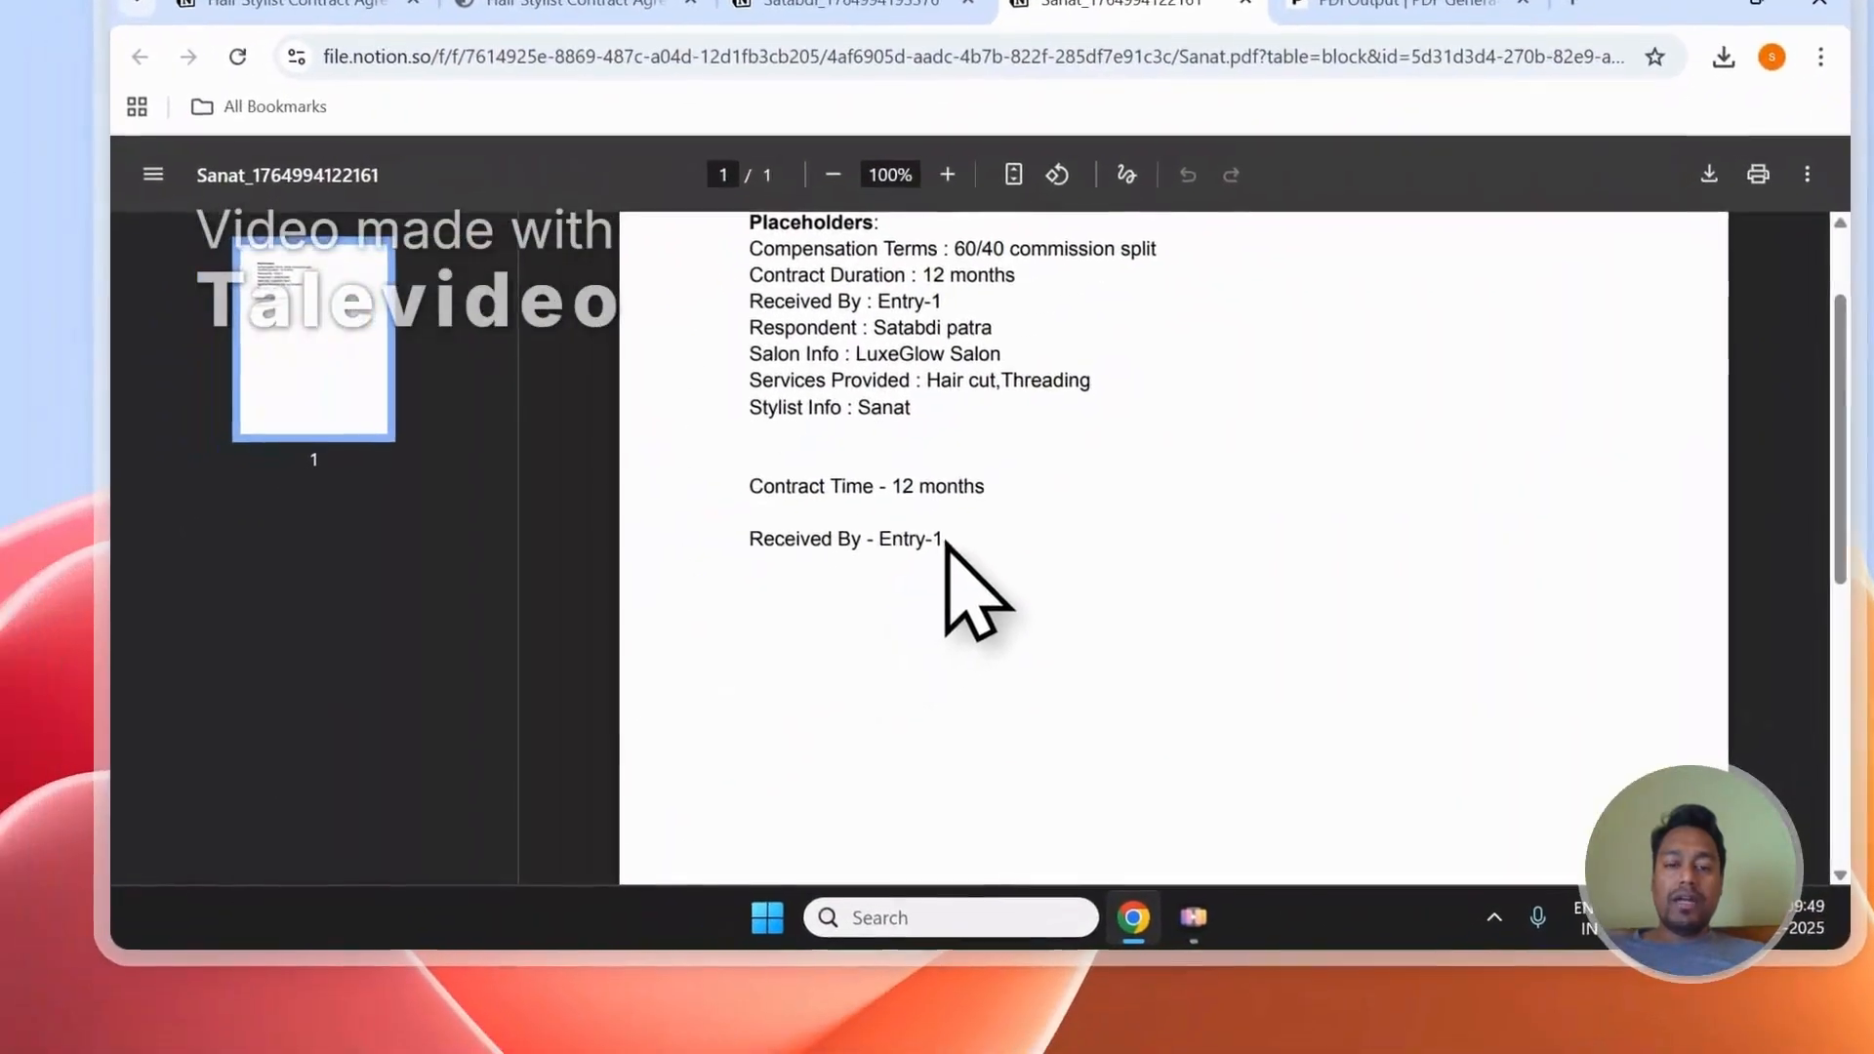
# Step: Examine the filled-in placeholder values in the Entry-1 PDF, including the Contract Duration and Received By lines
pyautogui.moveTo(928, 555); pyautogui.dragTo(789, 422)
pyautogui.scroll(2, 848, 445)
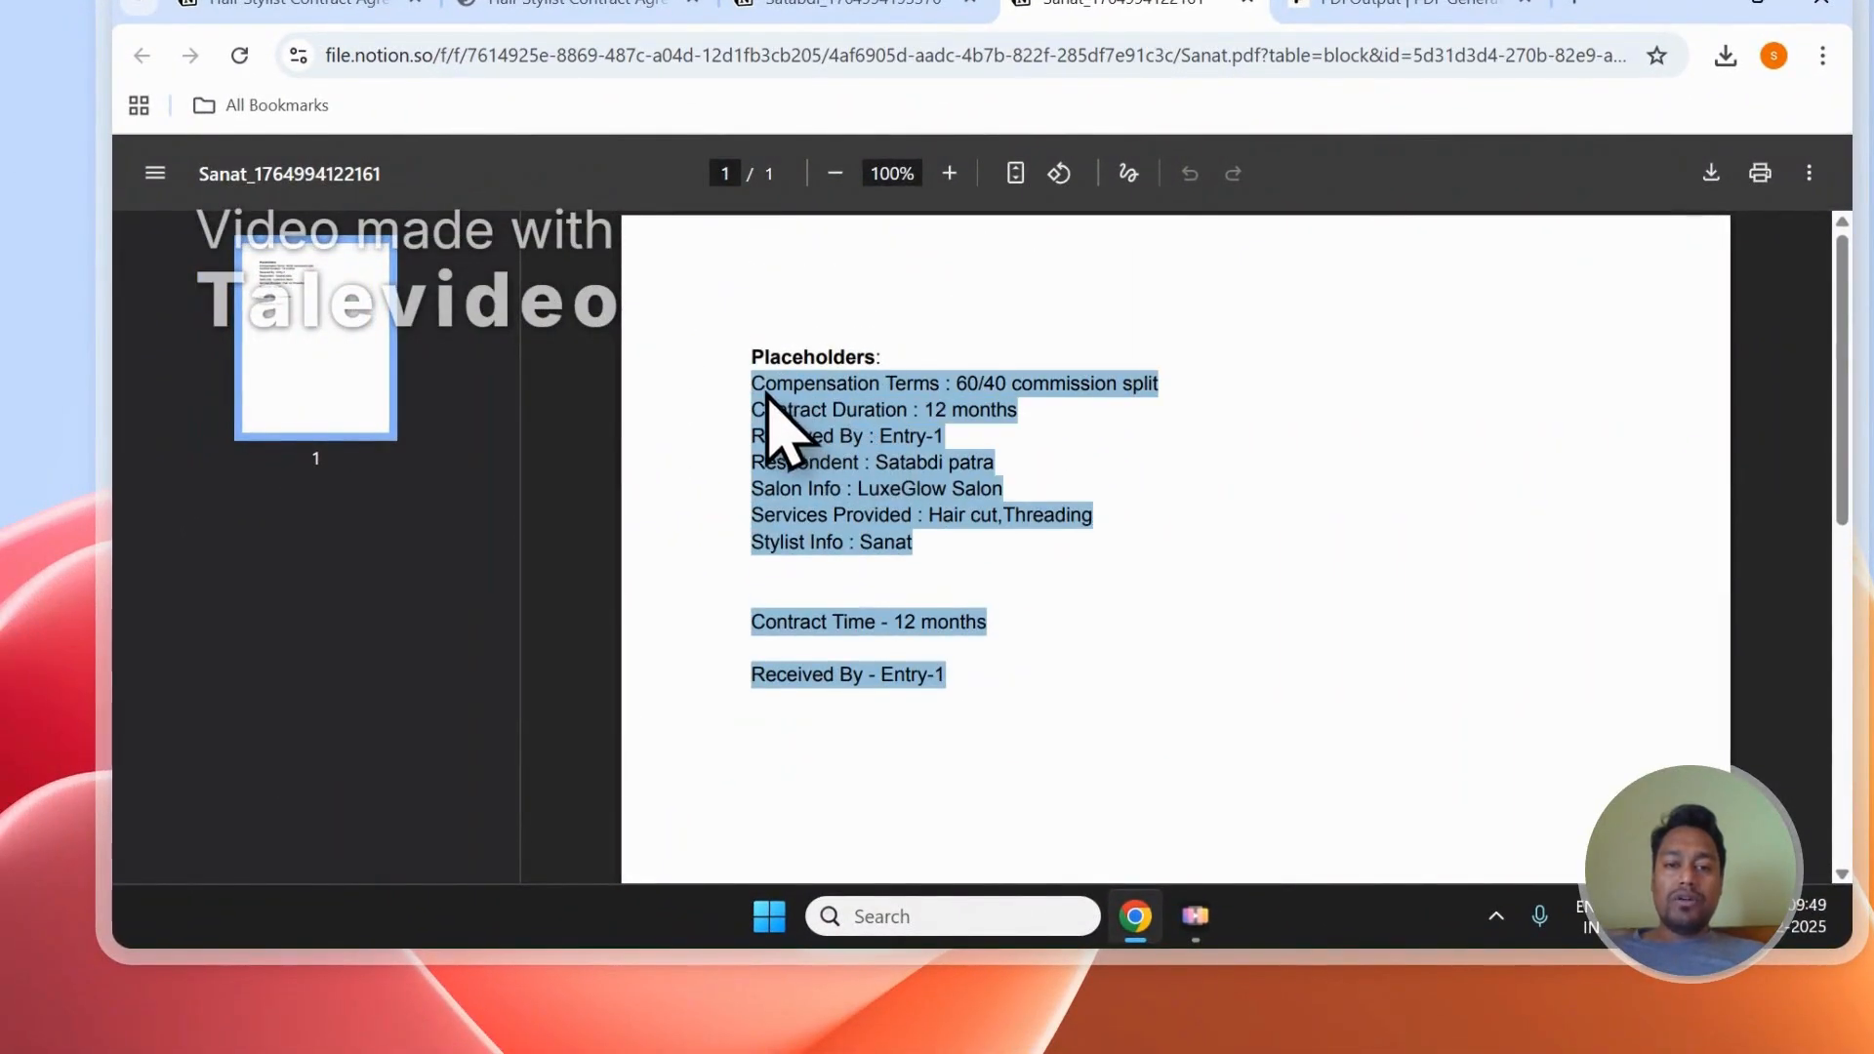
pyautogui.scroll(-1, 928, 443)
pyautogui.click(944, 421)
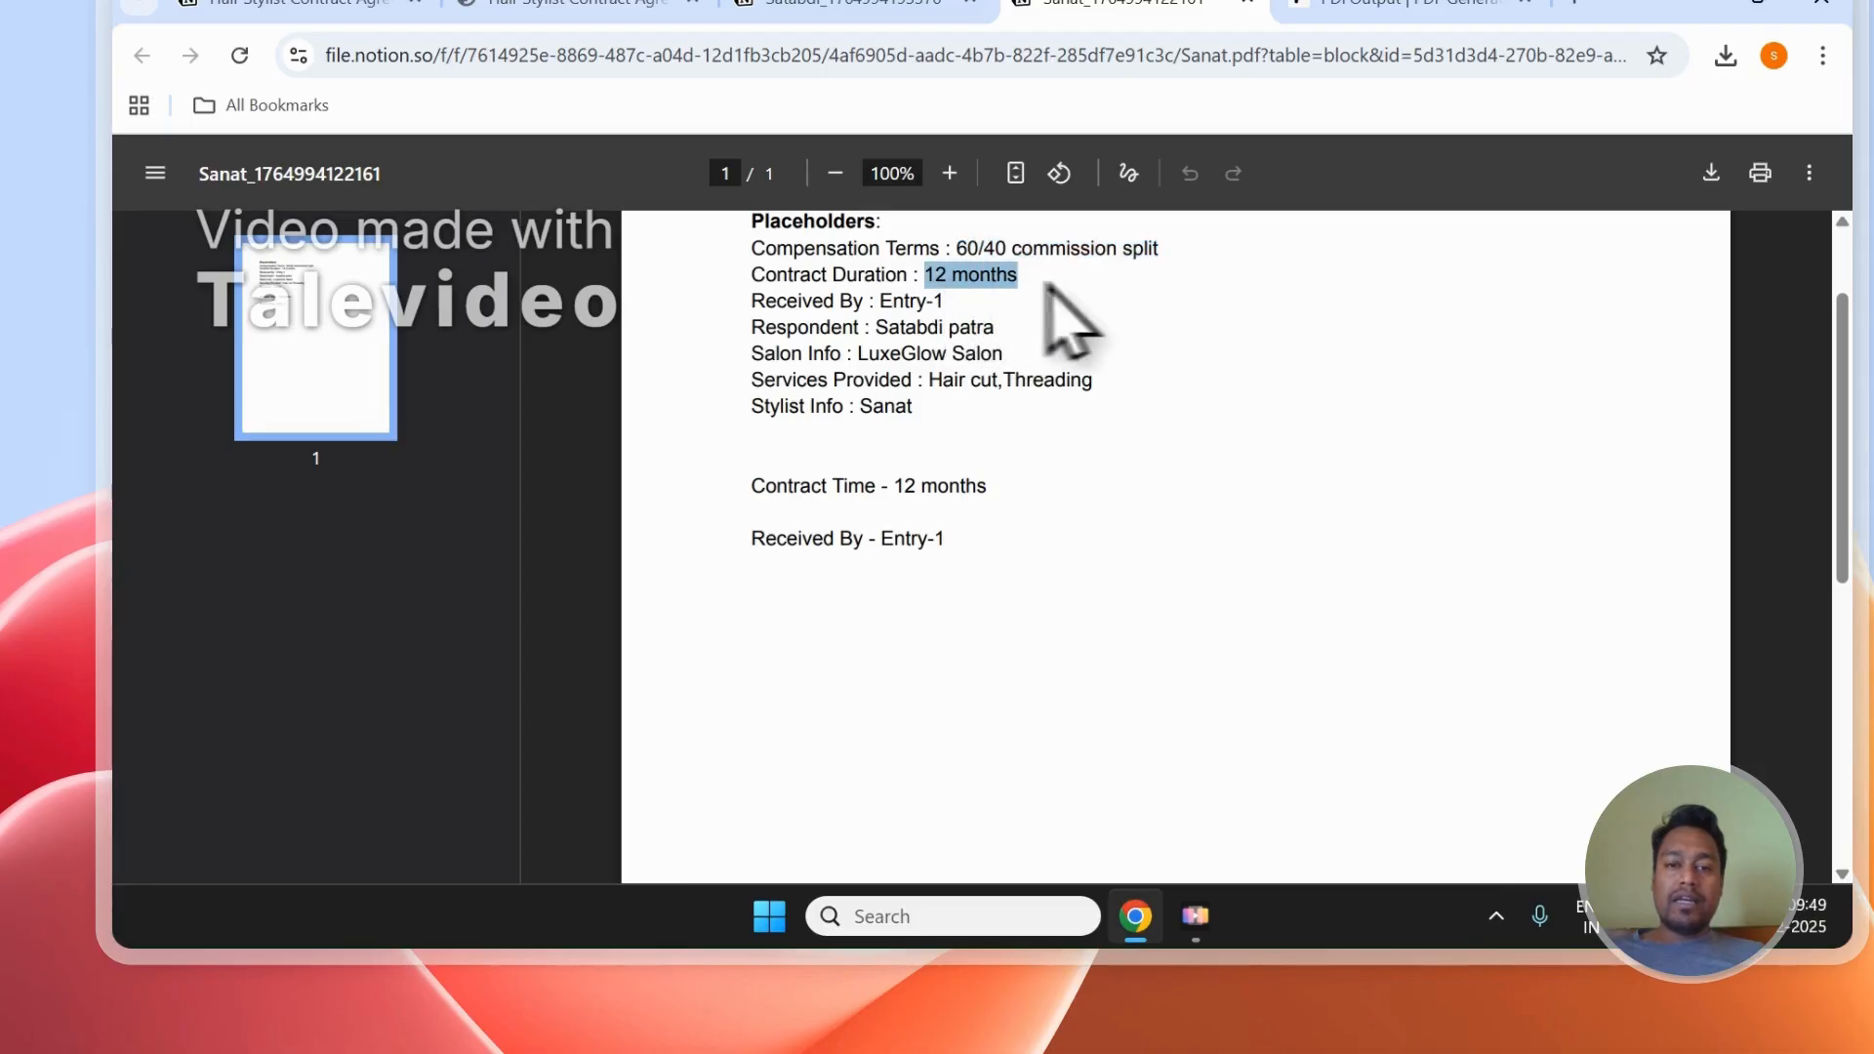
pyautogui.moveTo(880, 302); pyautogui.dragTo(971, 328)
pyautogui.click(915, 359)
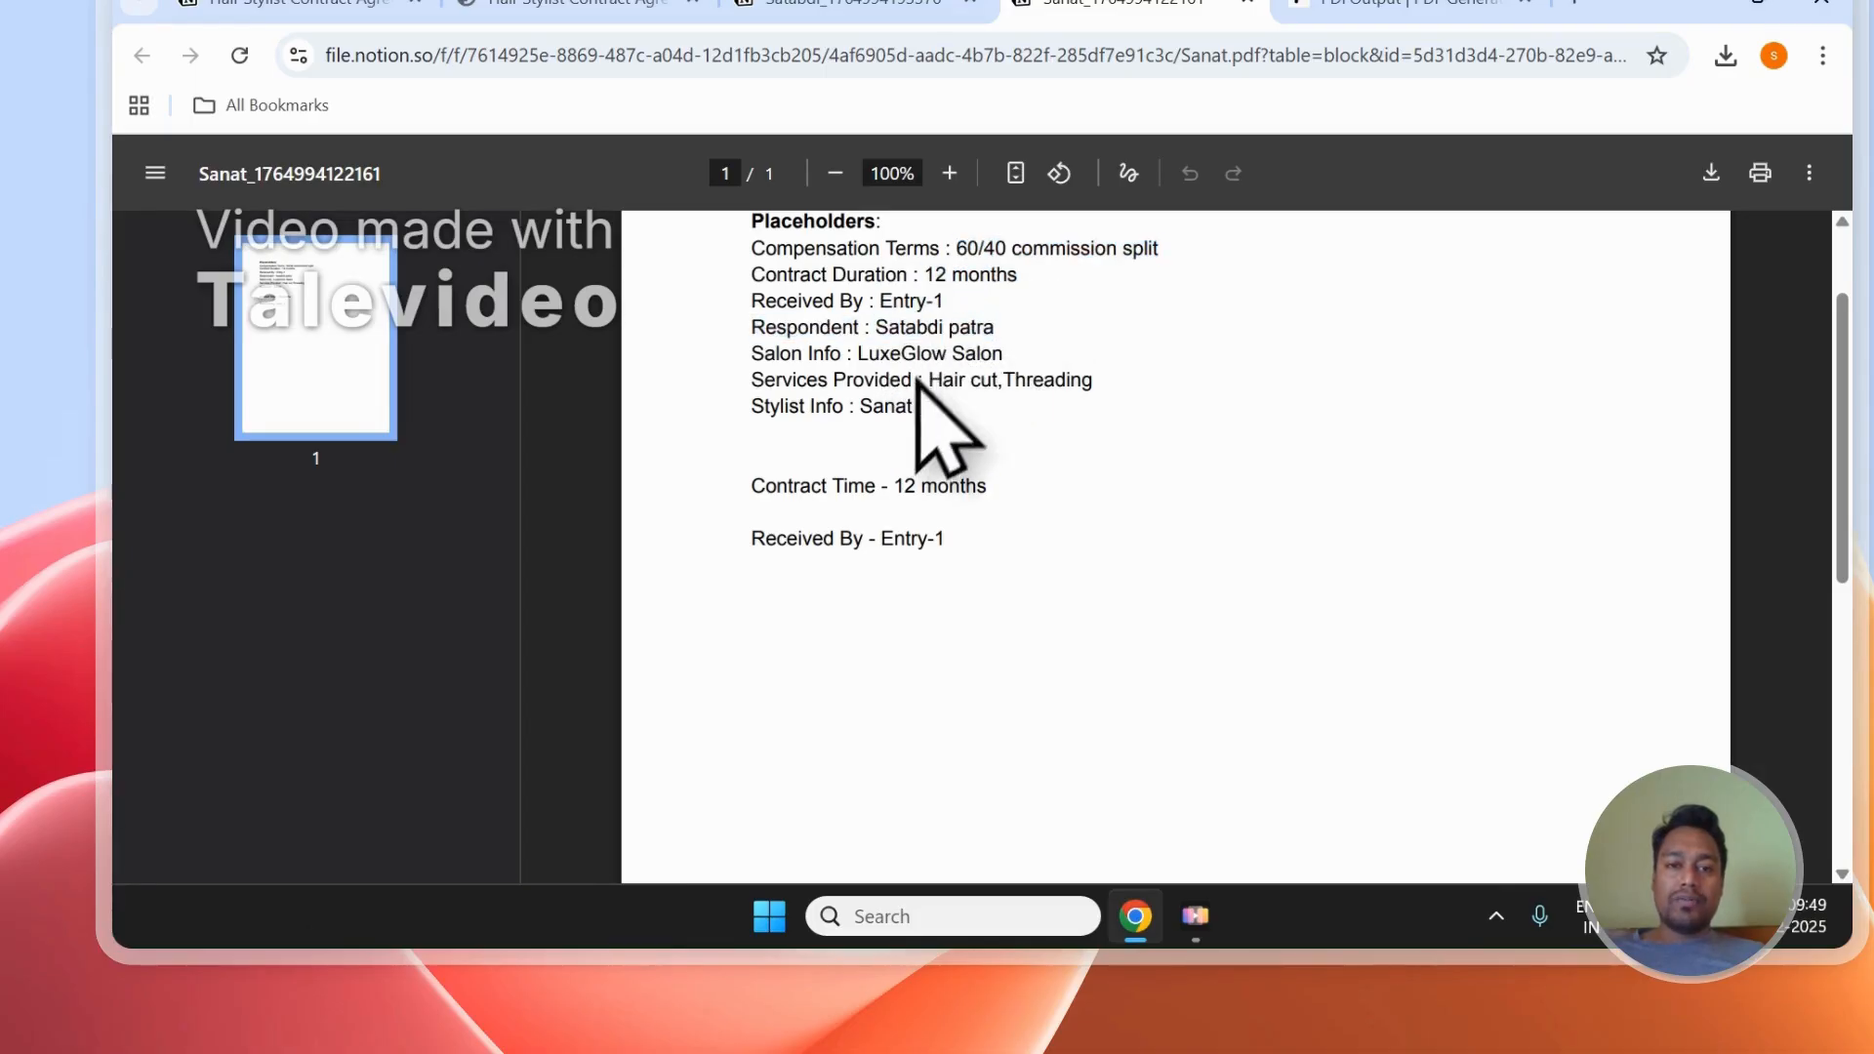
# Step: Examine the placeholder values in the Entry-2 PDF and compare them with the Entry-1 PDF
pyautogui.click(859, 4)
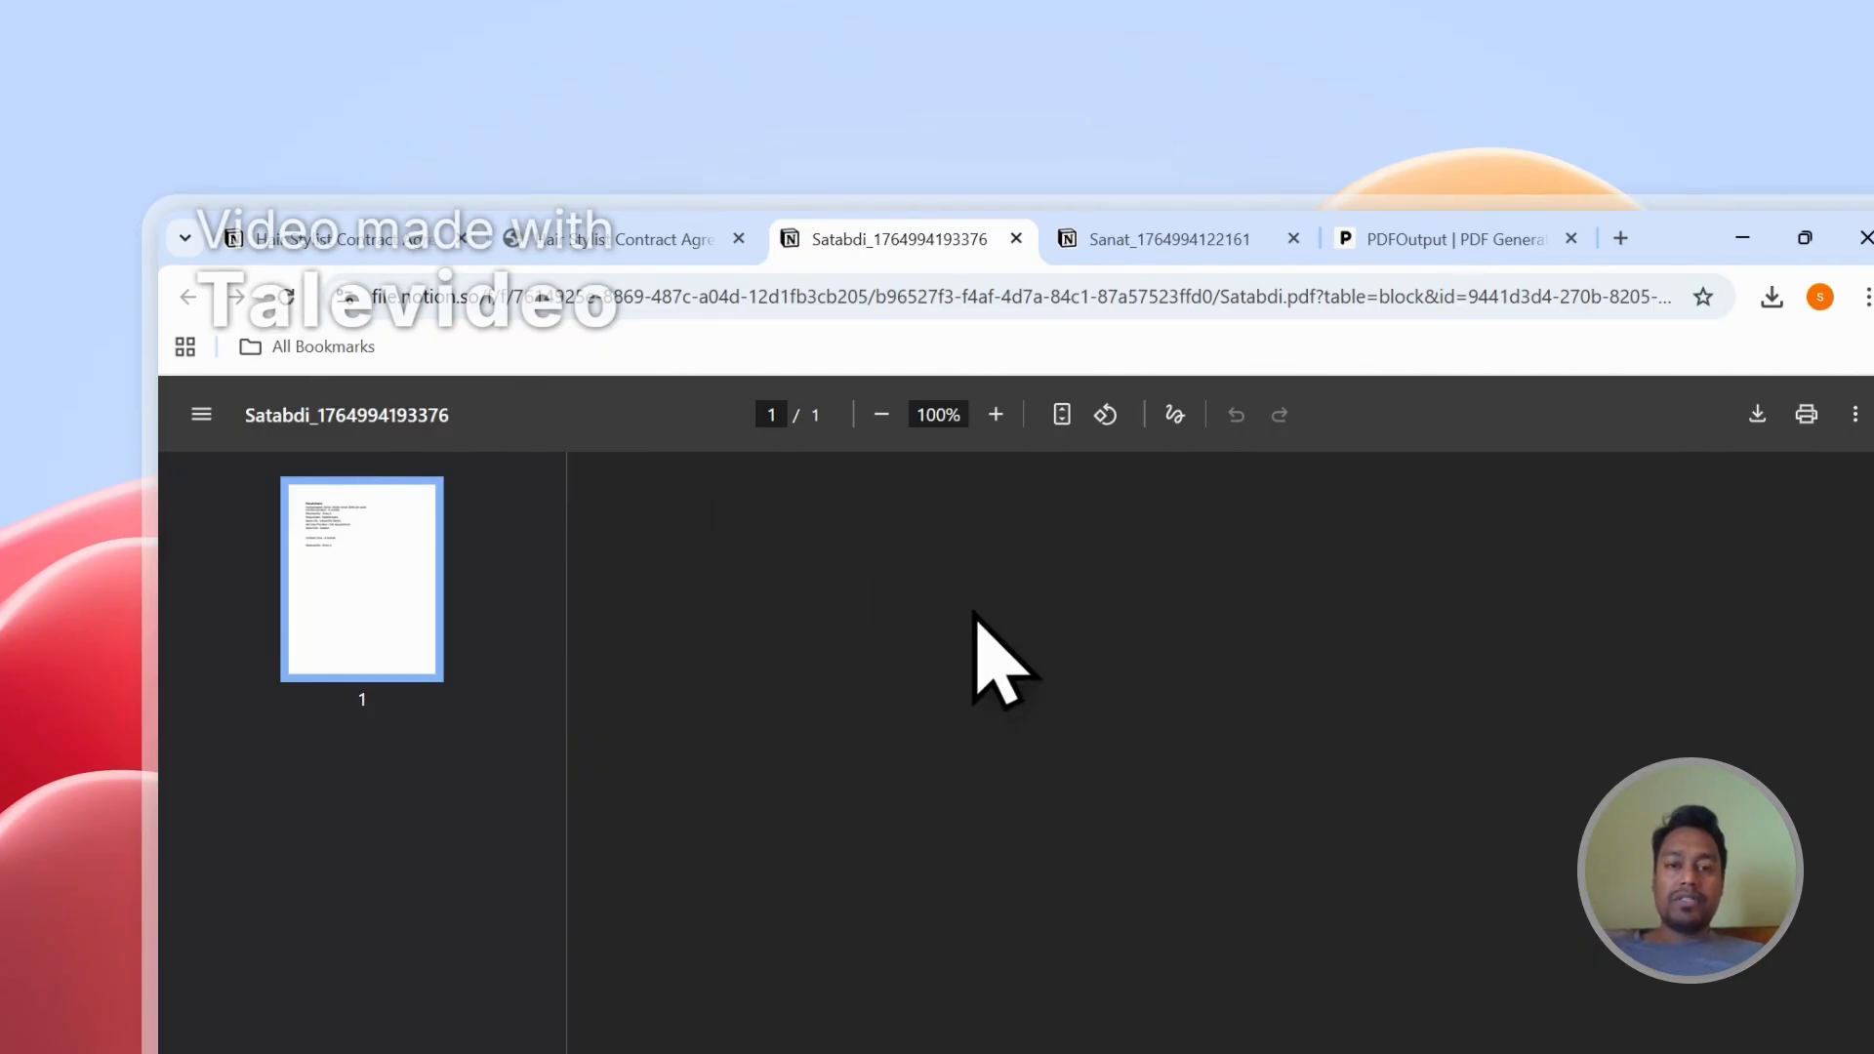
pyautogui.scroll(-1, 1023, 667)
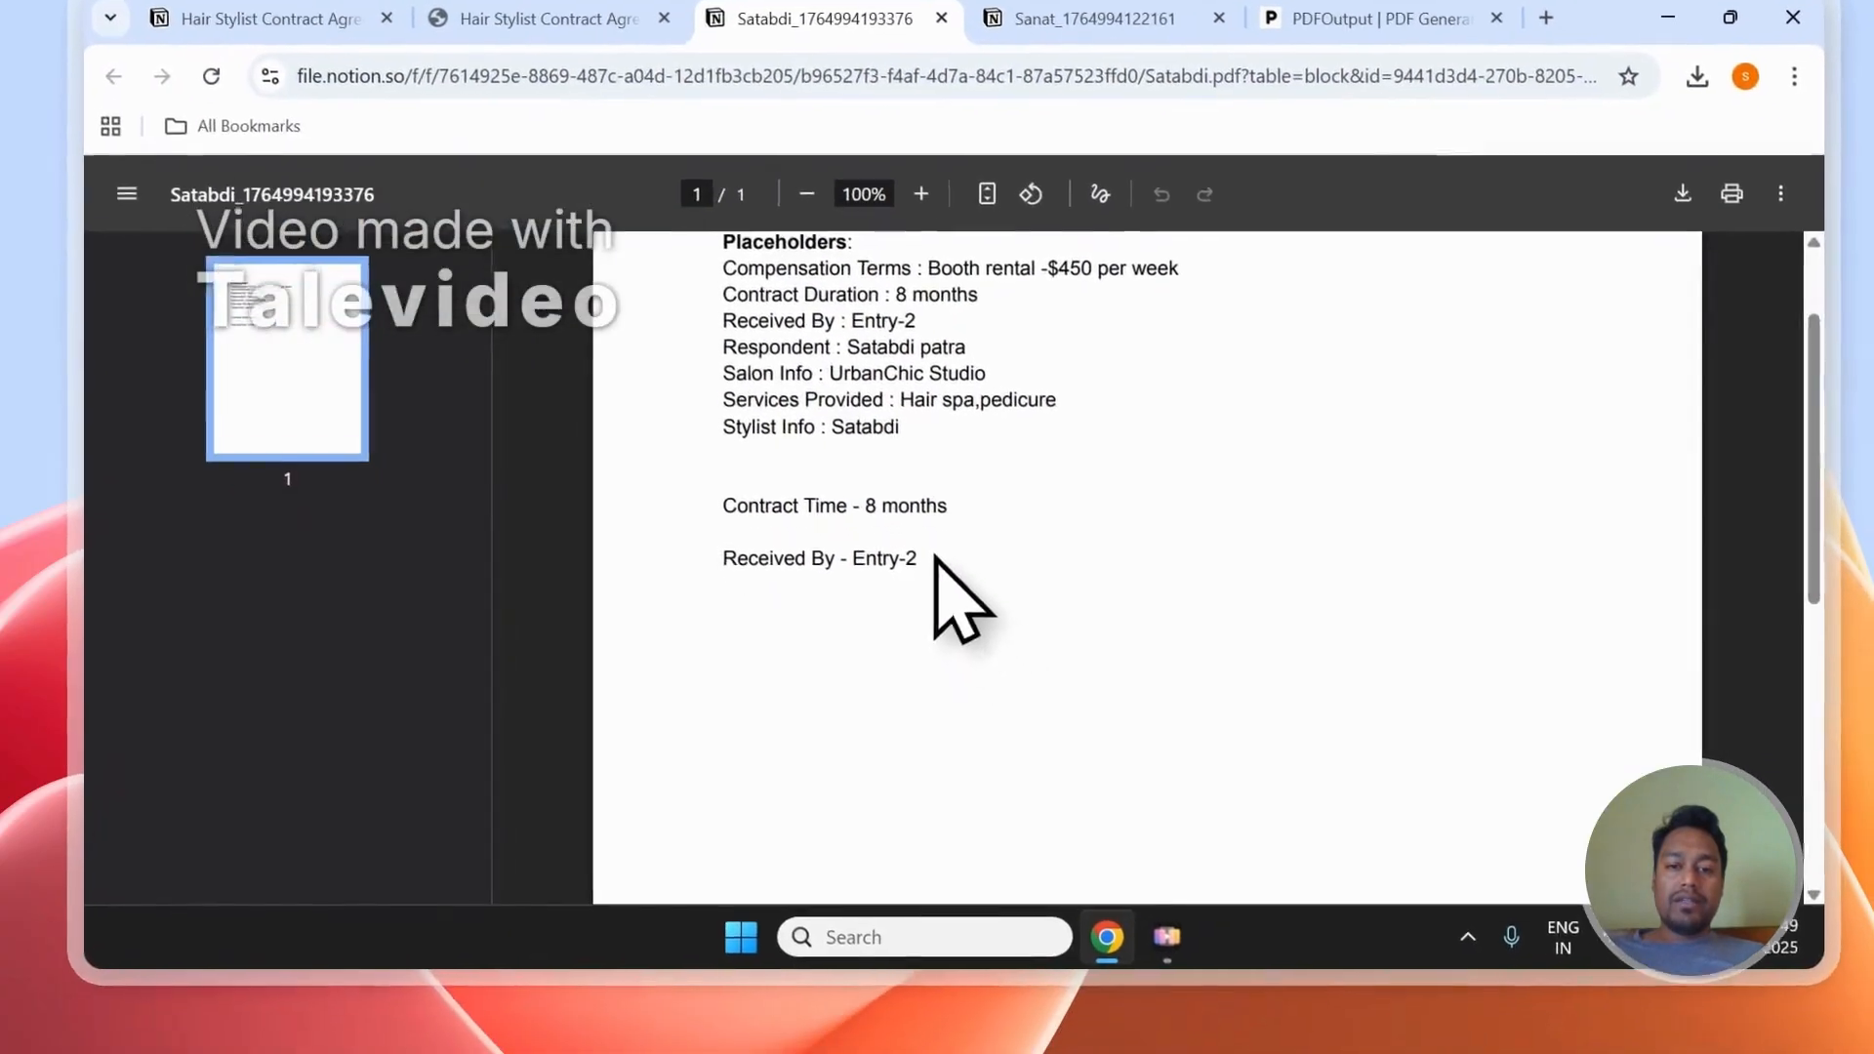
pyautogui.doubleClick(932, 558)
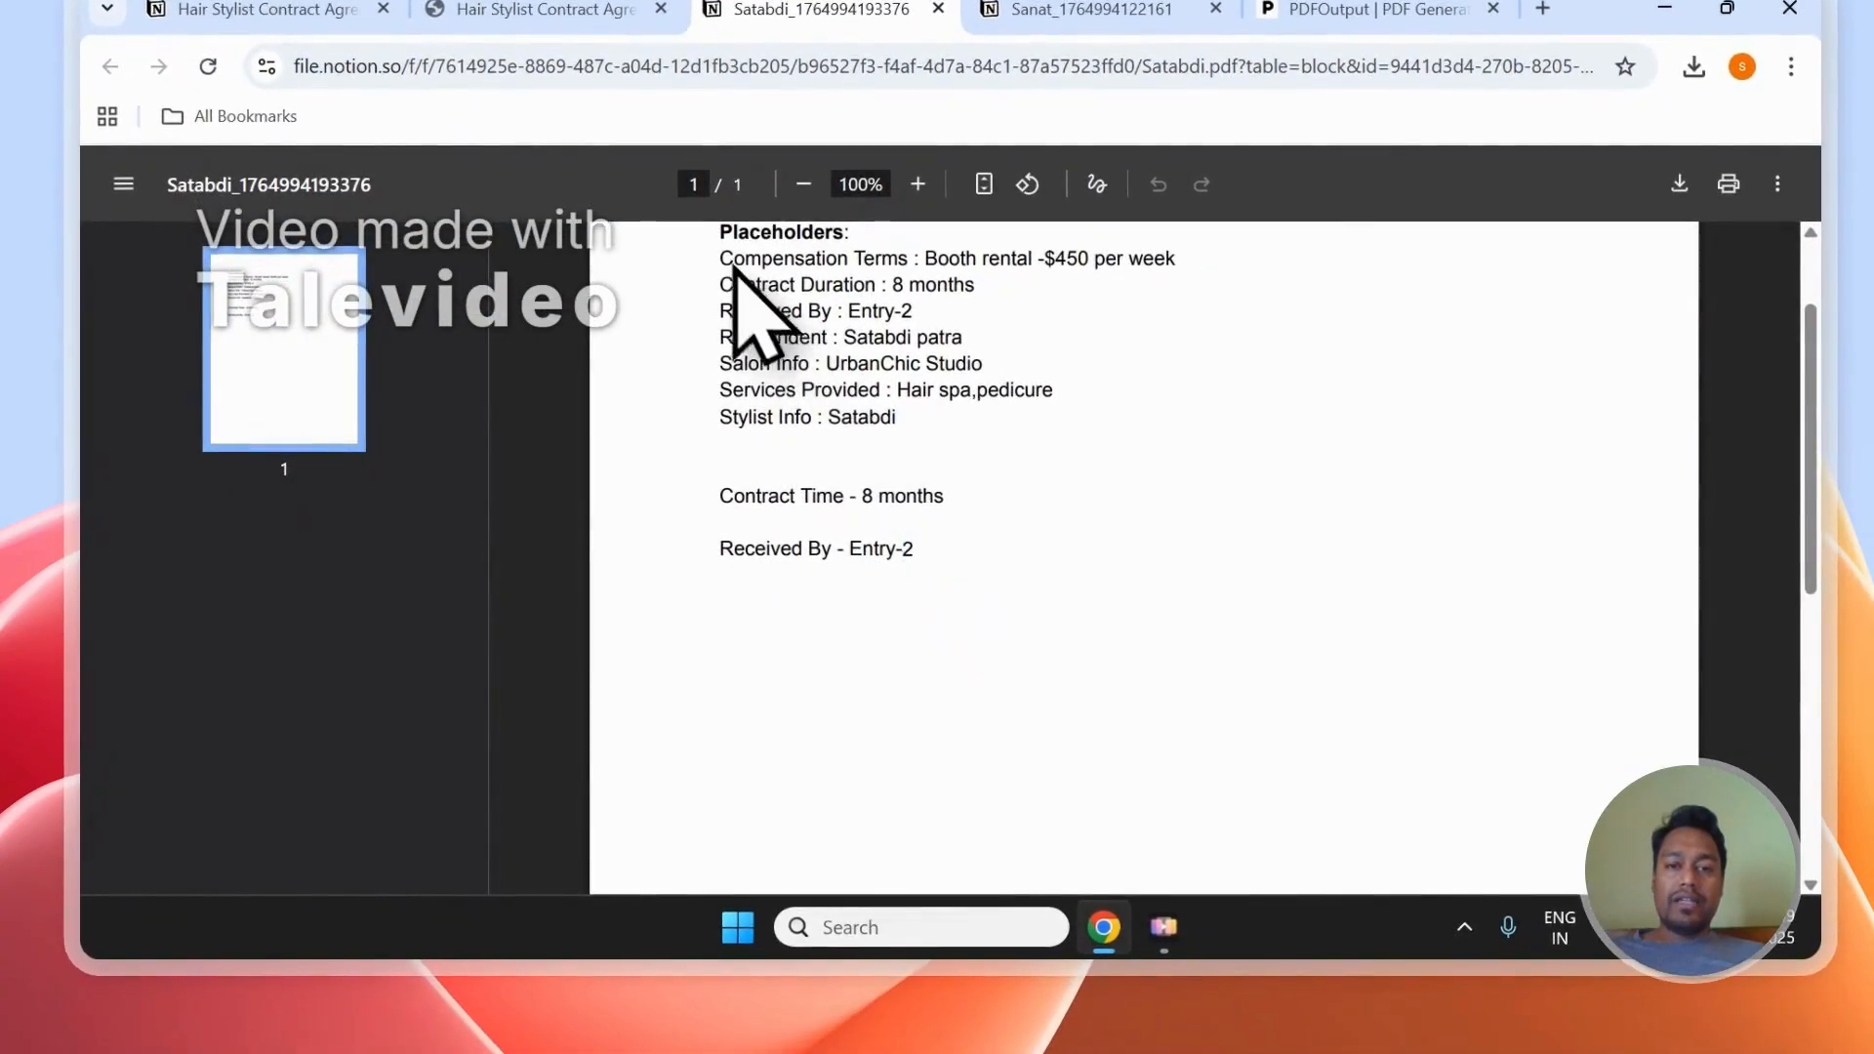
pyautogui.moveTo(734, 268); pyautogui.dragTo(962, 577)
pyautogui.click(979, 502)
pyautogui.click(1050, 12)
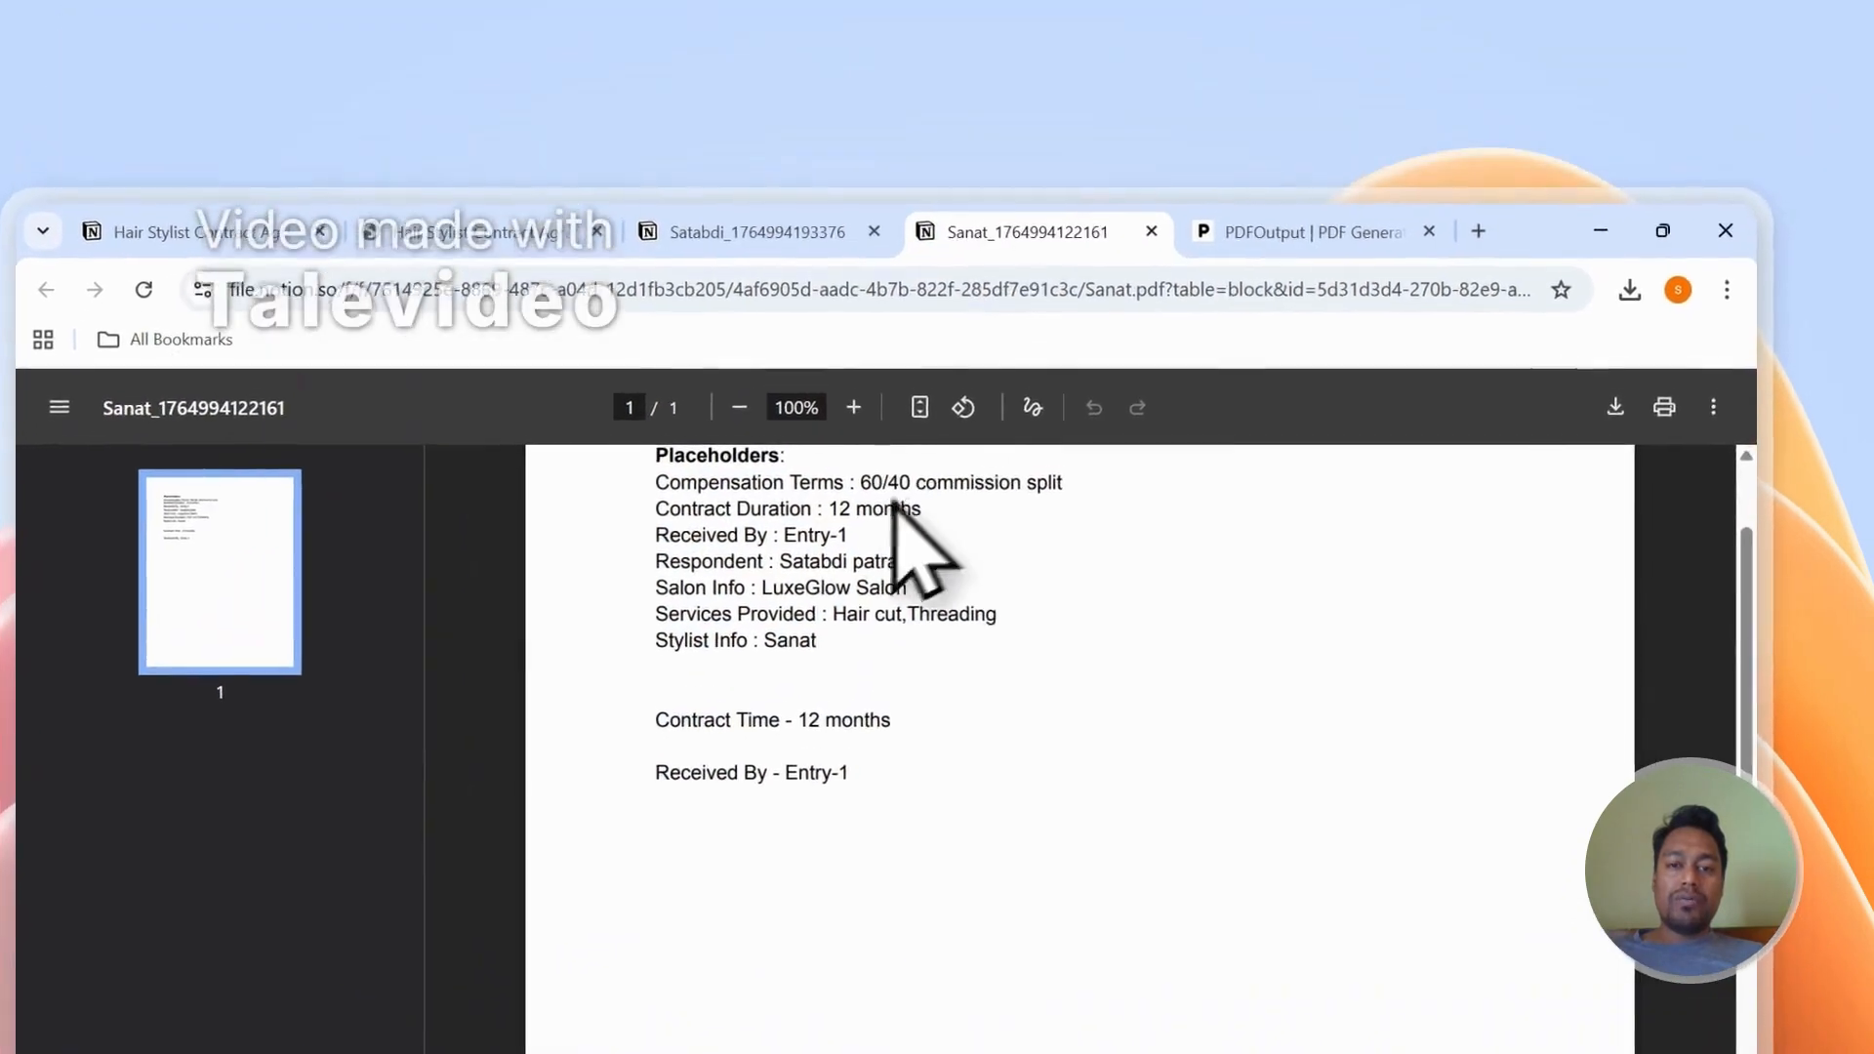
pyautogui.click(832, 176)
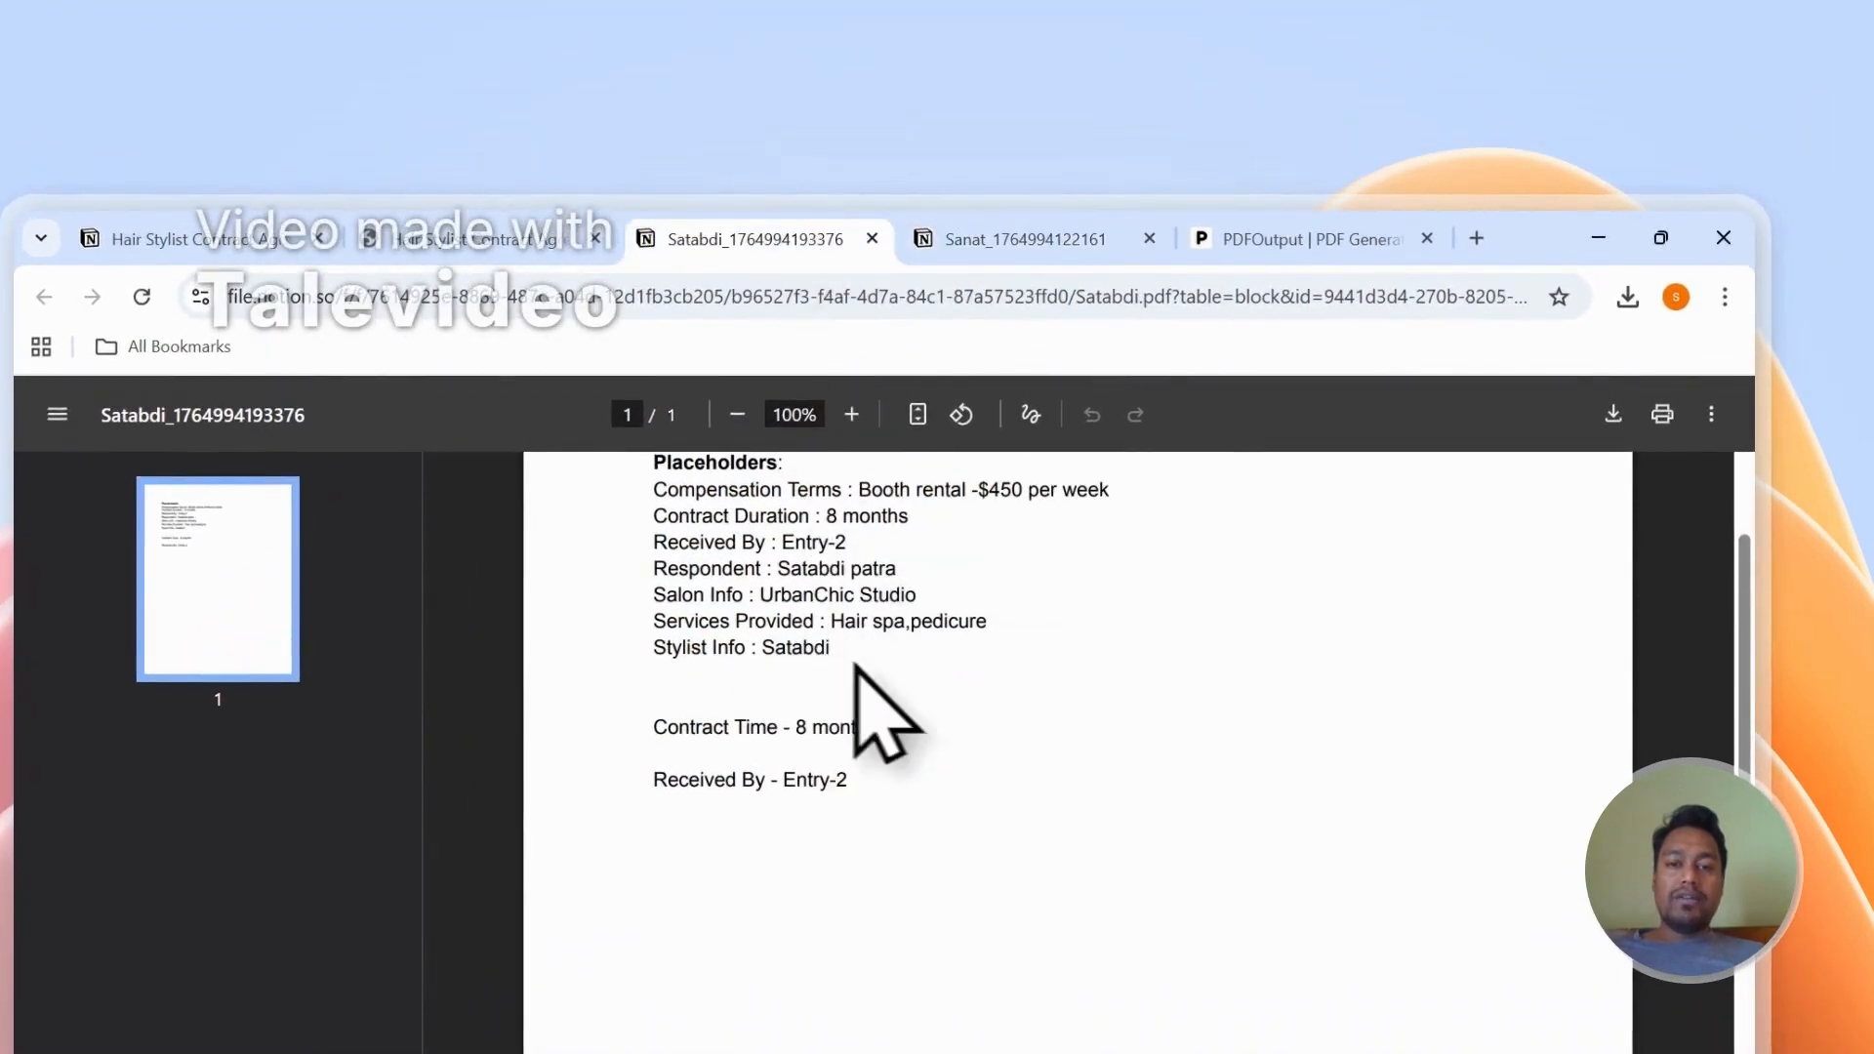
pyautogui.click(970, 244)
pyautogui.click(781, 239)
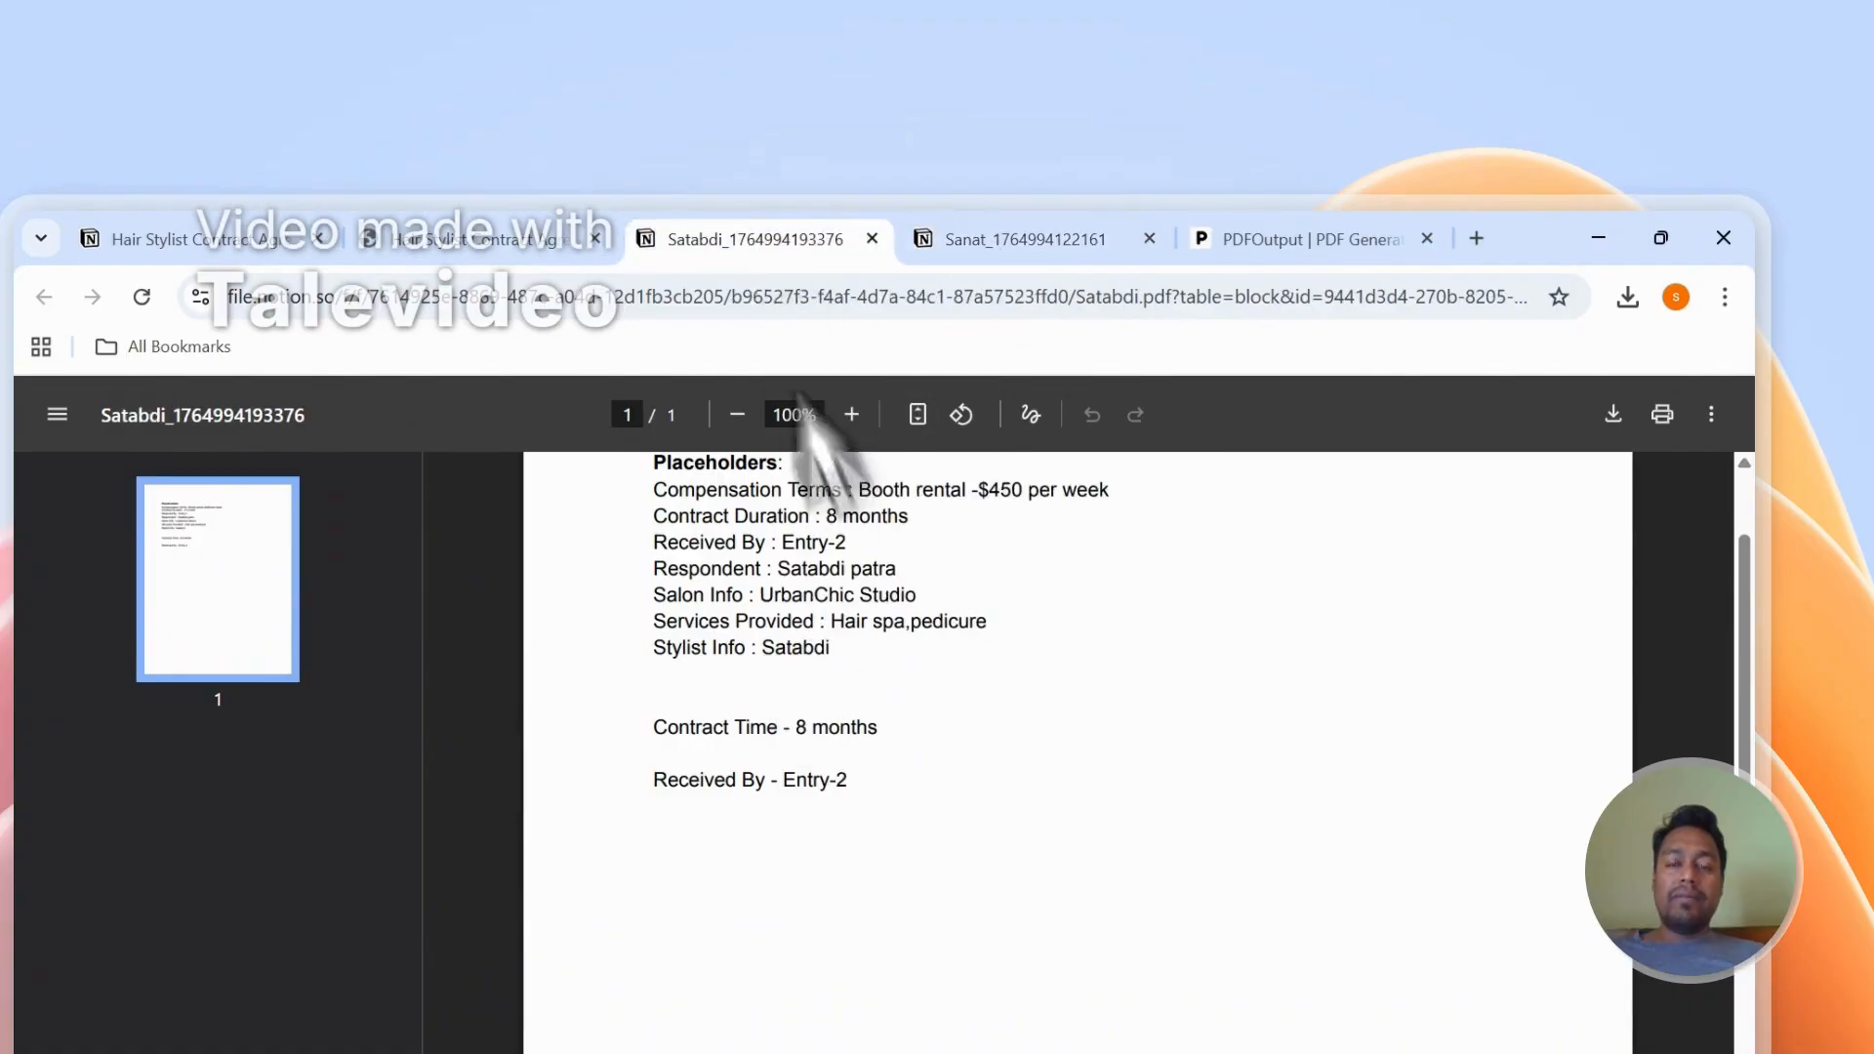
pyautogui.scroll(2, 878, 627)
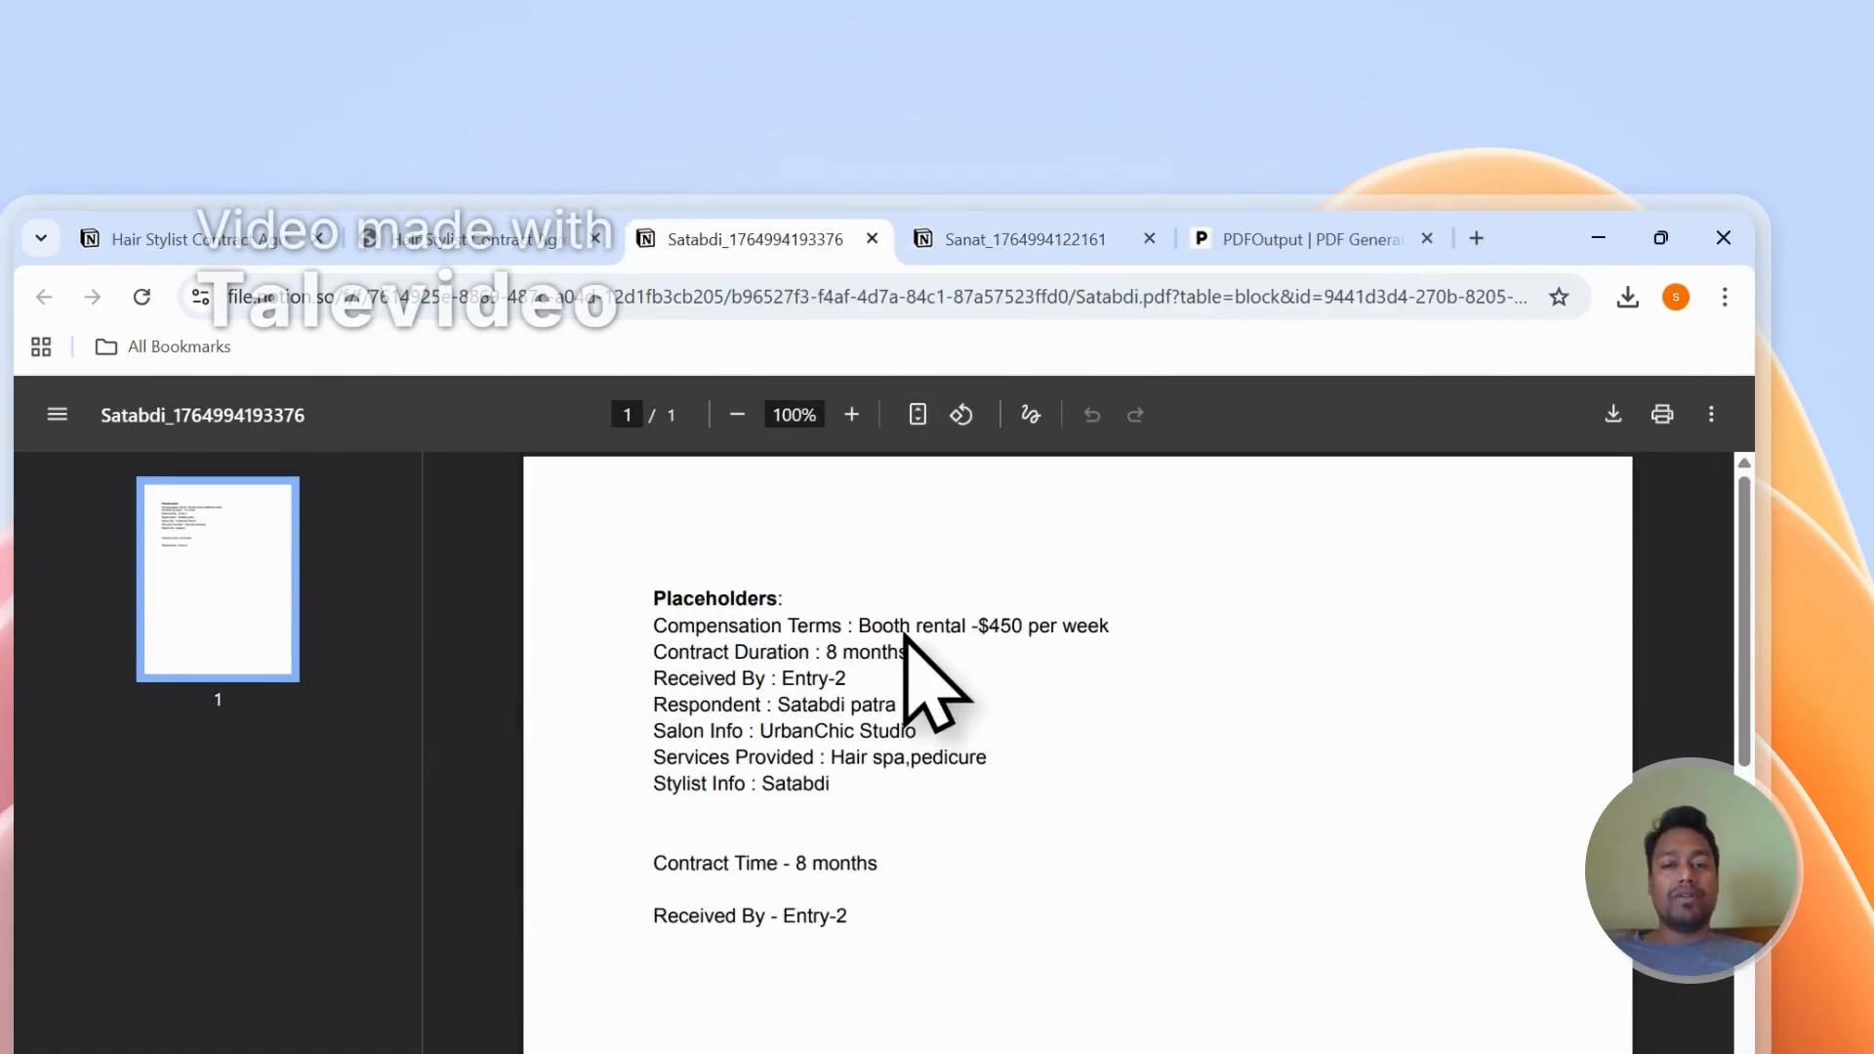
# Step: Close both opened PDFs and set up the Notion automation in PDFOutput's mapping section
pyautogui.click(872, 238)
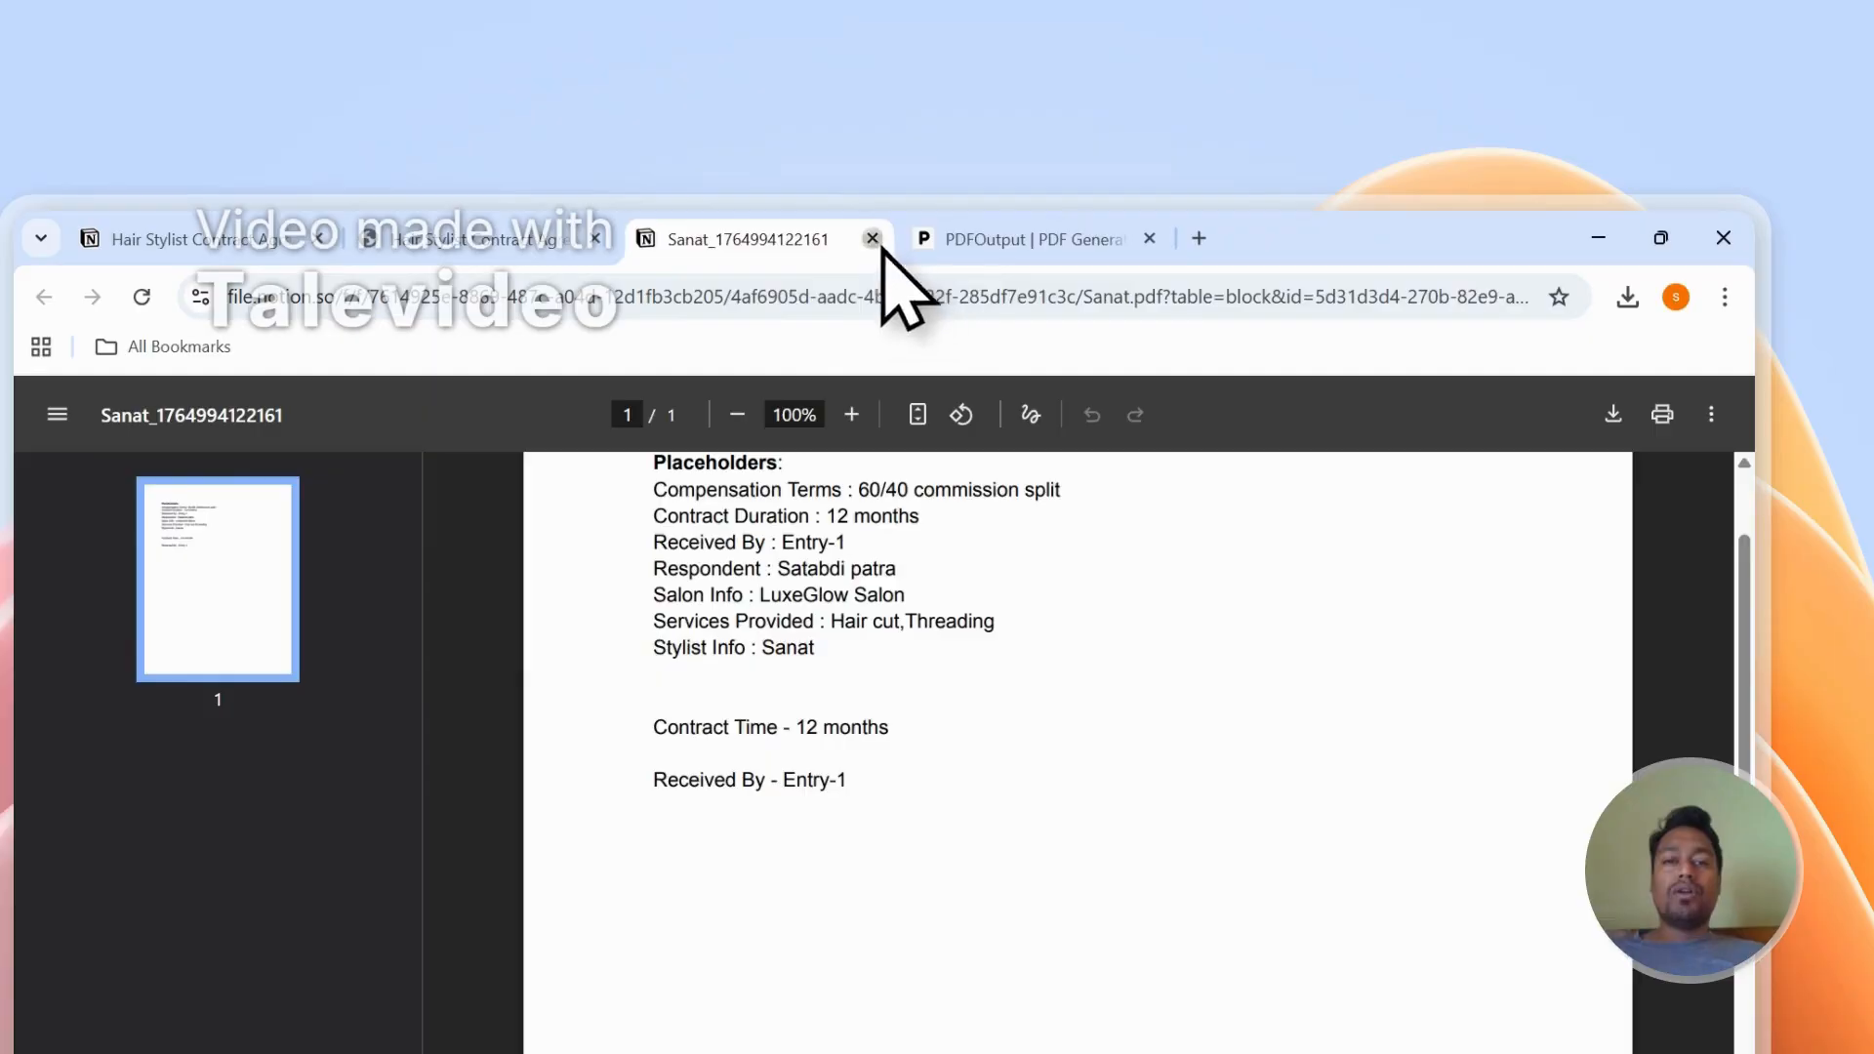
pyautogui.click(870, 238)
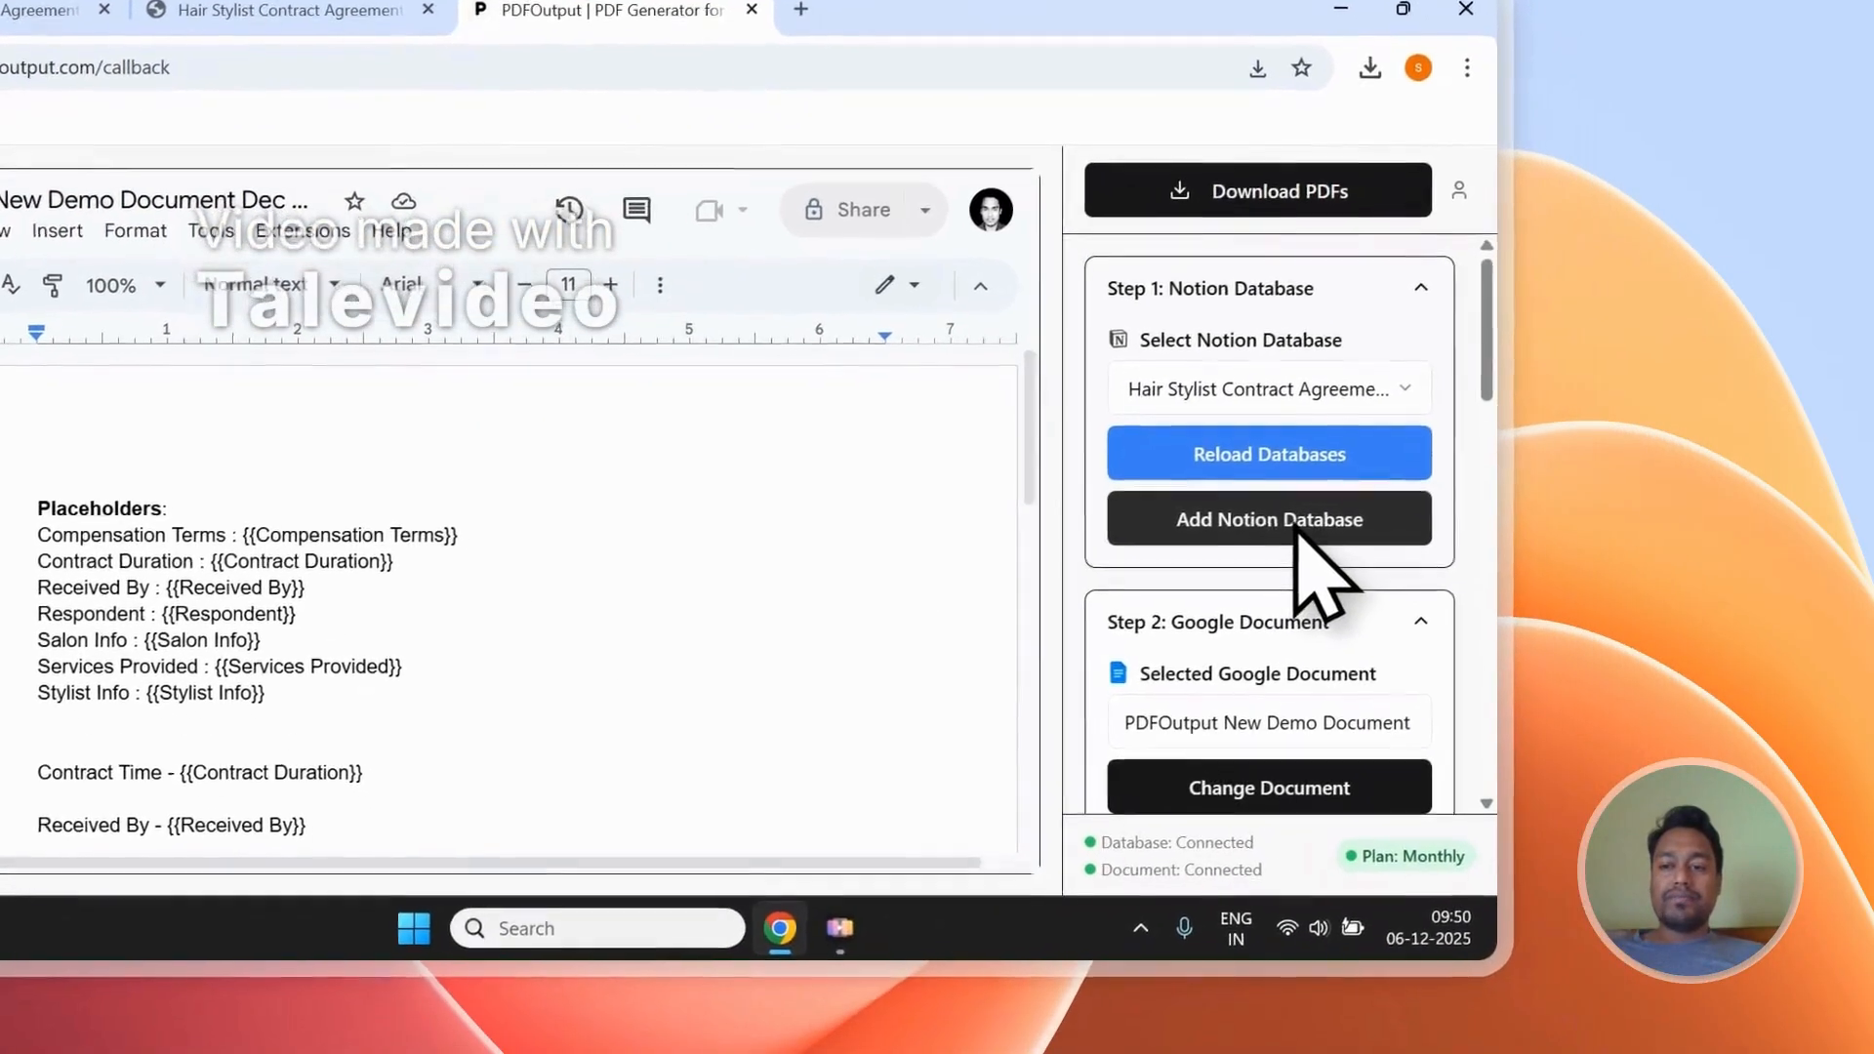
pyautogui.scroll(-5, 1317, 586)
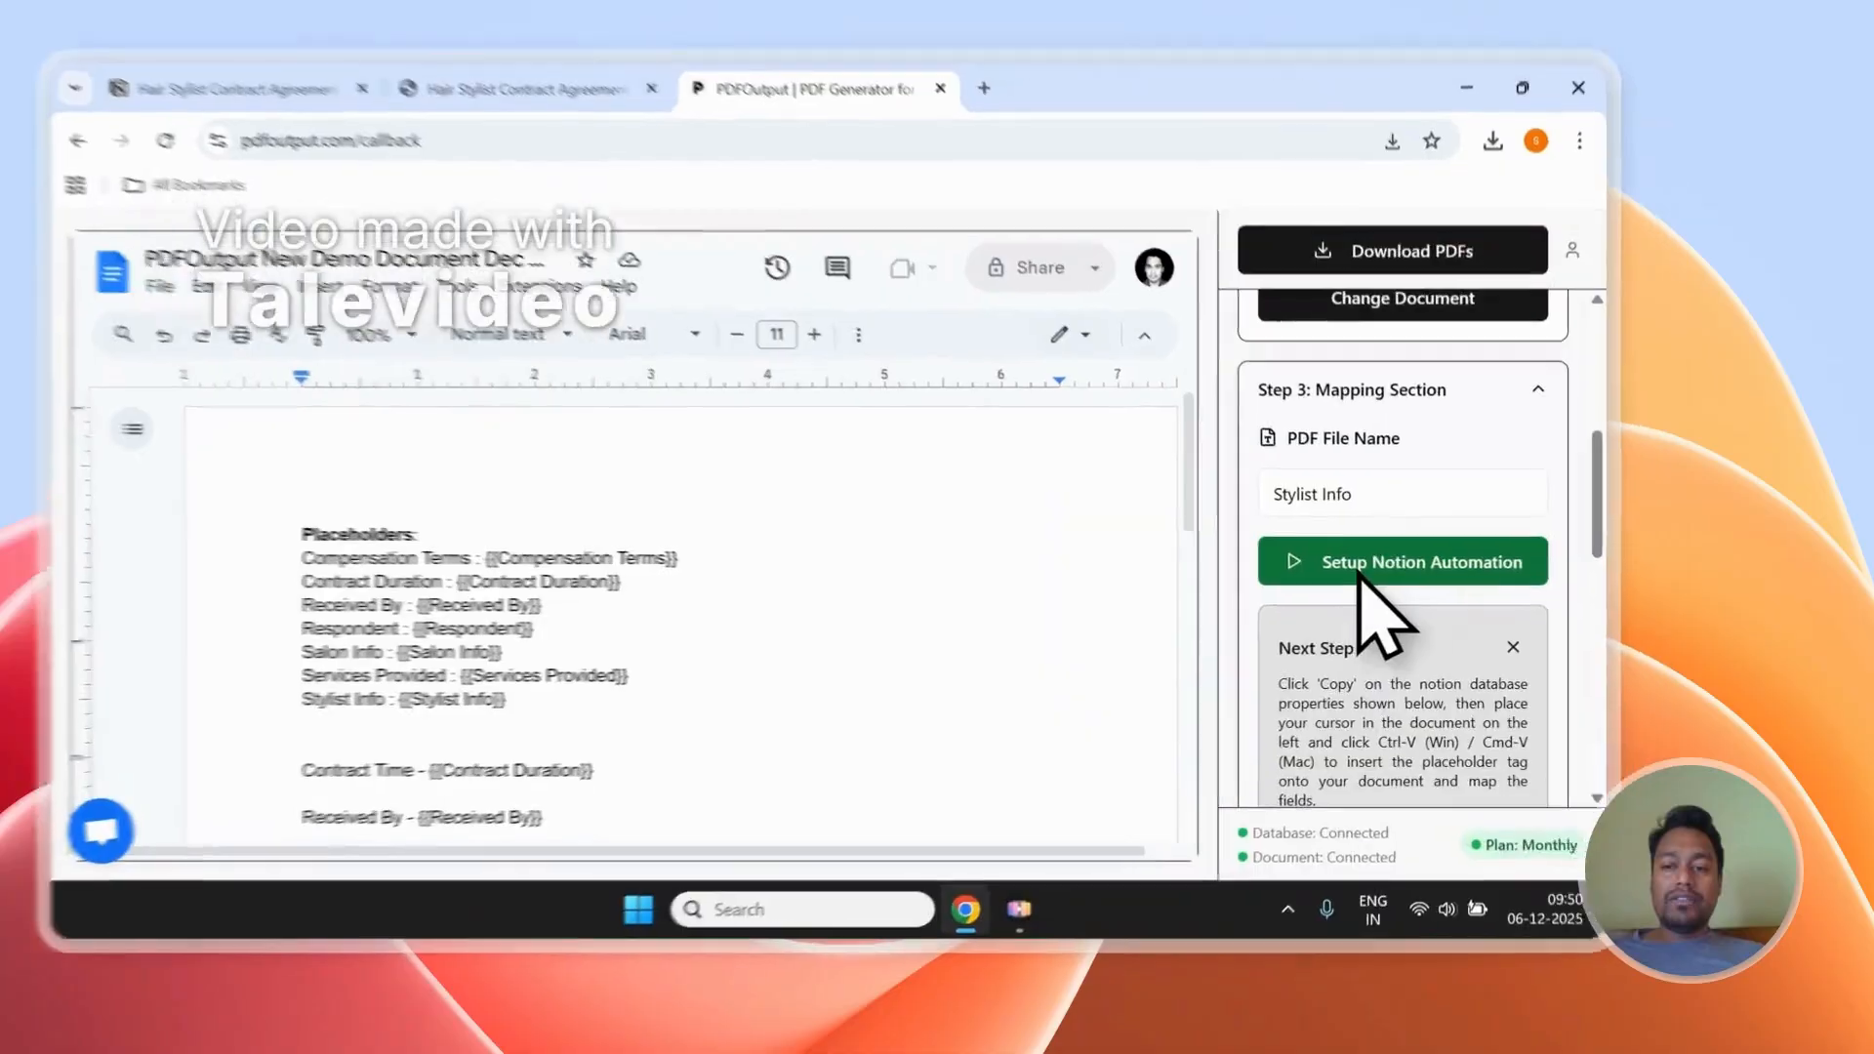
pyautogui.click(1429, 588)
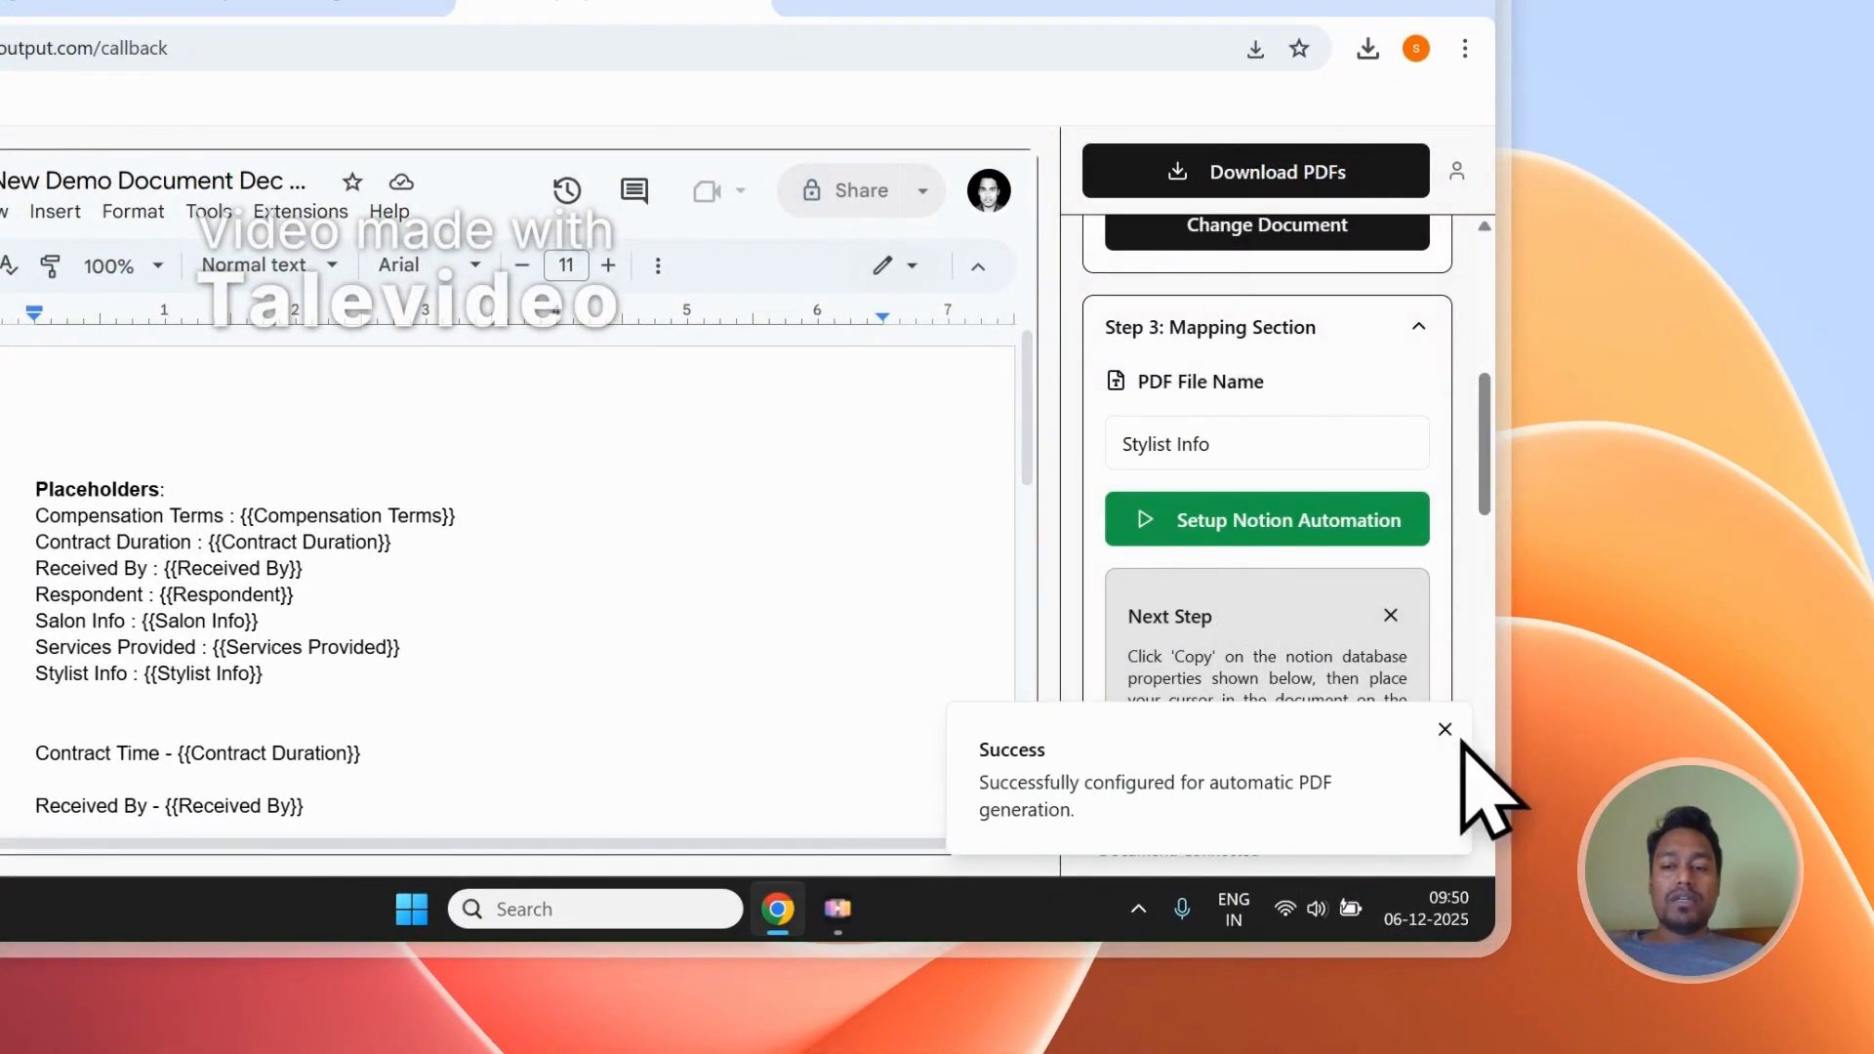
pyautogui.click(1447, 731)
# Step: Add a blank row to the Notion responses table and set its GeneratePDF status to Ready to Generate
pyautogui.click(389, 189)
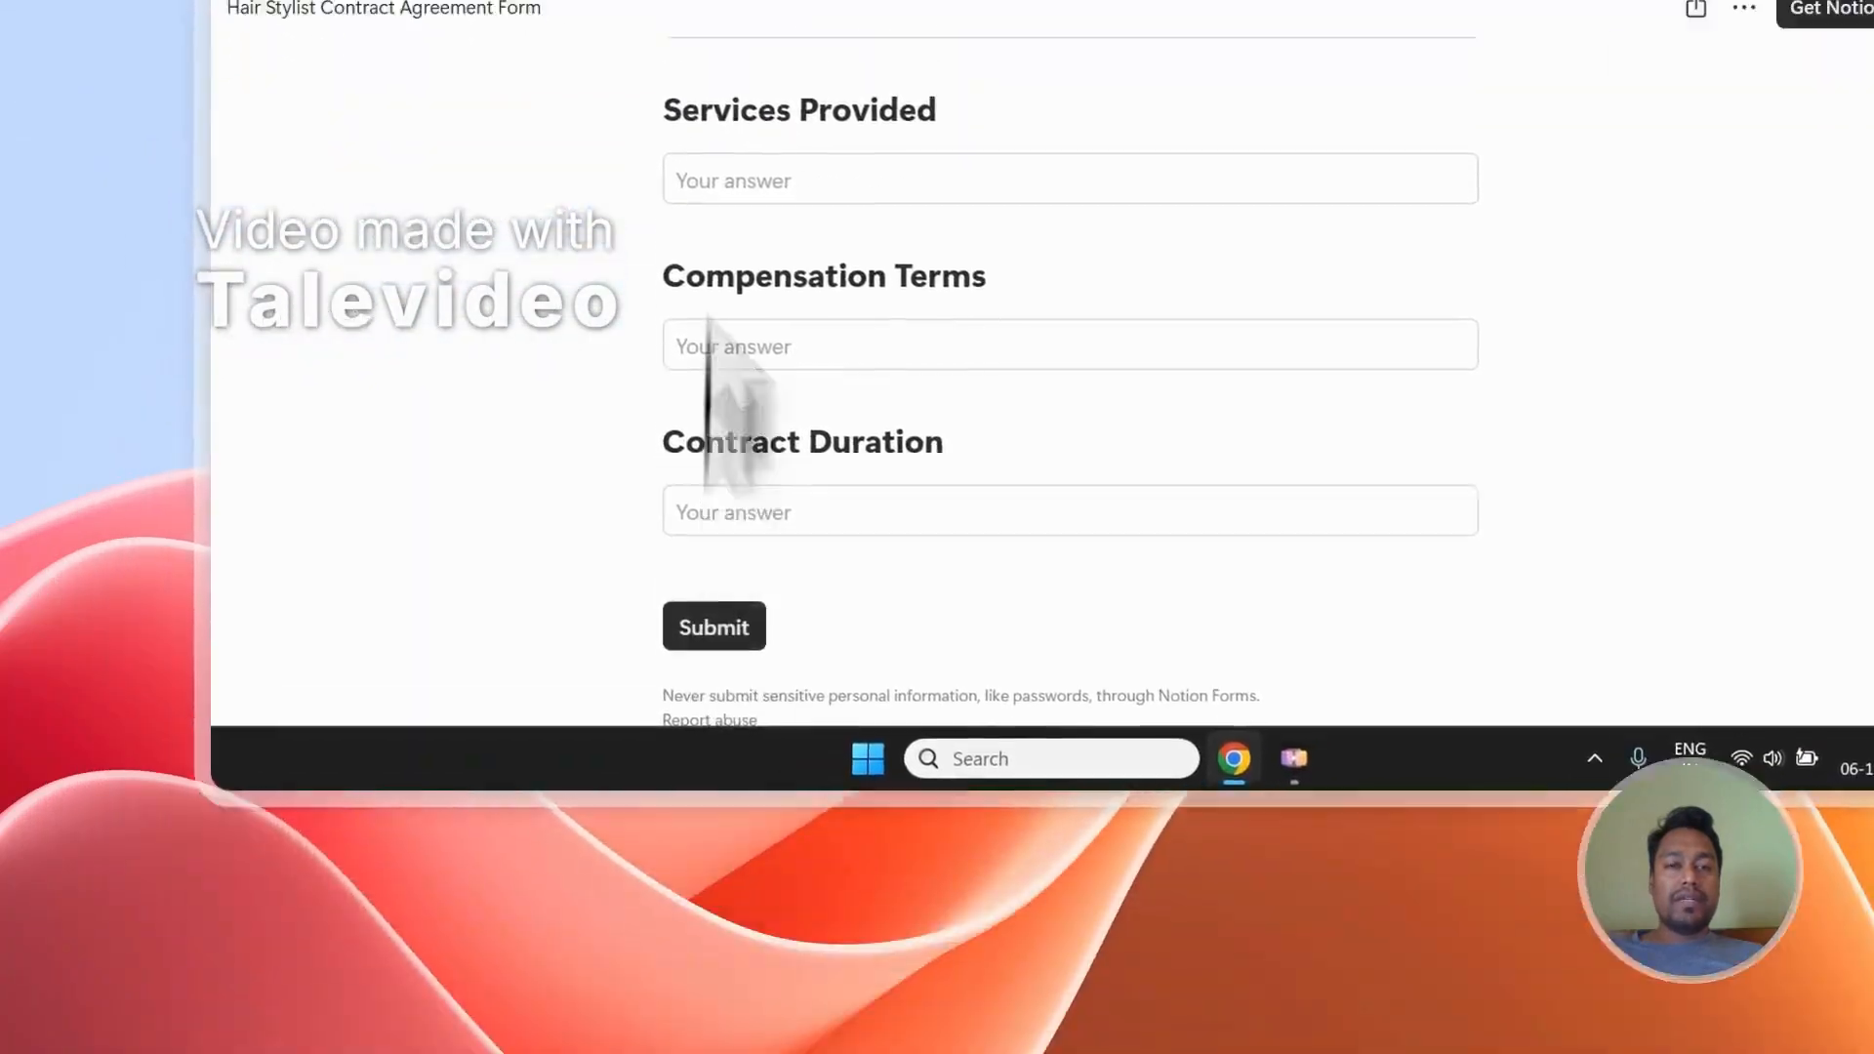
pyautogui.click(698, 190)
pyautogui.click(434, 927)
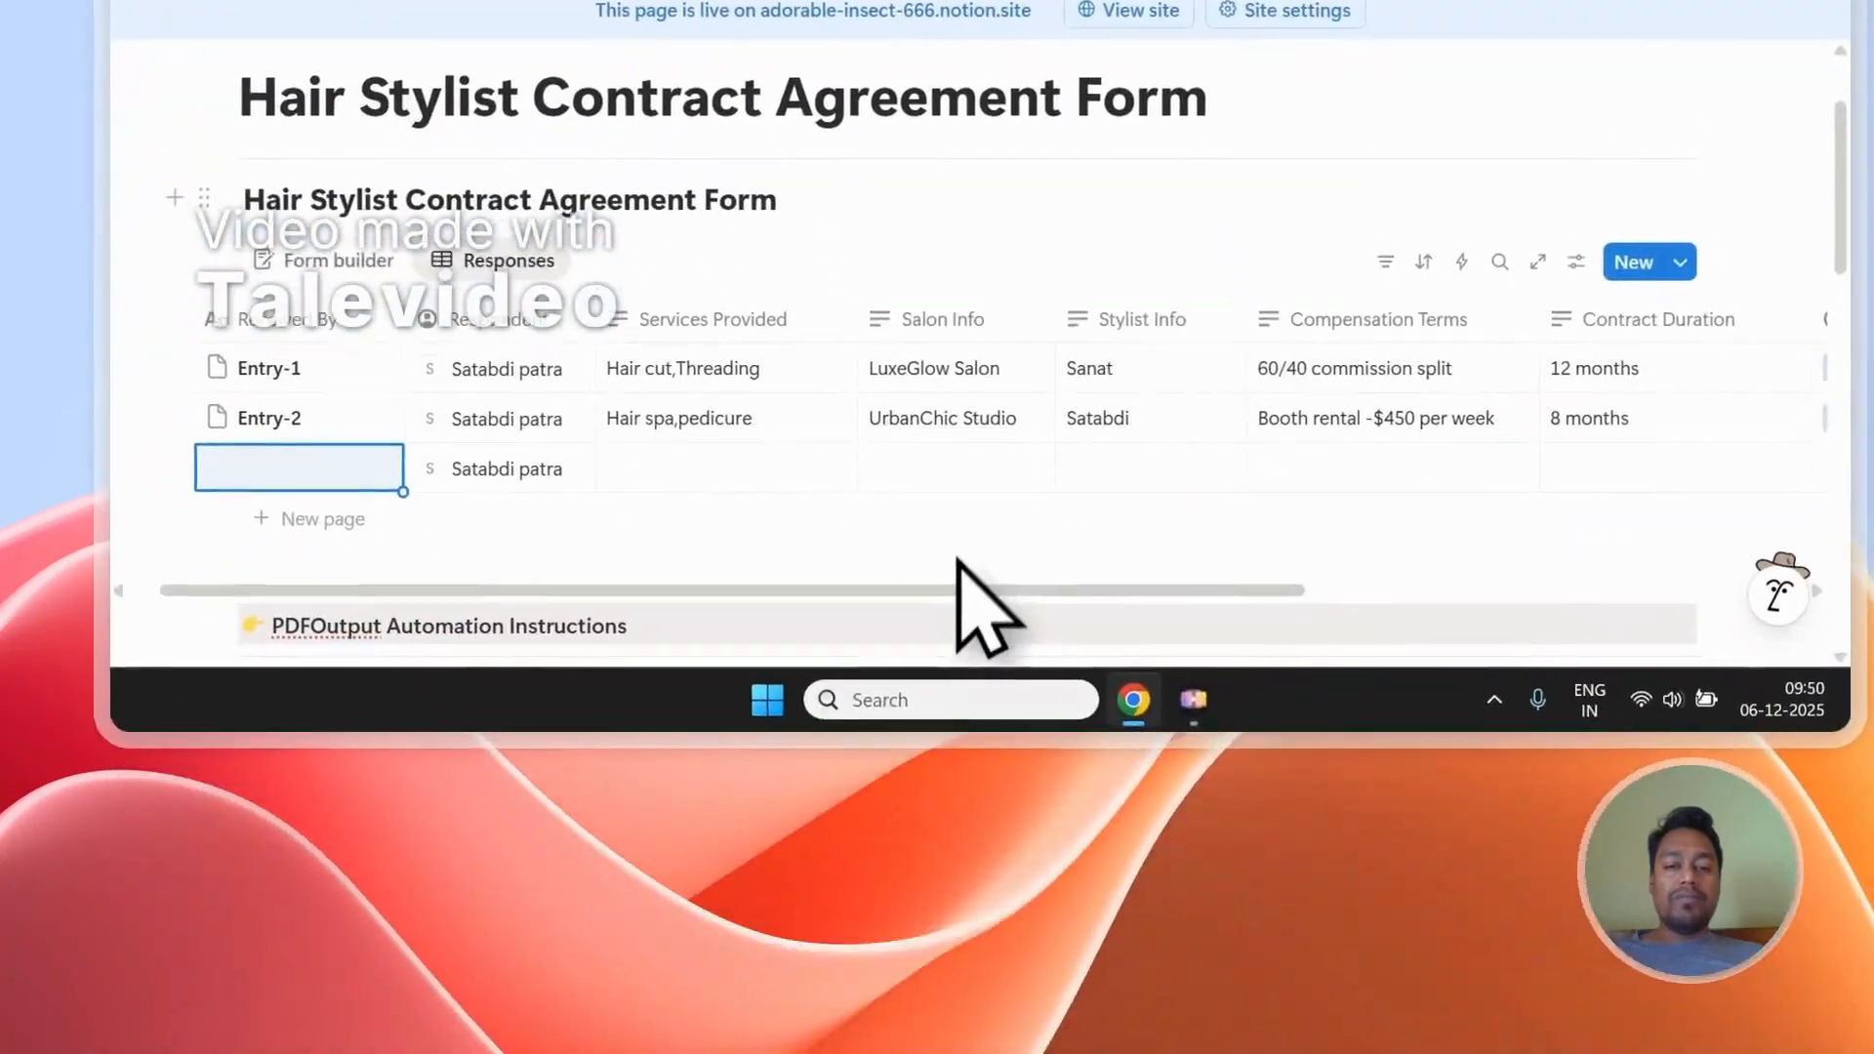
pyautogui.hscroll(5, 1082, 1006)
pyautogui.click(1362, 893)
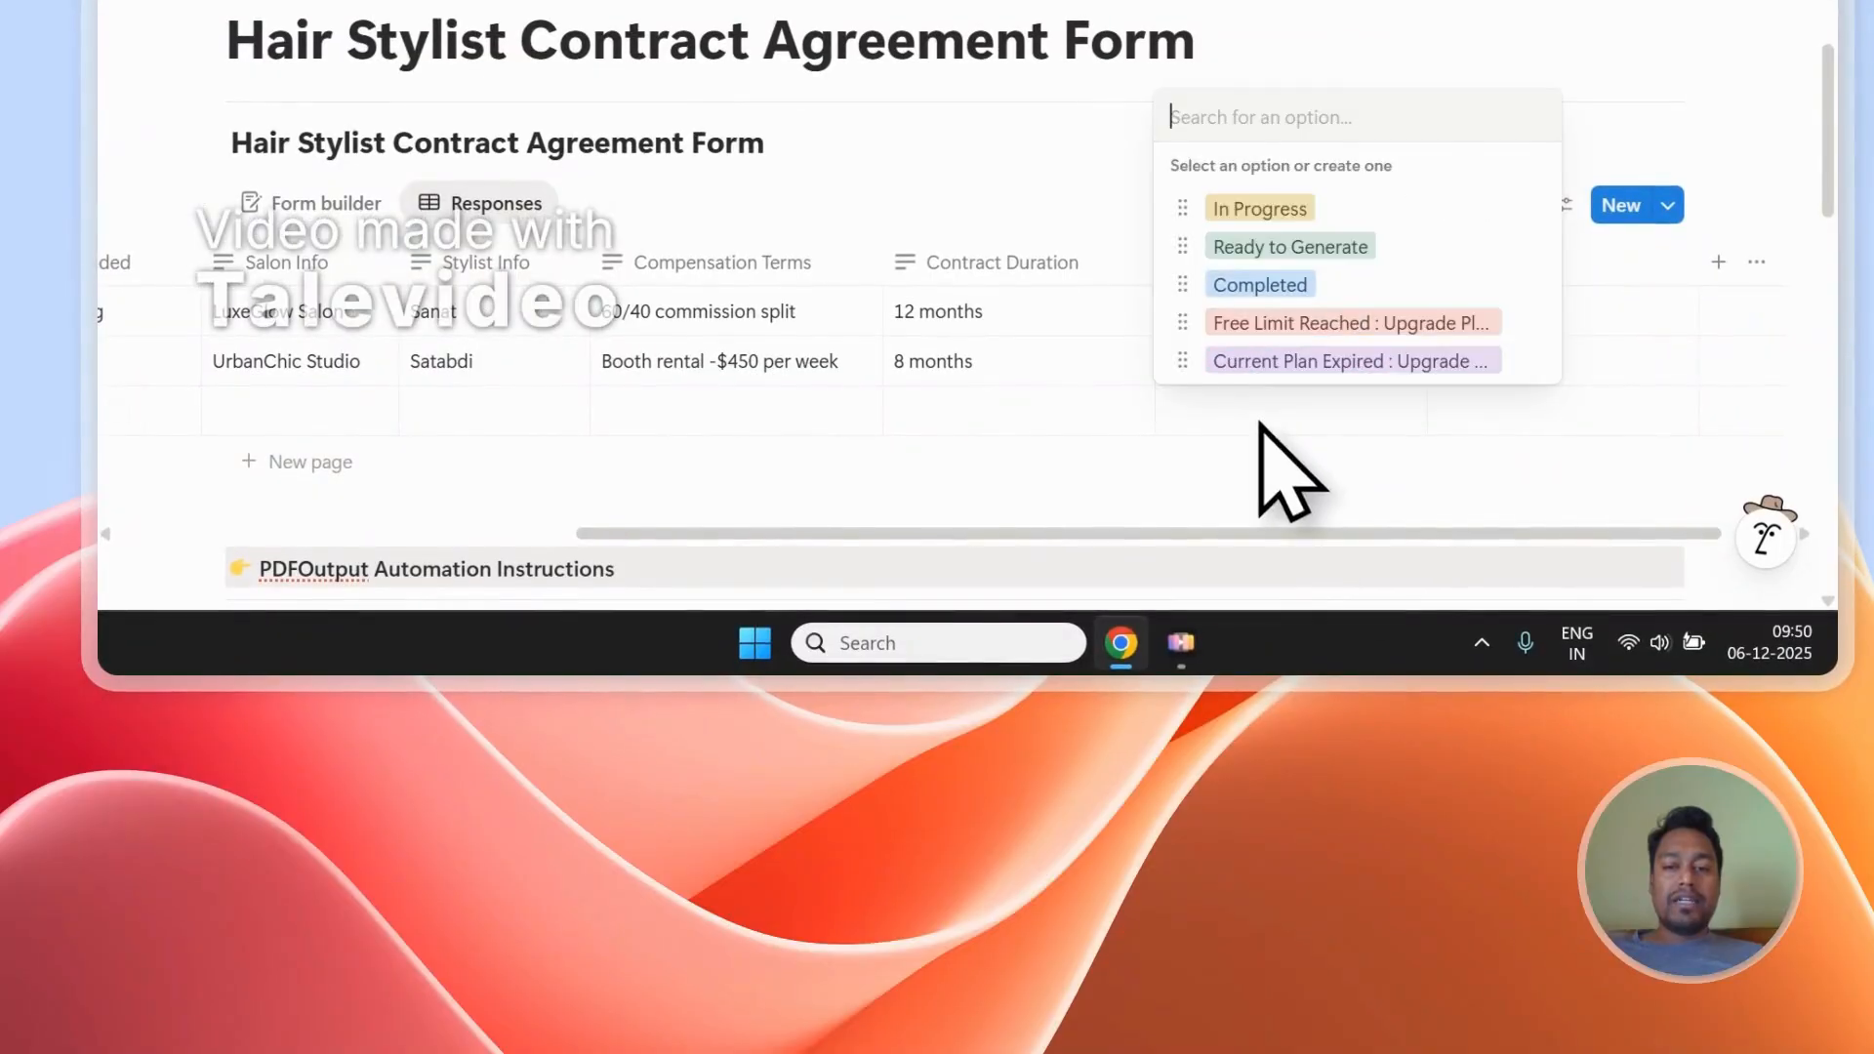
pyautogui.click(1266, 249)
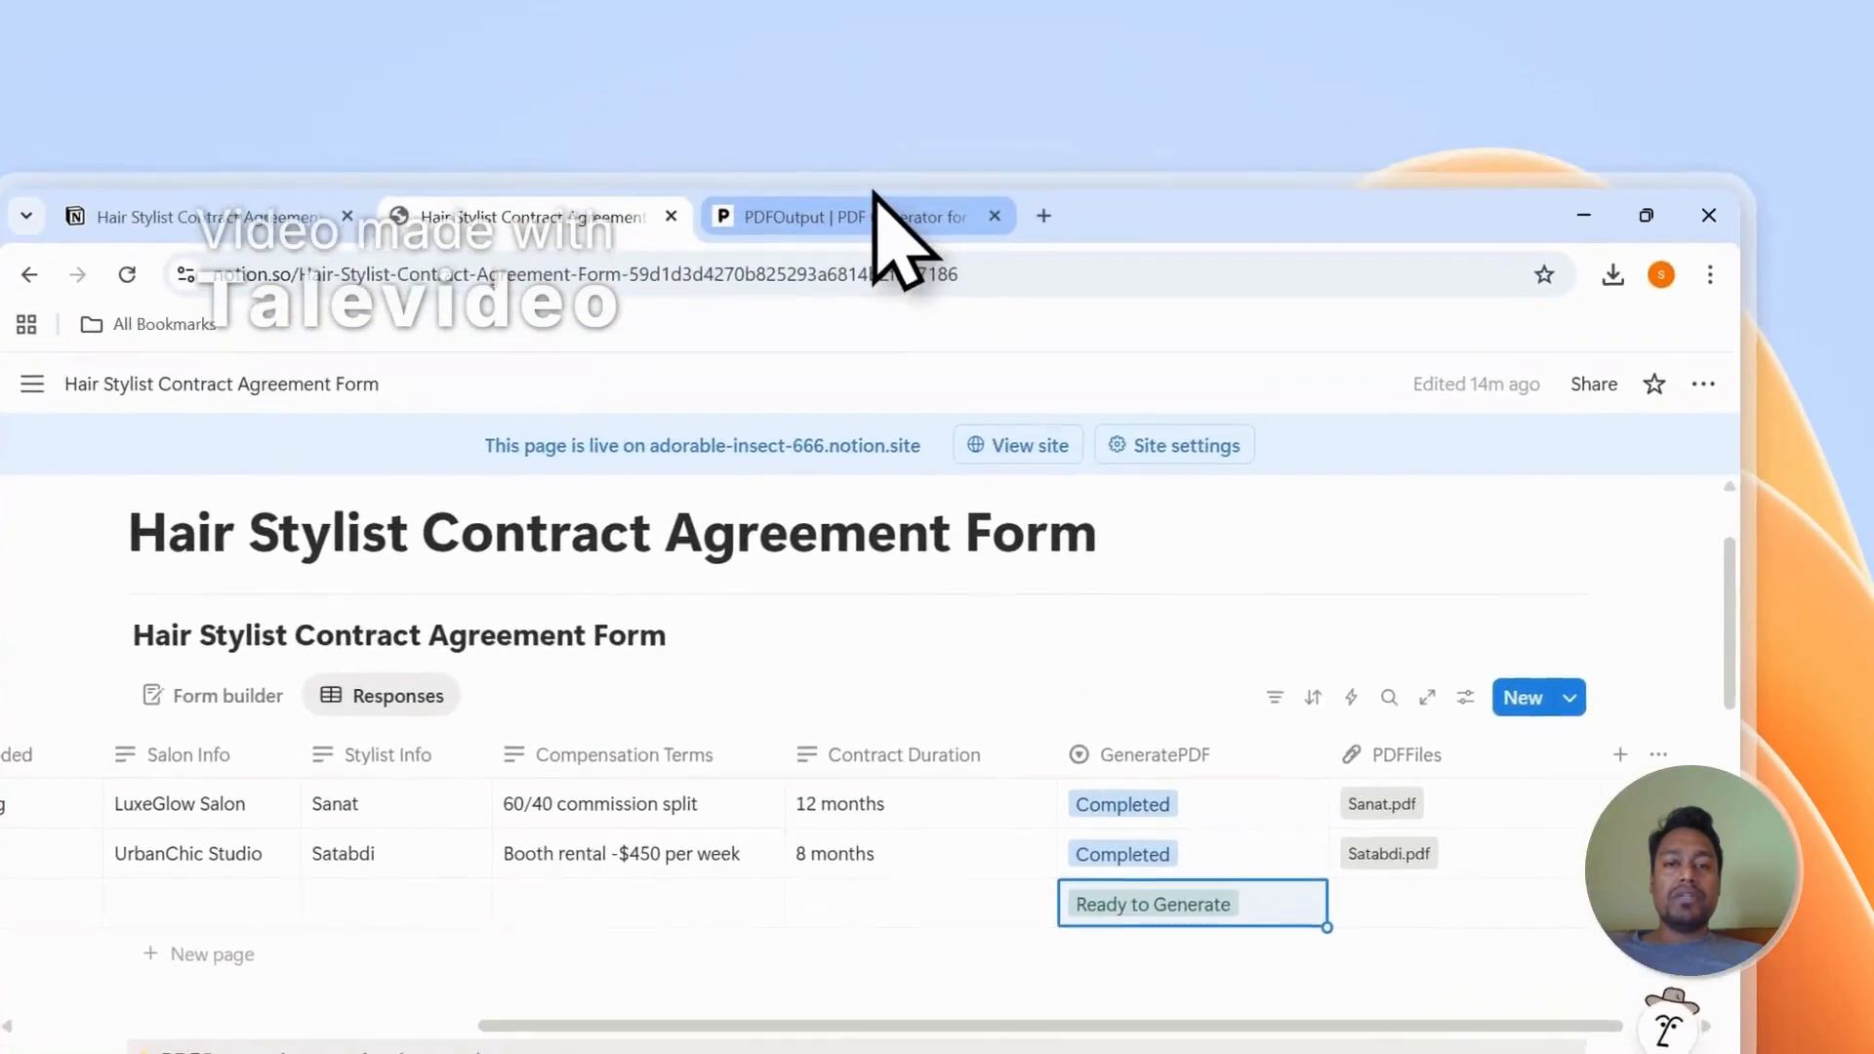
# Step: Review PDFOutput's database and mapping sections and the public Notion form, ending back at the responses table
pyautogui.click(890, 201)
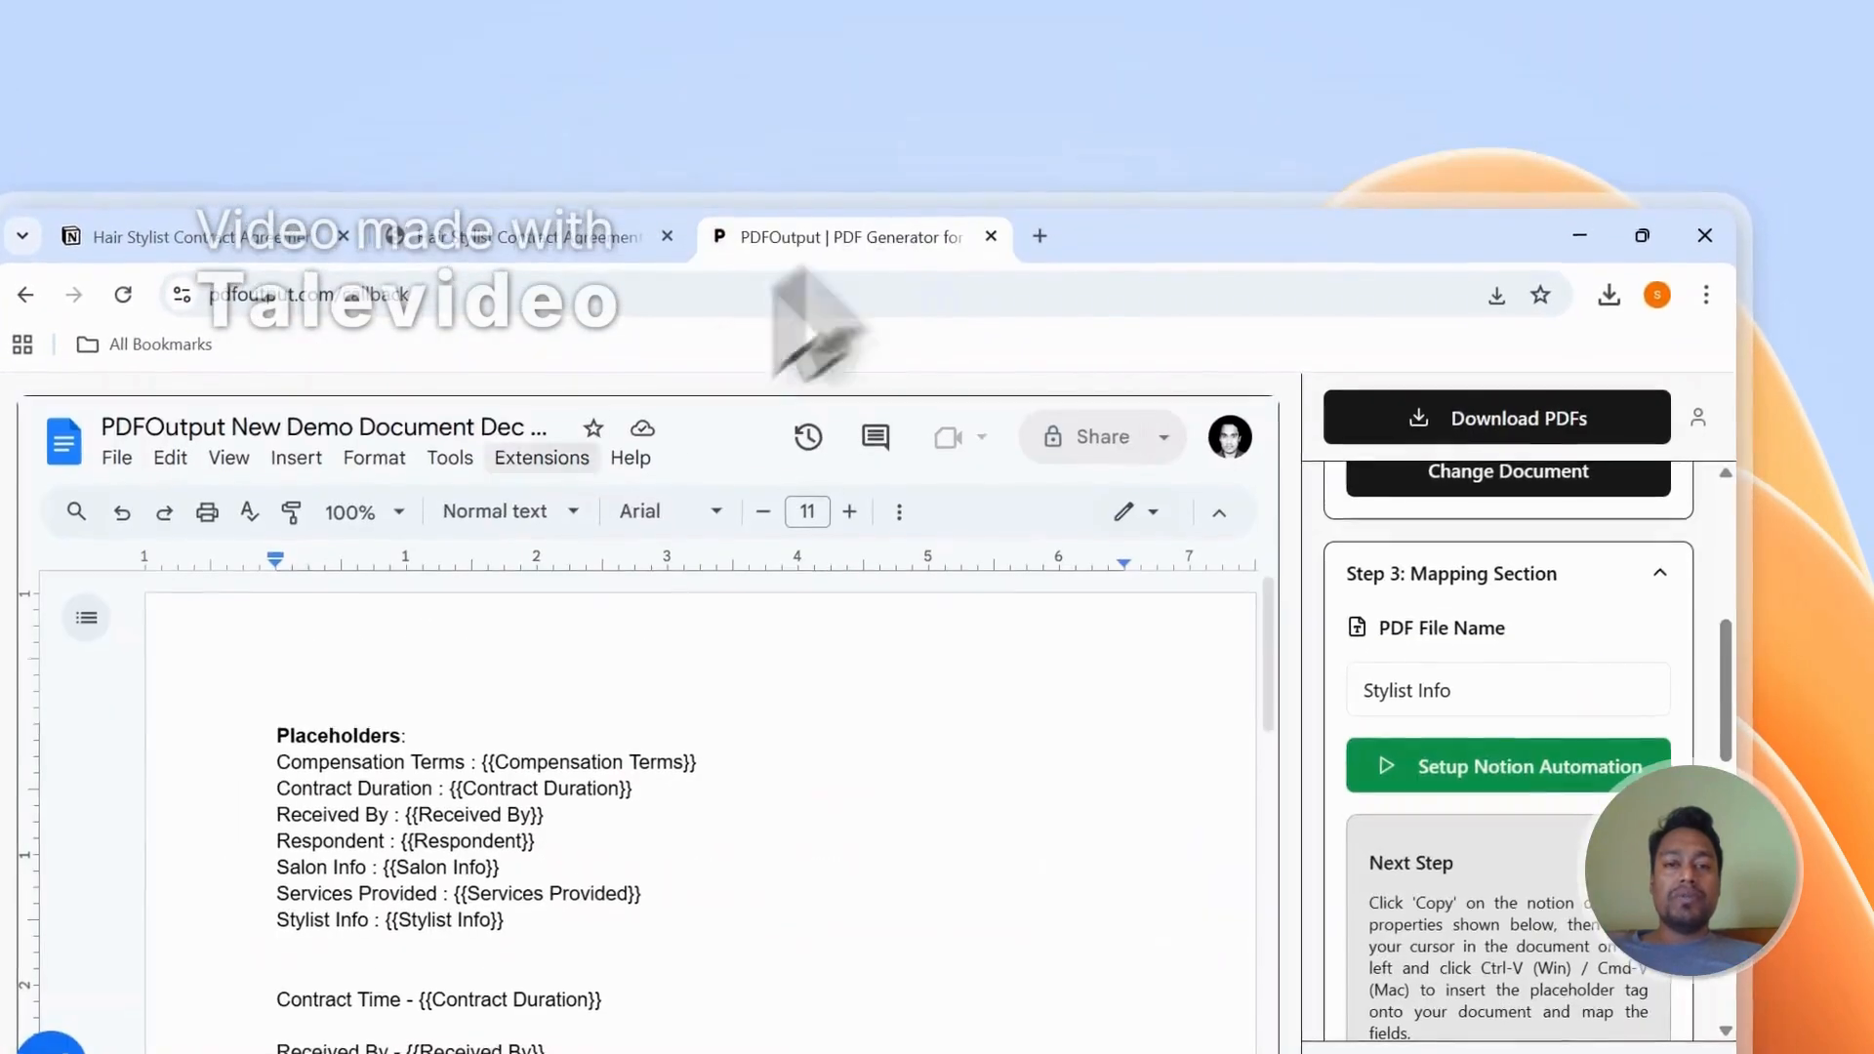
pyautogui.scroll(8, 1610, 752)
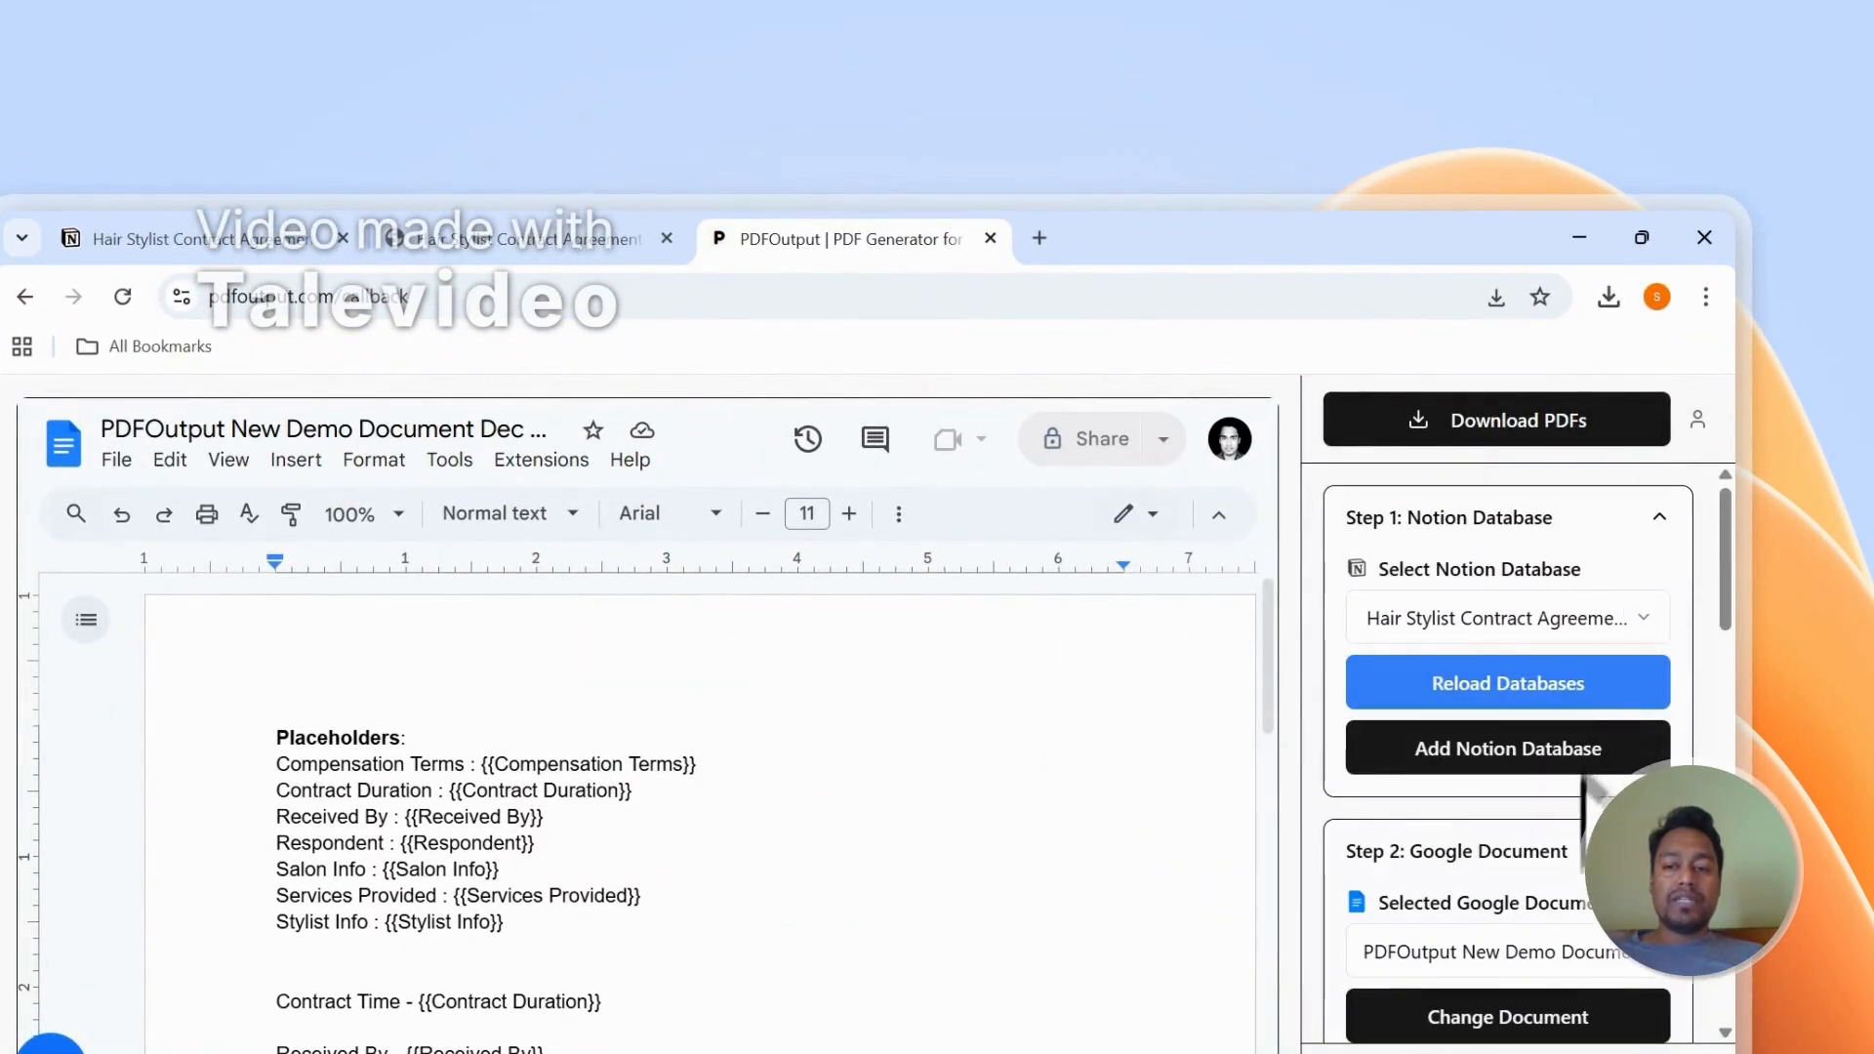
pyautogui.scroll(-5, 1586, 878)
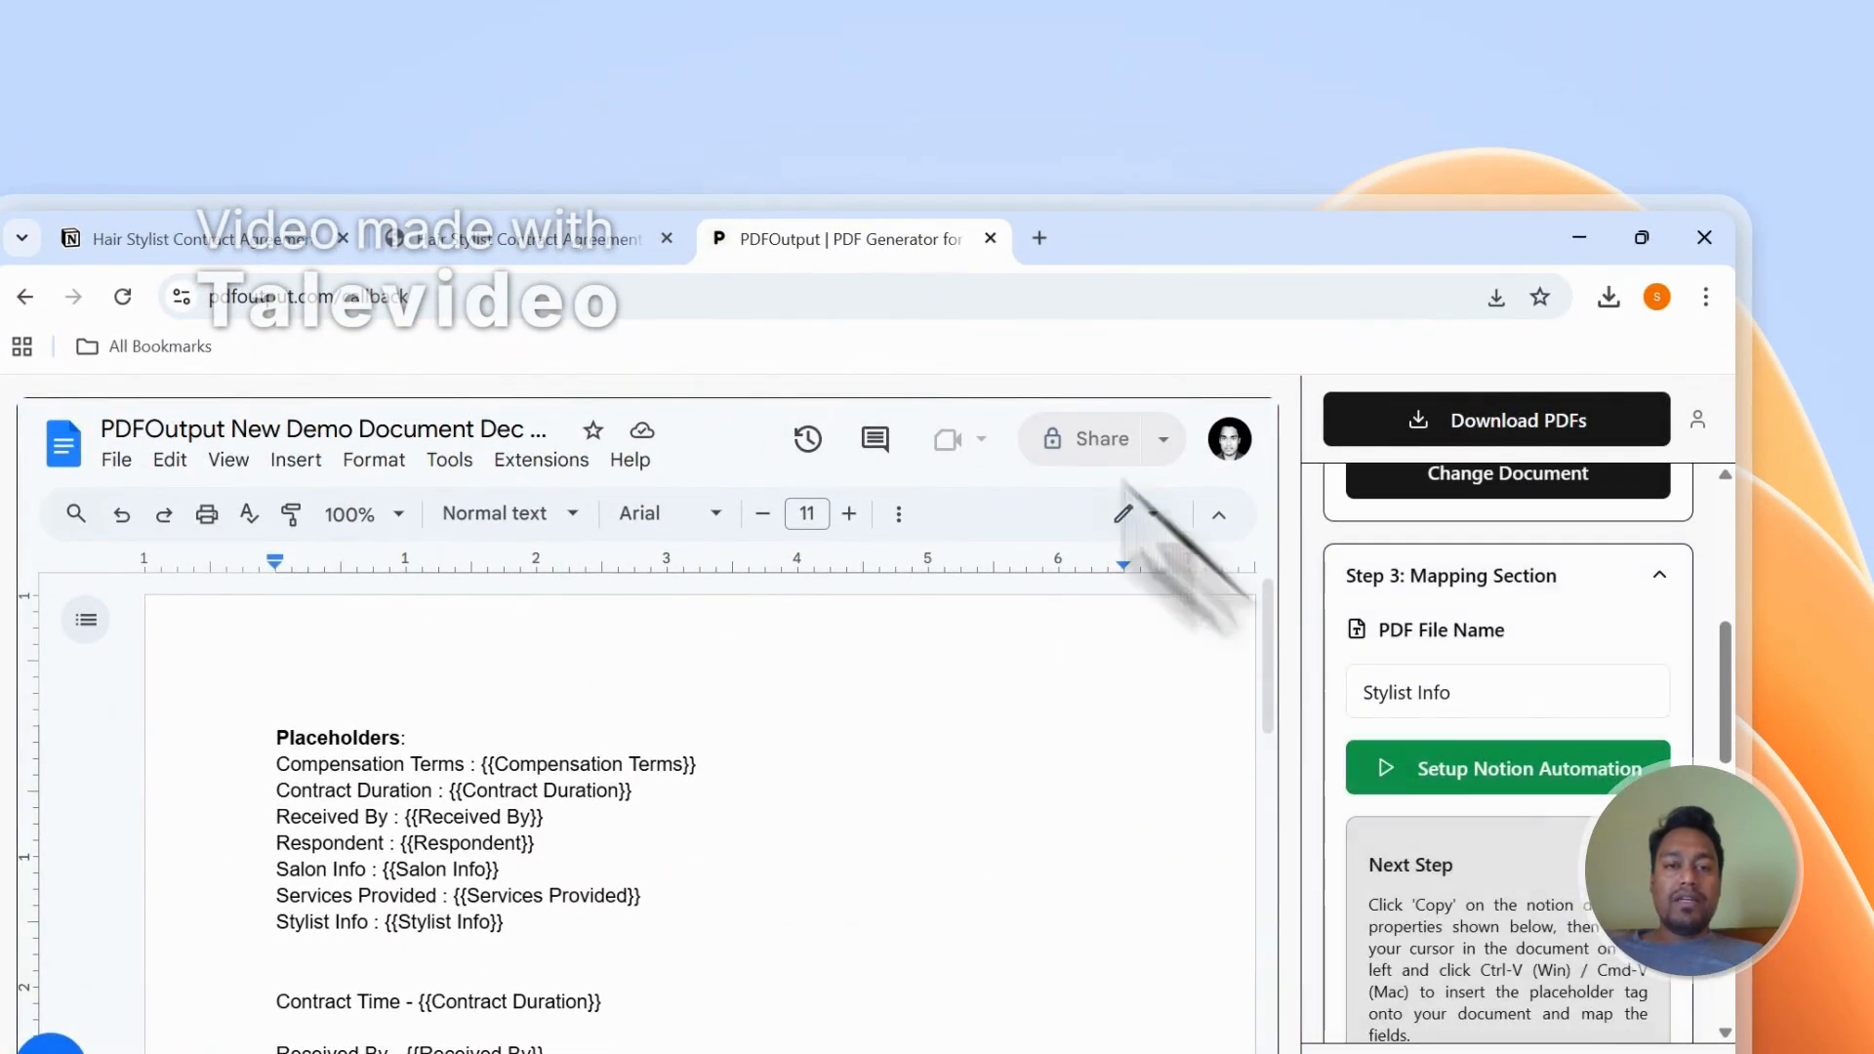
pyautogui.click(627, 236)
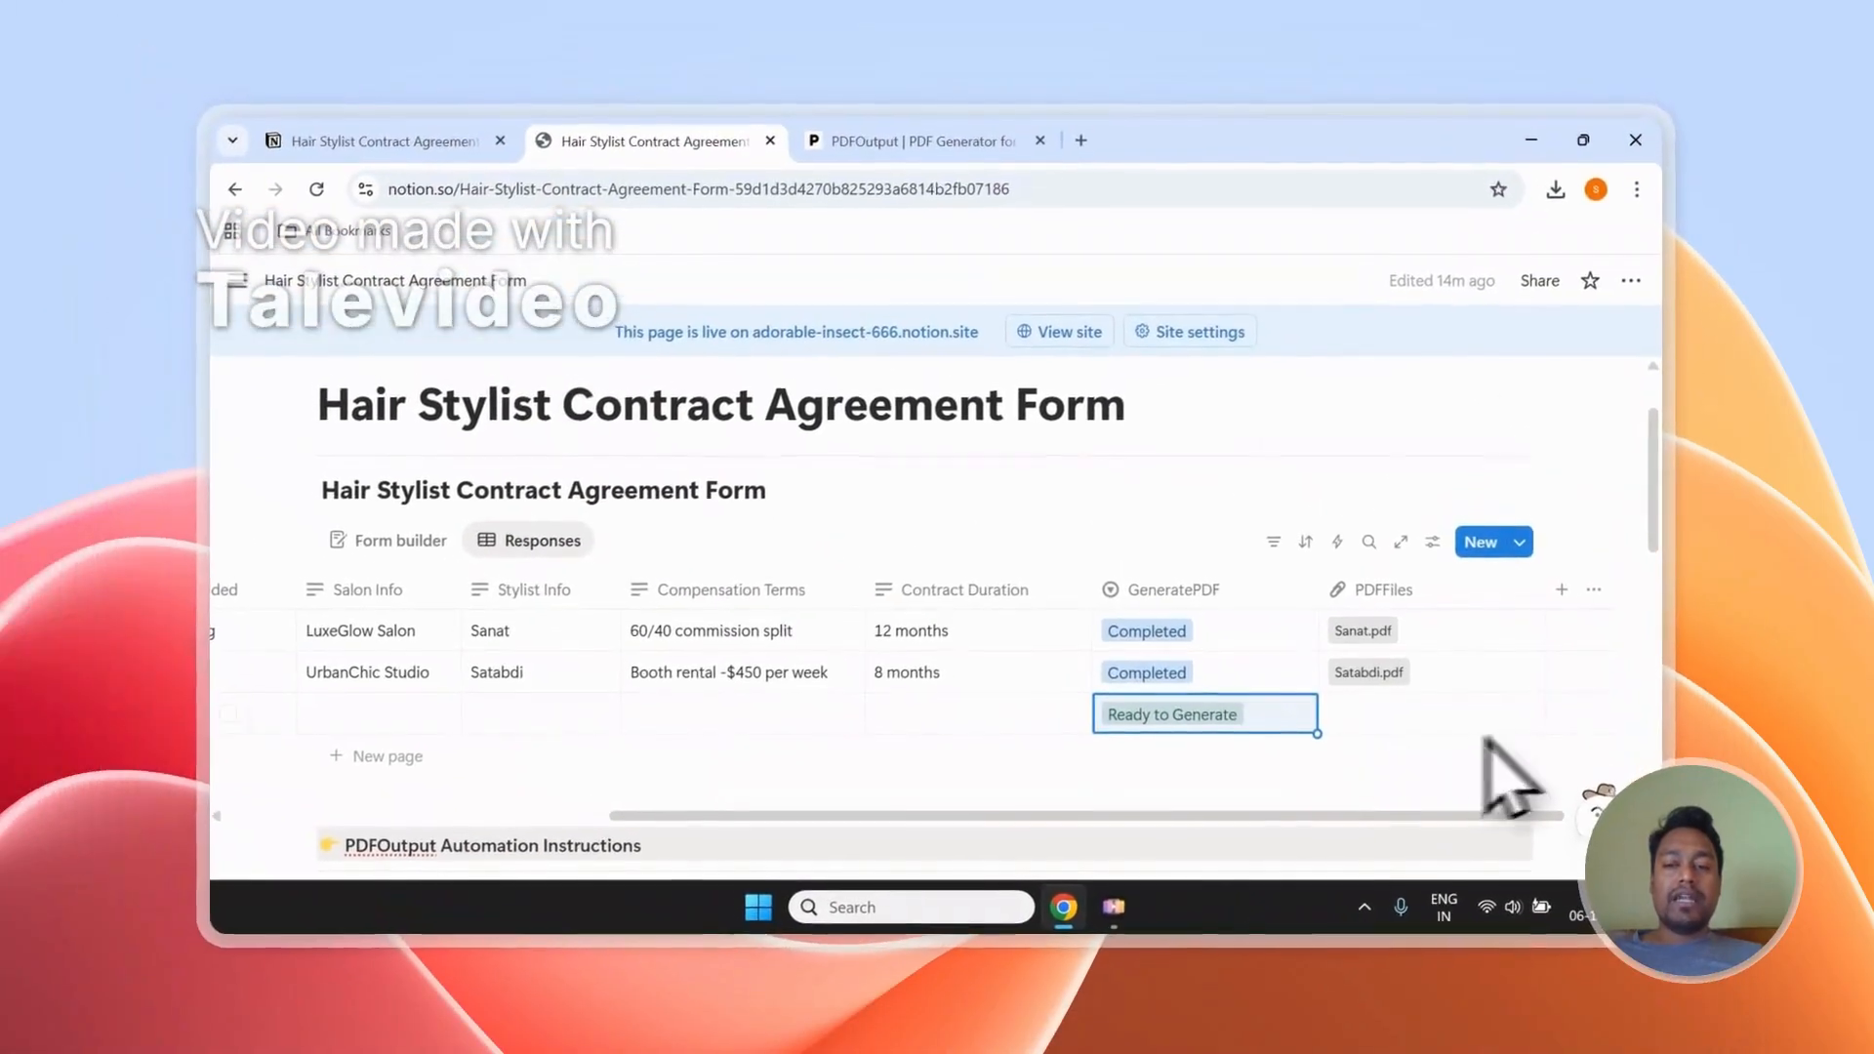
pyautogui.click(356, 142)
pyautogui.scroll(-1, 986, 727)
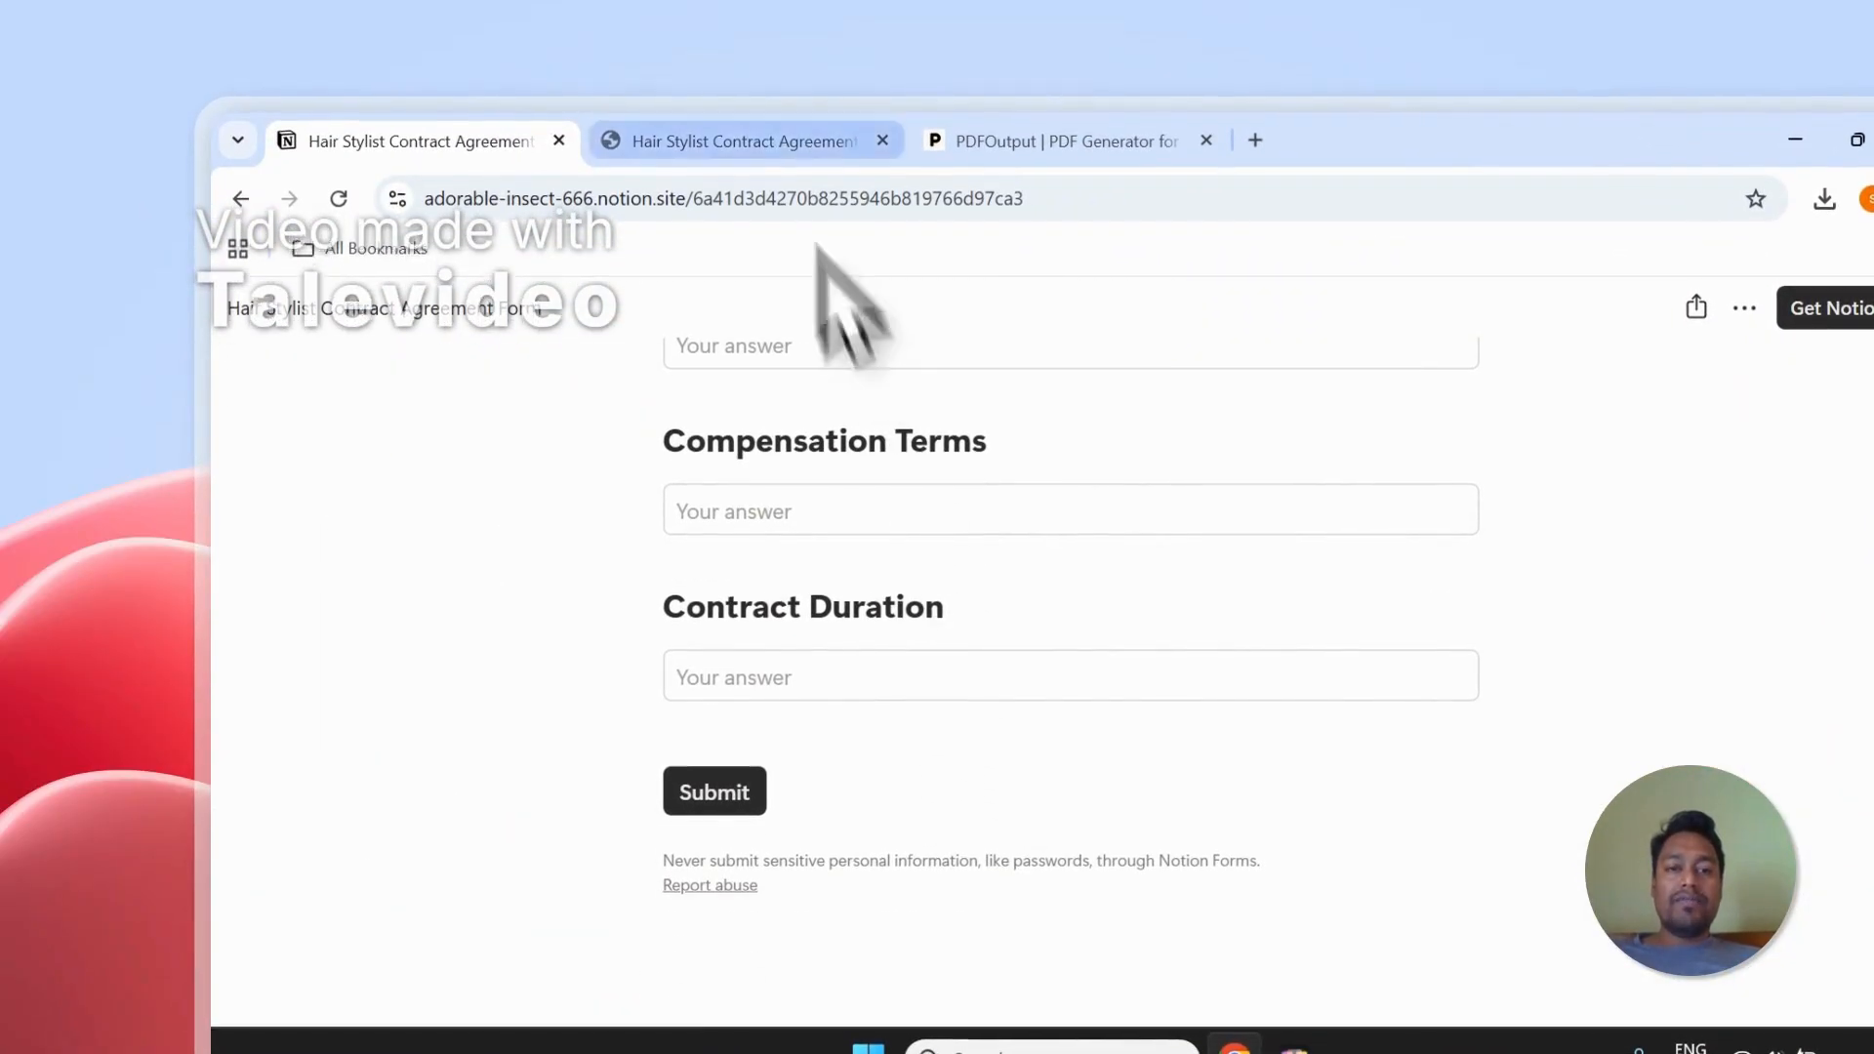
pyautogui.click(742, 138)
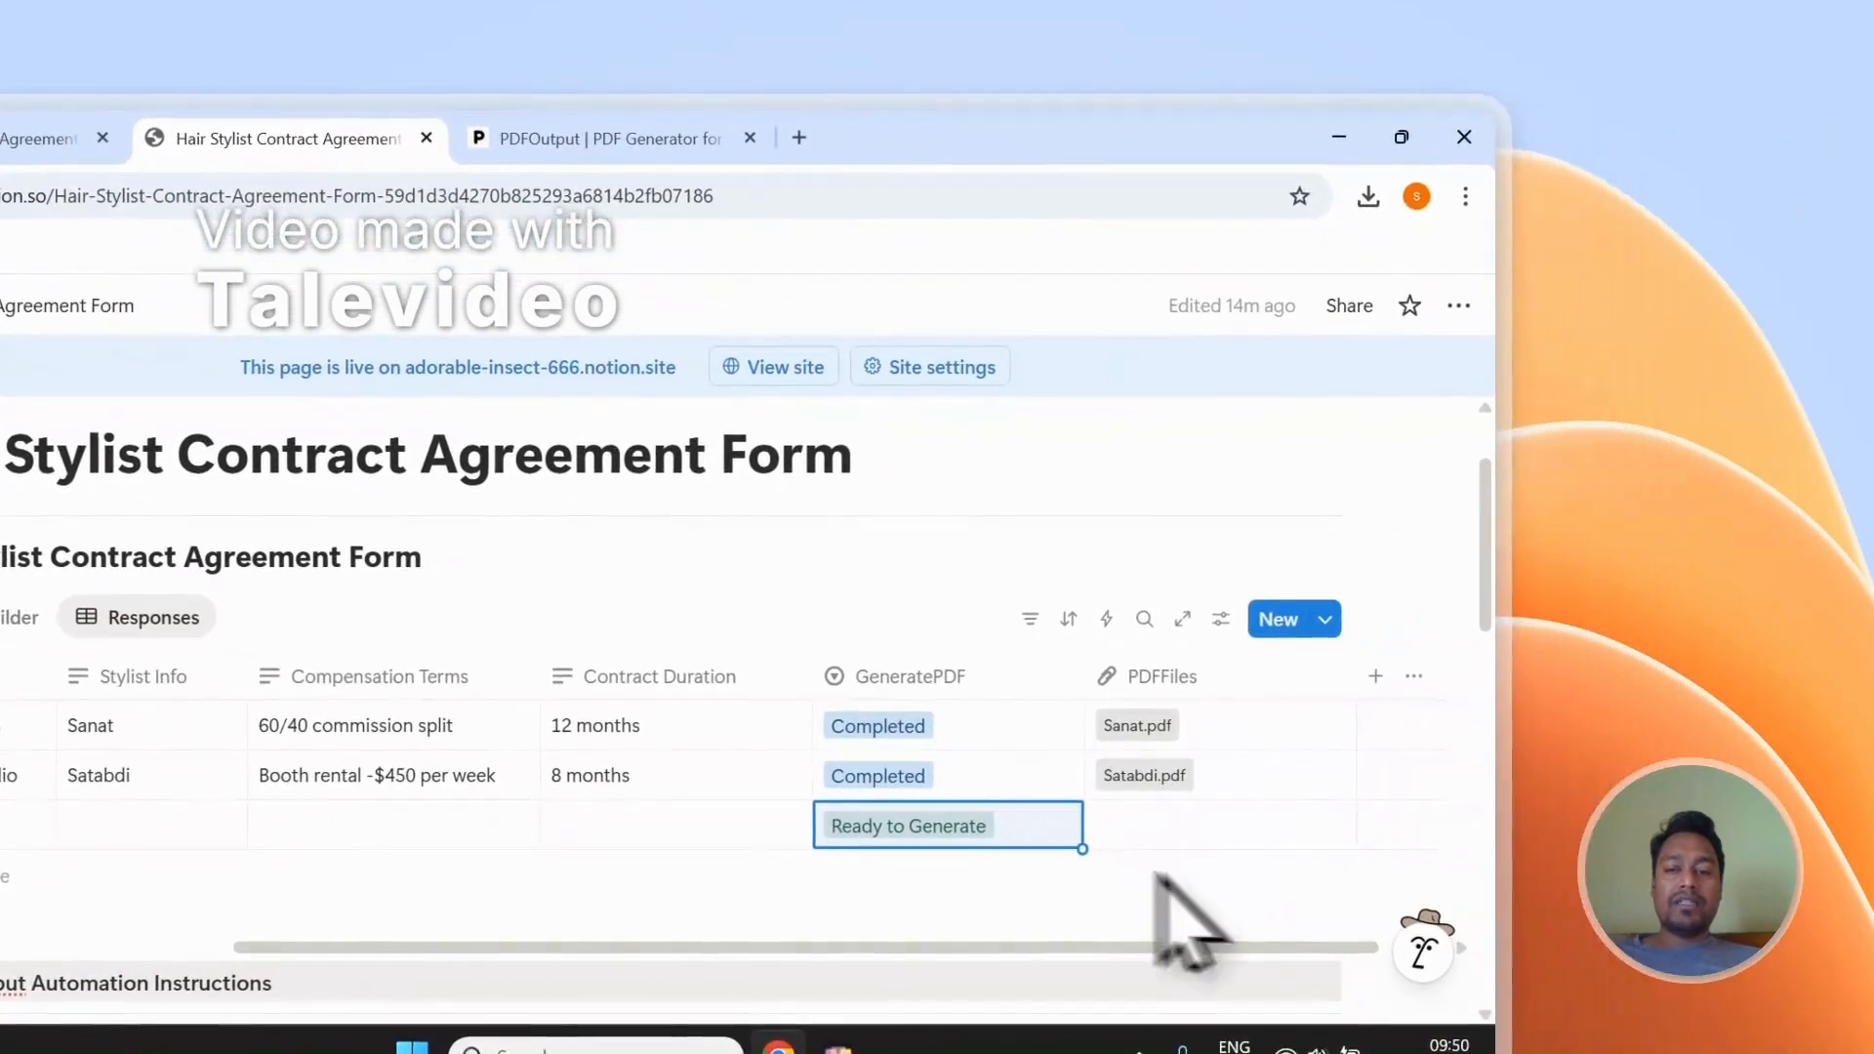
# Step: Narrow the GeneratePDF column, add another blank row and set its GeneratePDF status to Ready to Generate
pyautogui.moveTo(1085, 669); pyautogui.dragTo(1025, 672)
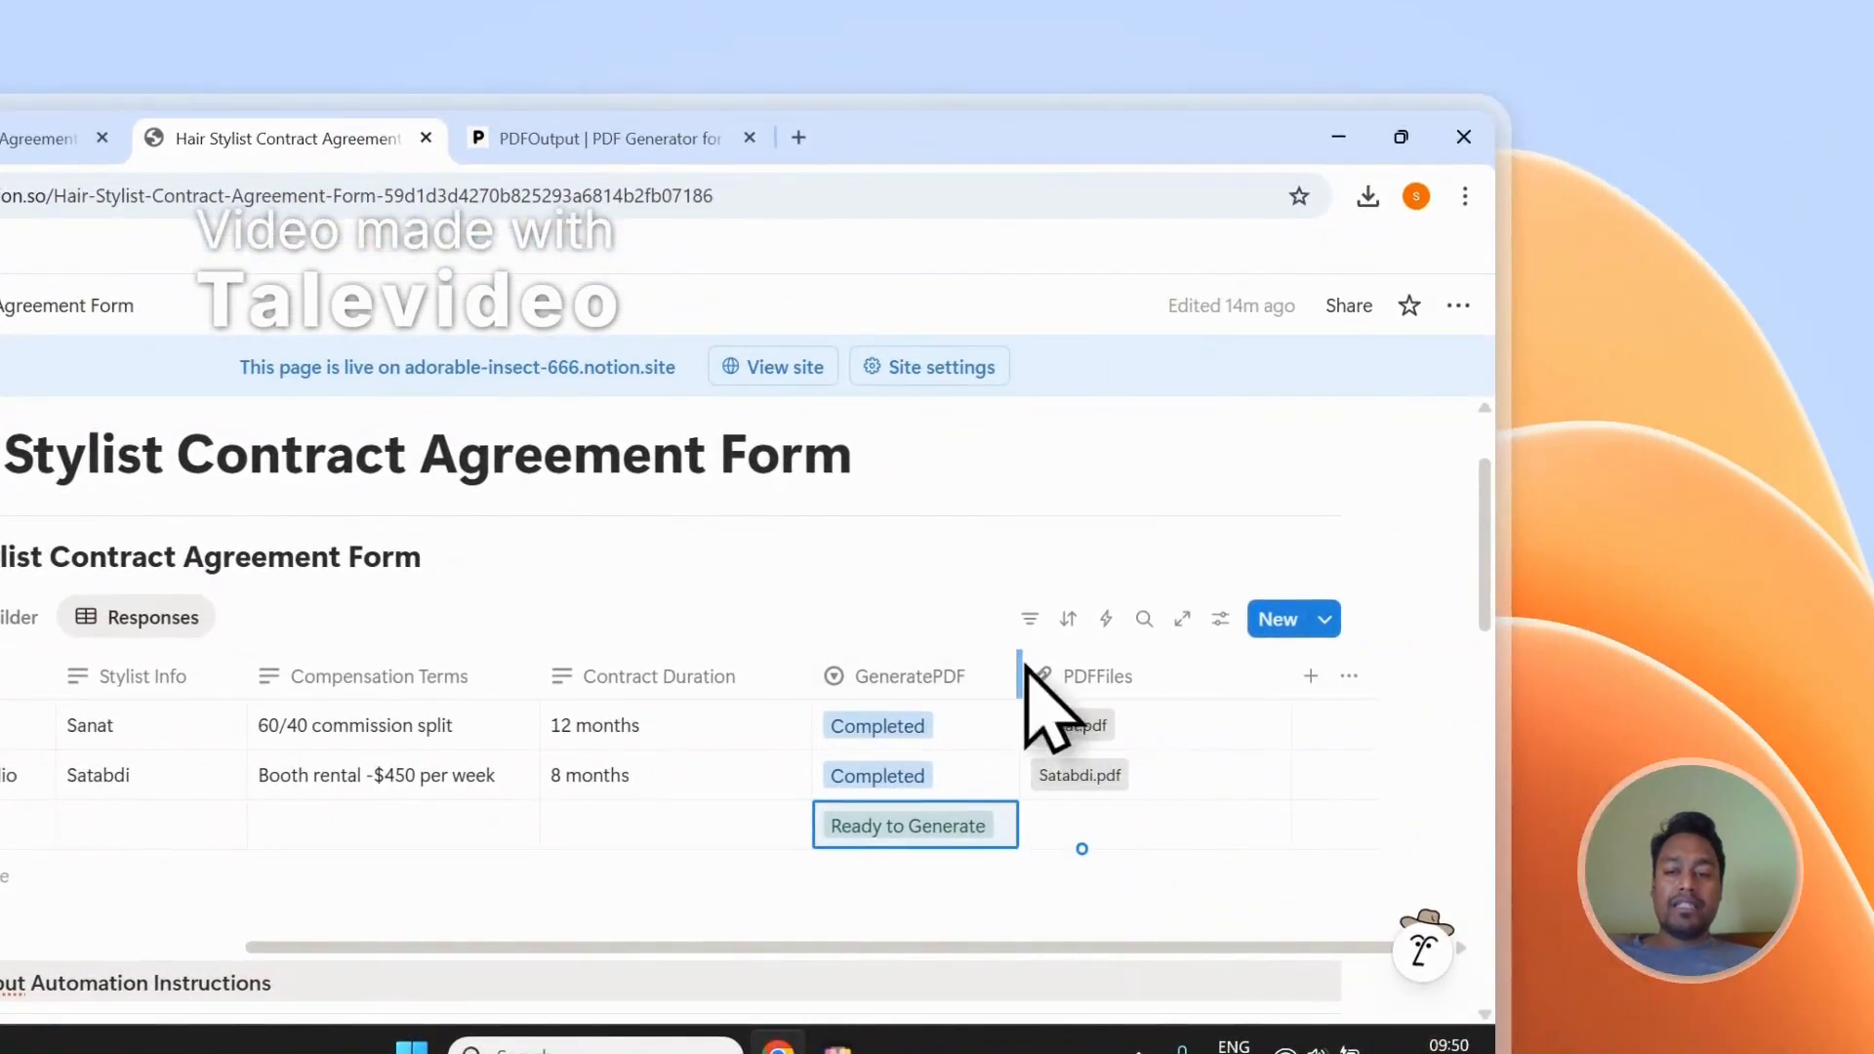
pyautogui.click(970, 612)
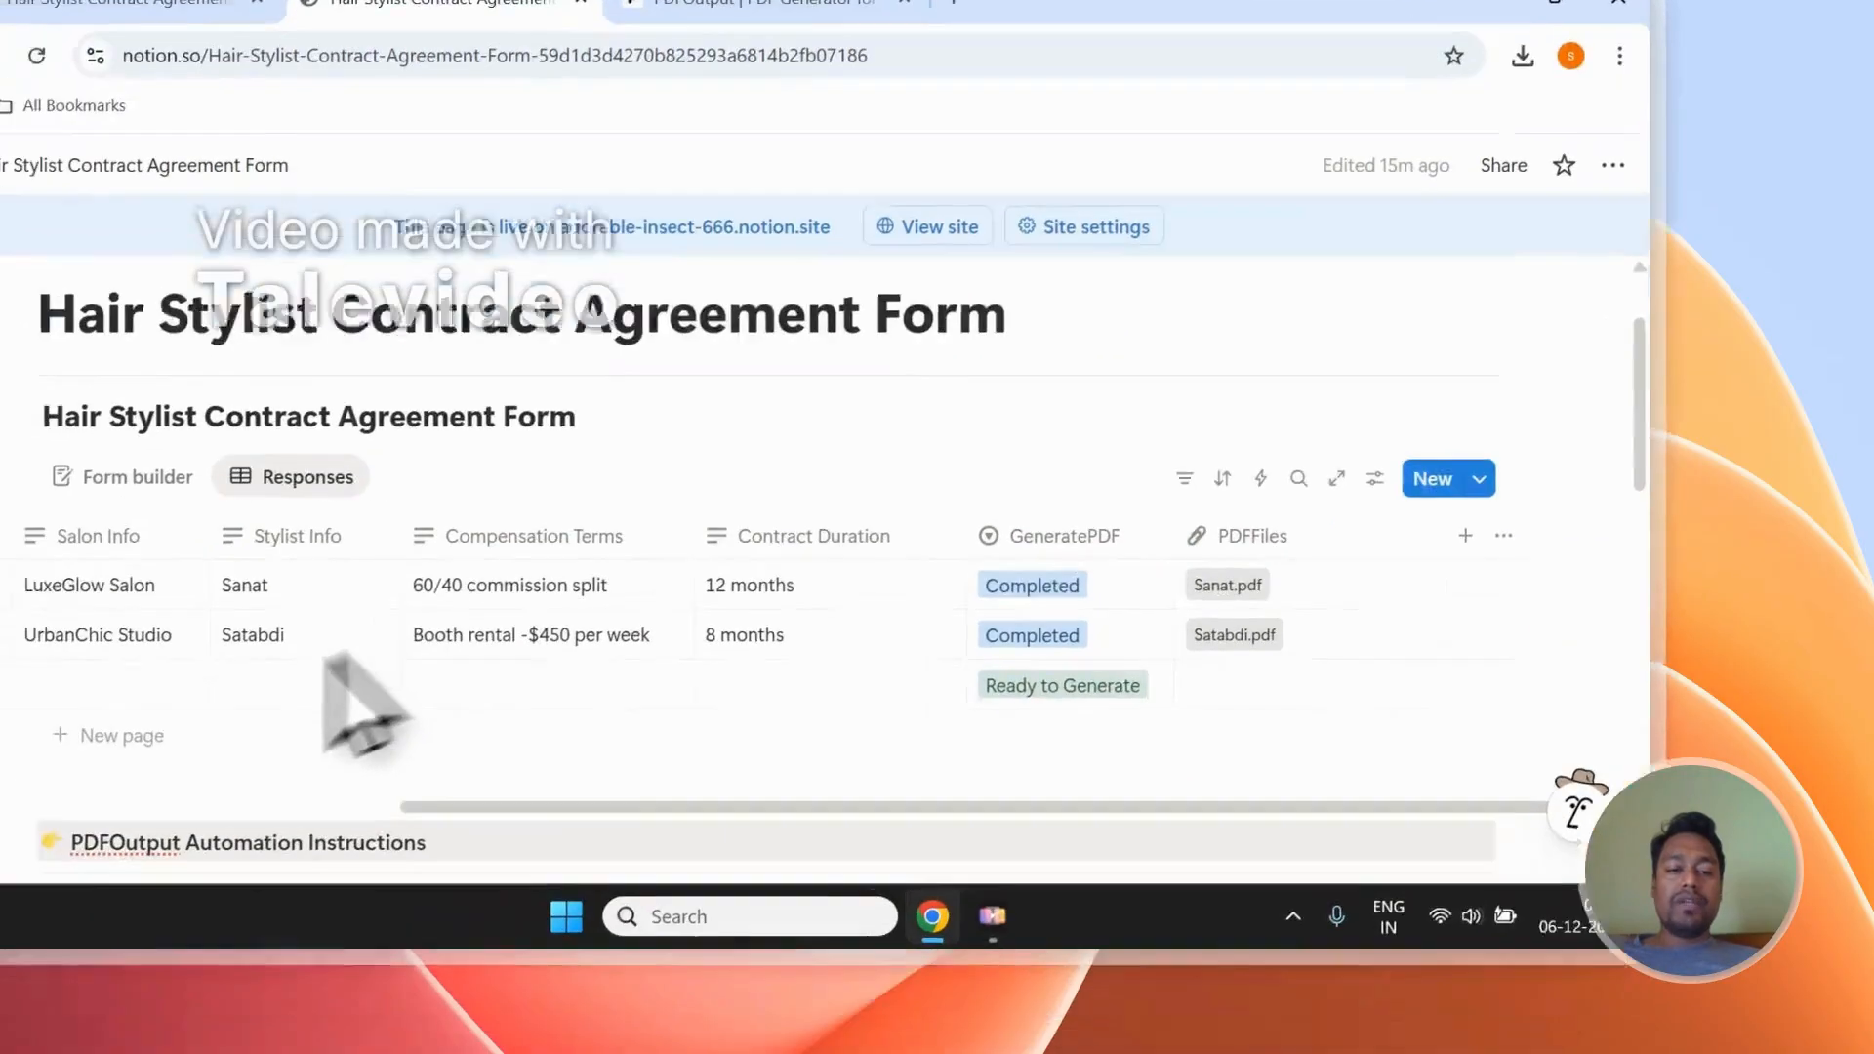
pyautogui.click(8, 868)
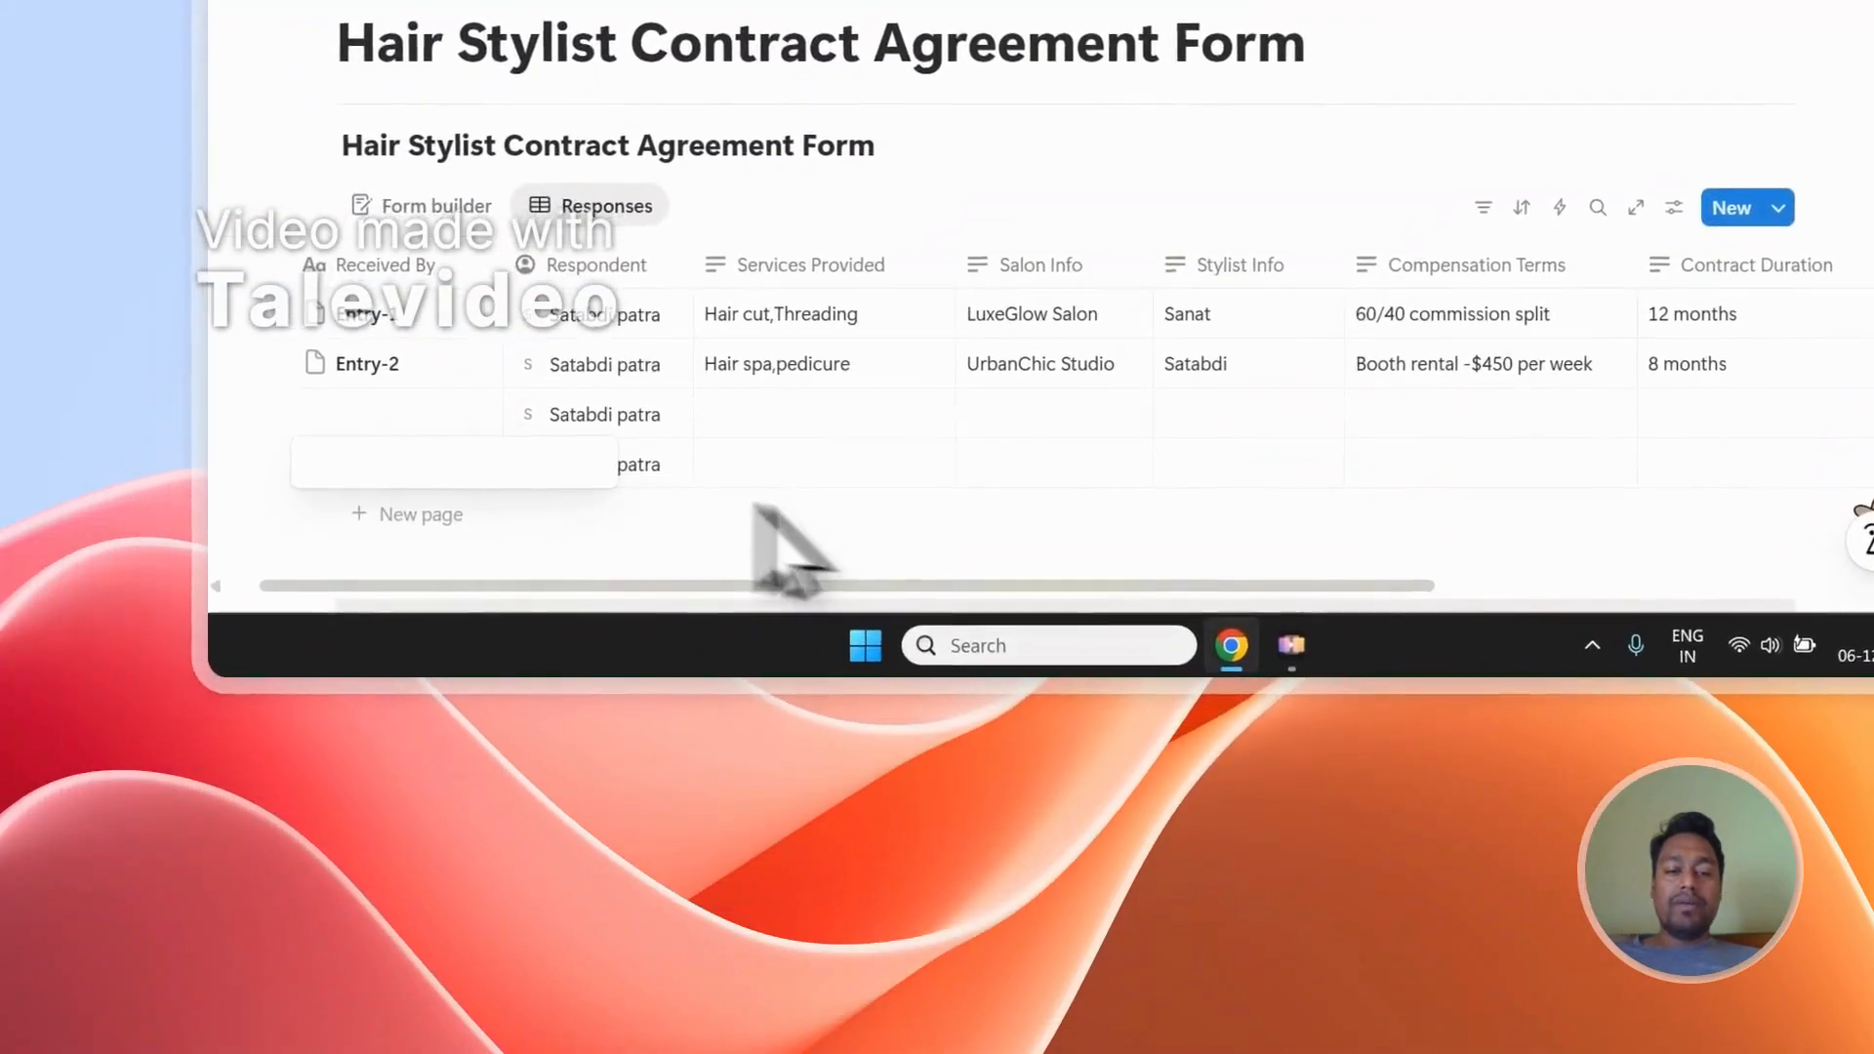
pyautogui.click(835, 609)
pyautogui.moveTo(836, 611); pyautogui.dragTo(1259, 630)
pyautogui.click(949, 461)
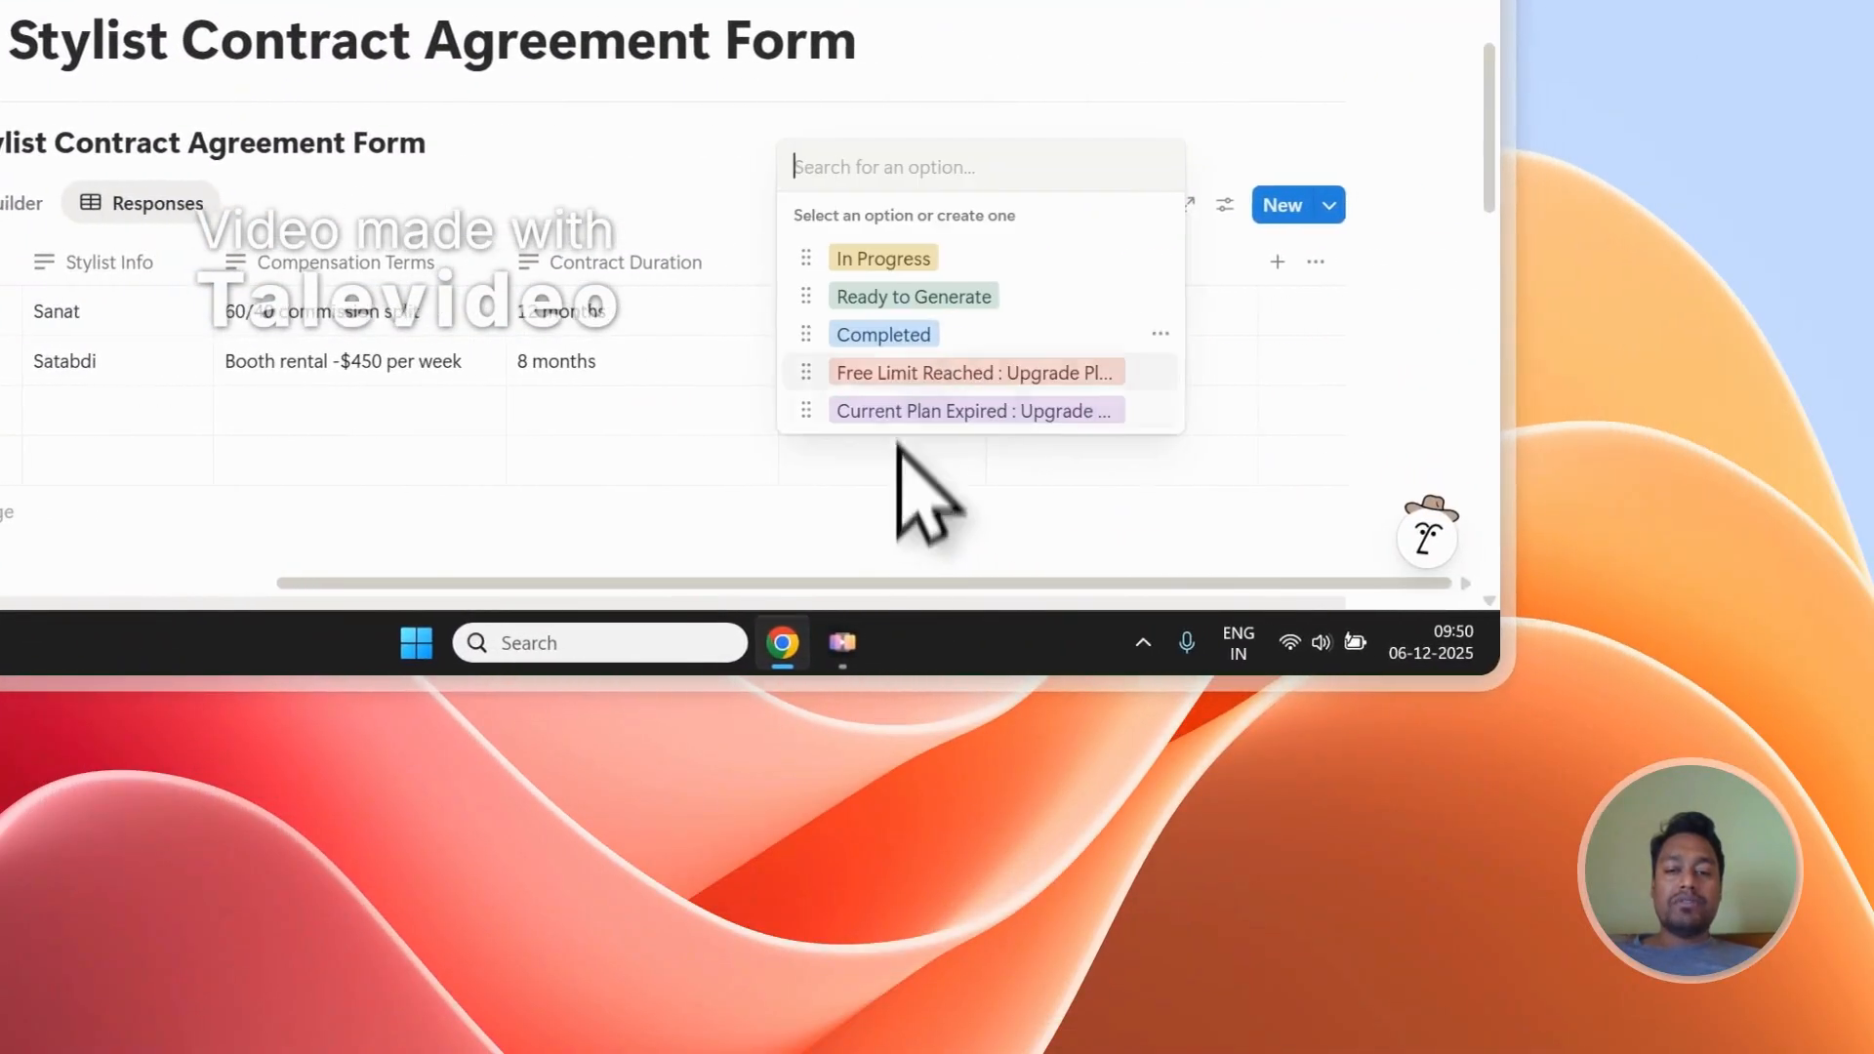
pyautogui.click(958, 298)
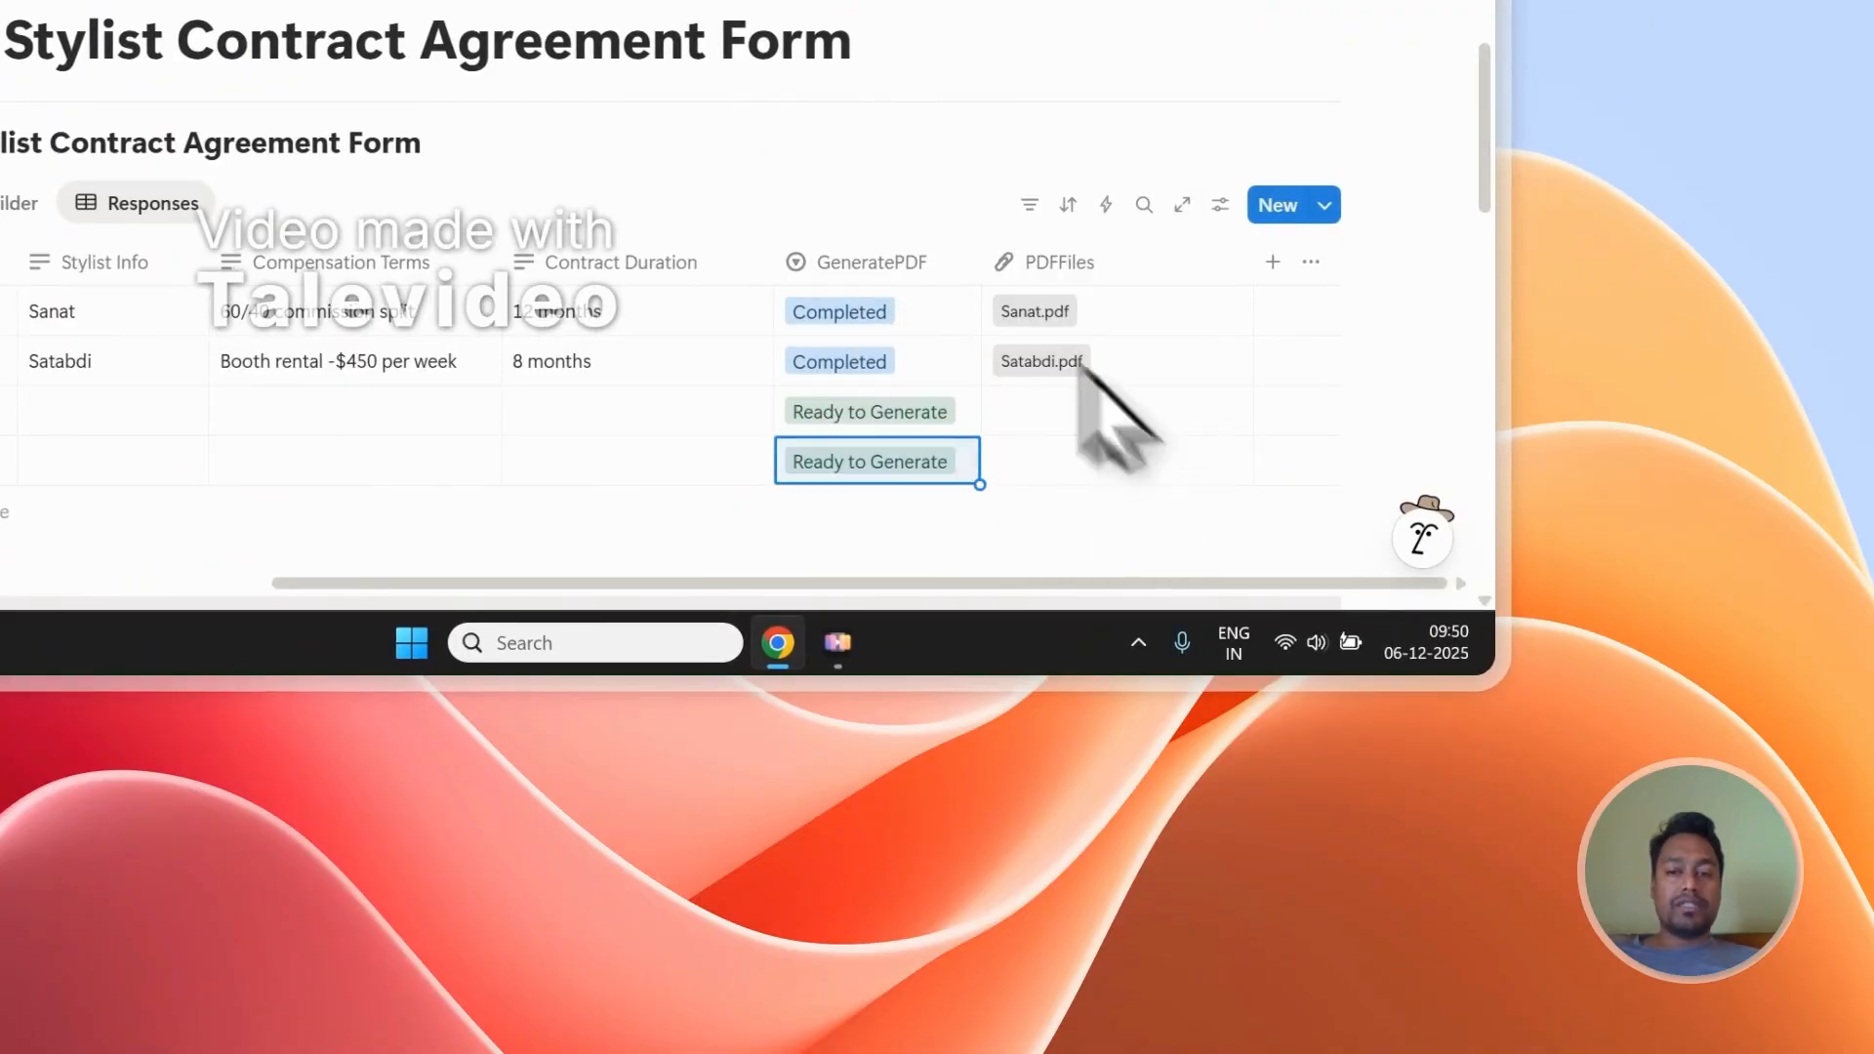
# Step: Look over the Notion responses page and return to the template document and mapping section in PDFOutput
pyautogui.click(916, 182)
pyautogui.scroll(-1, 911, 178)
pyautogui.scroll(3, 851, 165)
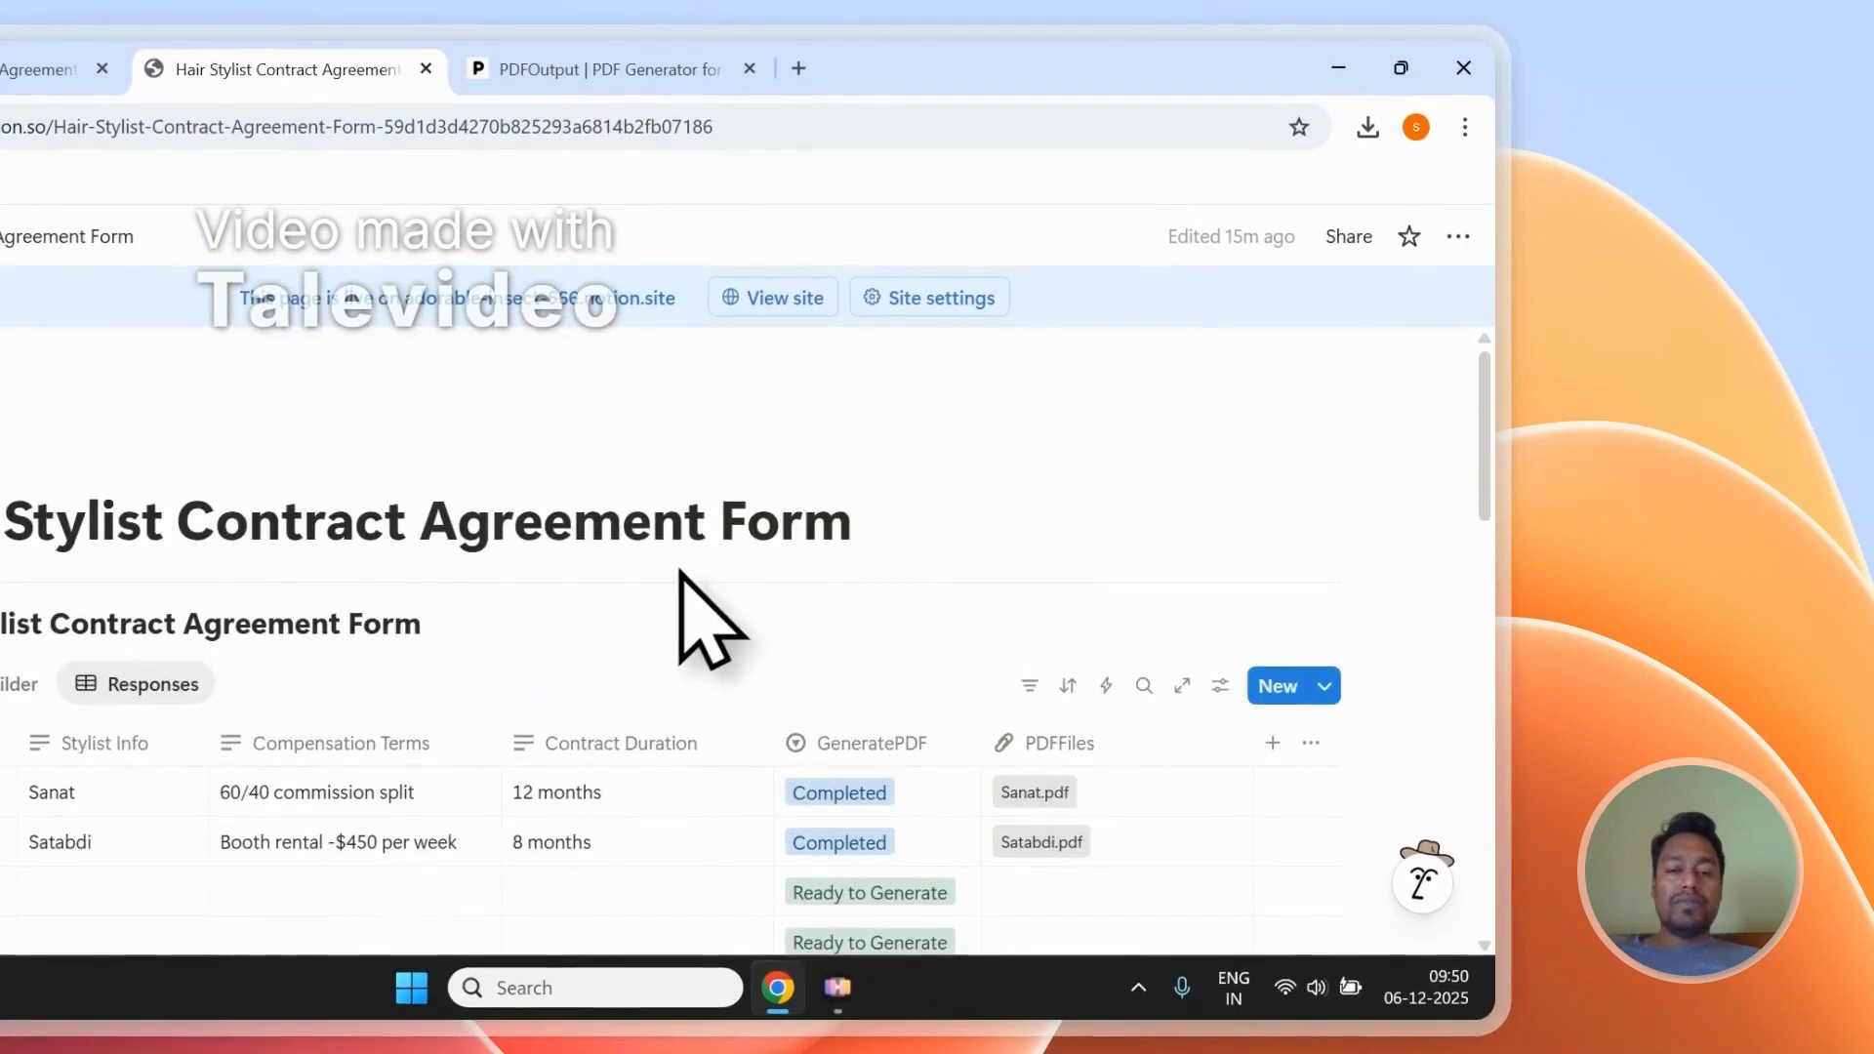
pyautogui.click(507, 68)
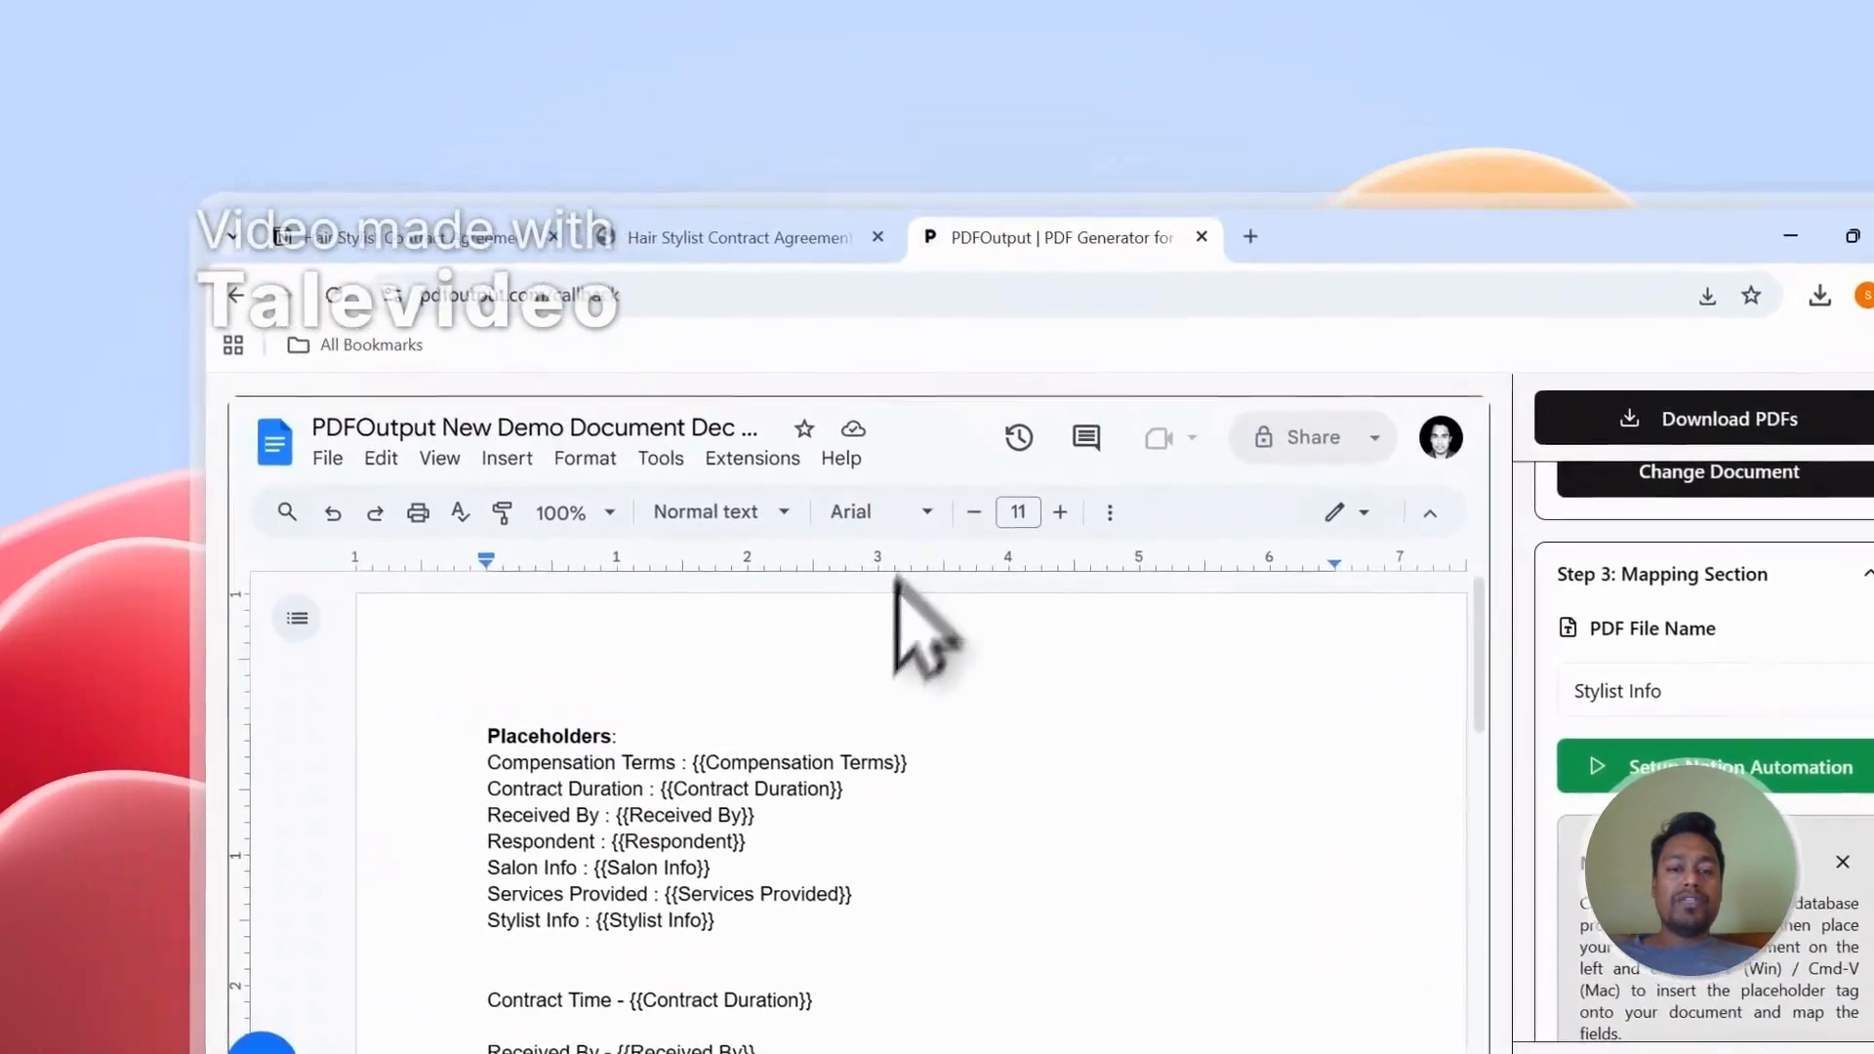
# Step: Close the support chat and sign out of the PDFOutput account
pyautogui.scroll(-3, 625, 683)
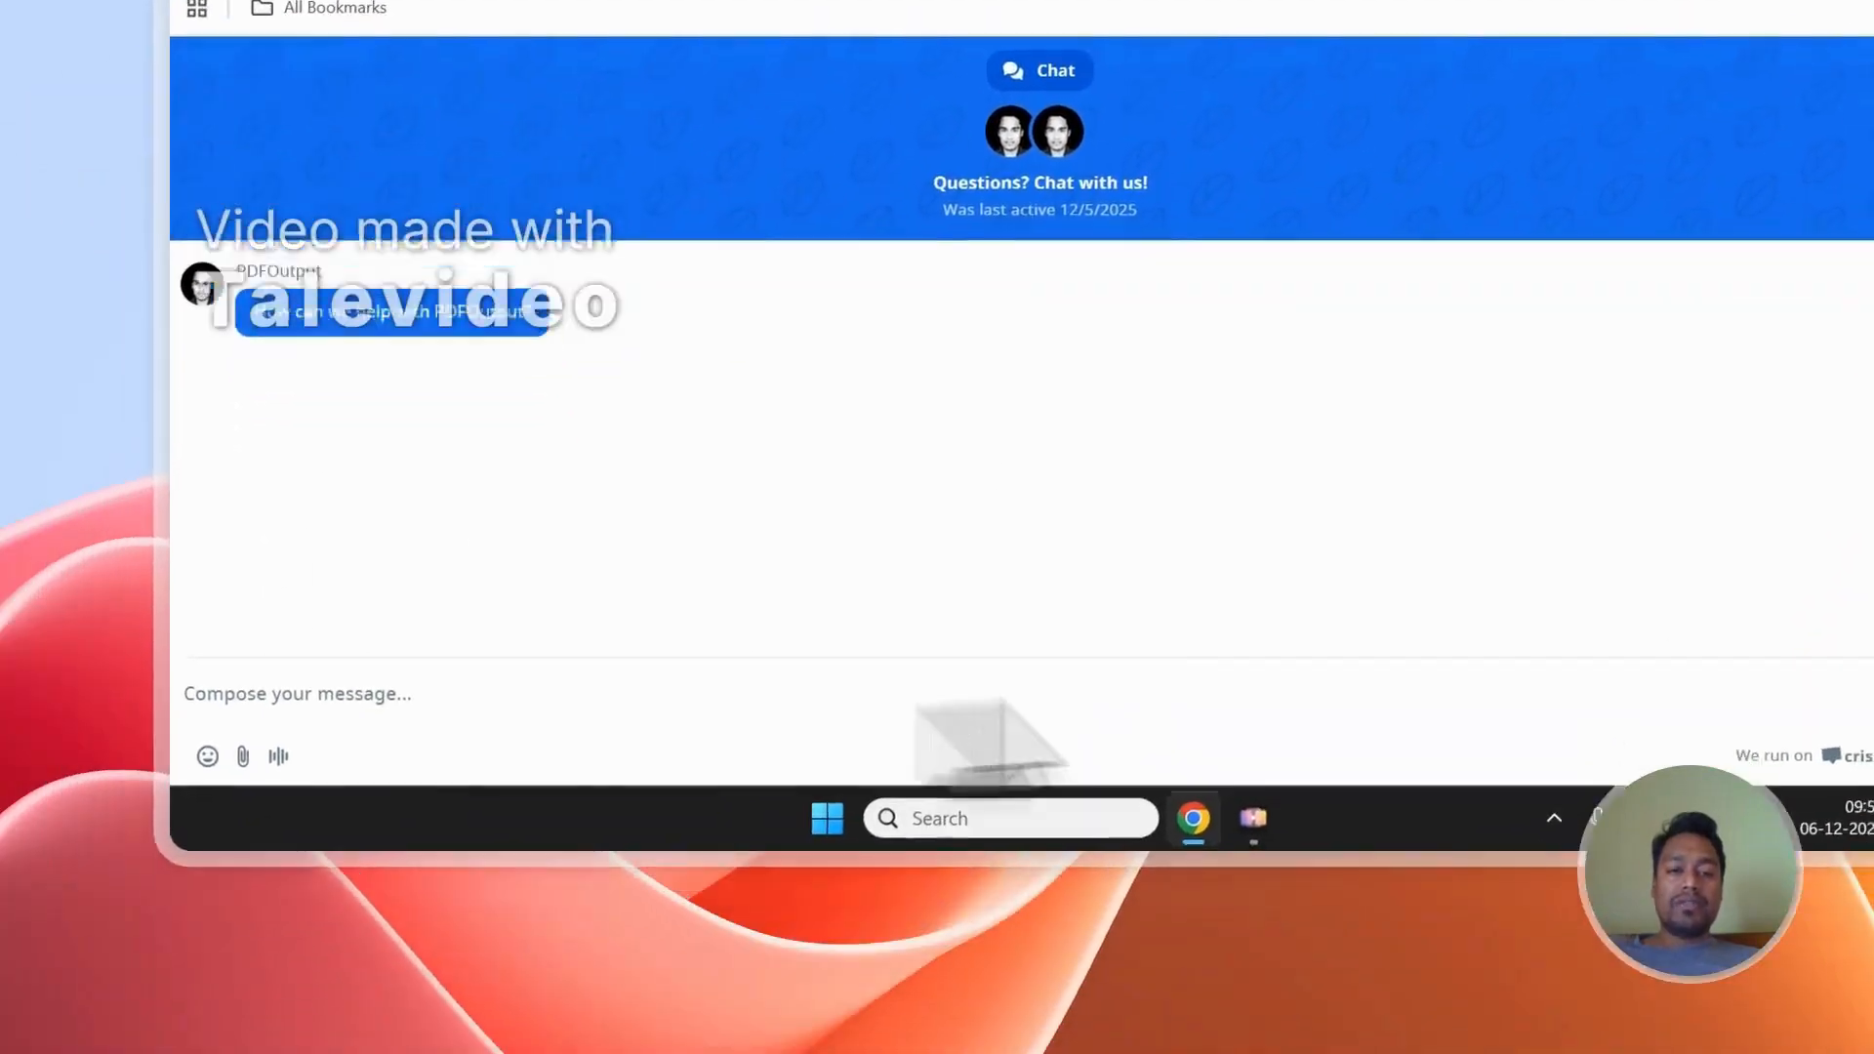
pyautogui.click(1473, 260)
pyautogui.click(1457, 288)
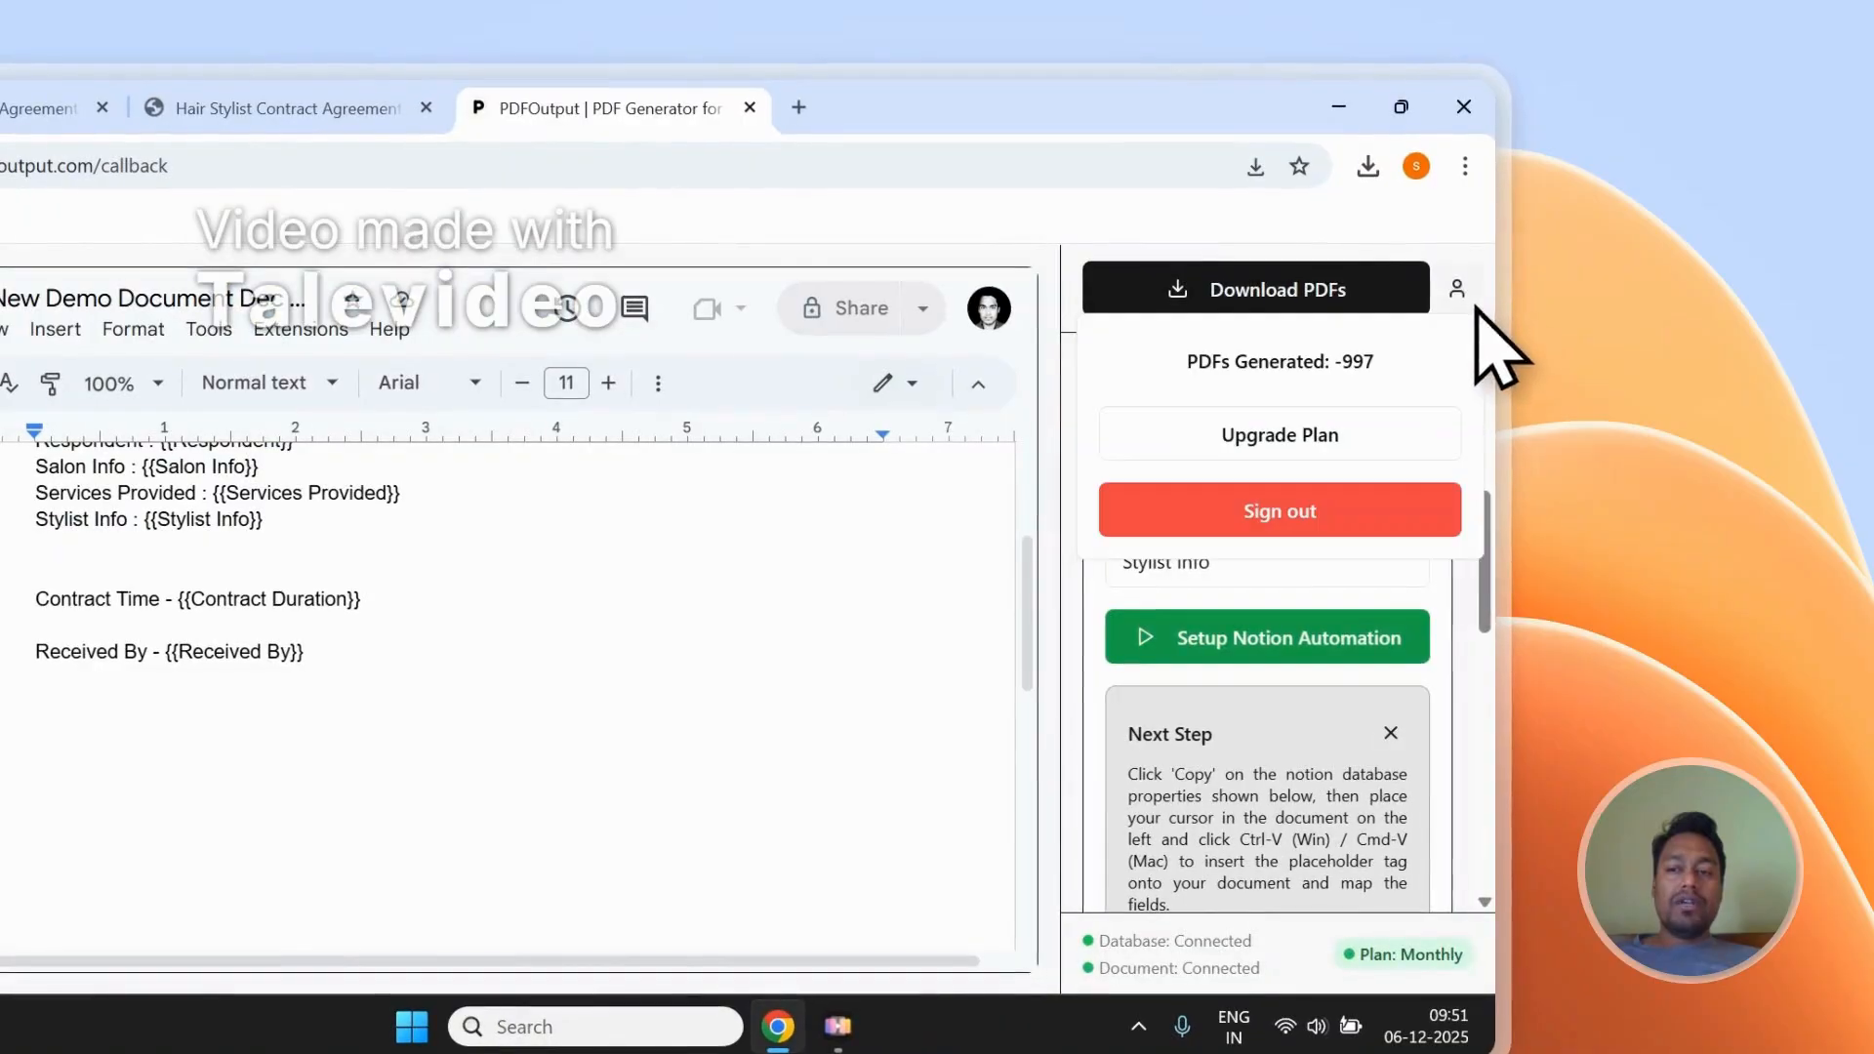
pyautogui.click(1304, 515)
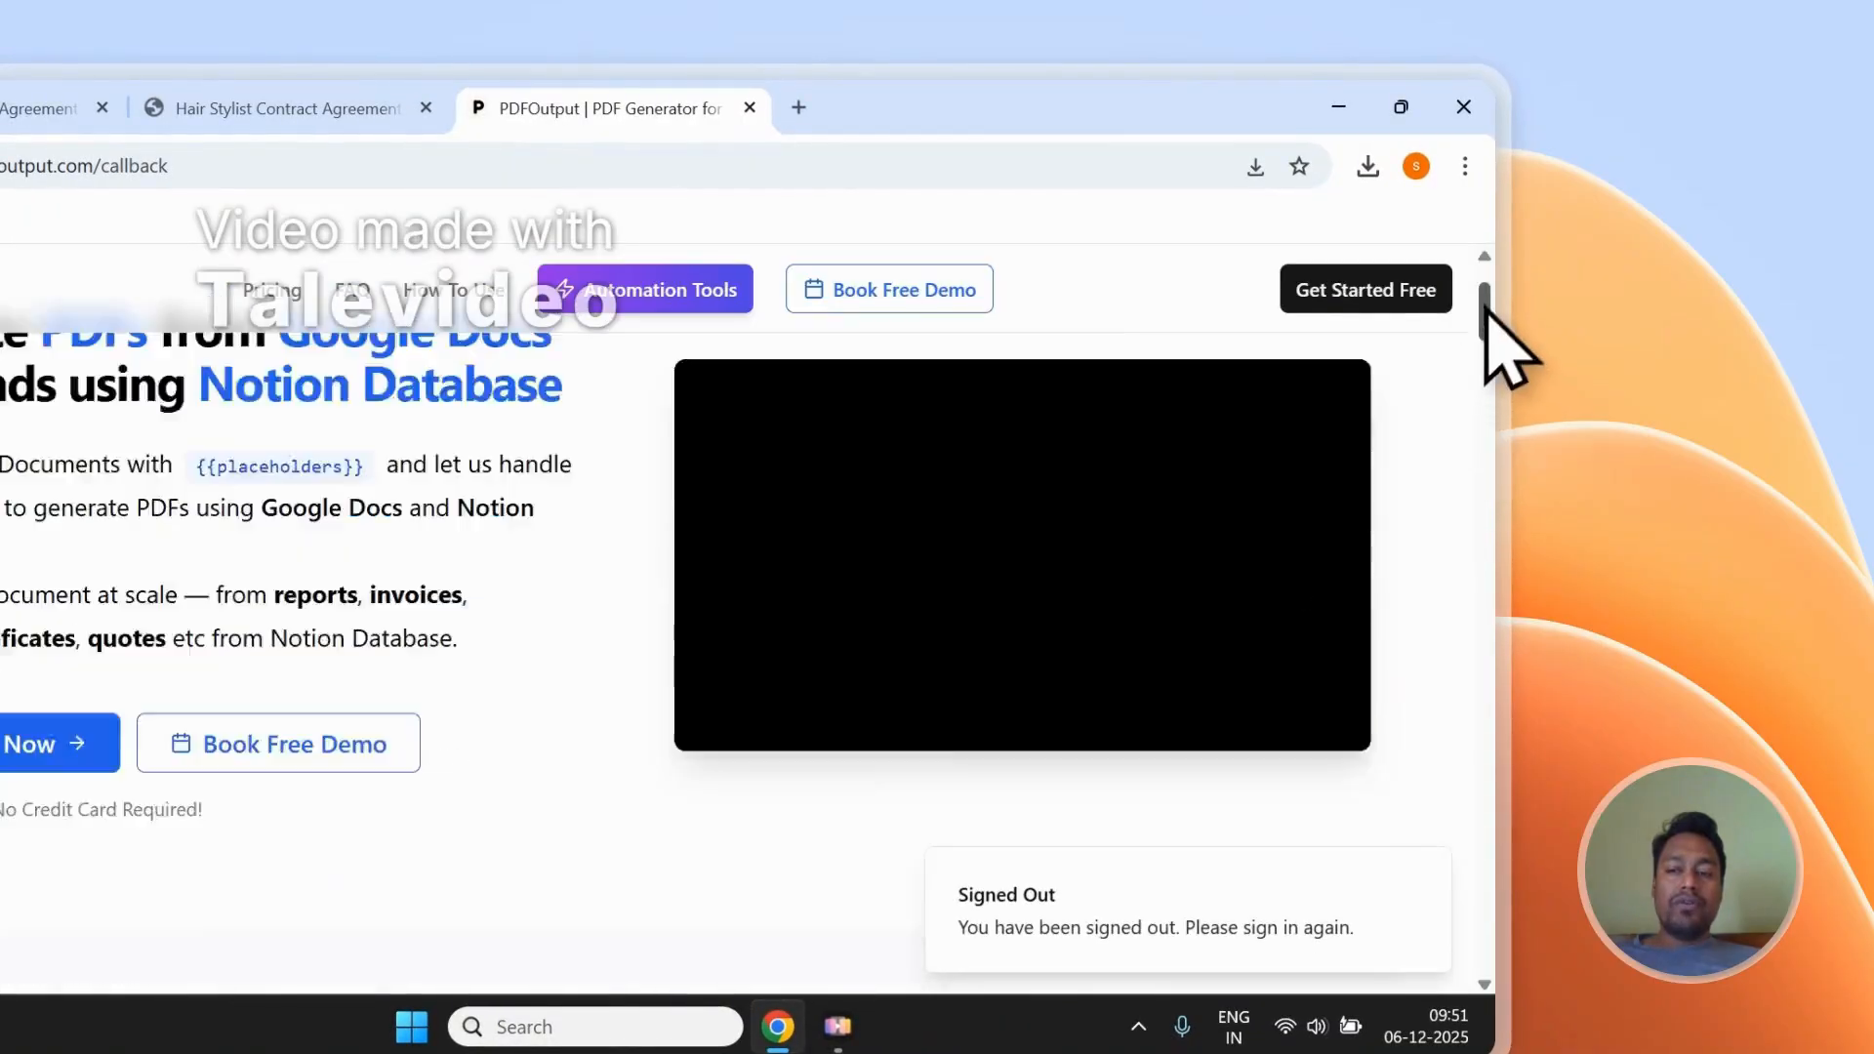
# Step: Open PDFOutput's Contact page from the site footer and view the Send Message form
pyautogui.moveTo(1485, 326); pyautogui.dragTo(1492, 1037)
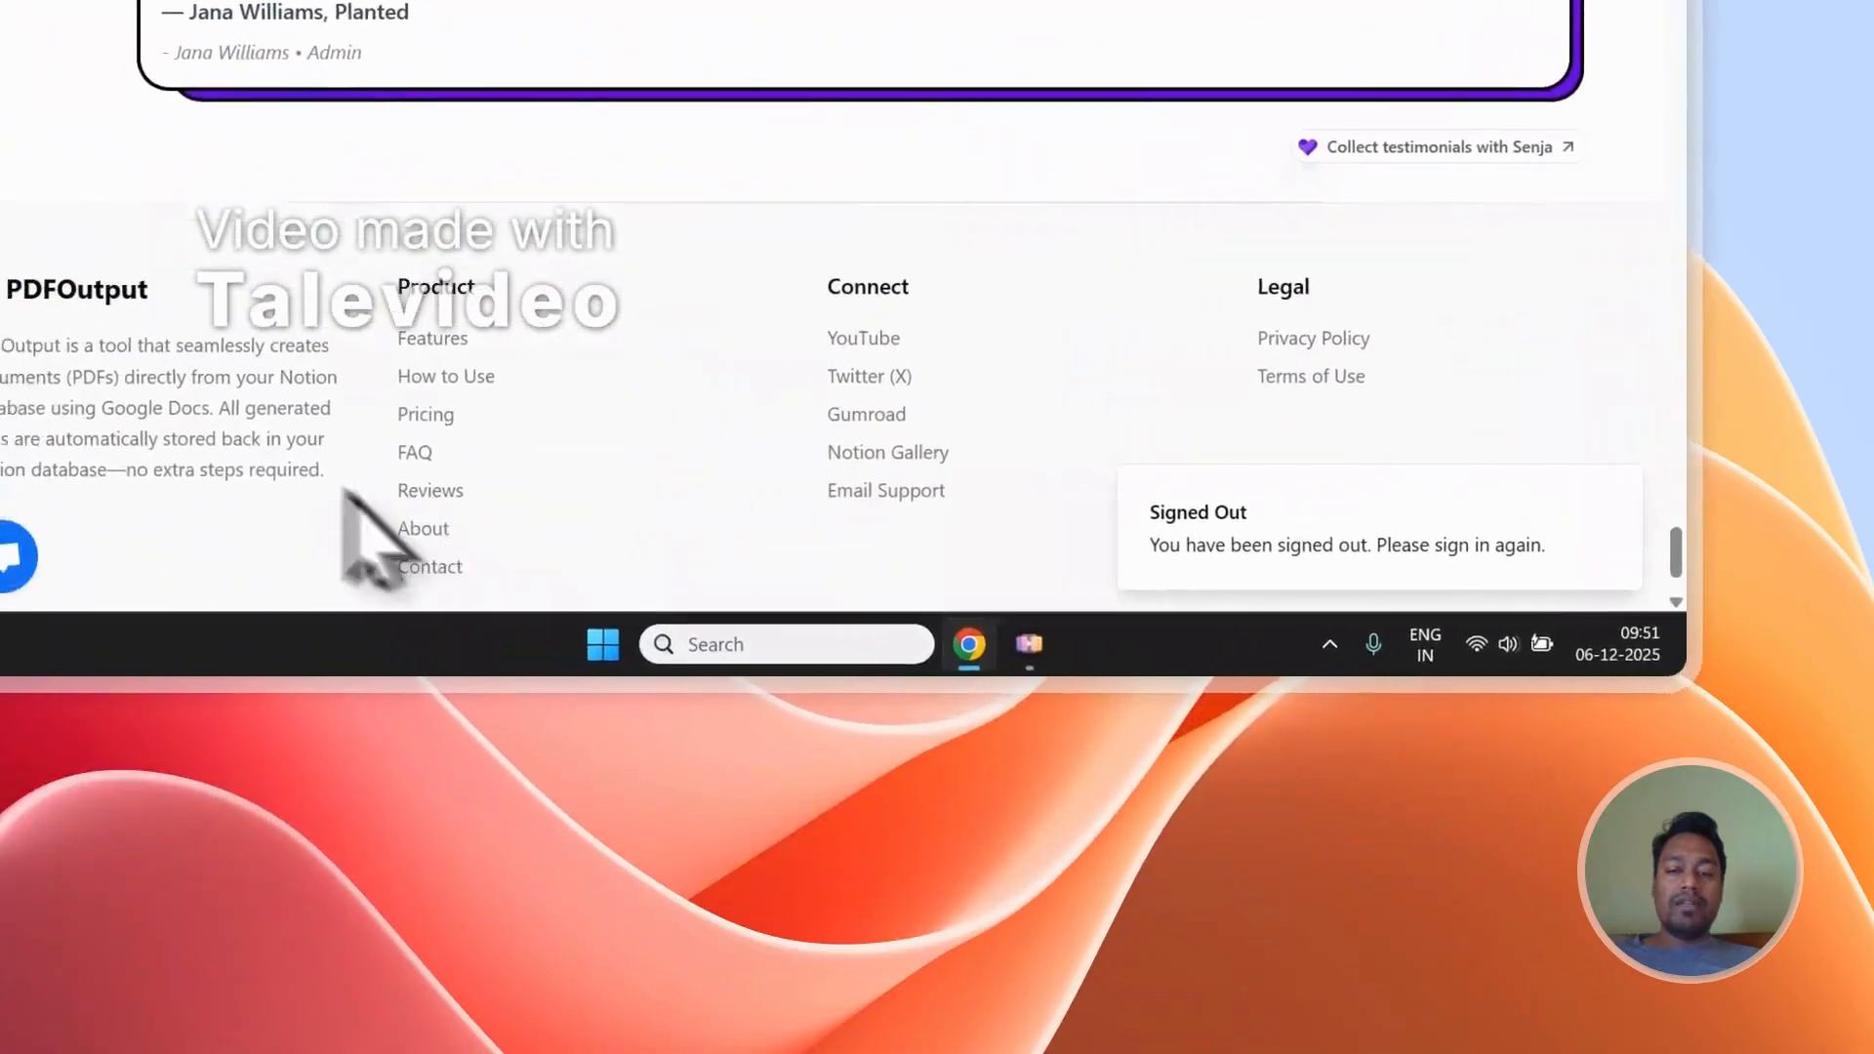
pyautogui.click(473, 418)
pyautogui.scroll(-3, 648, 395)
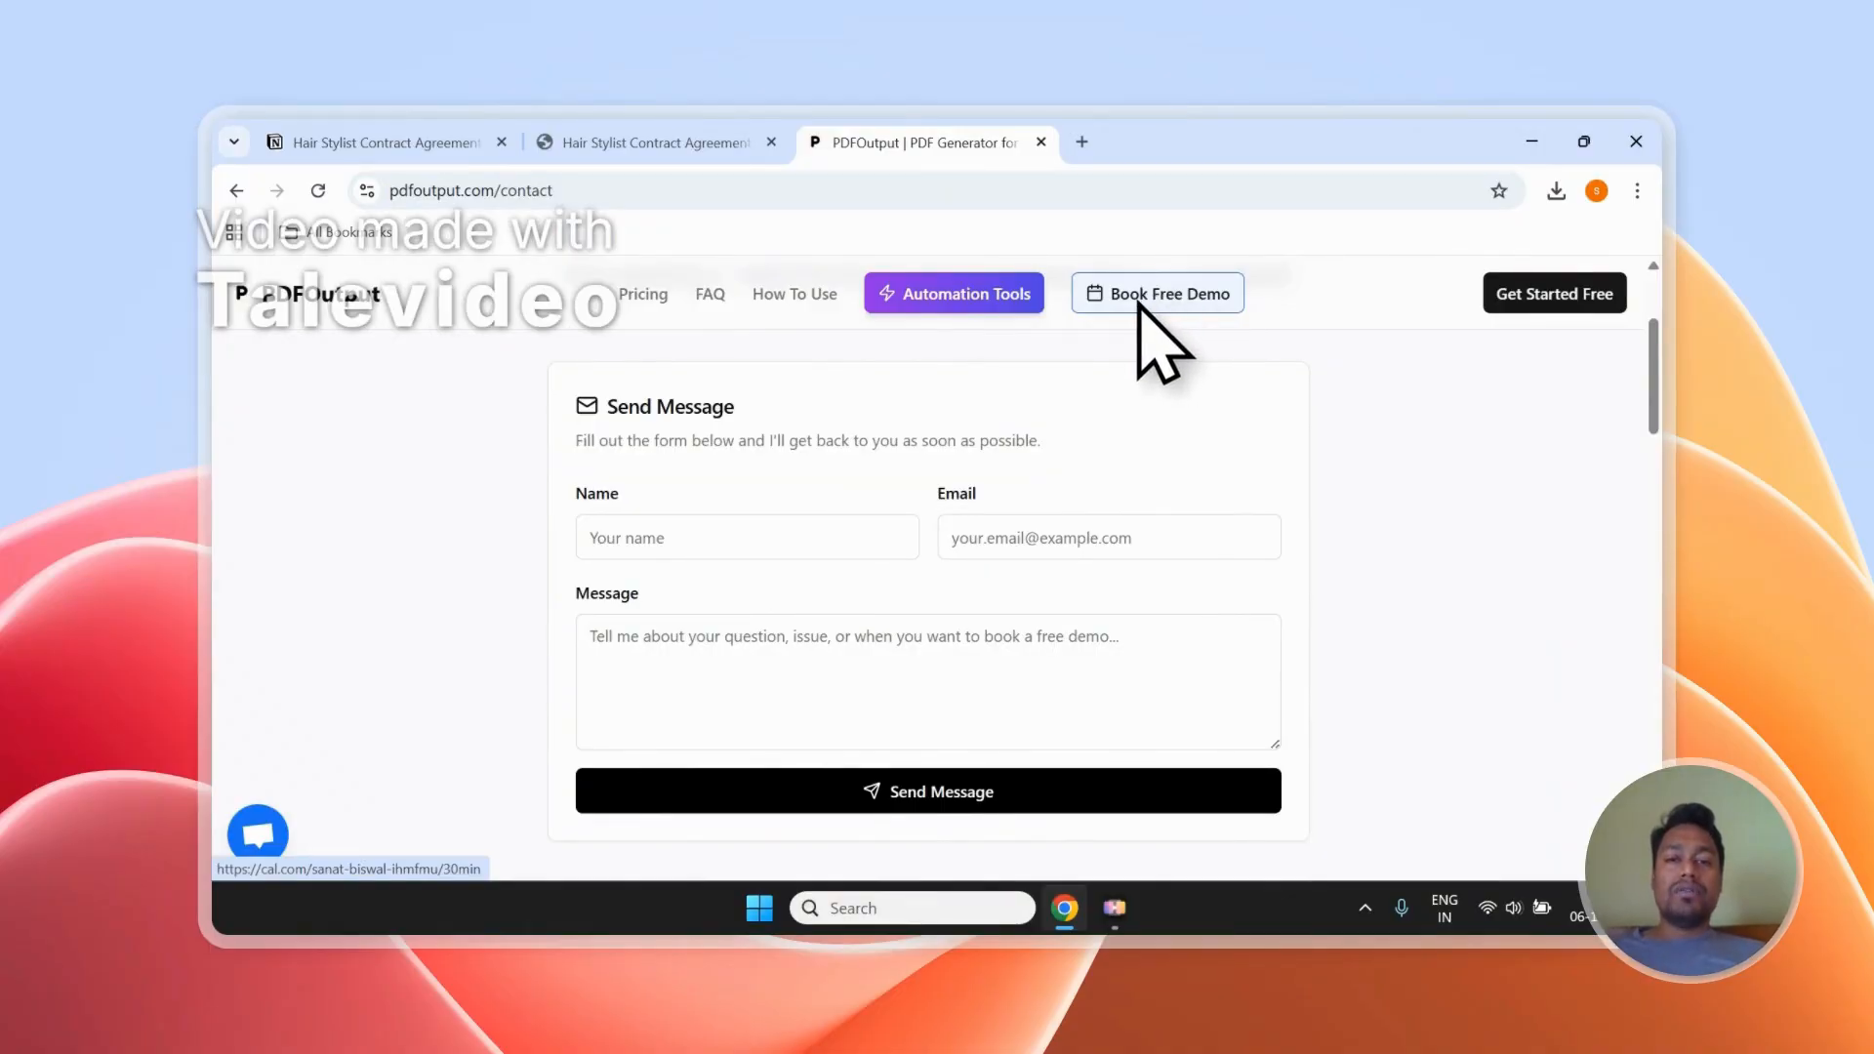
# Step: Return to the Notion responses table and check the GeneratePDF status and PDFFiles entries of the blank rows
pyautogui.click(673, 142)
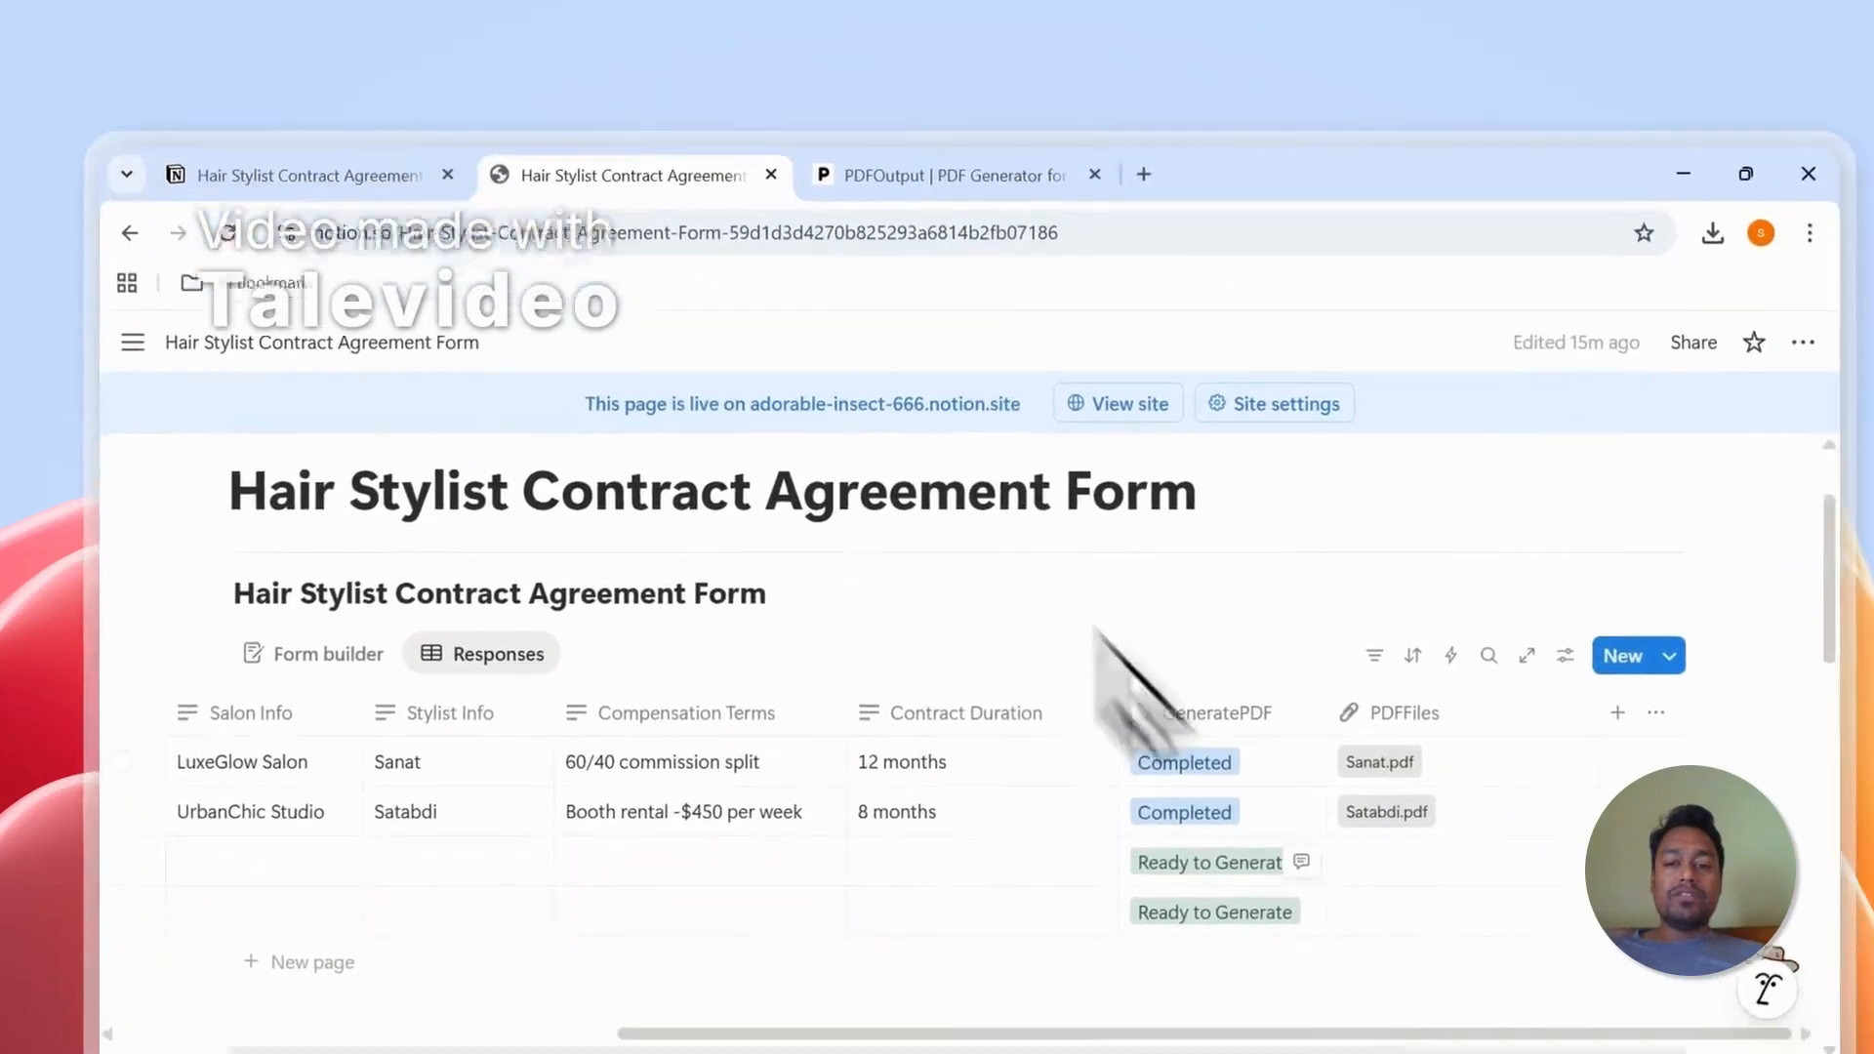
pyautogui.click(1208, 861)
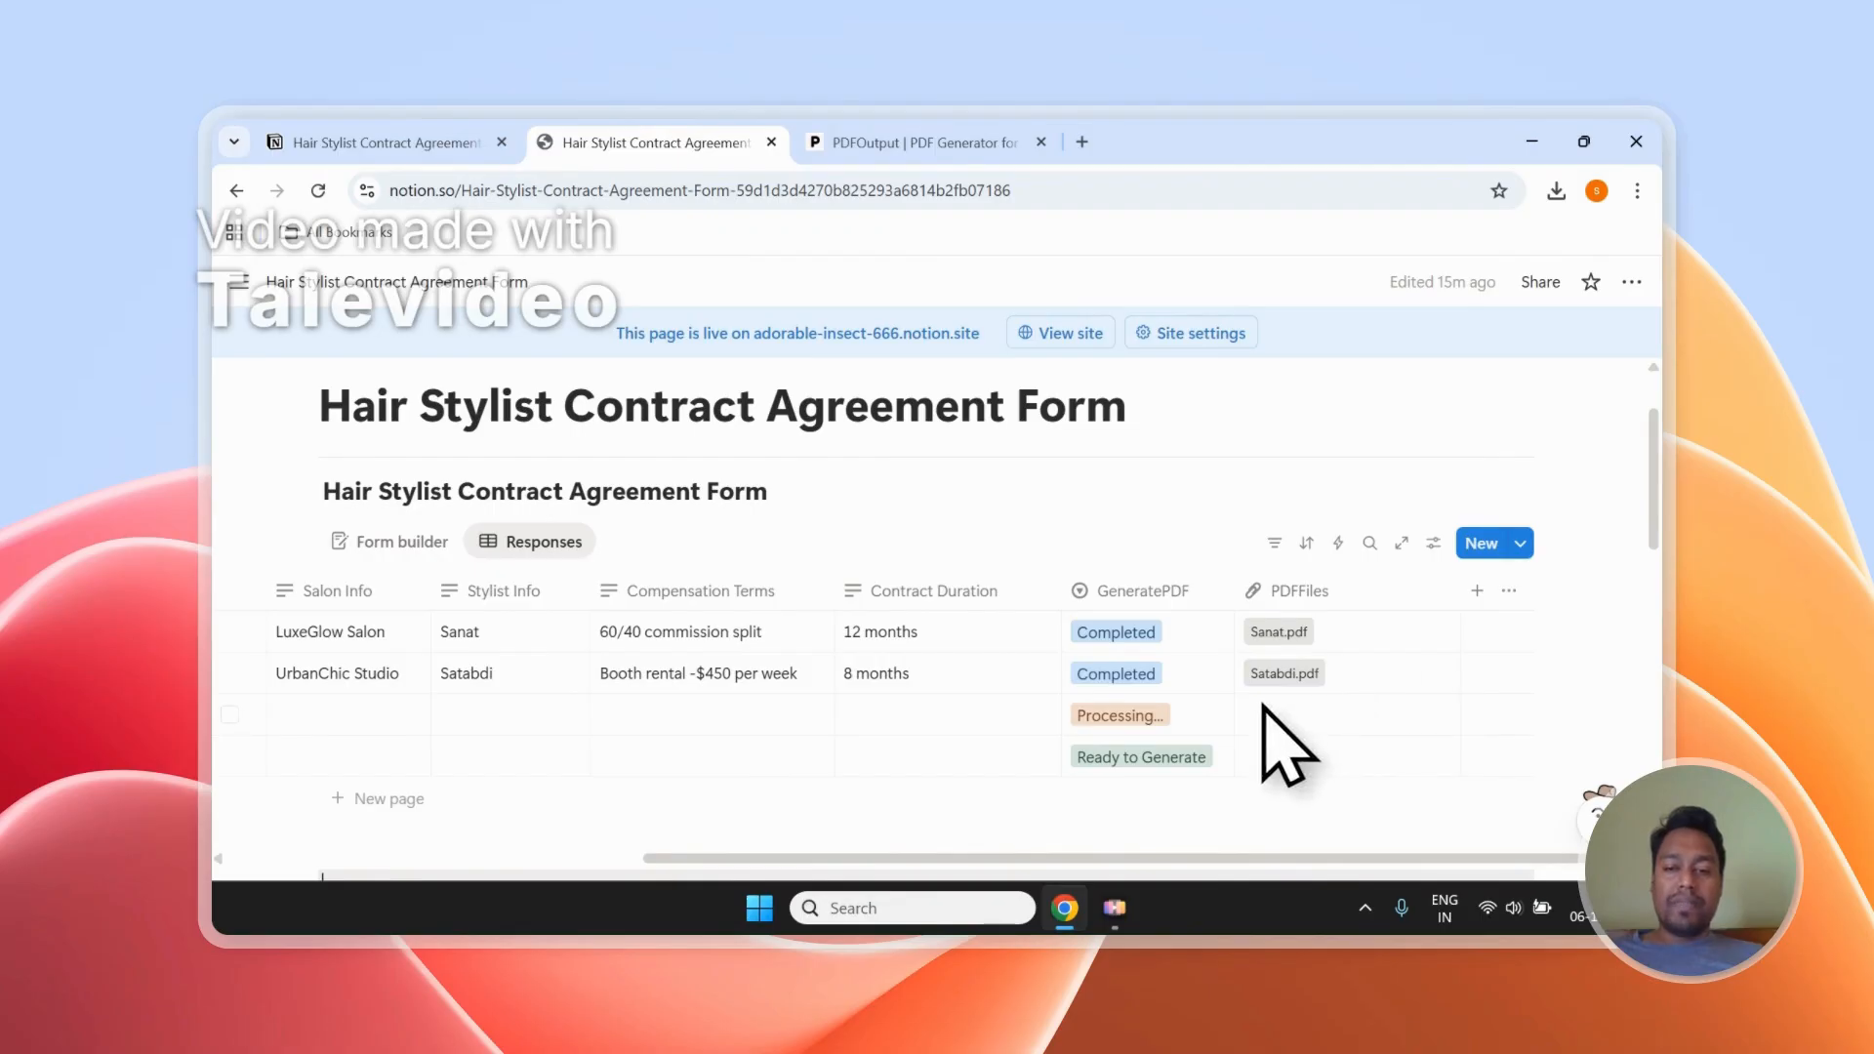
pyautogui.scroll(-1, 1231, 680)
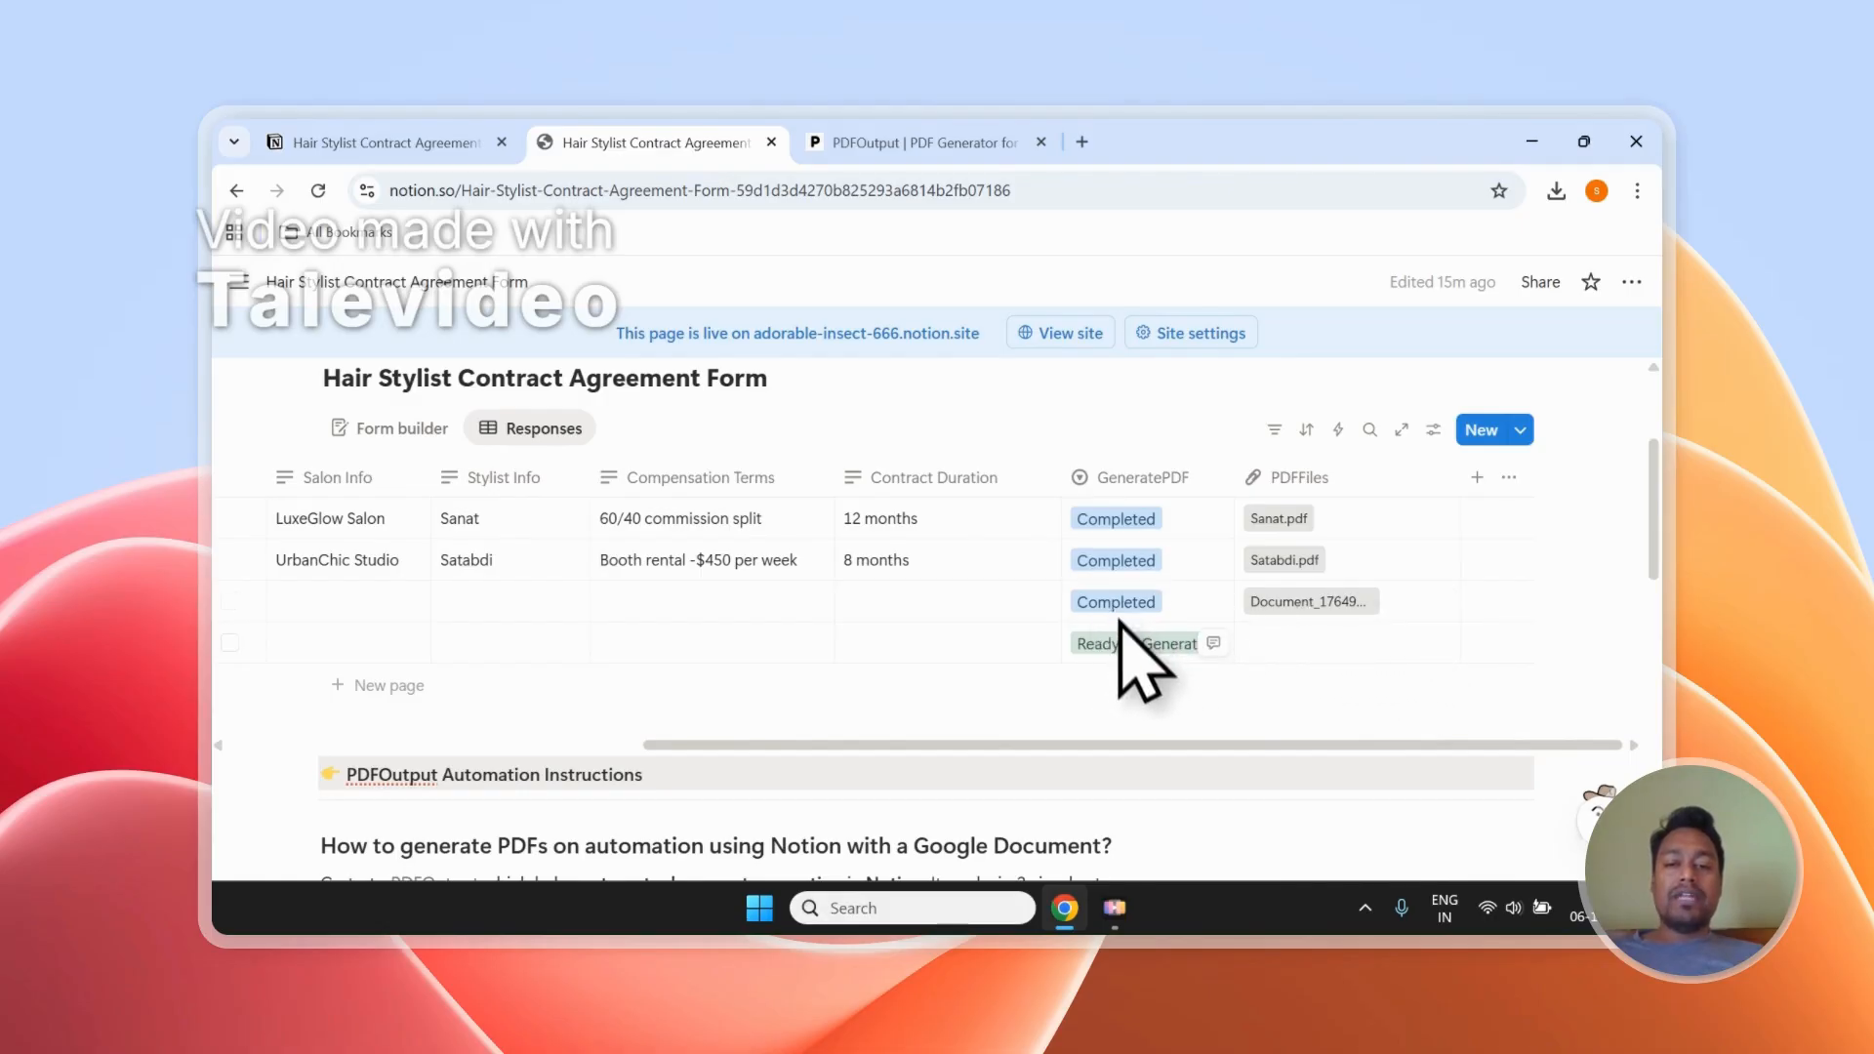
pyautogui.scroll(1, 1117, 629)
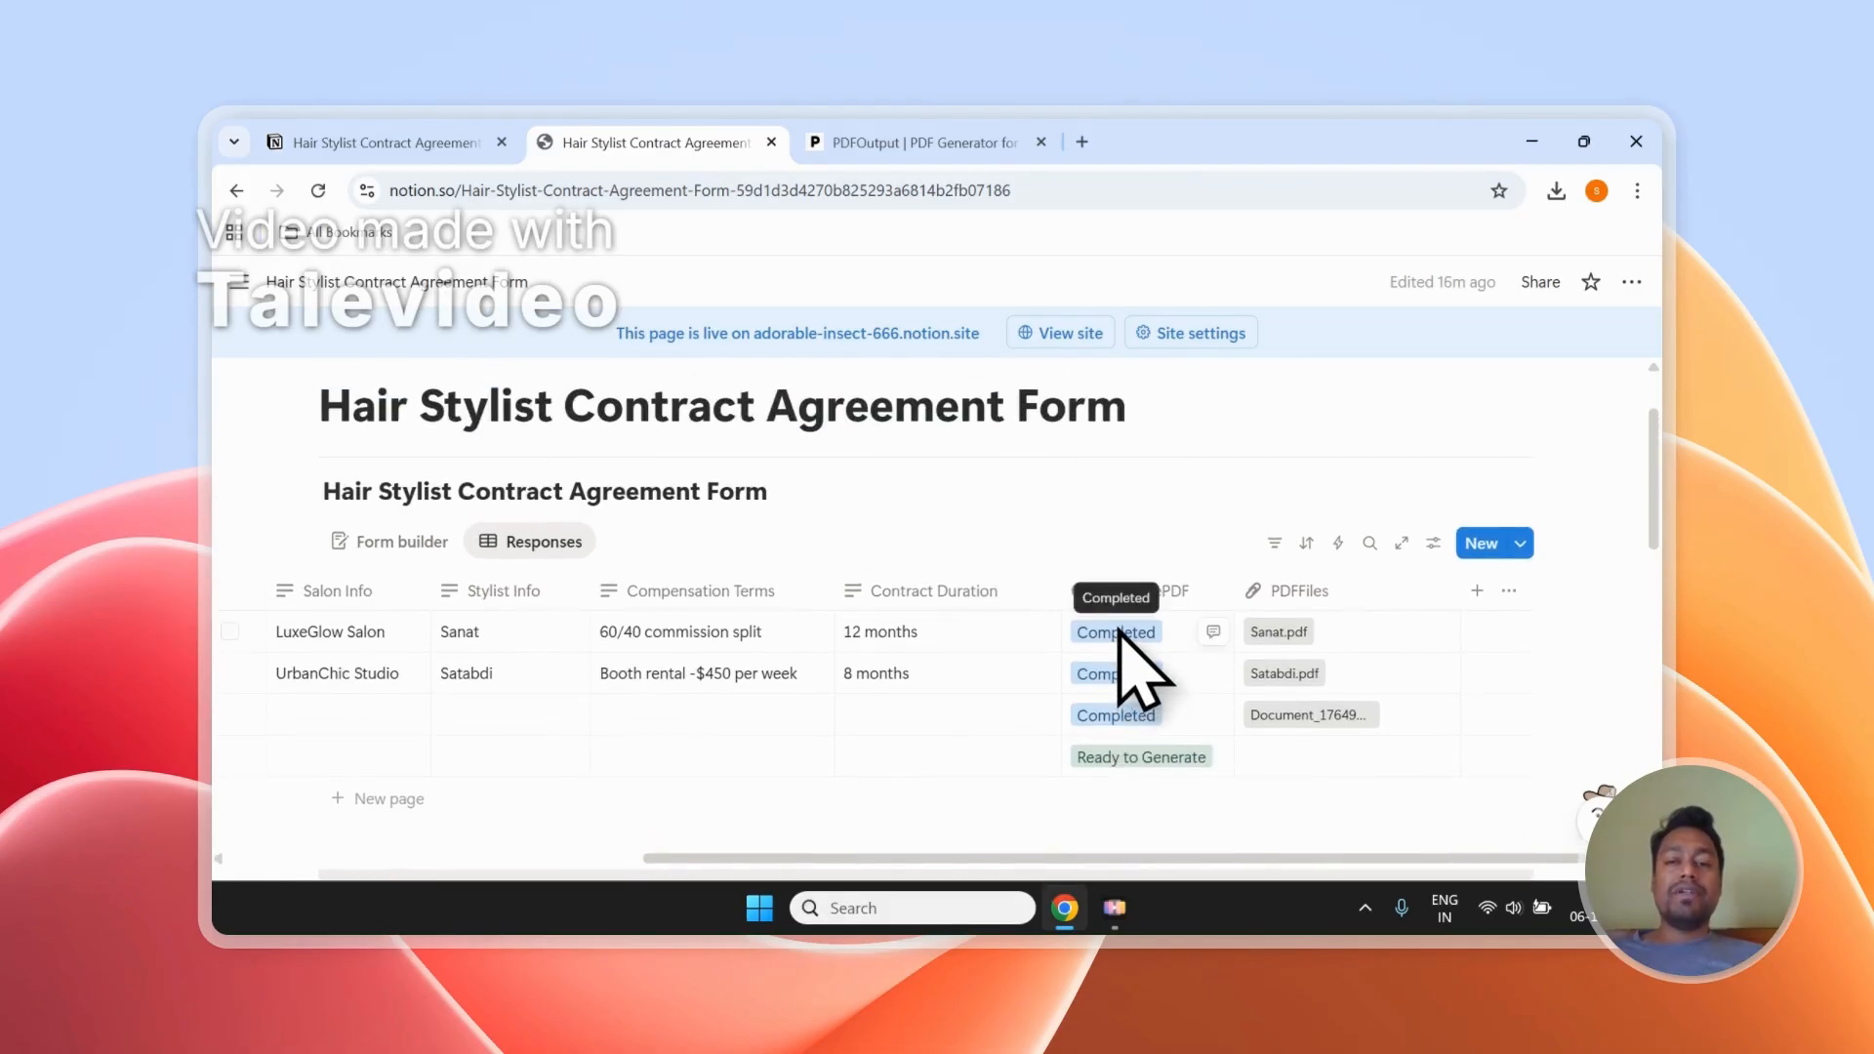